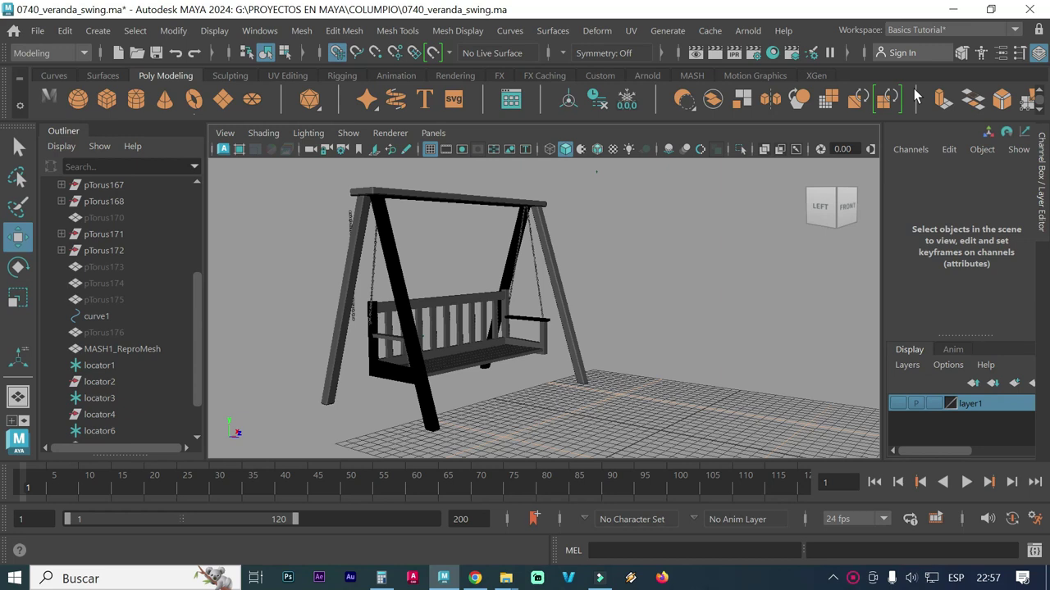
Frame the whole swing in the viewport and select its front-left leg.
{"action": "scroll", "coordinate": [466, 273], "scroll_direction": "up", "scroll_amount": 5}
{"action": "scroll", "coordinate": [492, 316], "scroll_direction": "up", "scroll_amount": 3}
{"action": "mouse_move", "coordinate": [492, 316]}
{"action": "left_mouse_down", "text": "alt"}
{"action": "mouse_move", "coordinate": [335, 309]}
{"action": "mouse_move", "coordinate": [505, 309]}
{"action": "mouse_move", "coordinate": [444, 311]}
{"action": "left_mouse_up", "text": "alt"}
{"action": "mouse_move", "coordinate": [493, 285]}
{"action": "left_mouse_down", "text": "alt"}
{"action": "mouse_move", "coordinate": [522, 349]}
{"action": "mouse_move", "coordinate": [546, 311]}
{"action": "mouse_move", "coordinate": [395, 296]}
{"action": "mouse_move", "coordinate": [460, 306]}
{"action": "left_mouse_up", "text": "alt"}
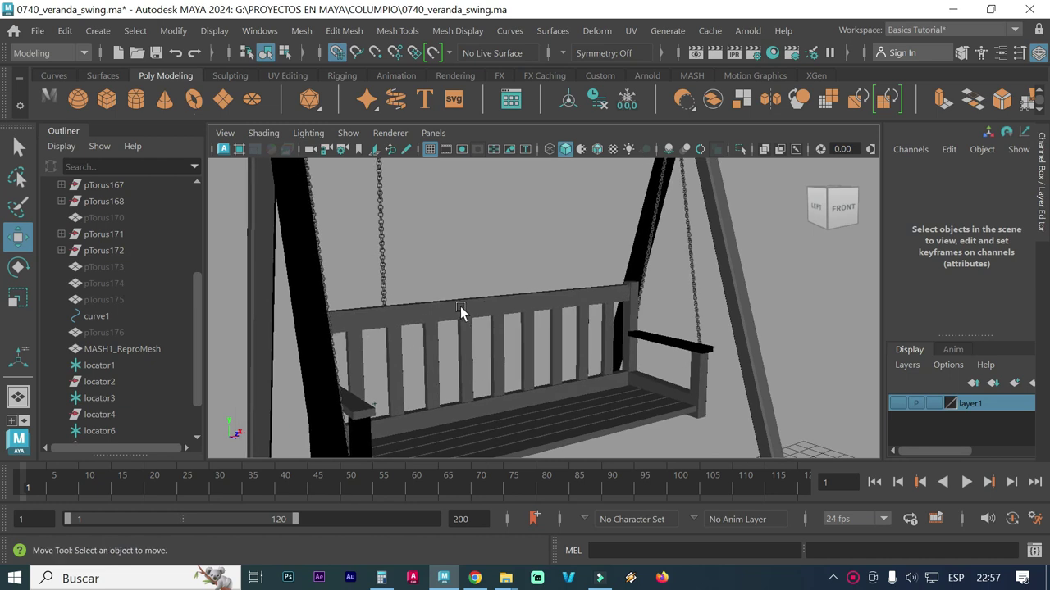
{"action": "scroll", "coordinate": [418, 289], "scroll_direction": "down", "scroll_amount": 5}
{"action": "left_click_drag", "start_coordinate": [257, 269], "coordinate": [394, 278], "text": "alt"}
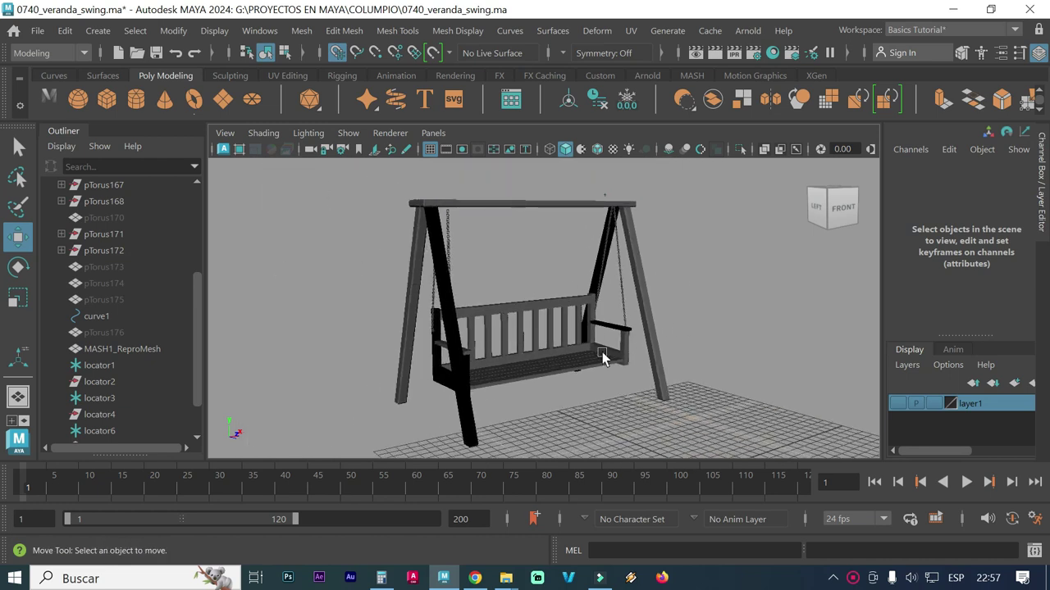
{"action": "scroll", "coordinate": [602, 352], "scroll_direction": "up", "scroll_amount": 2}
{"action": "left_click_drag", "start_coordinate": [595, 328], "coordinate": [583, 345], "text": "alt"}
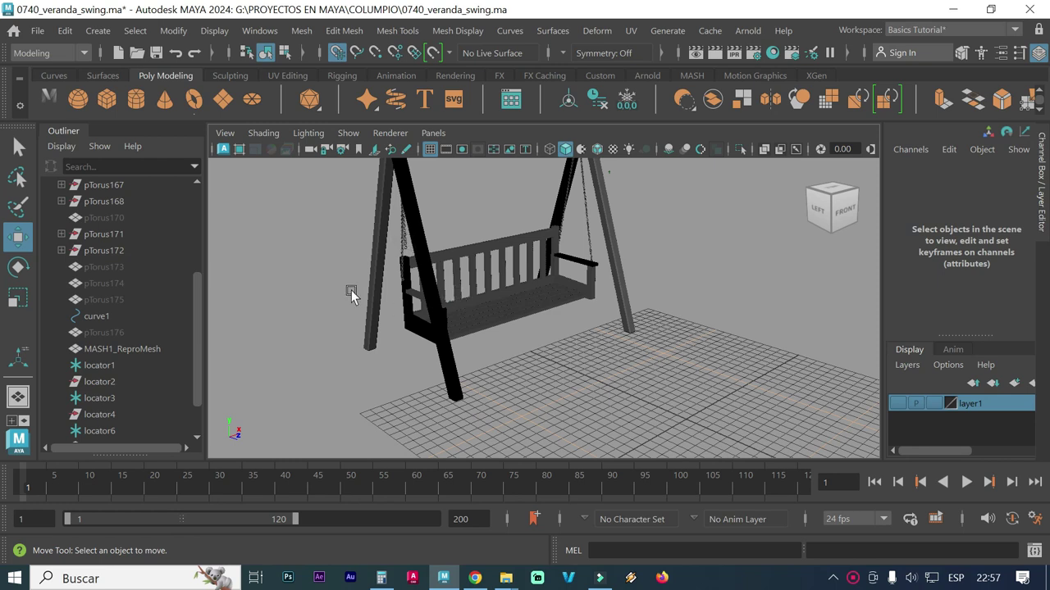
{"action": "left_click", "coordinate": [419, 342]}
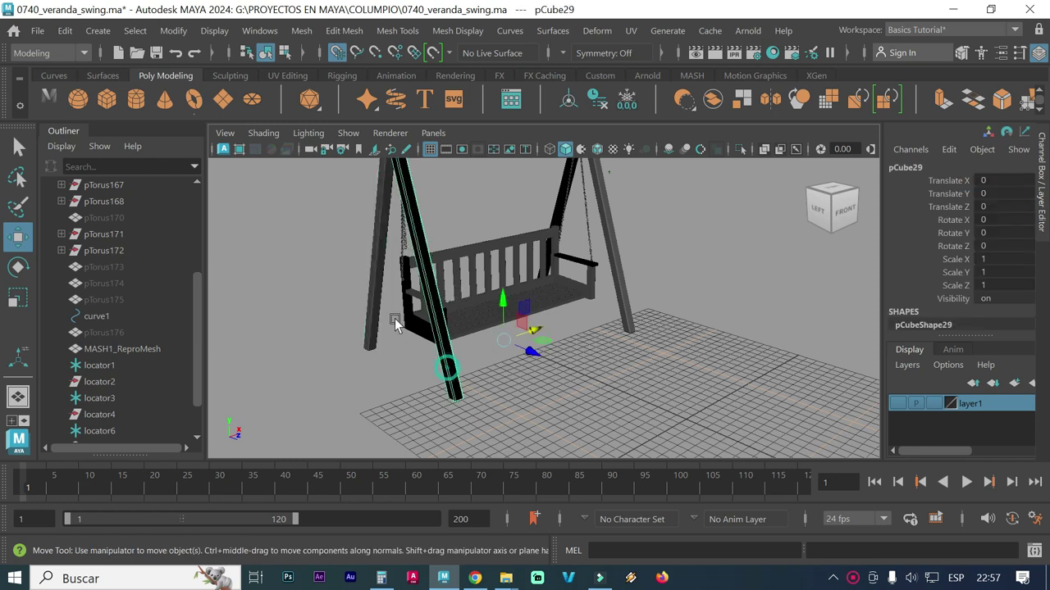
Create a 10 × 220 × 10 polygon cube, pCube37, beside the swing.
{"action": "left_click", "coordinate": [111, 32]}
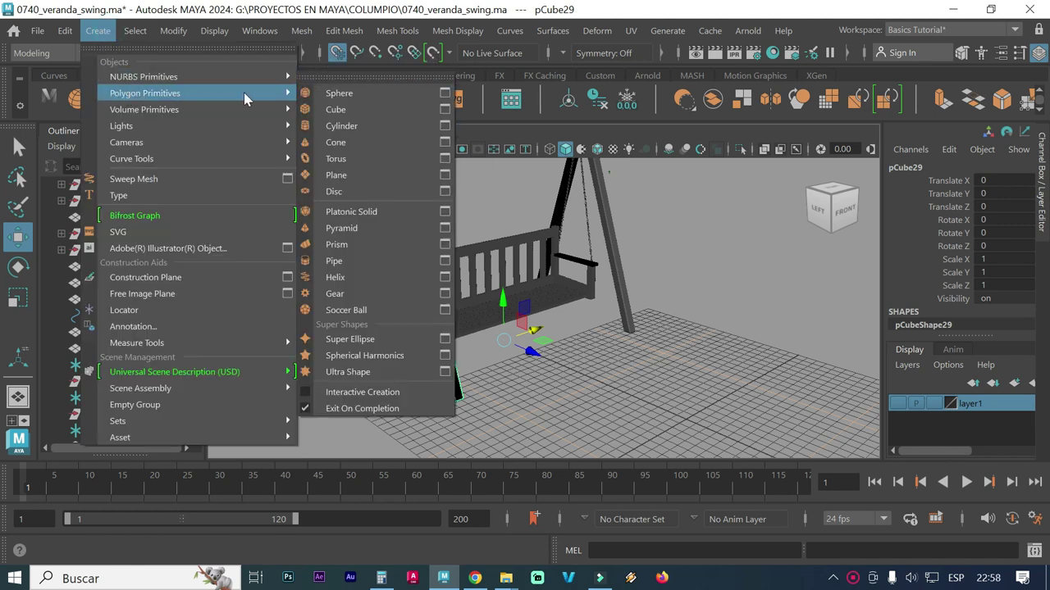
{"action": "left_click", "coordinate": [444, 109]}
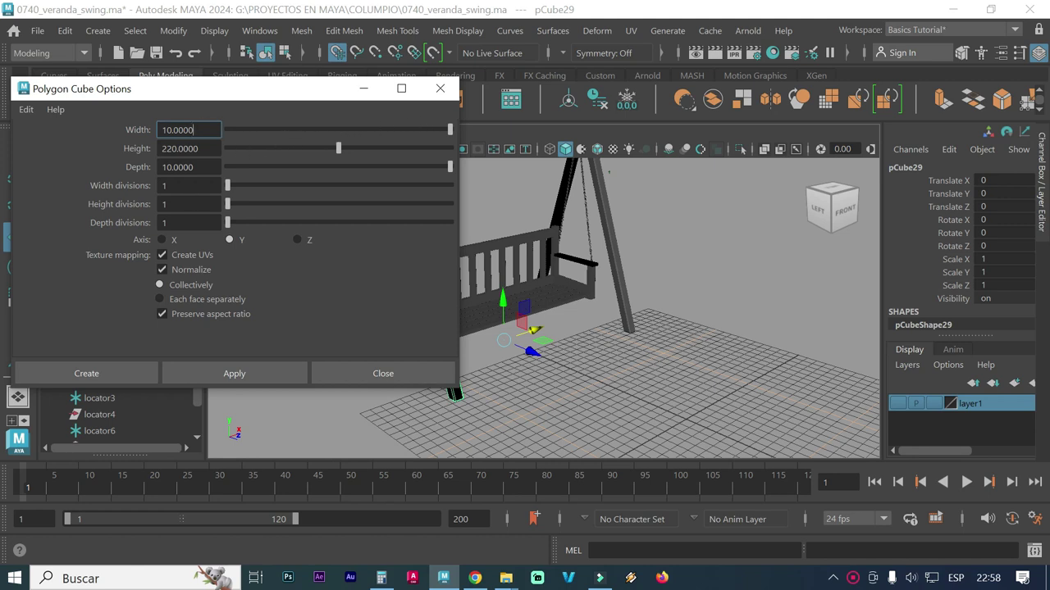
{"action": "left_click", "coordinate": [188, 167]}
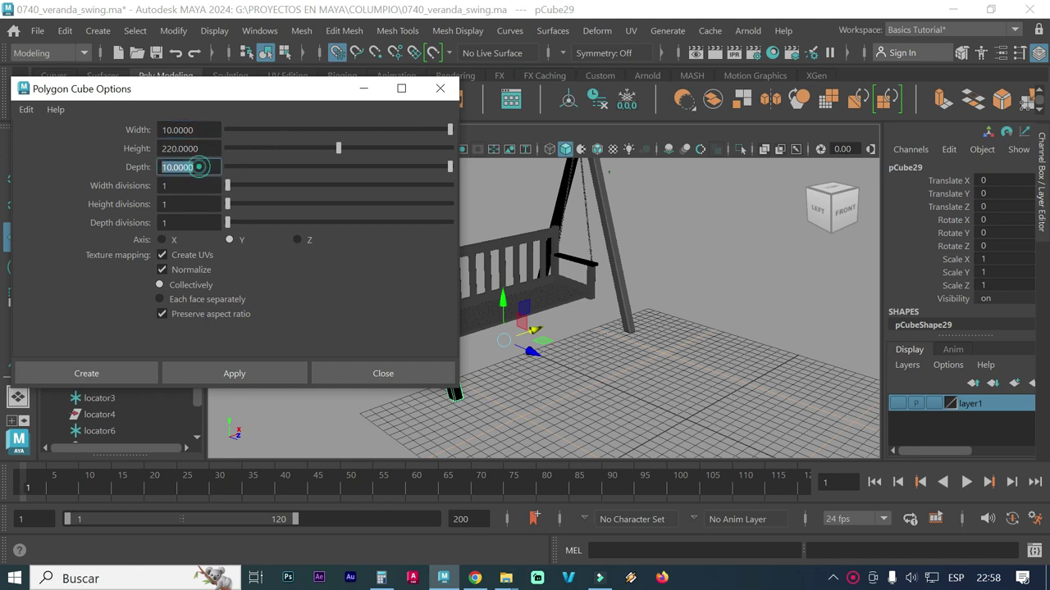
{"action": "left_click", "coordinate": [190, 129]}
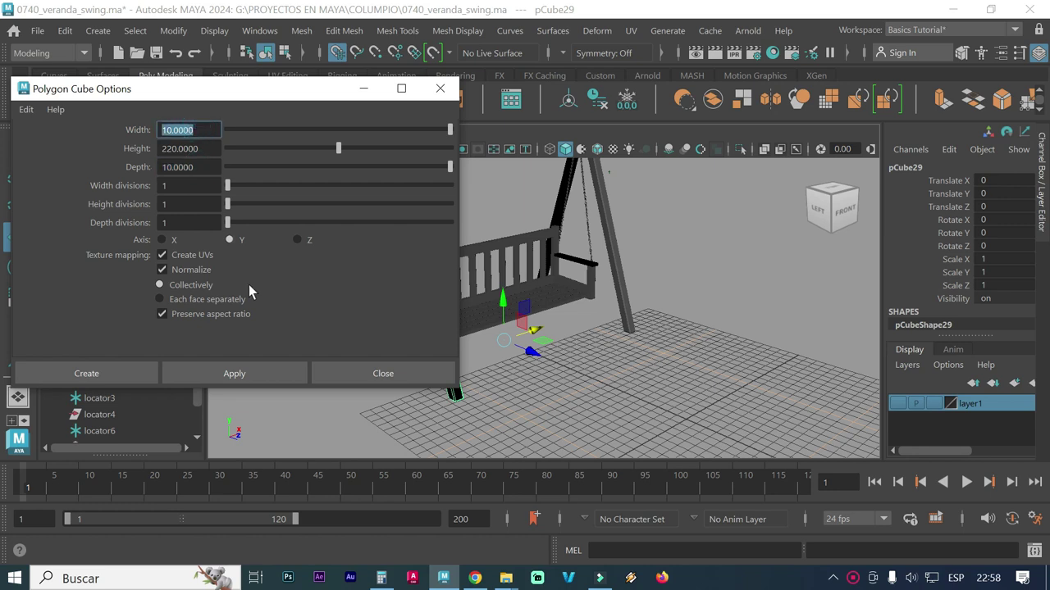
{"action": "left_click", "coordinate": [266, 366]}
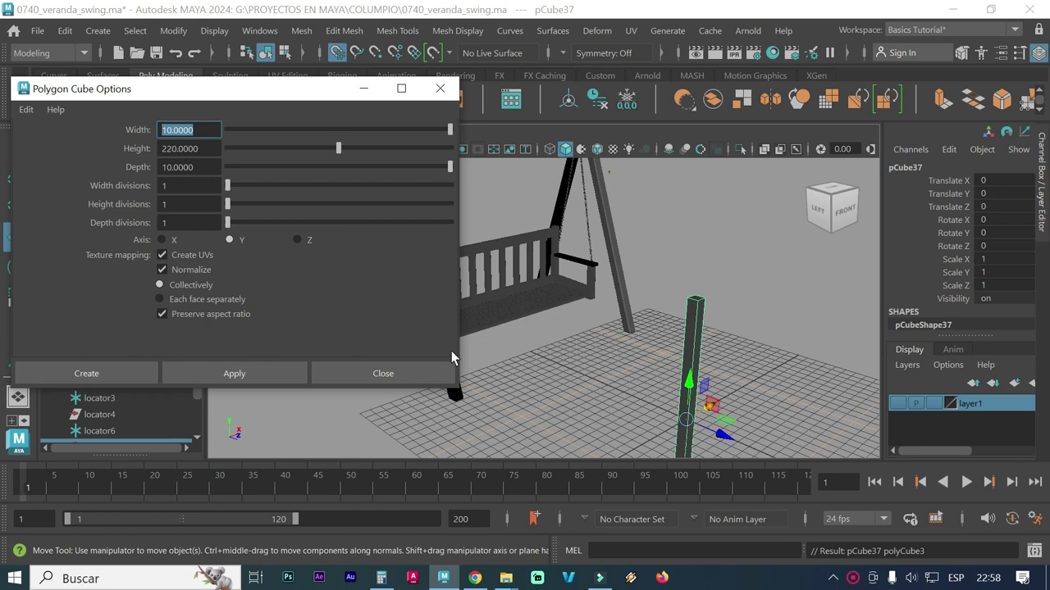
{"action": "left_click", "coordinate": [402, 370]}
Confirm centimetre working units in Maya Preferences and save the preferences.
{"action": "middle_click_drag", "start_coordinate": [658, 397], "coordinate": [600, 367], "text": "alt"}
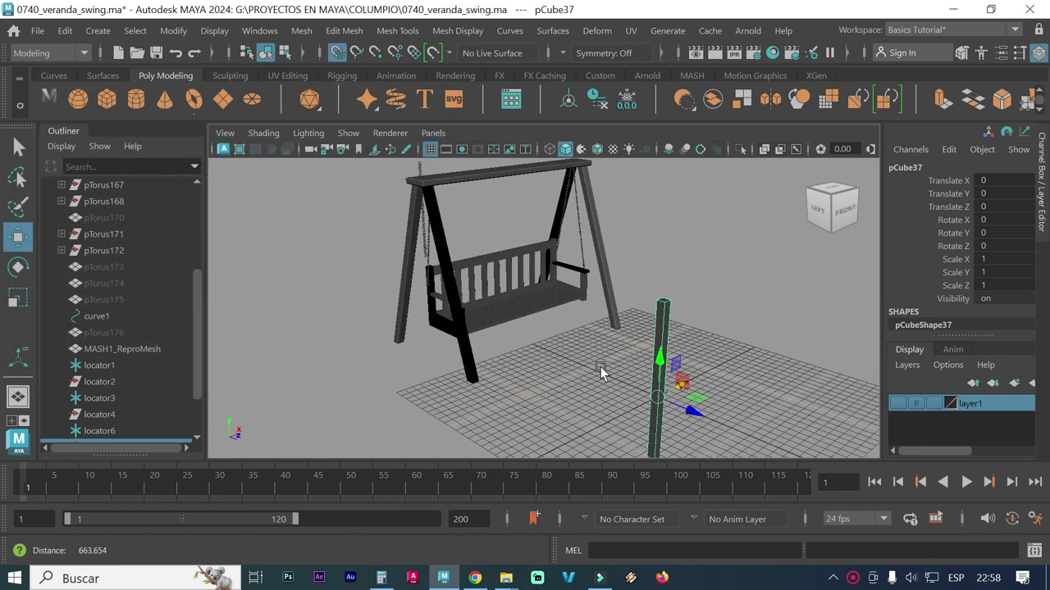
{"action": "middle_click_drag", "start_coordinate": [653, 414], "coordinate": [634, 368], "text": "alt"}
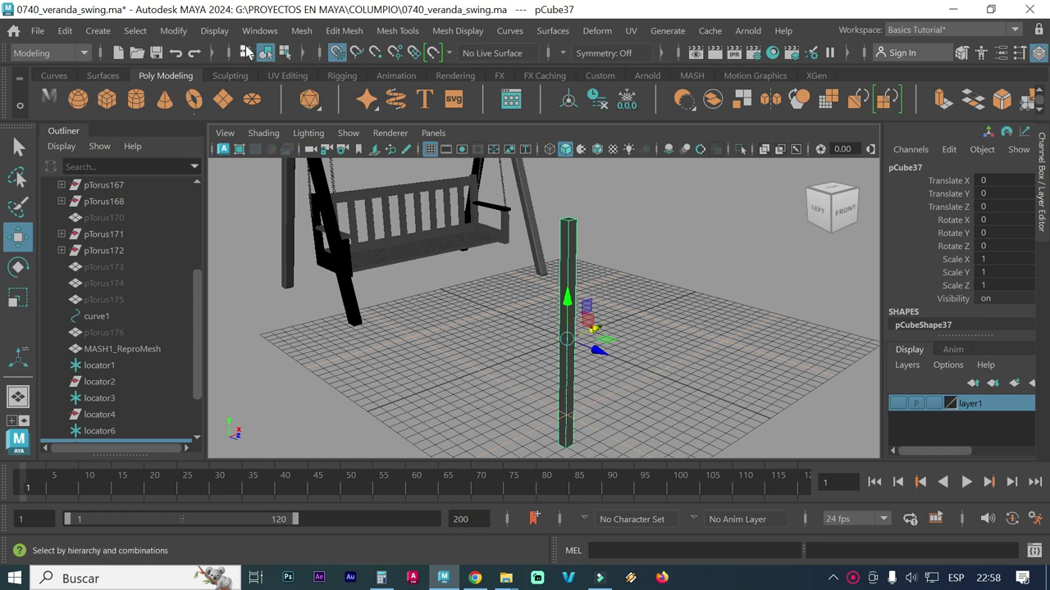
{"action": "left_click", "coordinate": [214, 30]}
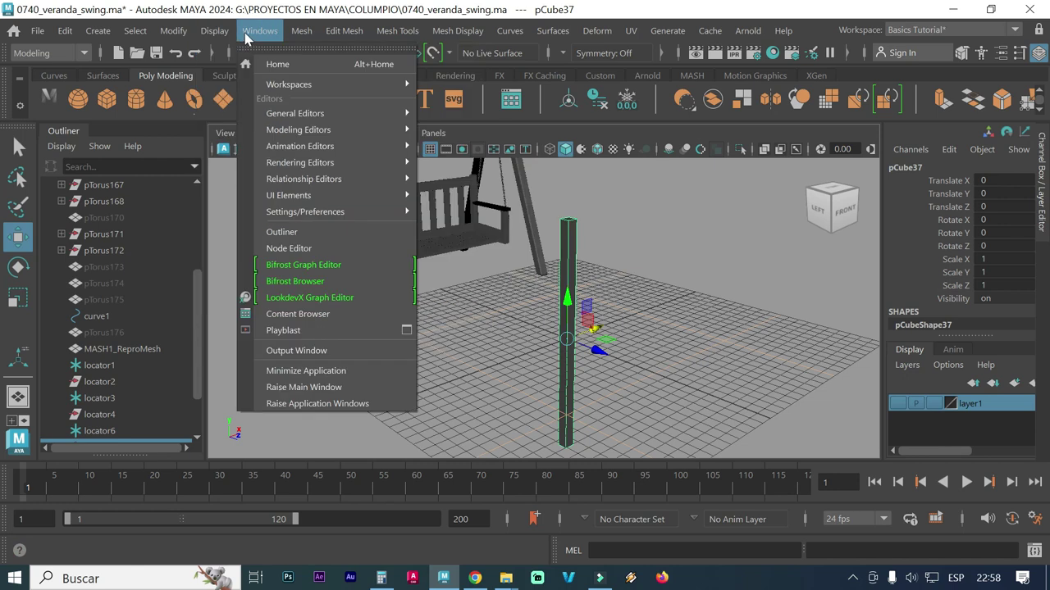
{"action": "mouse_move", "coordinate": [305, 212]}
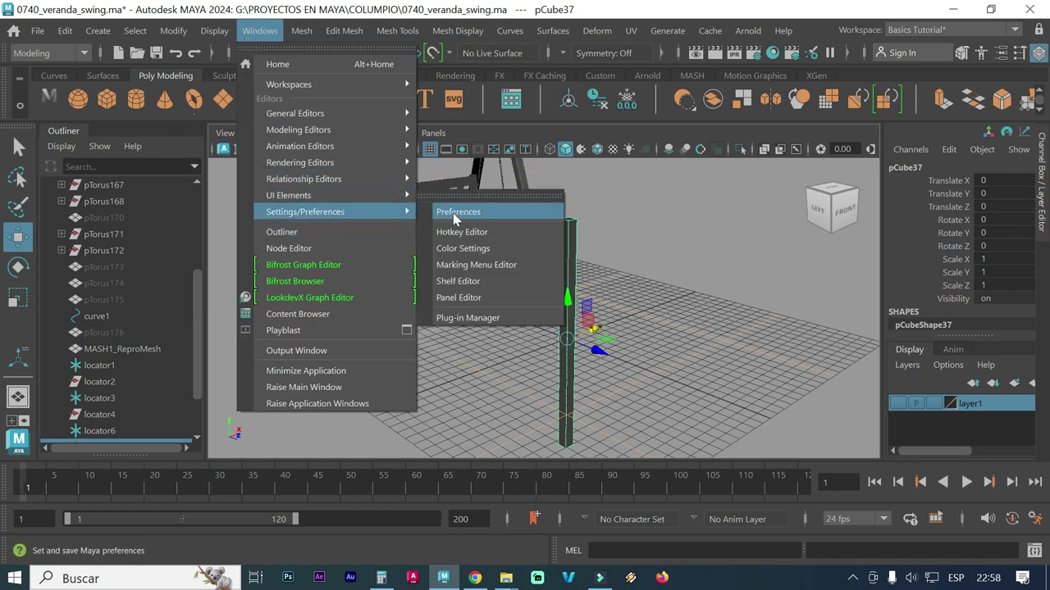
{"action": "left_click", "coordinate": [455, 215]}
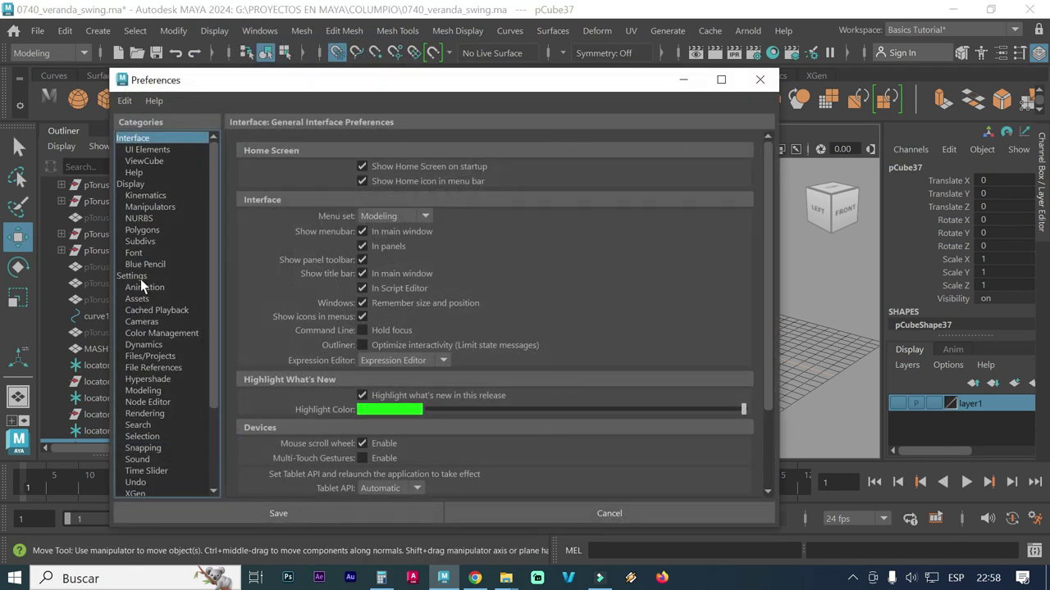
{"action": "left_click", "coordinate": [133, 276]}
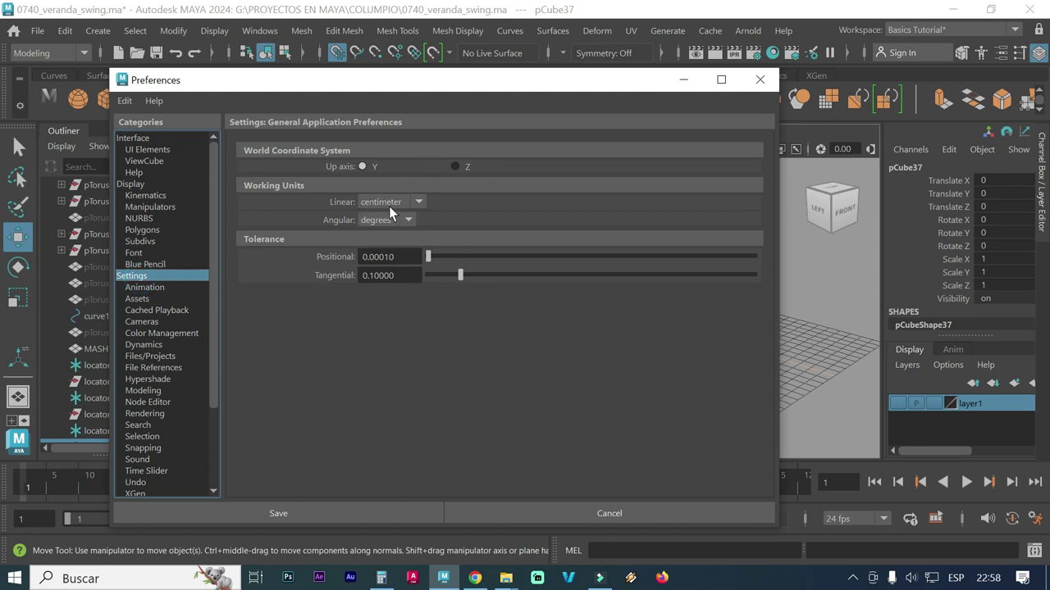
{"action": "left_click", "coordinate": [750, 80]}
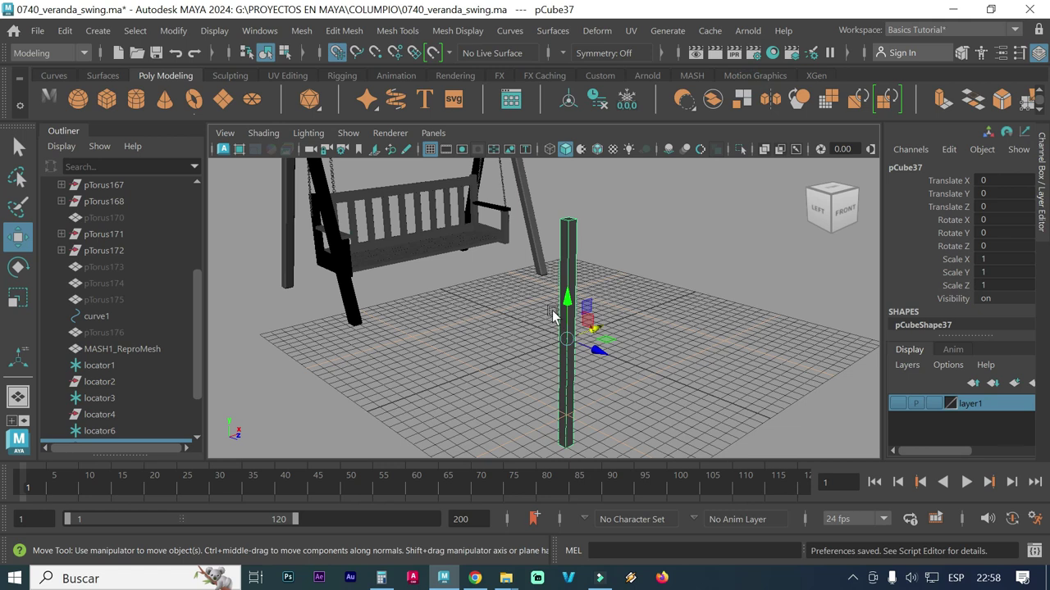
Set pCube37's Translate Y to 110 so the post's base rests on the grid.
{"action": "left_click_drag", "start_coordinate": [565, 310], "coordinate": [563, 291]}
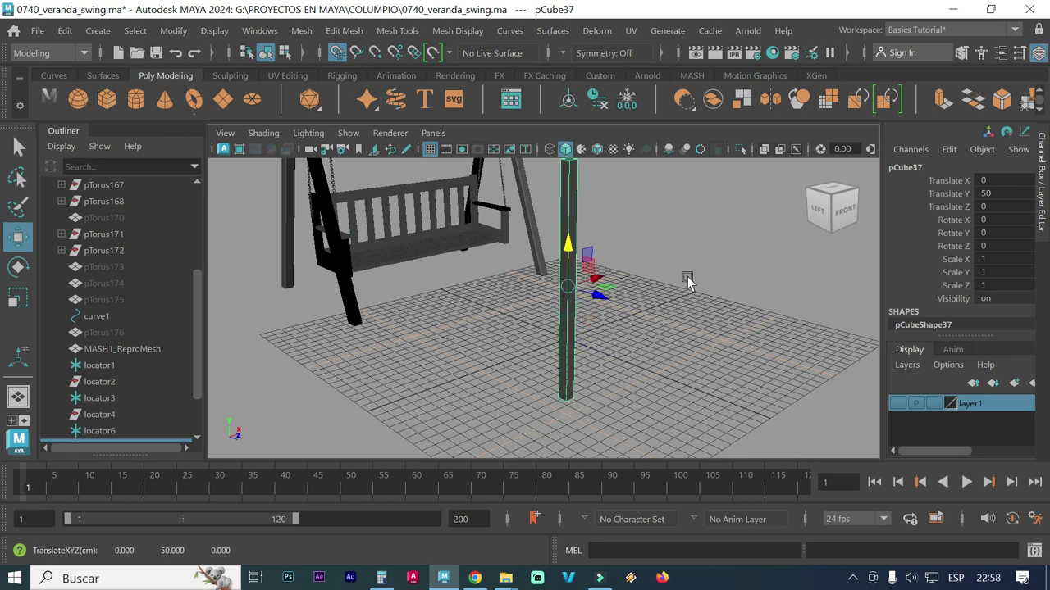
{"action": "left_click", "coordinate": [336, 52]}
{"action": "left_click_drag", "start_coordinate": [571, 252], "coordinate": [569, 261]}
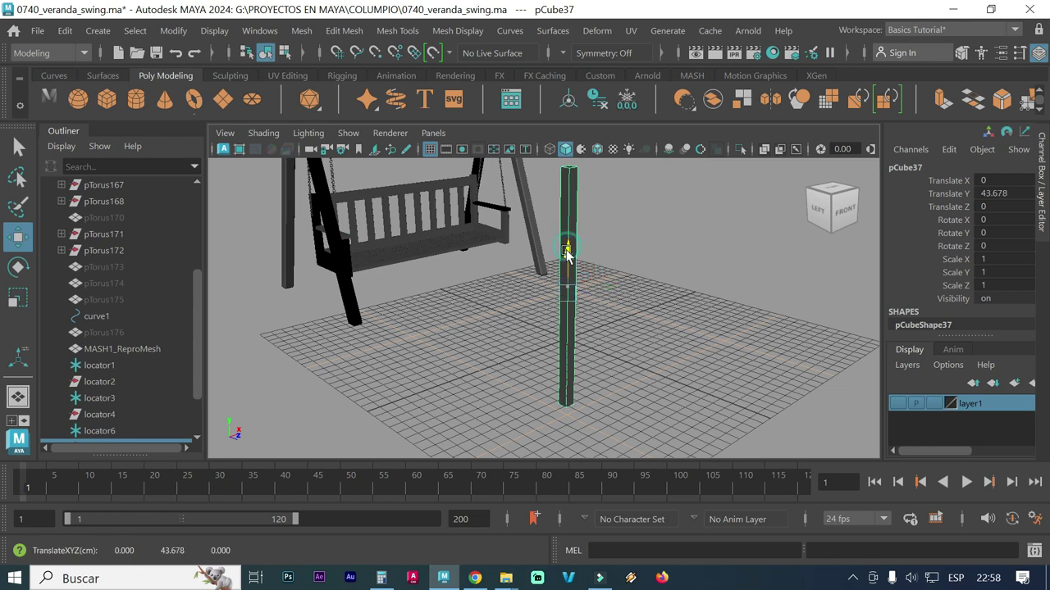
{"action": "double_click", "coordinate": [990, 195]}
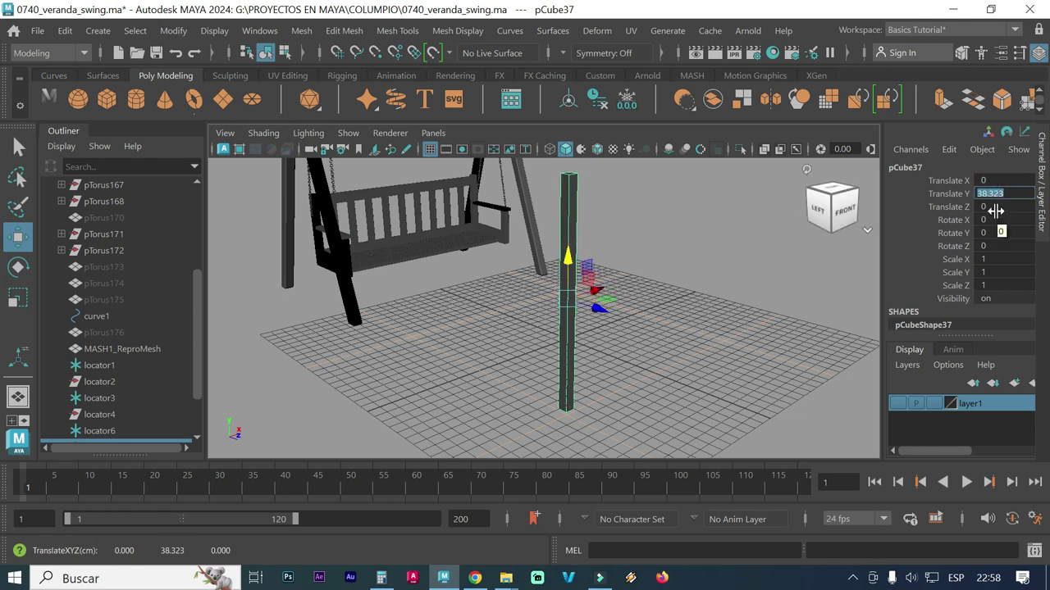
{"action": "type", "text": "110"}
{"action": "key", "text": "Return"}
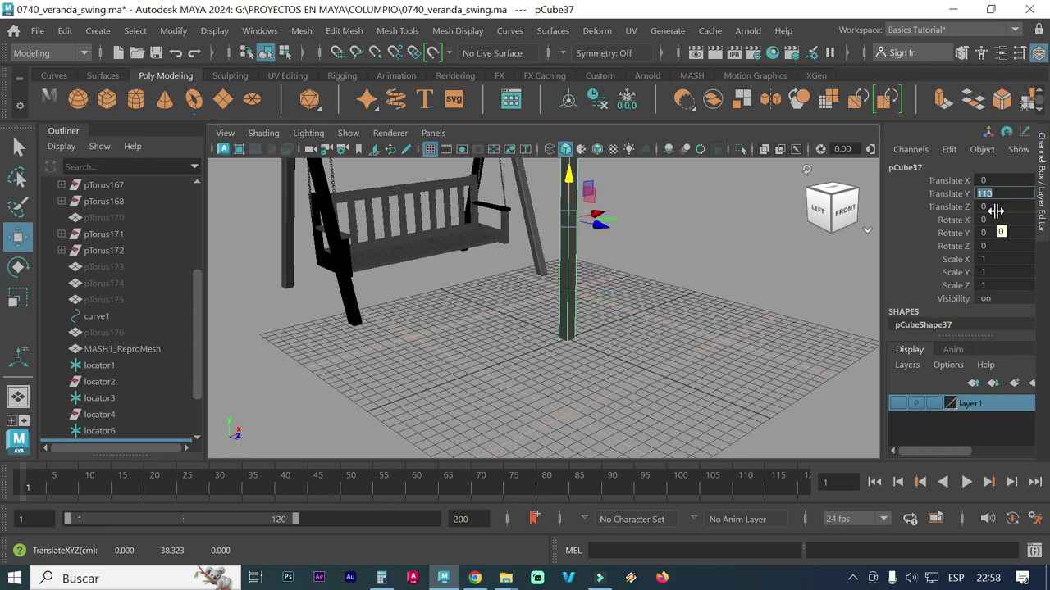
{"action": "mouse_move", "coordinate": [658, 327]}
{"action": "left_mouse_down", "text": "alt"}
{"action": "mouse_move", "coordinate": [638, 333]}
{"action": "mouse_move", "coordinate": [683, 320]}
{"action": "left_mouse_up", "text": "alt"}
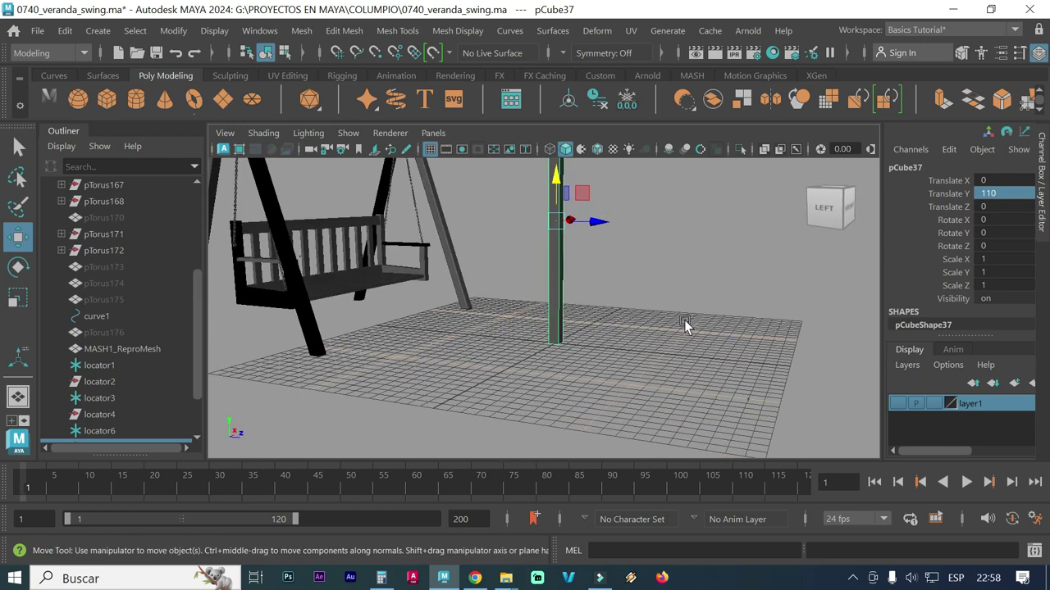
{"action": "mouse_move", "coordinate": [523, 341]}
{"action": "left_mouse_down", "text": "alt"}
{"action": "mouse_move", "coordinate": [583, 344]}
{"action": "mouse_move", "coordinate": [475, 366]}
{"action": "left_mouse_up", "text": "alt"}
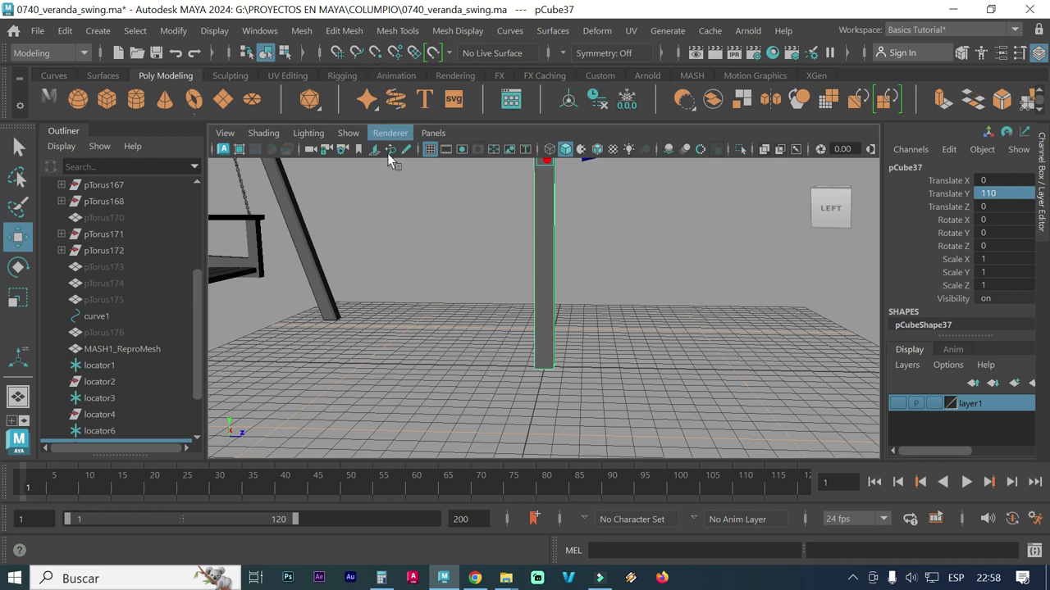
Tilt pCube37 by shifting its two bottom vertices along Z with grid snapping.
{"action": "right_click", "coordinate": [545, 307]}
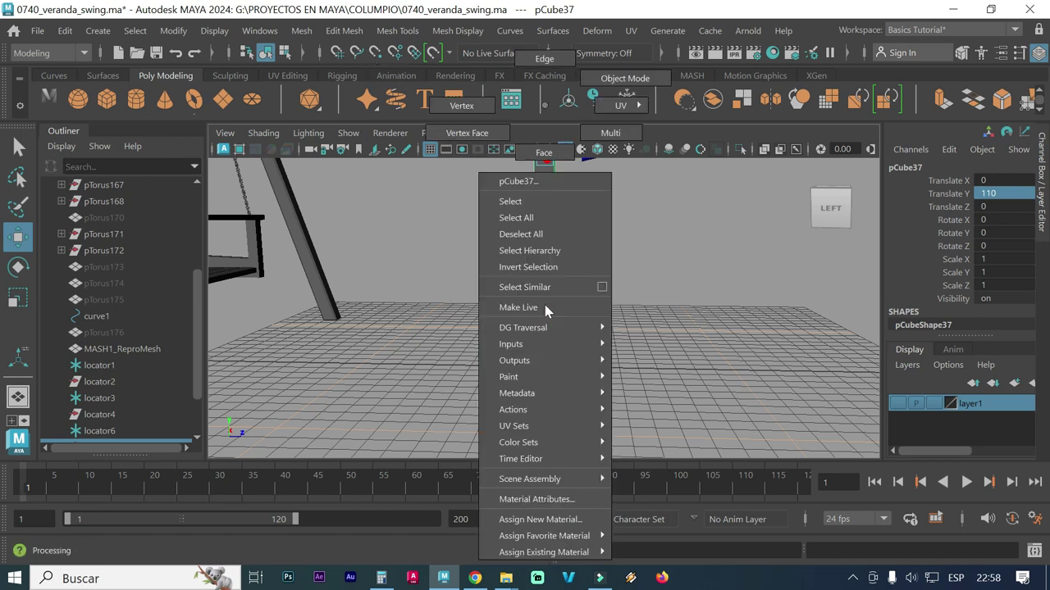
{"action": "left_click", "coordinate": [473, 107]}
{"action": "mouse_move", "coordinate": [568, 364]}
{"action": "left_mouse_down"}
{"action": "mouse_move", "coordinate": [450, 430]}
{"action": "mouse_move", "coordinate": [503, 419]}
{"action": "mouse_move", "coordinate": [490, 398]}
{"action": "mouse_move", "coordinate": [498, 409]}
{"action": "mouse_move", "coordinate": [499, 394]}
{"action": "left_mouse_up"}
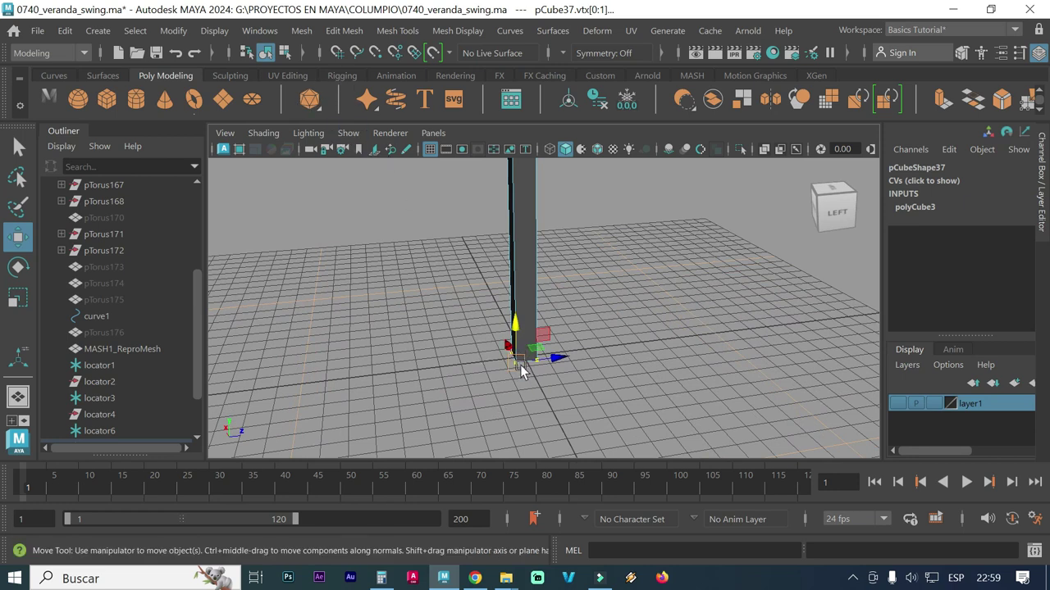
{"action": "left_click", "coordinate": [337, 52]}
{"action": "mouse_move", "coordinate": [559, 356]}
{"action": "left_mouse_down"}
{"action": "mouse_move", "coordinate": [507, 370]}
{"action": "mouse_move", "coordinate": [376, 375]}
{"action": "left_mouse_up"}
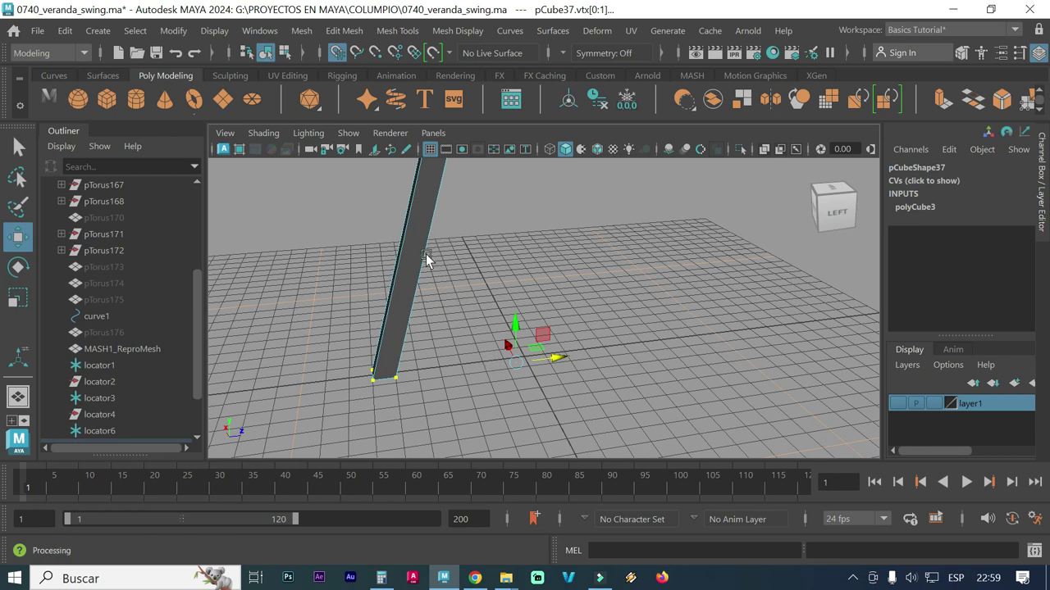
Reselect the bottom vertices, center the pivot, and return to Object Mode.
{"action": "left_click", "coordinate": [441, 317]}
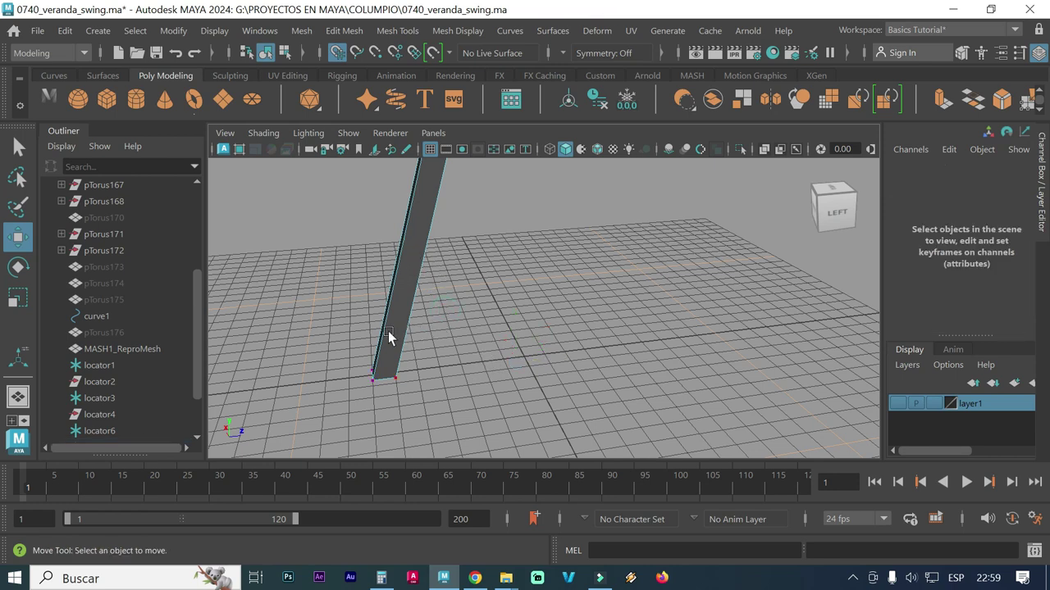
{"action": "left_click_drag", "start_coordinate": [361, 361], "coordinate": [406, 387]}
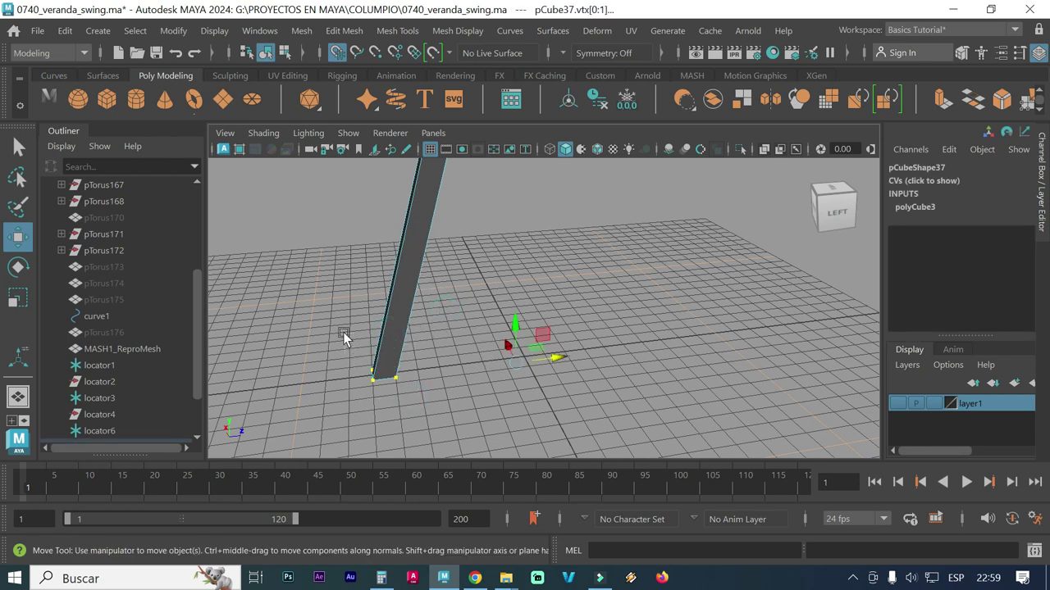
{"action": "left_click", "coordinate": [175, 31]}
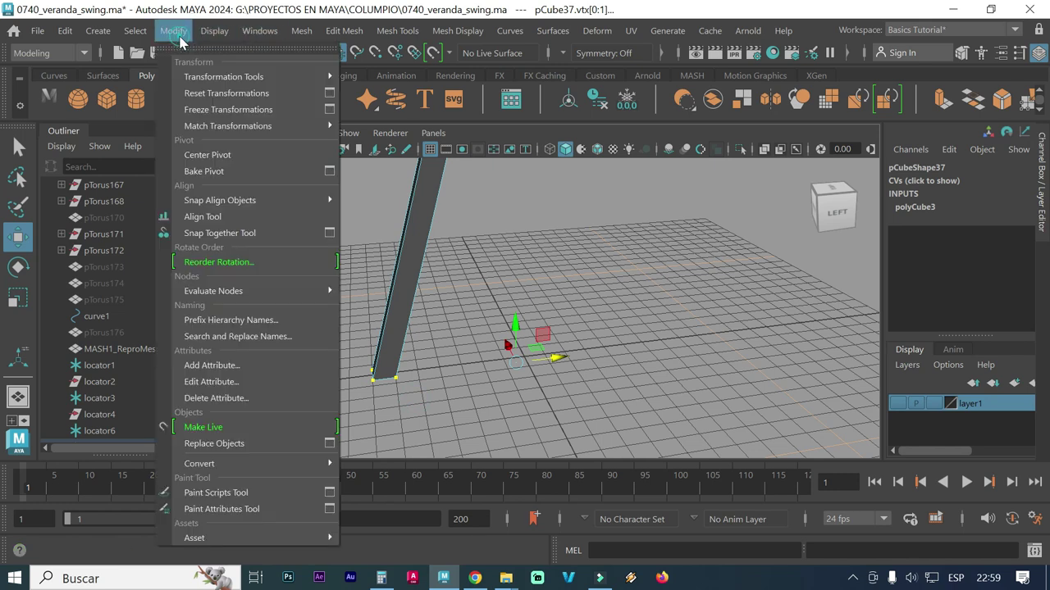
{"action": "left_click", "coordinate": [215, 154]}
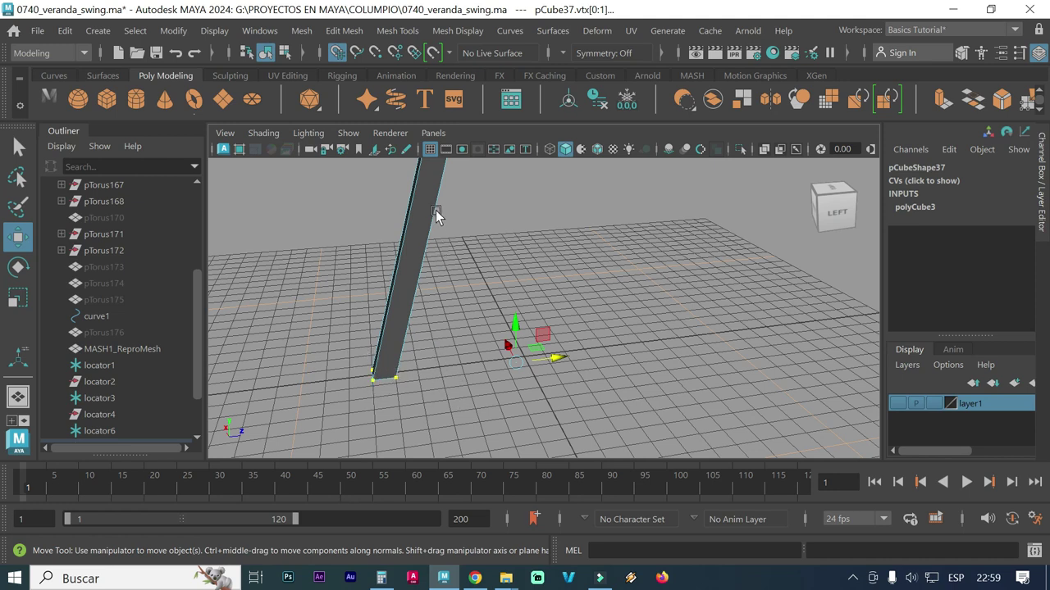
{"action": "right_click_drag", "start_coordinate": [424, 200], "coordinate": [502, 79]}
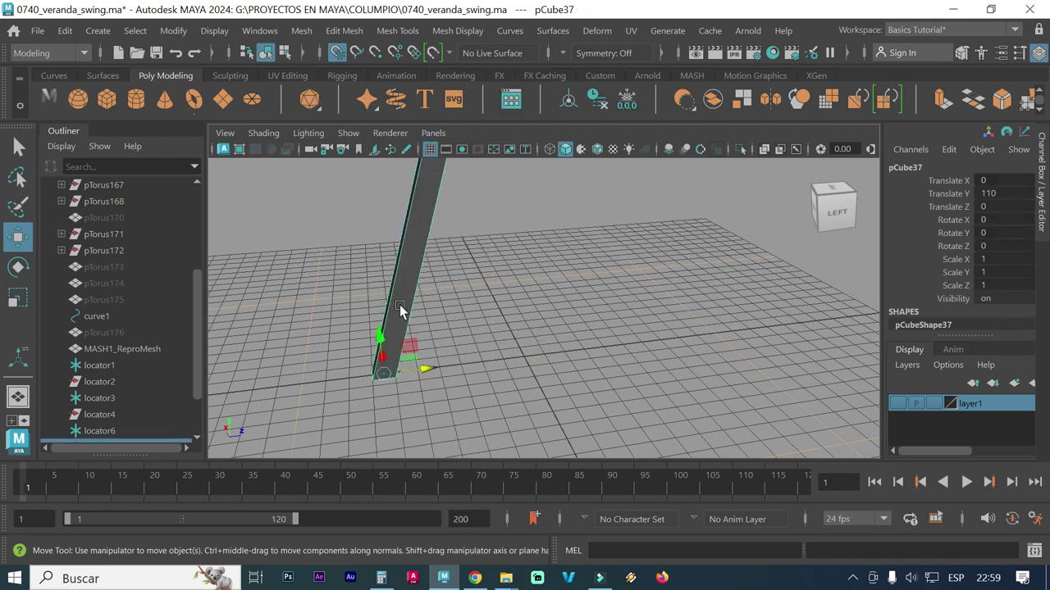
Move pCube37's pivot to the leaning post's foot, at about 5, 0, -70.
{"action": "left_click", "coordinate": [174, 32]}
{"action": "left_click", "coordinate": [207, 154]}
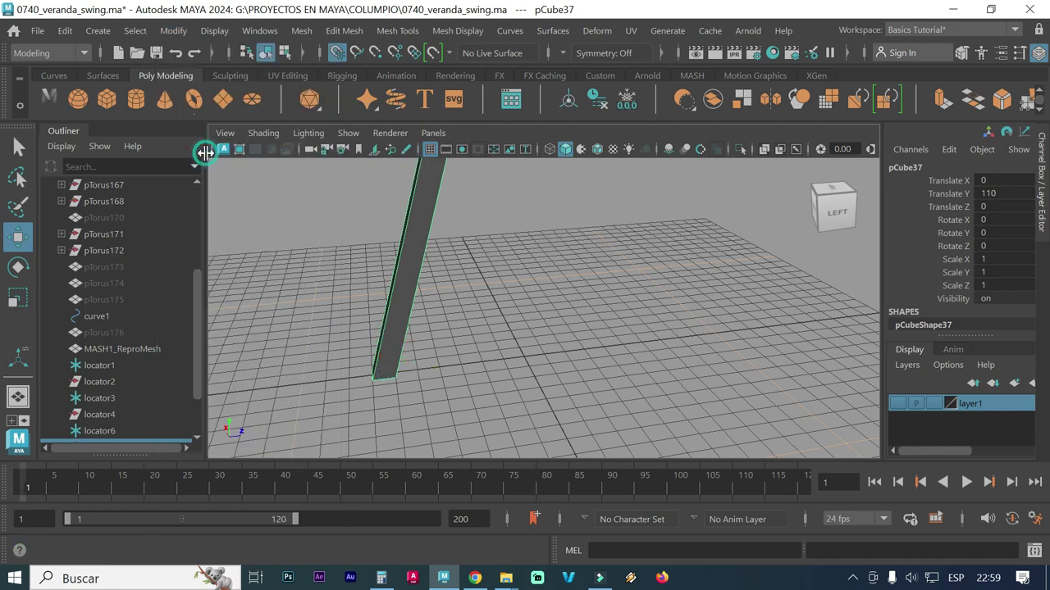
{"action": "scroll", "coordinate": [492, 310], "scroll_direction": "down", "scroll_amount": 5}
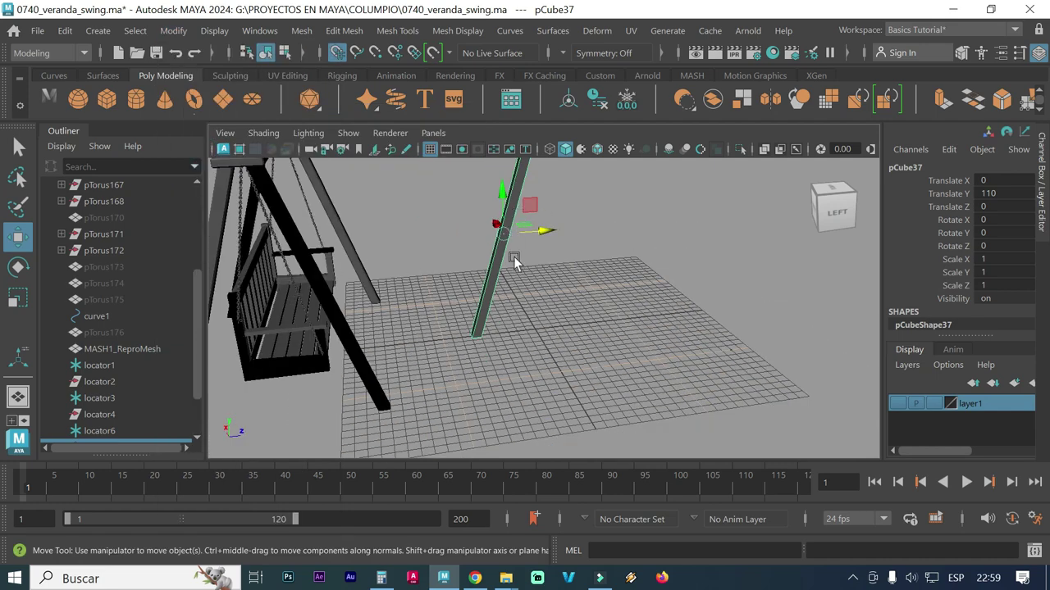
{"action": "left_click_drag", "start_coordinate": [582, 321], "coordinate": [519, 336], "text": "alt"}
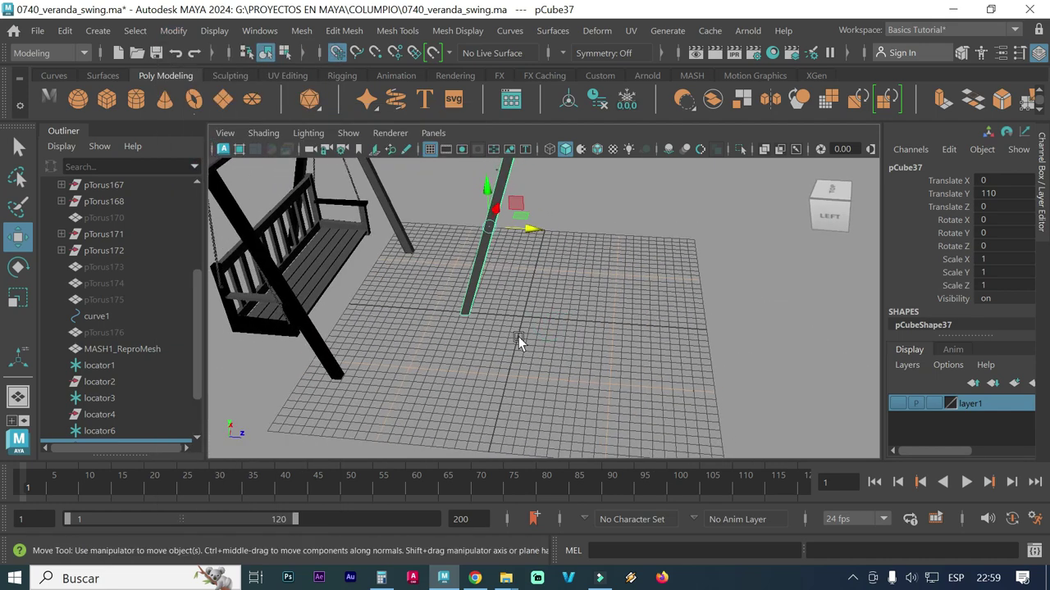
{"action": "right_click_drag", "start_coordinate": [518, 342], "coordinate": [590, 356], "text": "alt"}
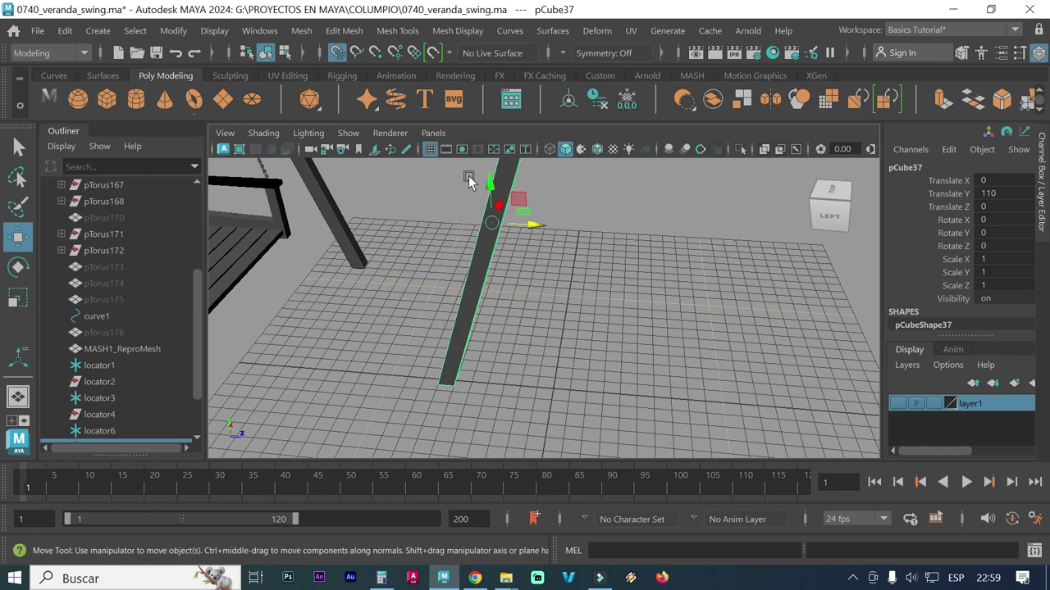
{"action": "key", "text": "d"}
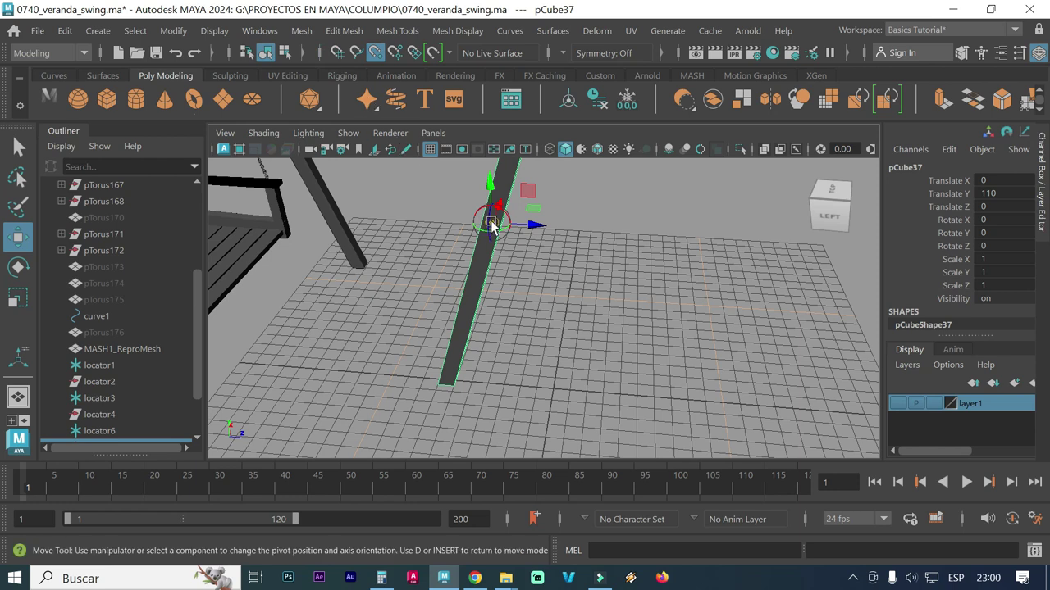
{"action": "left_click_drag", "start_coordinate": [492, 223], "coordinate": [440, 385]}
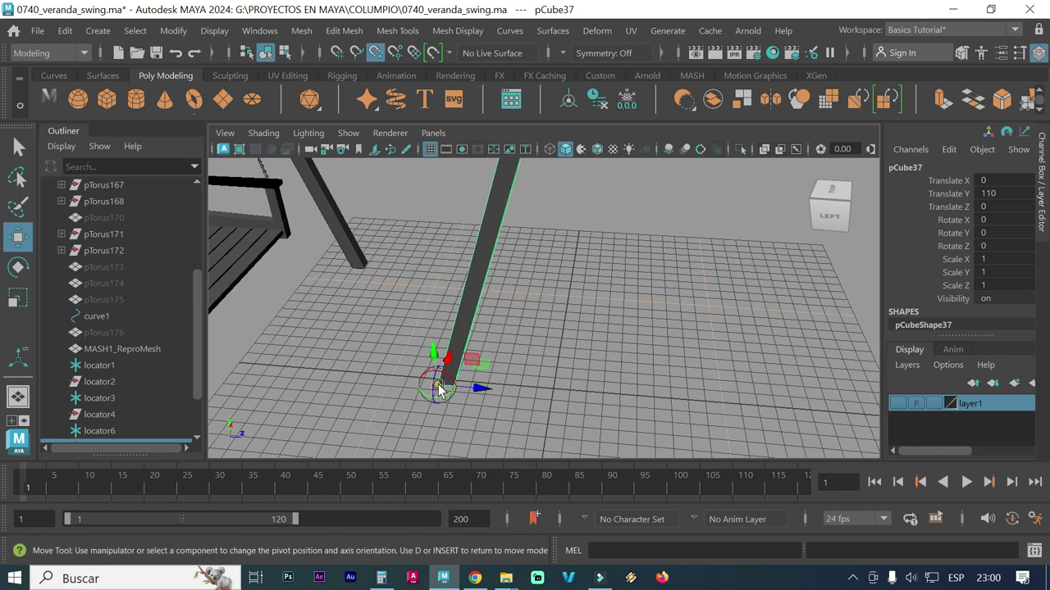
{"action": "key", "text": "d"}
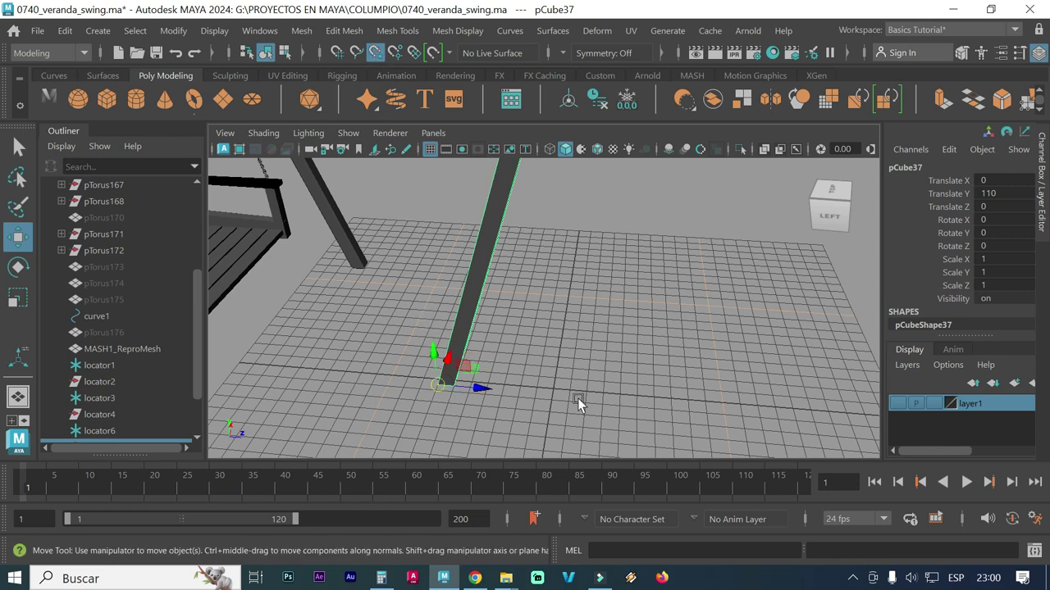
{"action": "mouse_move", "coordinate": [620, 387]}
{"action": "left_mouse_down", "text": "alt"}
{"action": "mouse_move", "coordinate": [532, 376]}
{"action": "mouse_move", "coordinate": [625, 402]}
{"action": "mouse_move", "coordinate": [511, 394]}
{"action": "left_mouse_up", "text": "alt"}
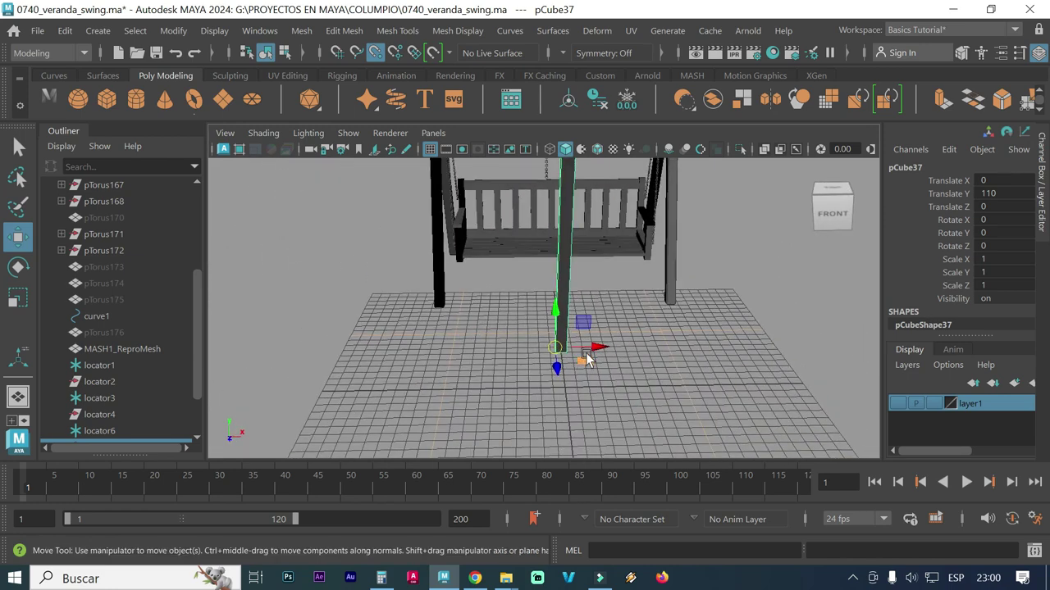
Slide pCube37 left along X with grid snapping to Translate X -125.
{"action": "left_click_drag", "start_coordinate": [596, 350], "coordinate": [435, 359]}
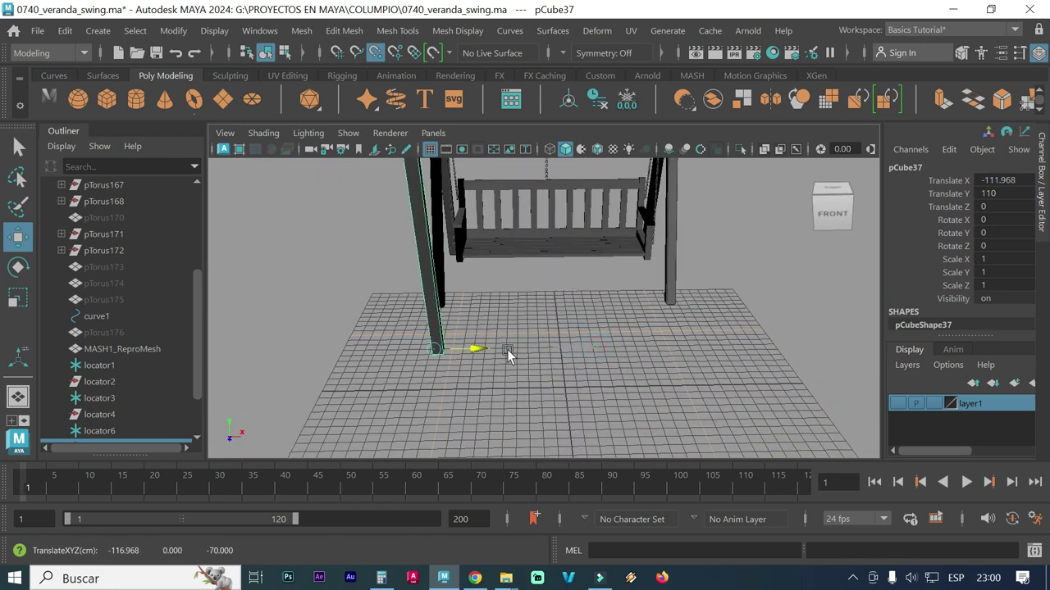
{"action": "scroll", "coordinate": [463, 375], "scroll_direction": "up", "scroll_amount": 1}
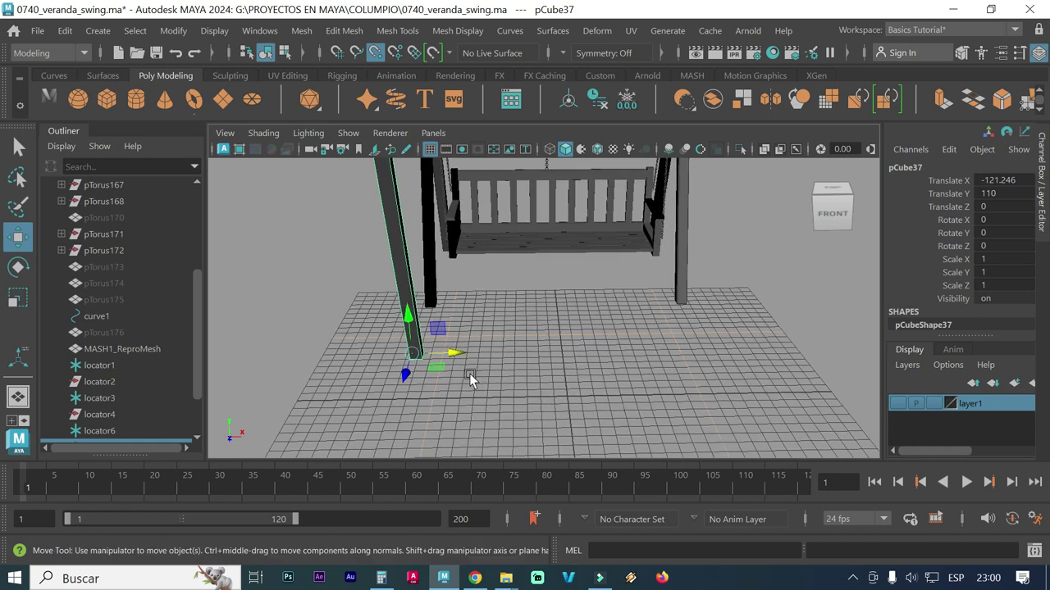
{"action": "scroll", "coordinate": [533, 376], "scroll_direction": "up", "scroll_amount": 1}
{"action": "scroll", "coordinate": [492, 382], "scroll_direction": "up", "scroll_amount": 1}
{"action": "scroll", "coordinate": [517, 391], "scroll_direction": "up", "scroll_amount": 1}
{"action": "scroll", "coordinate": [519, 395], "scroll_direction": "up", "scroll_amount": 1}
{"action": "scroll", "coordinate": [529, 389], "scroll_direction": "up", "scroll_amount": 1}
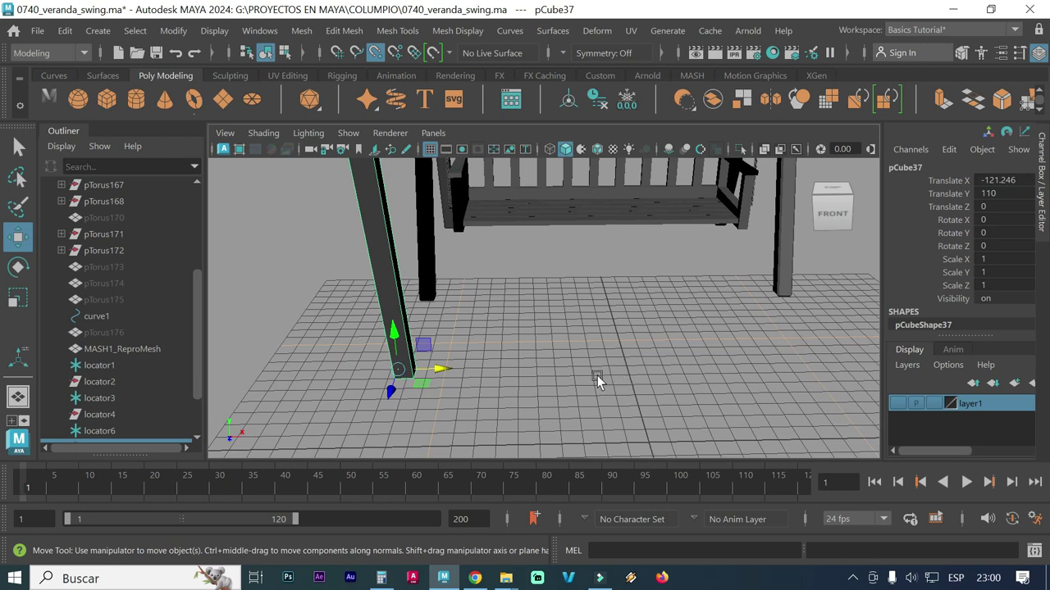
{"action": "mouse_move", "coordinate": [400, 389]}
{"action": "left_mouse_down", "text": "alt"}
{"action": "mouse_move", "coordinate": [465, 398]}
{"action": "mouse_move", "coordinate": [388, 404]}
{"action": "mouse_move", "coordinate": [418, 398]}
{"action": "mouse_move", "coordinate": [383, 420]}
{"action": "mouse_move", "coordinate": [394, 417]}
{"action": "left_mouse_up", "text": "alt"}
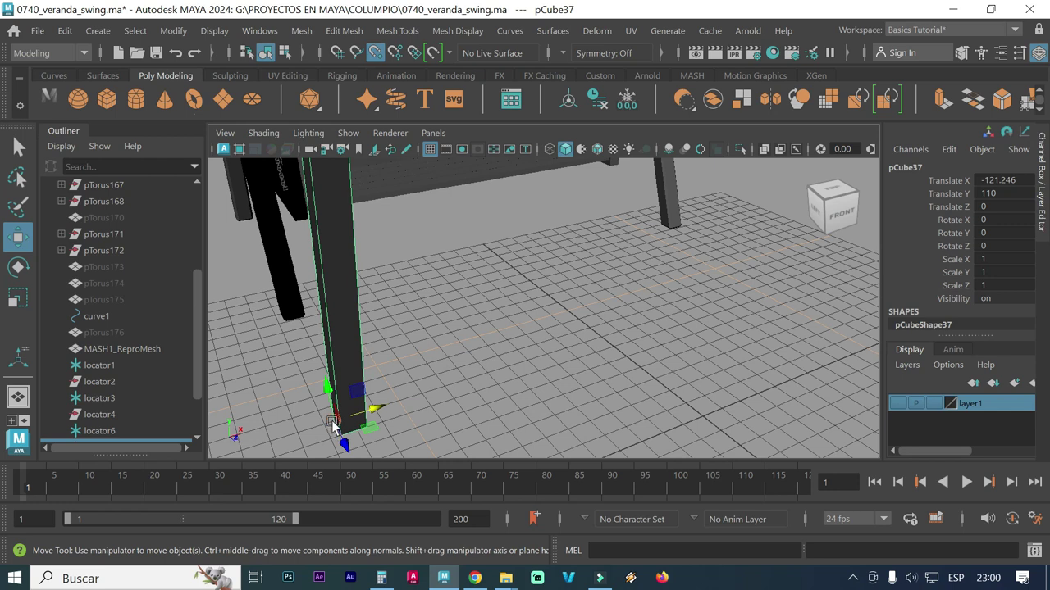
{"action": "left_click", "coordinate": [337, 53]}
{"action": "left_click", "coordinate": [375, 52]}
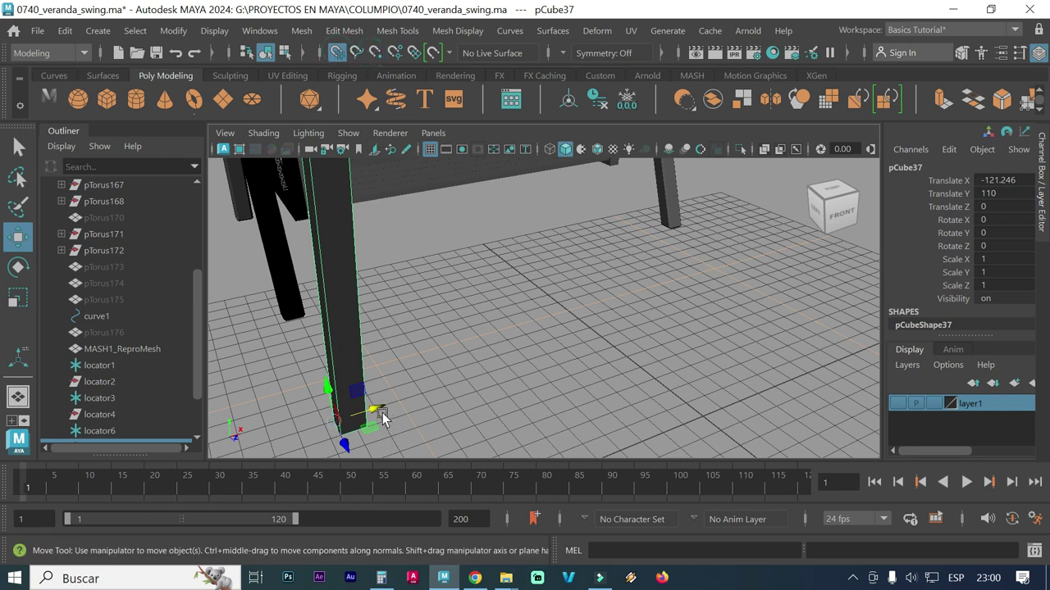
{"action": "left_click_drag", "start_coordinate": [378, 410], "coordinate": [332, 425]}
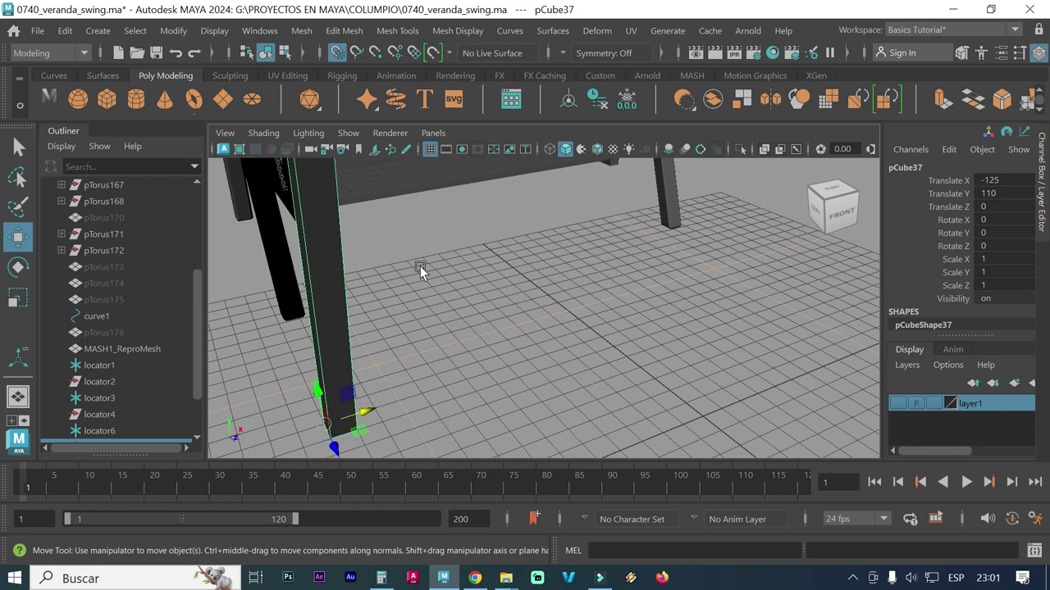
{"action": "left_click_drag", "start_coordinate": [420, 265], "coordinate": [444, 293], "text": "alt"}
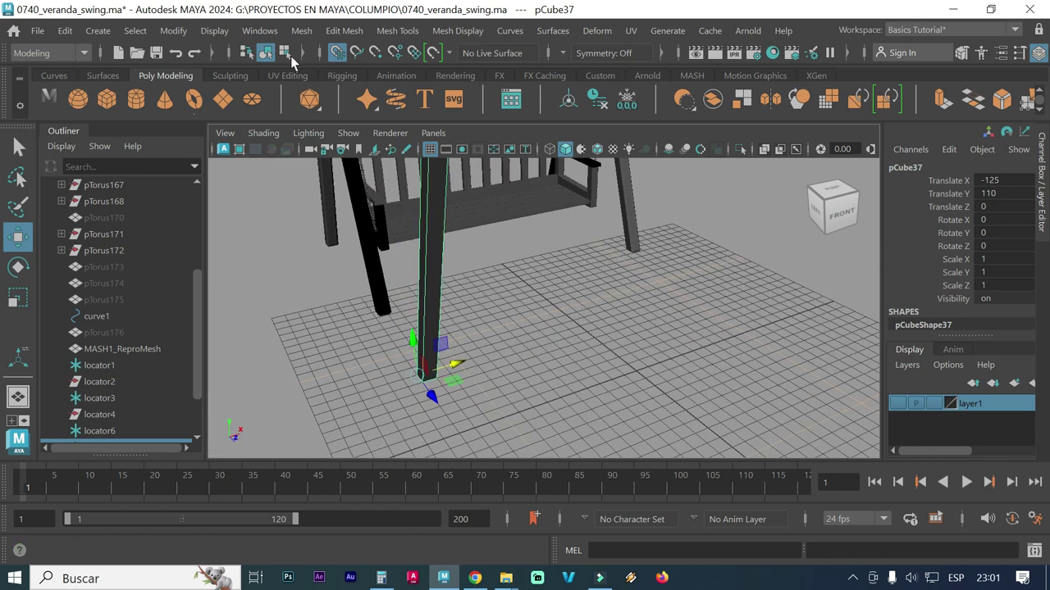
Return pCube37's pivot to the centre of the leaning post.
{"action": "left_click", "coordinate": [259, 30]}
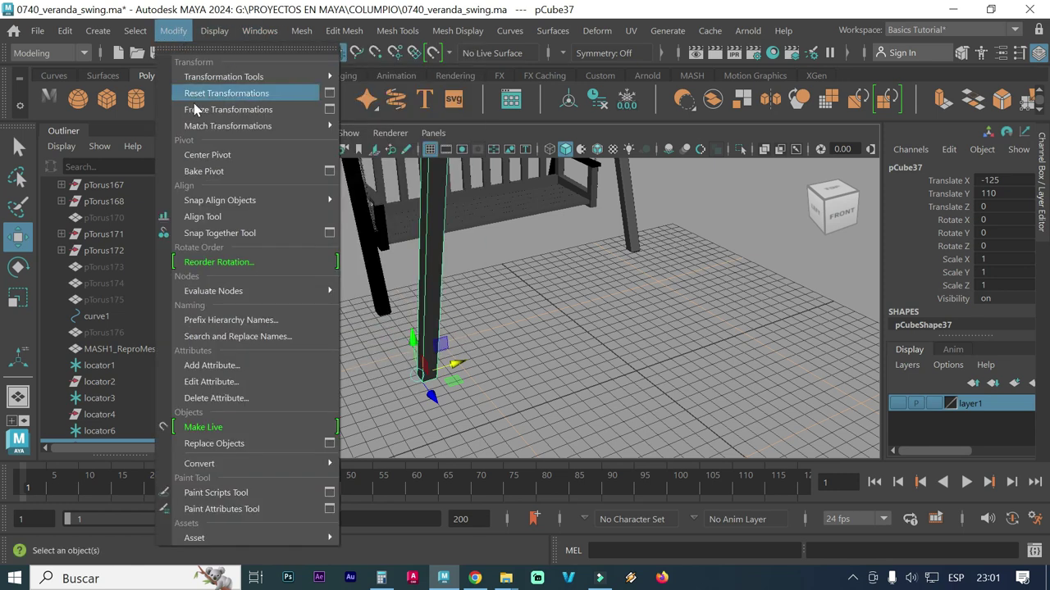
{"action": "left_click", "coordinate": [205, 153]}
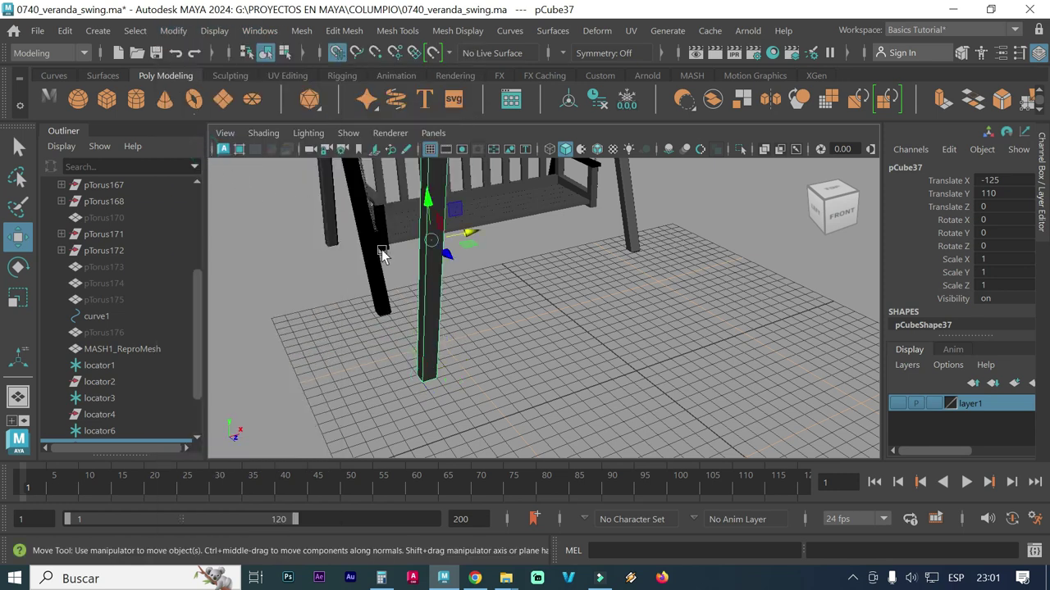
{"action": "left_click_drag", "start_coordinate": [540, 328], "coordinate": [526, 326], "text": "alt"}
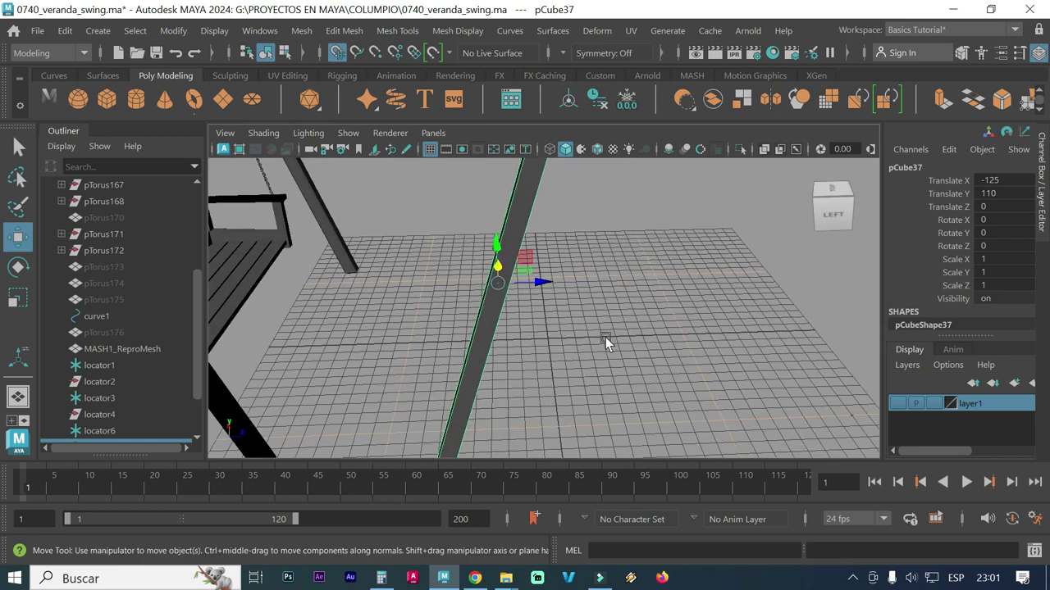
{"action": "scroll", "coordinate": [605, 337], "scroll_direction": "down", "scroll_amount": 3}
{"action": "scroll", "coordinate": [626, 346], "scroll_direction": "down", "scroll_amount": 2}
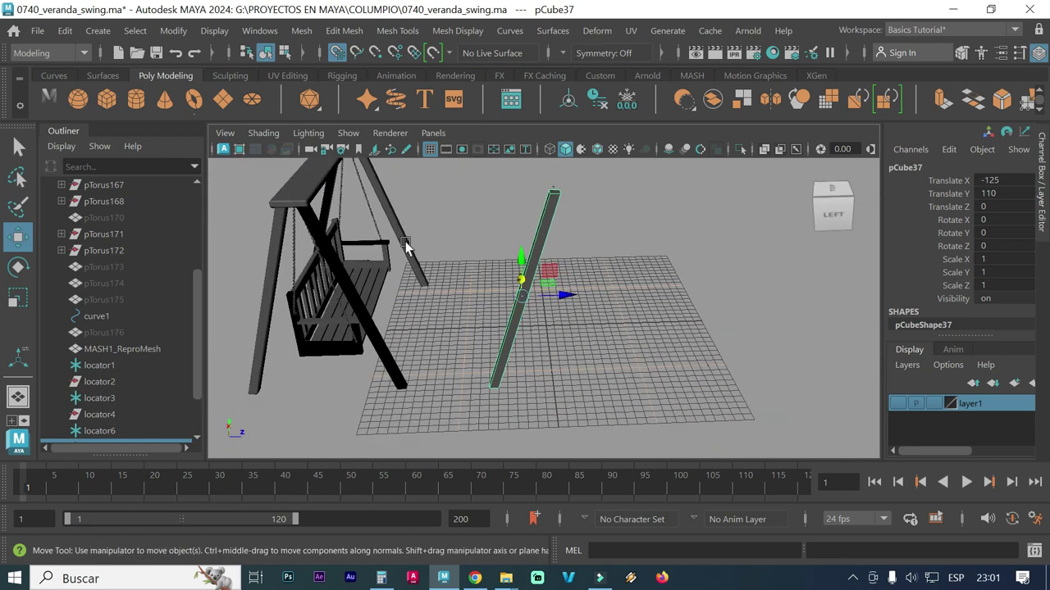
{"action": "left_click", "coordinate": [115, 39]}
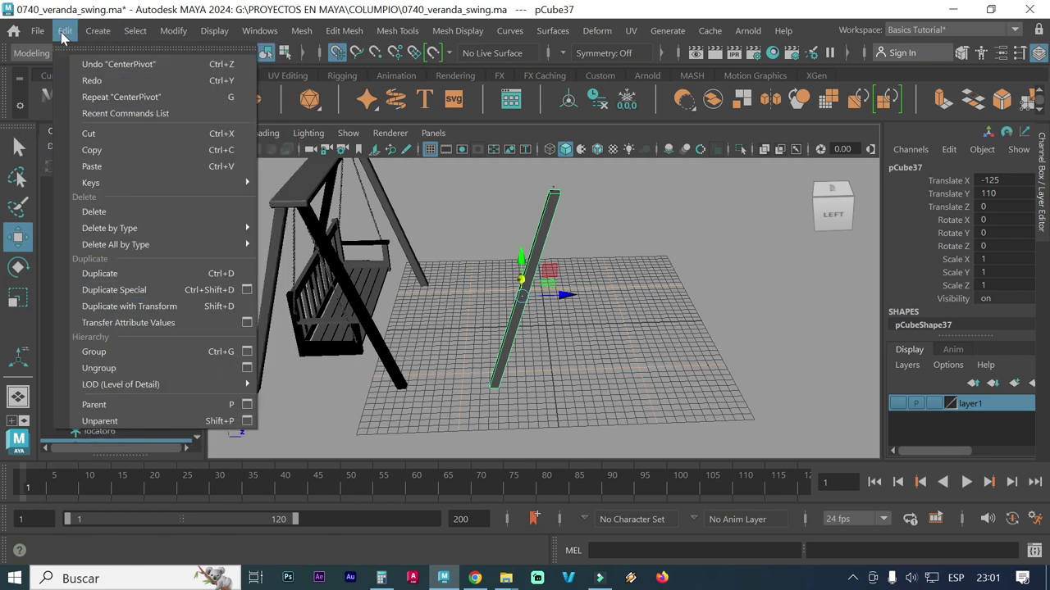
Duplicate the post 250 along X with Duplicate Special, creating pCube38 at X 125.
{"action": "left_click", "coordinate": [246, 290]}
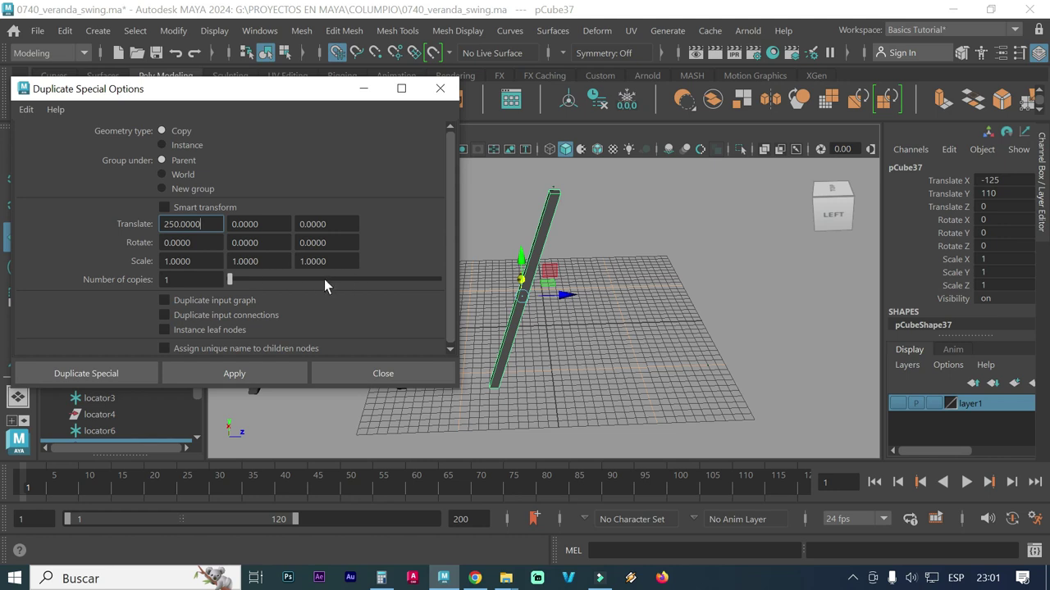
{"action": "left_click", "coordinate": [245, 374]}
{"action": "mouse_move", "coordinate": [452, 394]}
{"action": "left_mouse_down", "text": "alt"}
{"action": "mouse_move", "coordinate": [441, 377]}
{"action": "mouse_move", "coordinate": [469, 378]}
{"action": "mouse_move", "coordinate": [490, 352]}
{"action": "left_mouse_up", "text": "alt"}
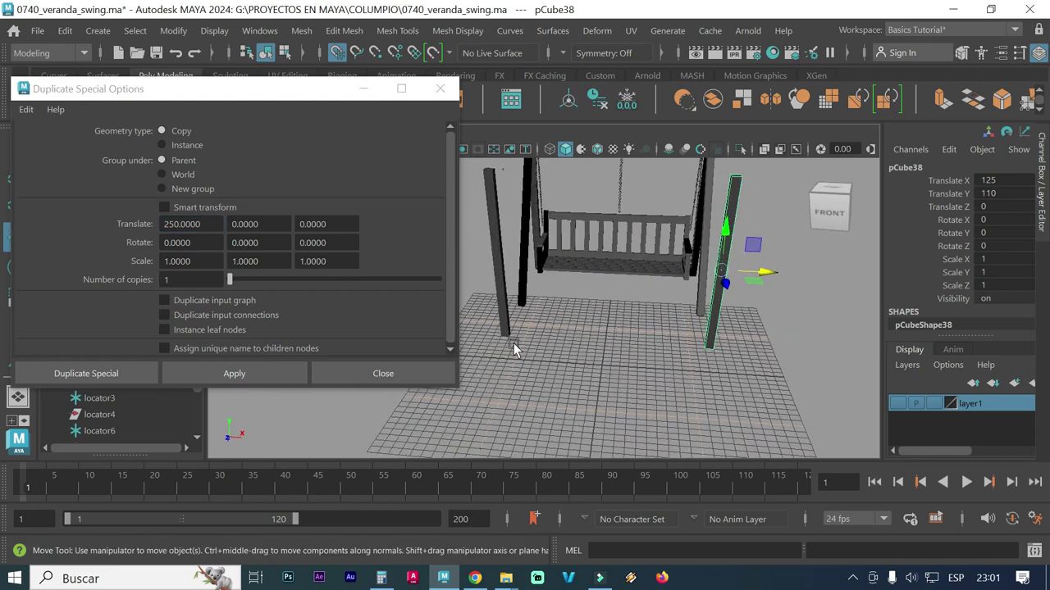
{"action": "left_click_drag", "start_coordinate": [504, 345], "coordinate": [584, 357], "text": "alt"}
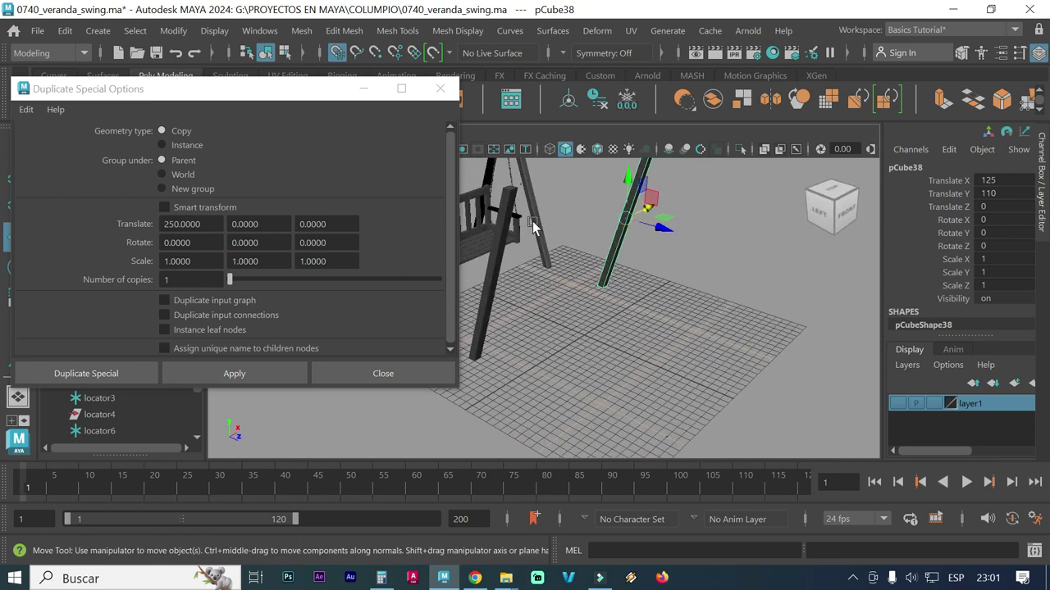
Make Scale Z -1 mirrored copies of both posts with Translate X 0.
{"action": "left_click", "coordinate": [191, 224]}
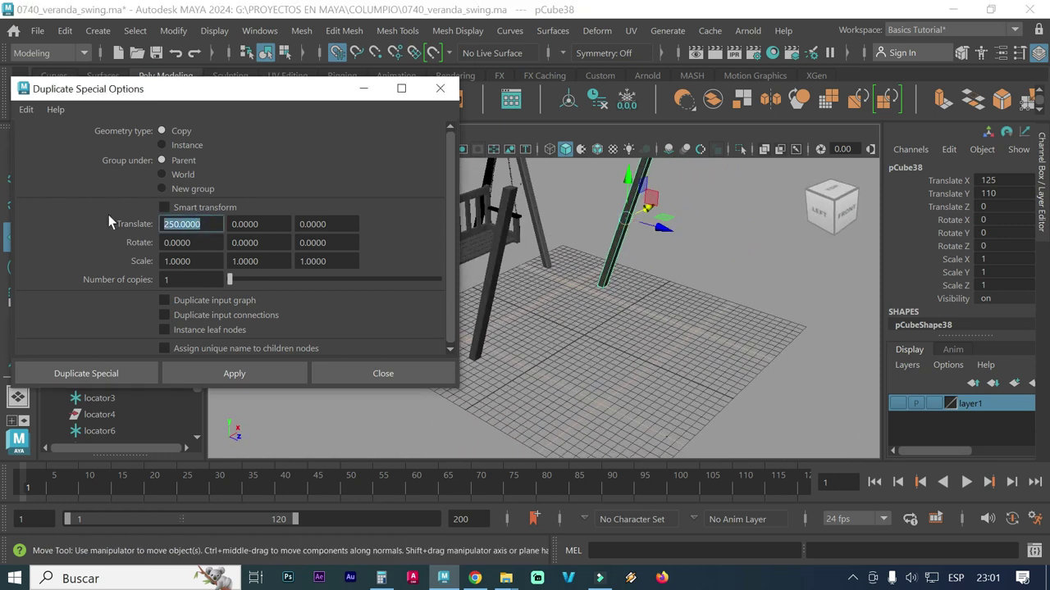
{"action": "type", "text": "0"}
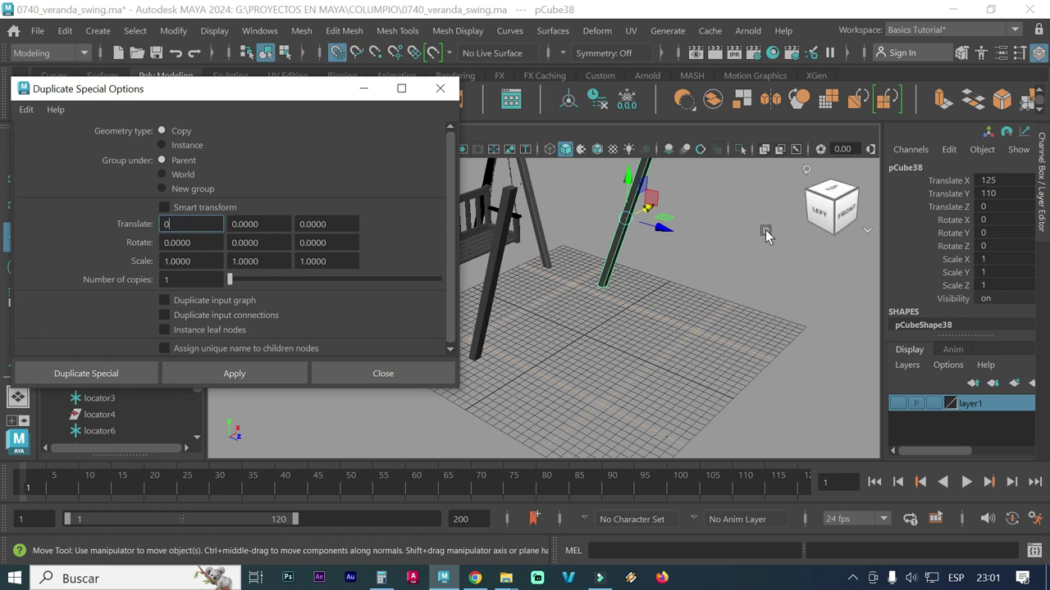
{"action": "left_click", "coordinate": [321, 261]}
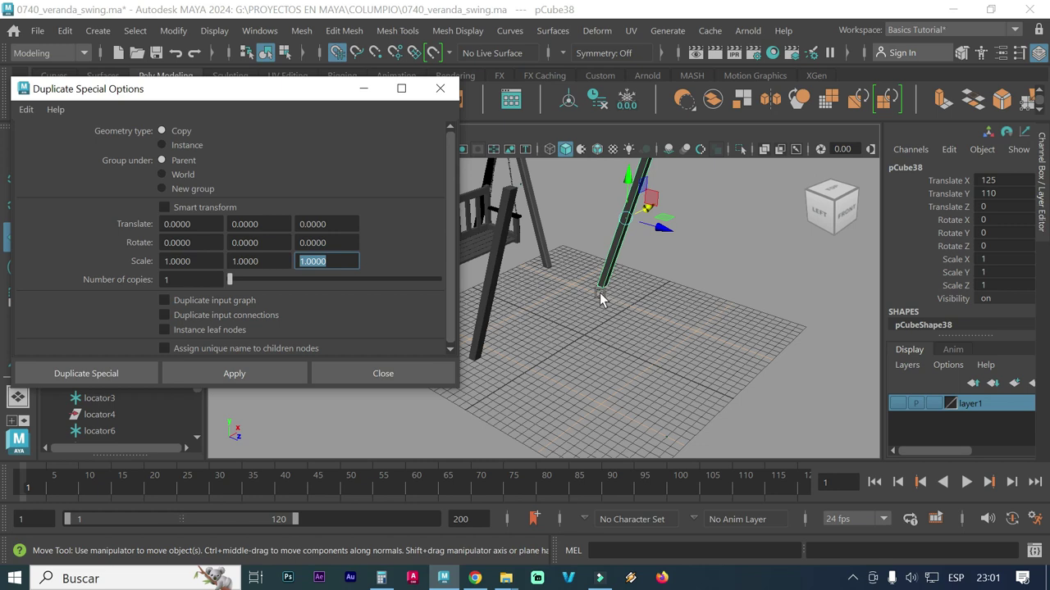
{"action": "left_click", "coordinate": [317, 262]}
{"action": "type", "text": "-"}
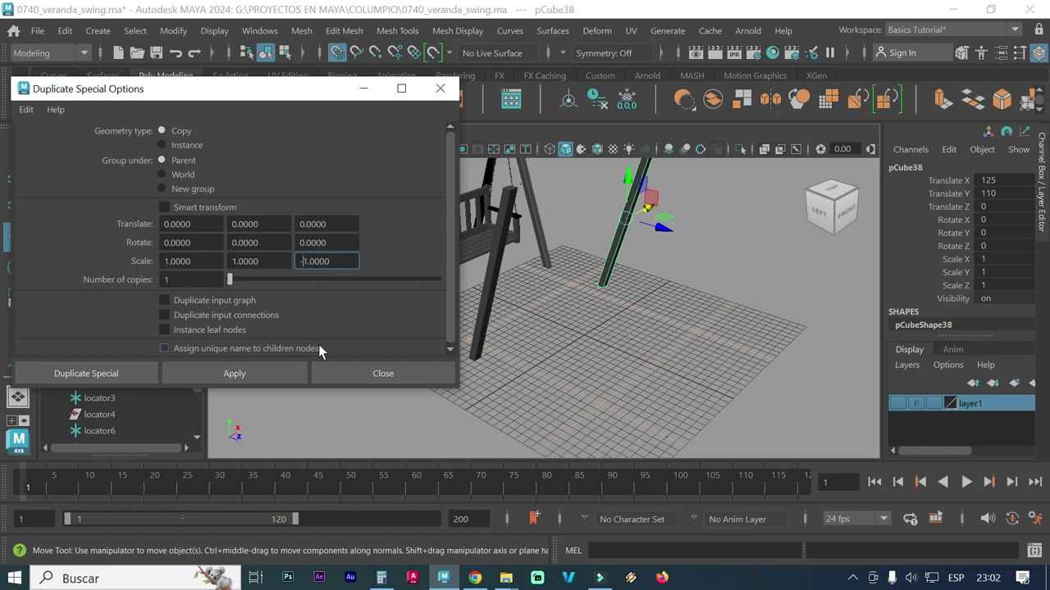
{"action": "left_click", "coordinate": [279, 370]}
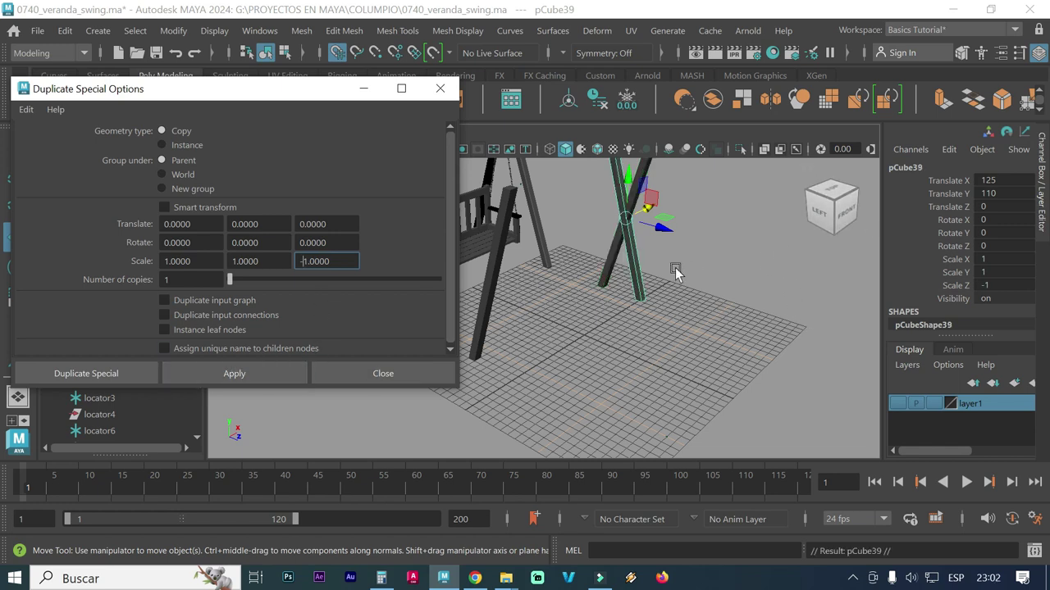
{"action": "left_click", "coordinate": [497, 298]}
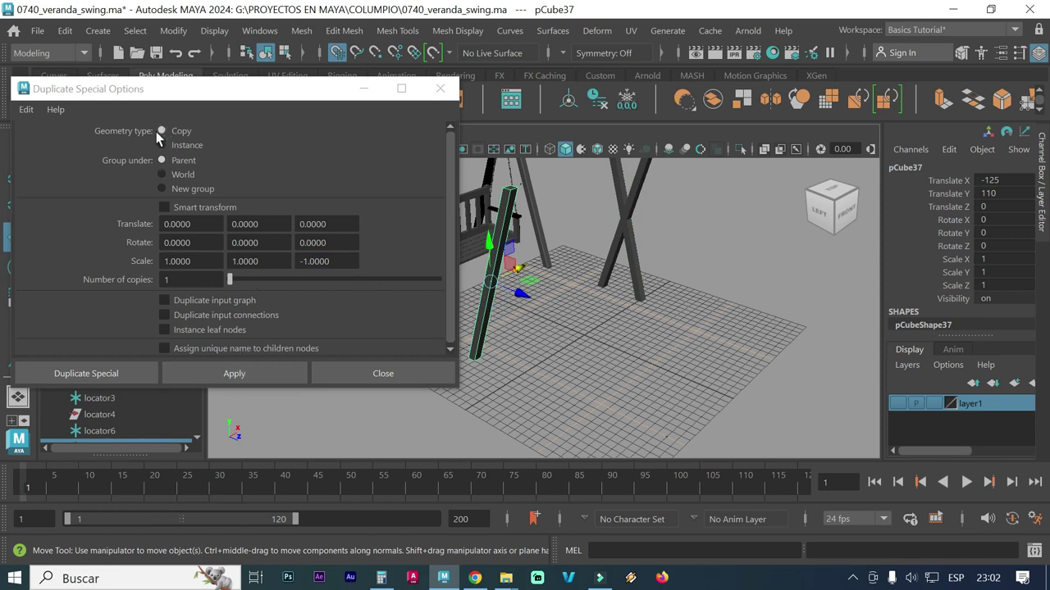
{"action": "left_click", "coordinate": [231, 373]}
{"action": "left_click", "coordinate": [407, 376]}
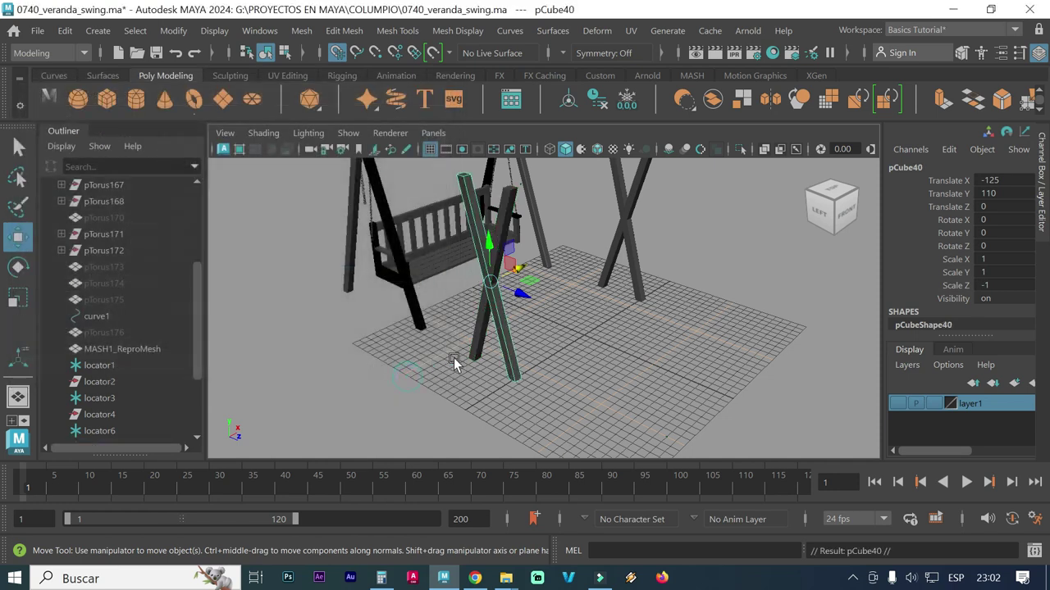
{"action": "left_click_drag", "start_coordinate": [474, 372], "coordinate": [530, 372], "text": "alt"}
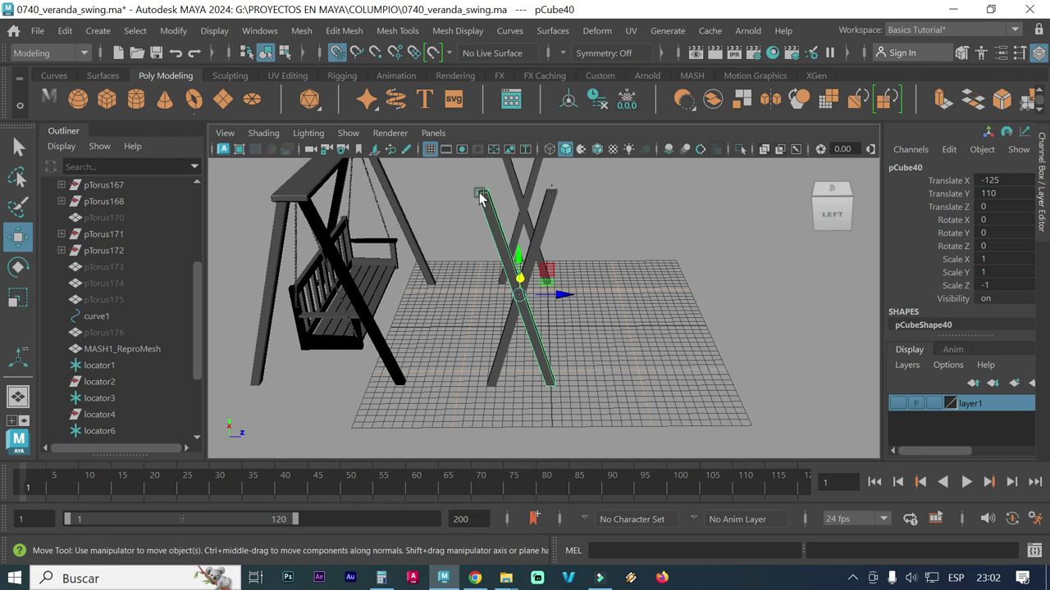
{"action": "right_click_drag", "start_coordinate": [503, 354], "coordinate": [663, 382], "text": "alt"}
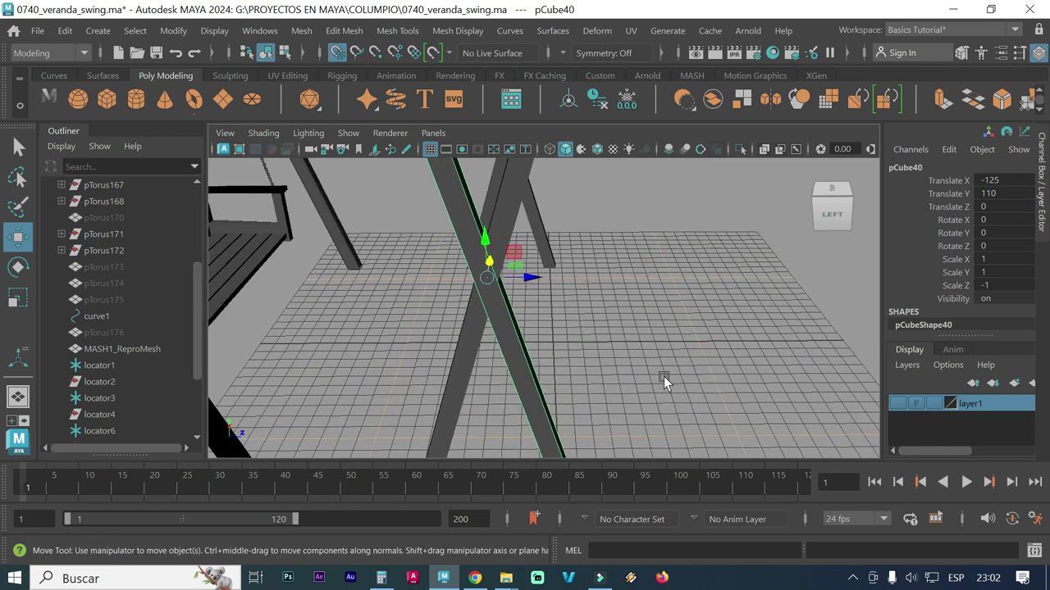
{"action": "middle_click_drag", "start_coordinate": [536, 356], "coordinate": [556, 420], "text": "alt"}
{"action": "right_click_drag", "start_coordinate": [555, 420], "coordinate": [566, 375], "text": "alt"}
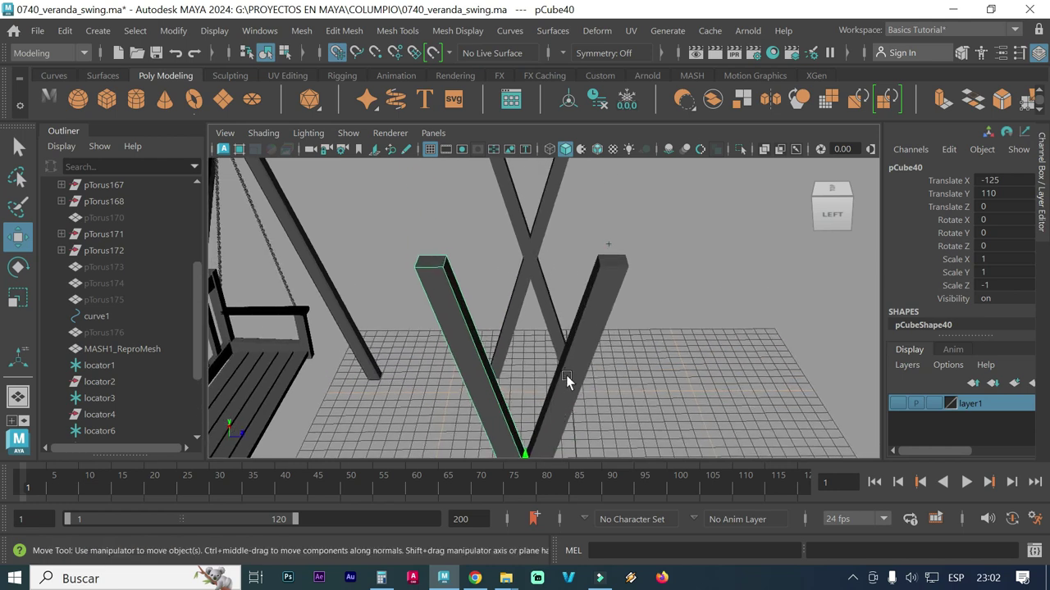
{"action": "mouse_move", "coordinate": [639, 355]}
{"action": "left_mouse_down", "text": "alt"}
{"action": "mouse_move", "coordinate": [511, 336]}
{"action": "mouse_move", "coordinate": [531, 323]}
{"action": "left_mouse_up", "text": "alt"}
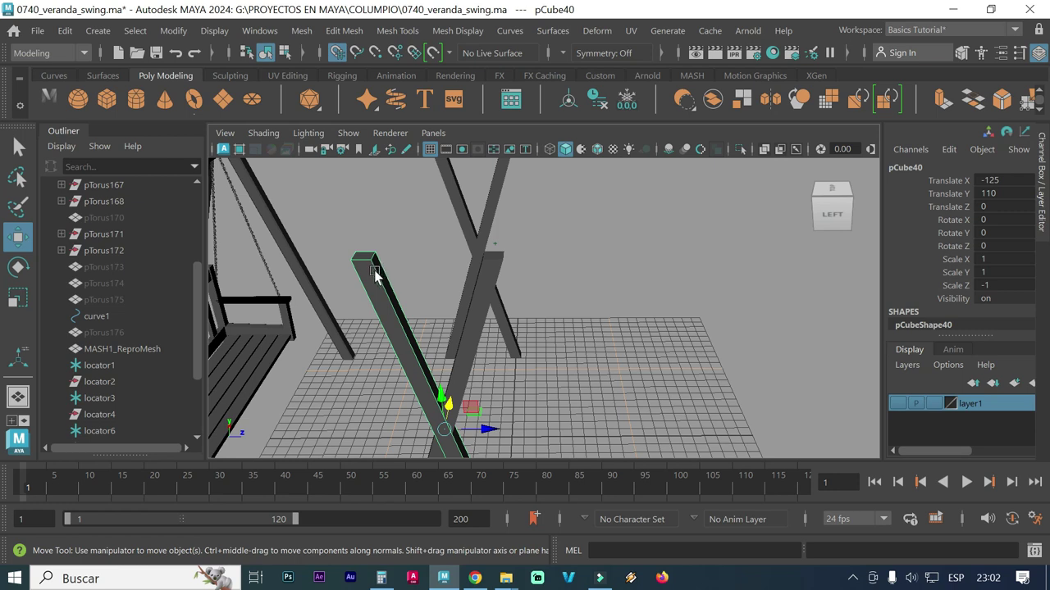
{"action": "mouse_move", "coordinate": [484, 336]}
{"action": "left_mouse_down", "text": "alt"}
{"action": "mouse_move", "coordinate": [505, 327]}
{"action": "mouse_move", "coordinate": [467, 319]}
{"action": "mouse_move", "coordinate": [588, 337]}
{"action": "left_mouse_up", "text": "alt"}
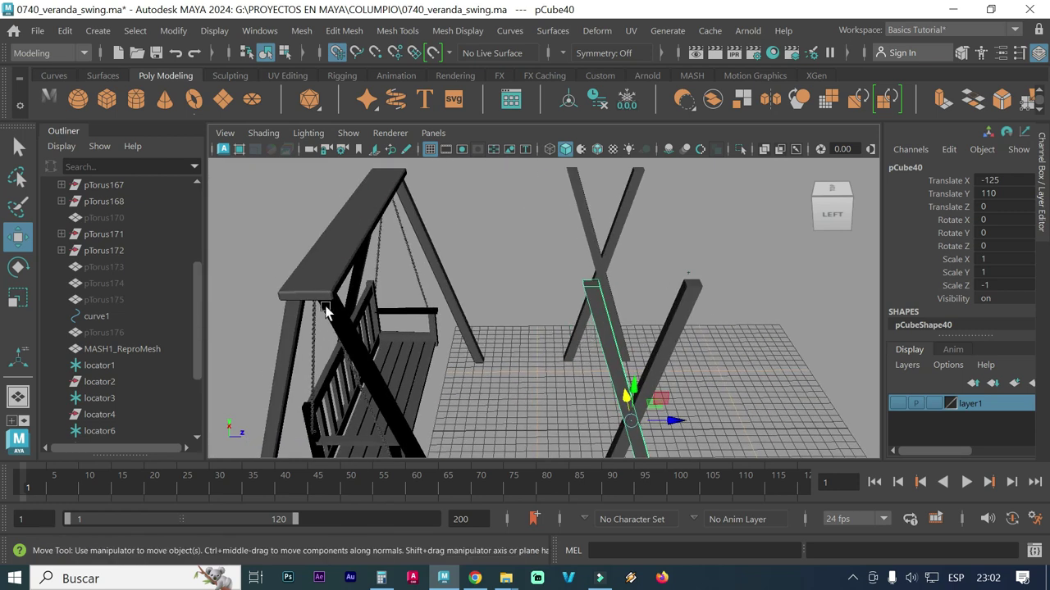
{"action": "left_click_drag", "start_coordinate": [658, 320], "coordinate": [517, 308], "text": "alt"}
{"action": "right_click_drag", "start_coordinate": [517, 307], "coordinate": [622, 313], "text": "alt"}
{"action": "right_click_drag", "start_coordinate": [427, 308], "coordinate": [533, 313], "text": "alt"}
{"action": "left_click_drag", "start_coordinate": [533, 313], "coordinate": [497, 310], "text": "alt"}
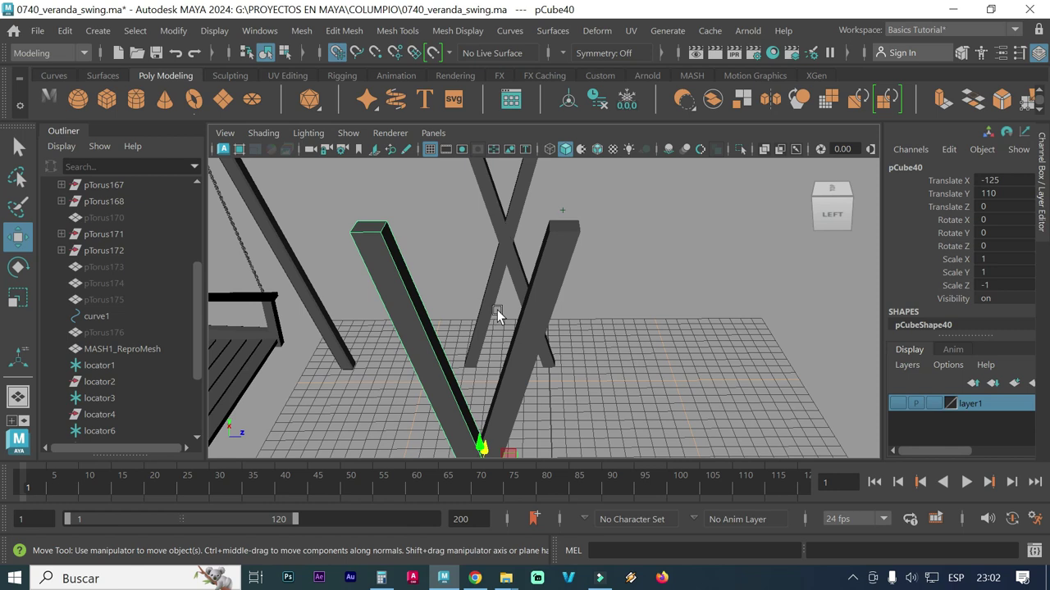
{"action": "left_click_drag", "start_coordinate": [509, 324], "coordinate": [520, 291], "text": "alt"}
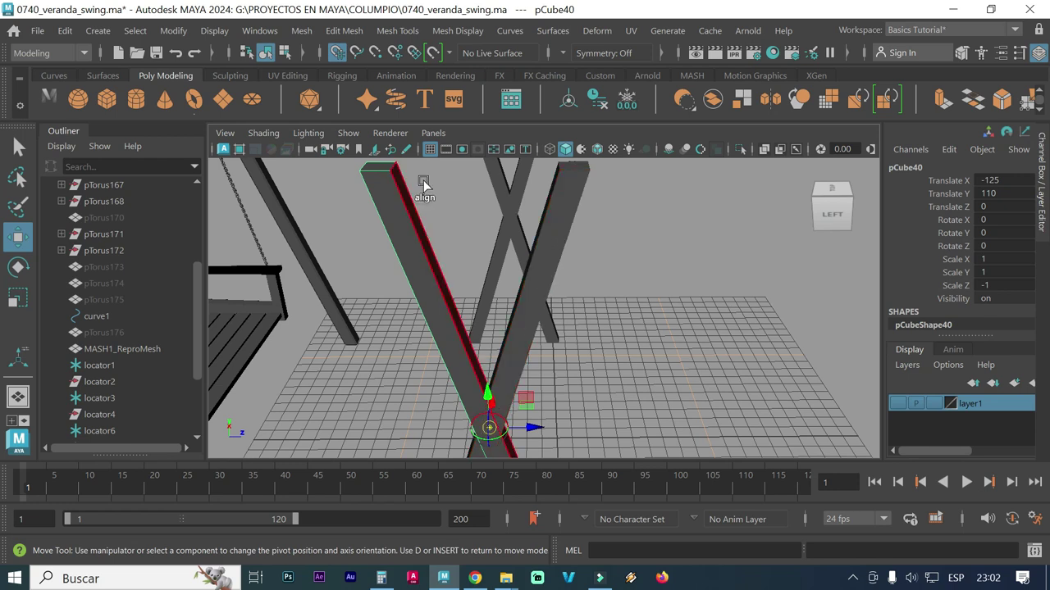
Snap pCube40's pivot to the top end of the leg using point snapping.
{"action": "left_click", "coordinate": [375, 53]}
{"action": "left_click", "coordinate": [337, 53]}
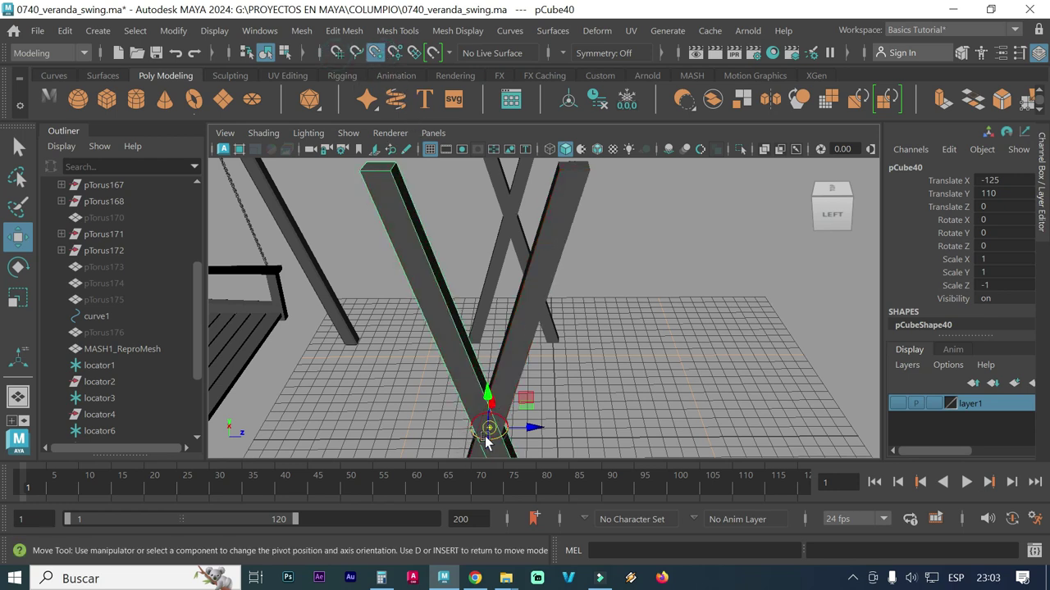
{"action": "left_click_drag", "start_coordinate": [490, 433], "coordinate": [385, 217]}
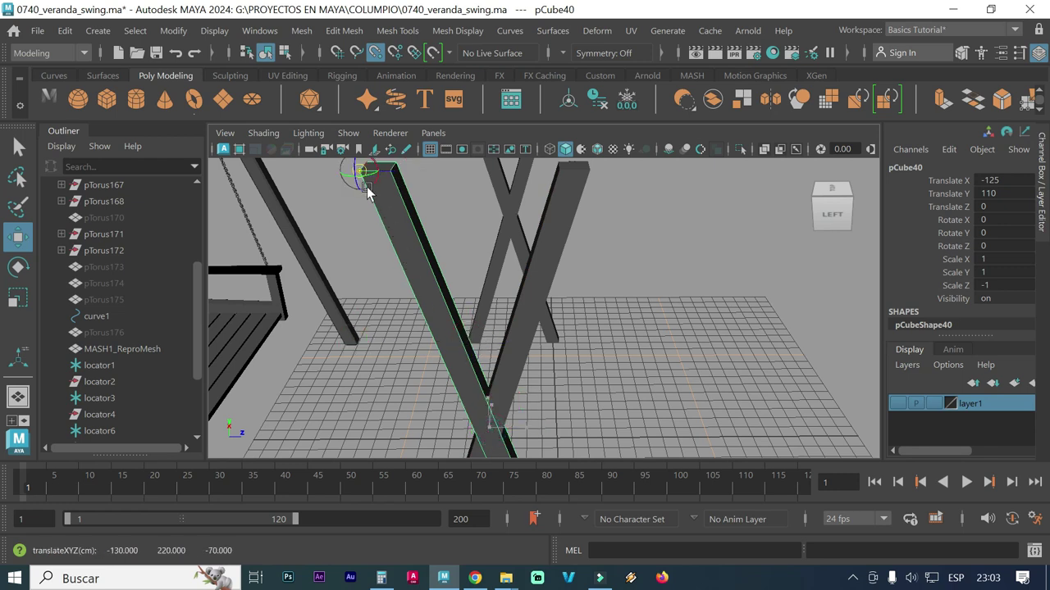
{"action": "left_click_drag", "start_coordinate": [399, 270], "coordinate": [421, 306], "text": "alt"}
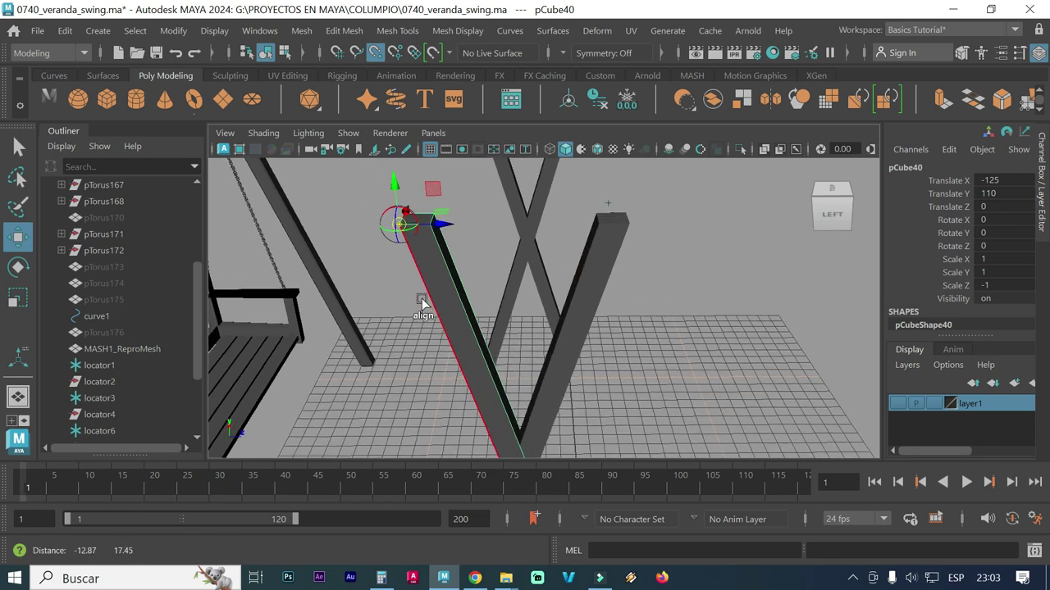
{"action": "key", "text": "d"}
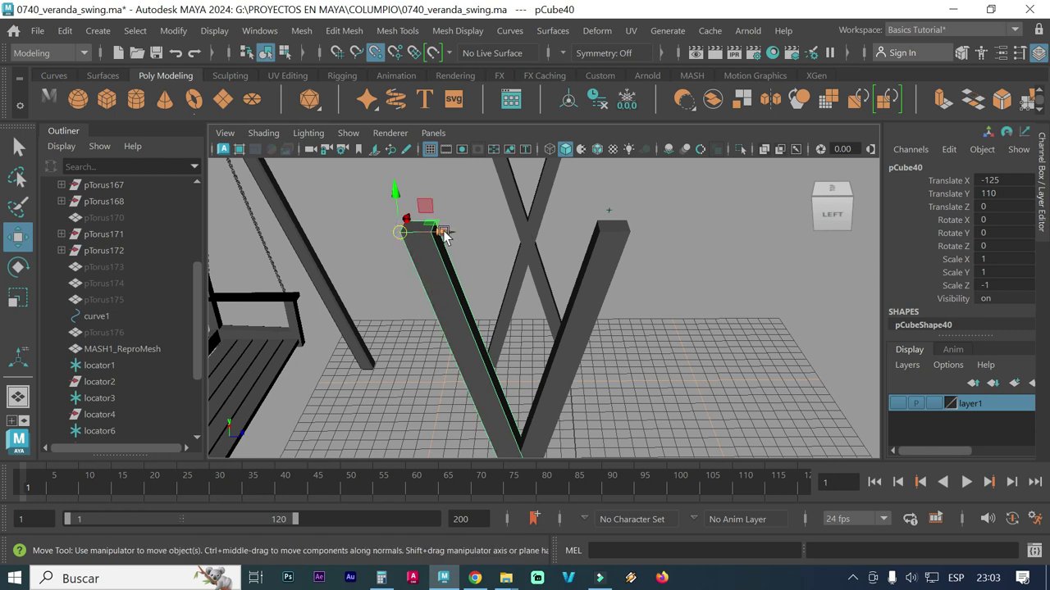
Slide pCube40 along Z to Translate Z 65 so it meets the left post's top.
{"action": "left_click_drag", "start_coordinate": [444, 236], "coordinate": [643, 259]}
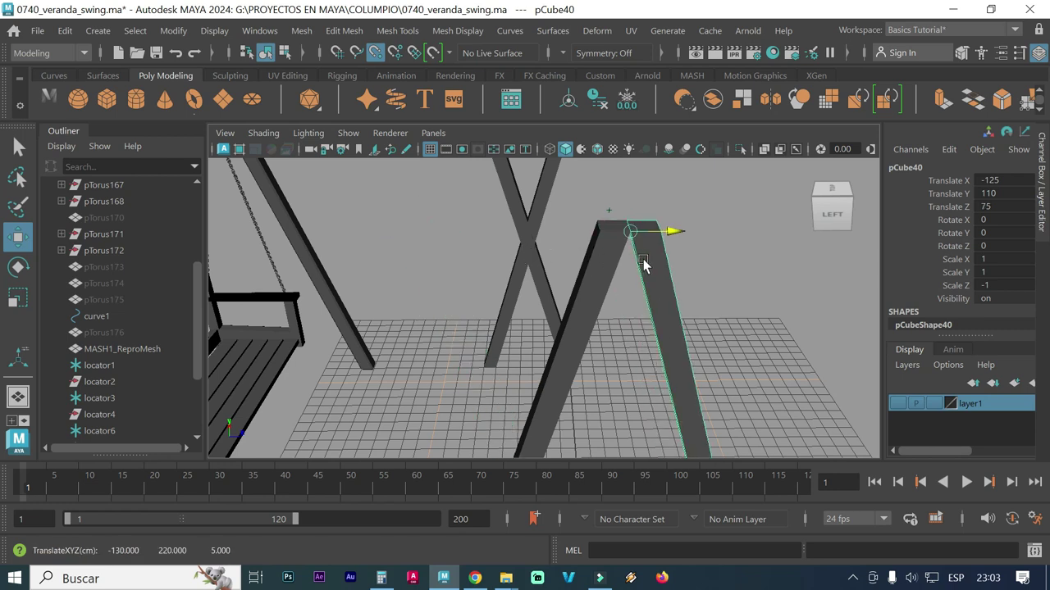
{"action": "left_click", "coordinate": [656, 232]}
{"action": "left_click_drag", "start_coordinate": [631, 232], "coordinate": [606, 233]}
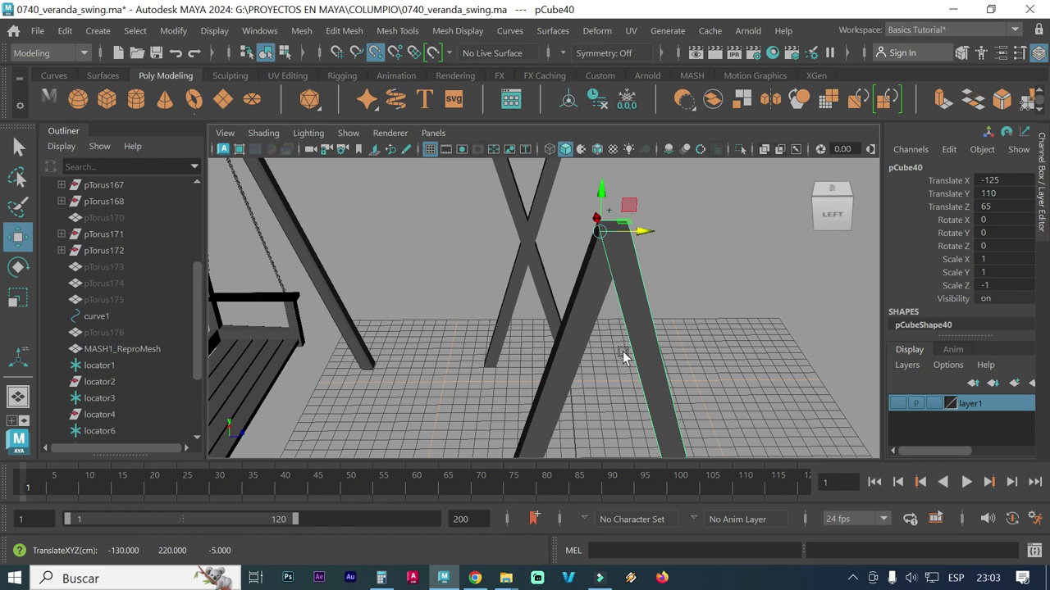
{"action": "mouse_move", "coordinate": [663, 374]}
{"action": "left_mouse_down", "text": "alt"}
{"action": "mouse_move", "coordinate": [599, 354]}
{"action": "mouse_move", "coordinate": [614, 336]}
{"action": "left_mouse_up", "text": "alt"}
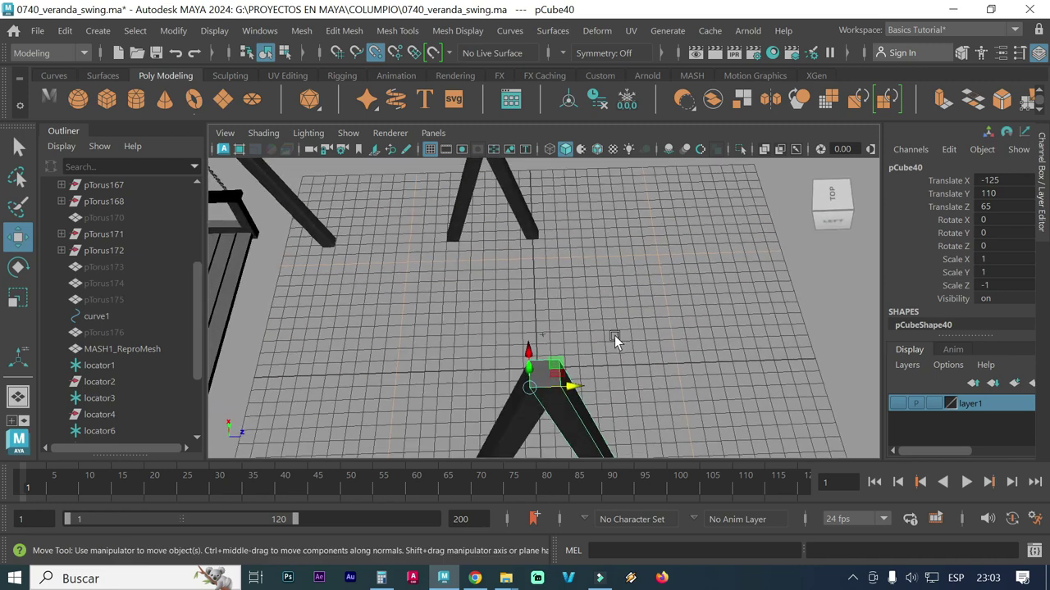
{"action": "key", "text": "space"}
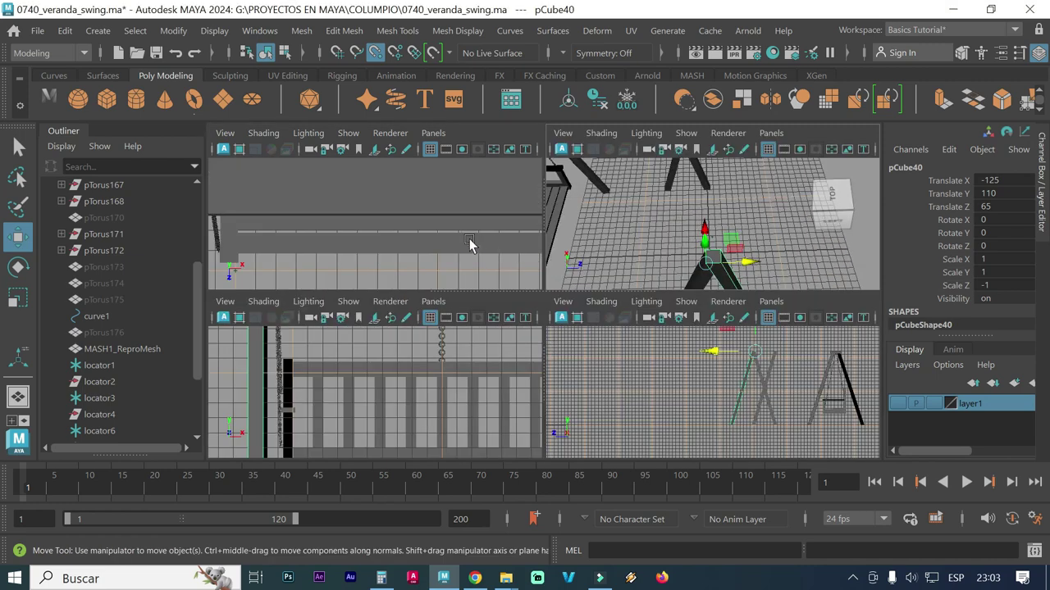
{"action": "key", "text": "space"}
{"action": "scroll", "coordinate": [483, 270], "scroll_direction": "down", "scroll_amount": 2}
{"action": "scroll", "coordinate": [483, 270], "scroll_direction": "down", "scroll_amount": 3}
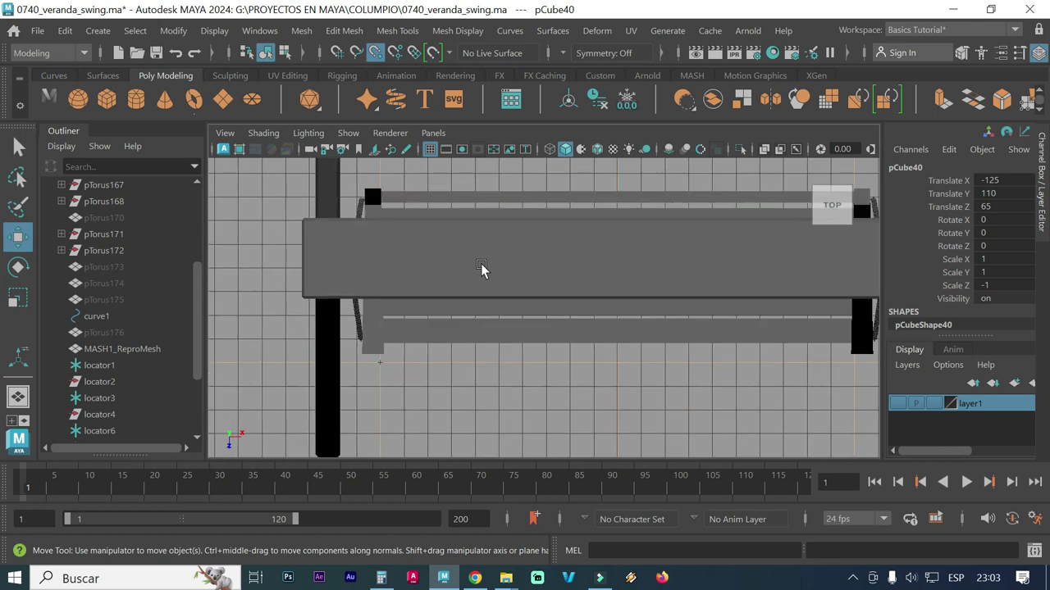
{"action": "scroll", "coordinate": [483, 269], "scroll_direction": "down", "scroll_amount": 3}
{"action": "scroll", "coordinate": [483, 269], "scroll_direction": "down", "scroll_amount": 3}
{"action": "key", "text": "alt"}
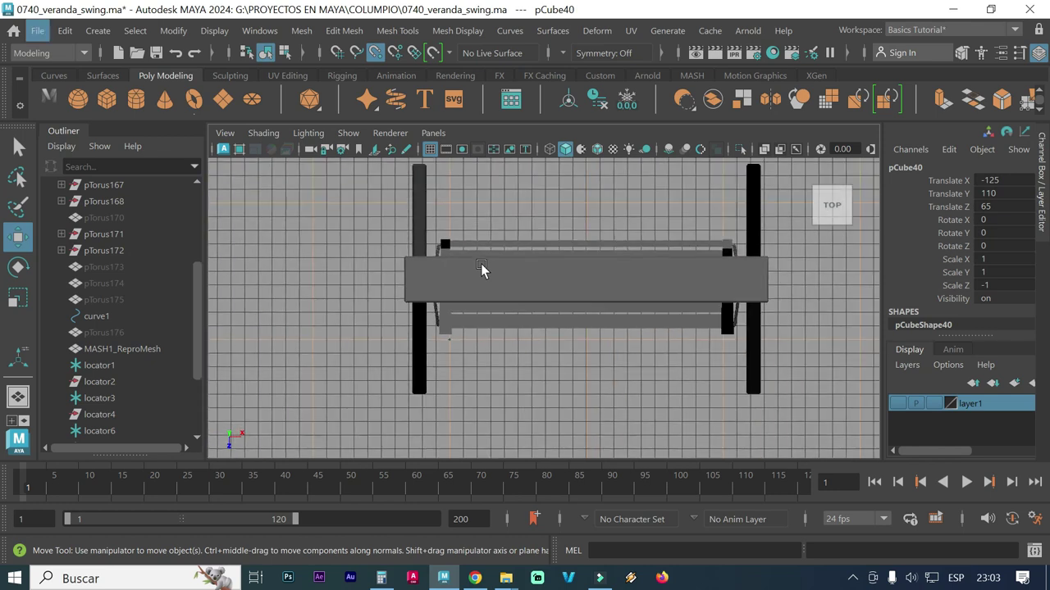
{"action": "key", "text": "f"}
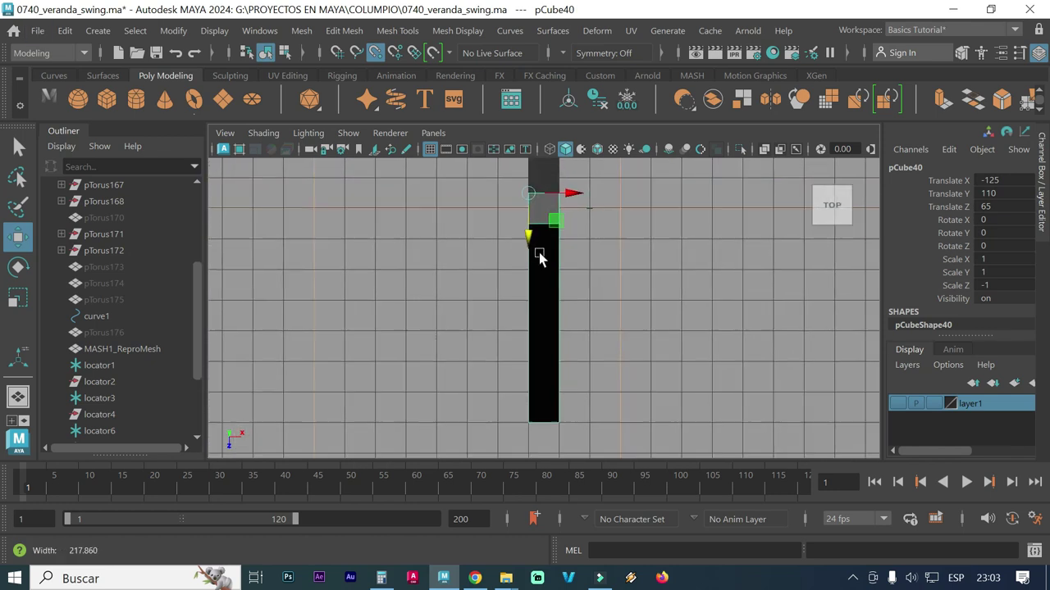
{"action": "scroll", "coordinate": [538, 256], "scroll_direction": "down", "scroll_amount": 1}
{"action": "scroll", "coordinate": [452, 262], "scroll_direction": "down", "scroll_amount": 1}
{"action": "mouse_move", "coordinate": [590, 293]}
{"action": "middle_mouse_down", "text": "alt"}
{"action": "mouse_move", "coordinate": [528, 304]}
{"action": "mouse_move", "coordinate": [521, 373]}
{"action": "middle_mouse_up", "text": "alt"}
{"action": "scroll", "coordinate": [555, 314], "scroll_direction": "down", "scroll_amount": 1}
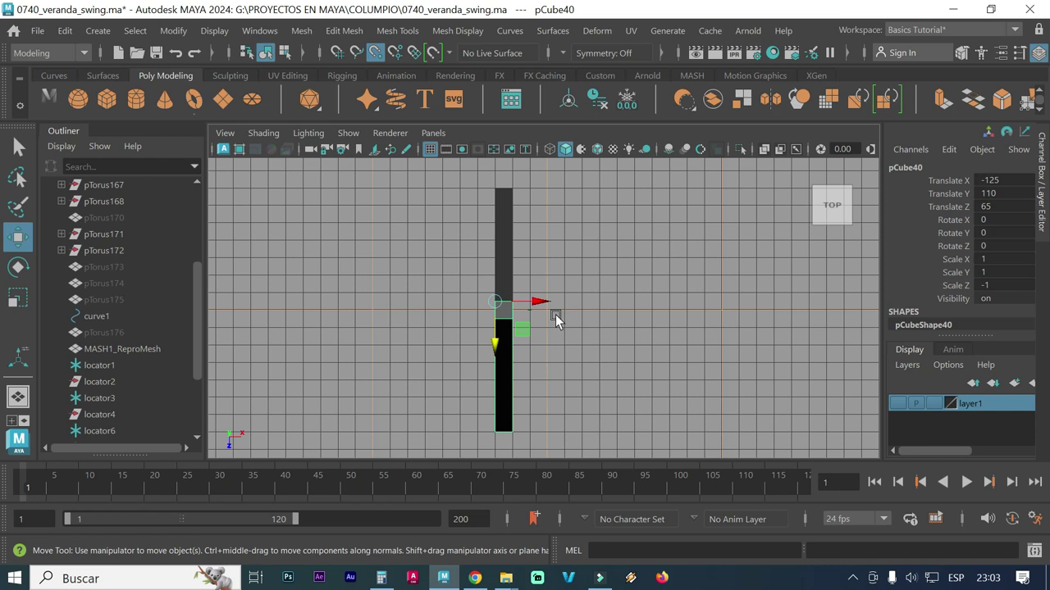
{"action": "key", "text": "space"}
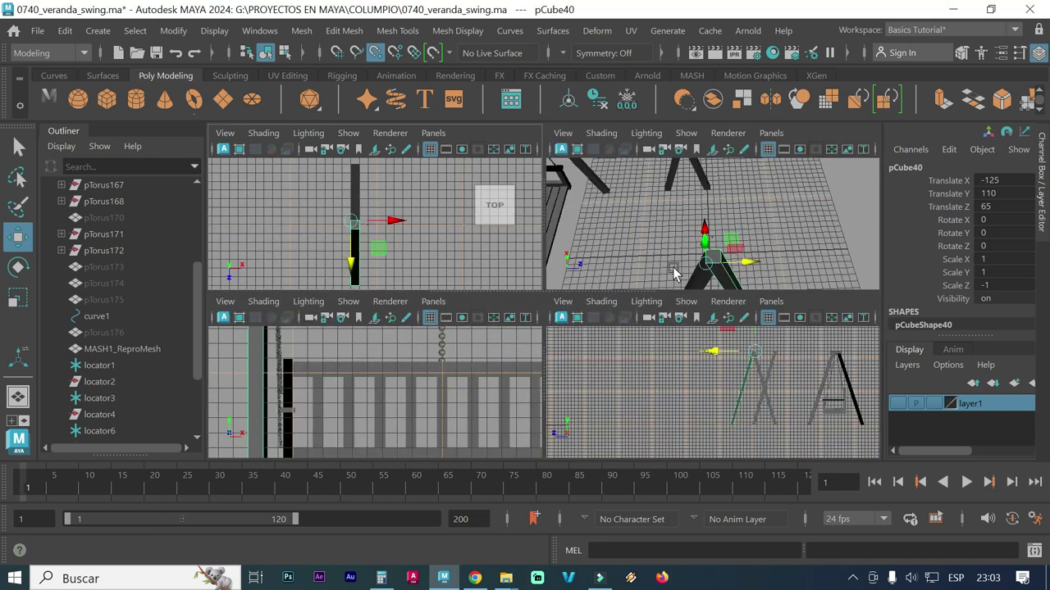
{"action": "key", "text": "space"}
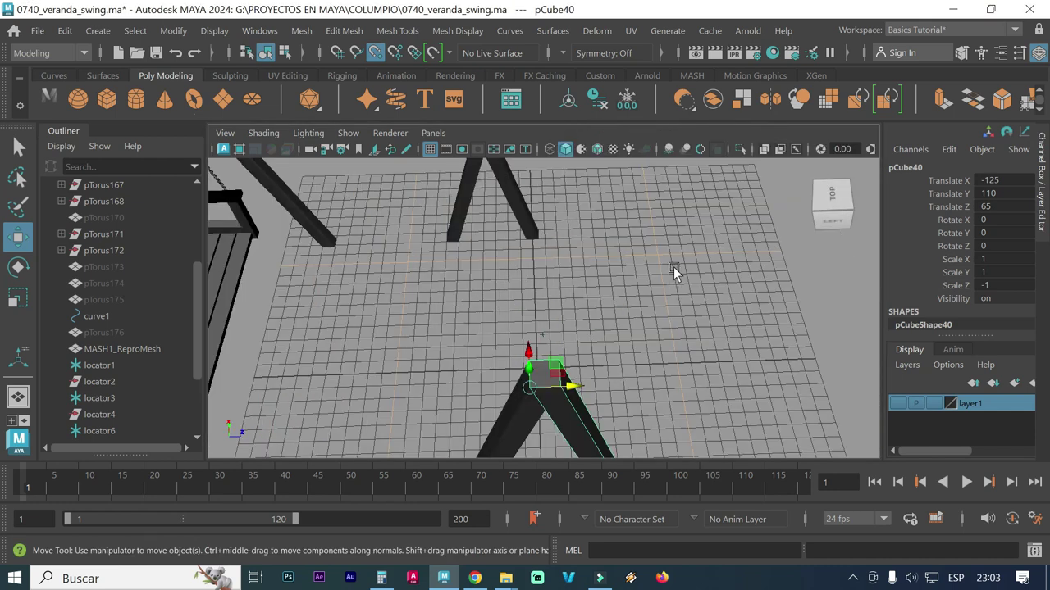
Reposition pCube40 to Translate Z 75, keeping its top against the left post.
{"action": "middle_click_drag", "start_coordinate": [622, 351], "coordinate": [640, 288], "text": "alt"}
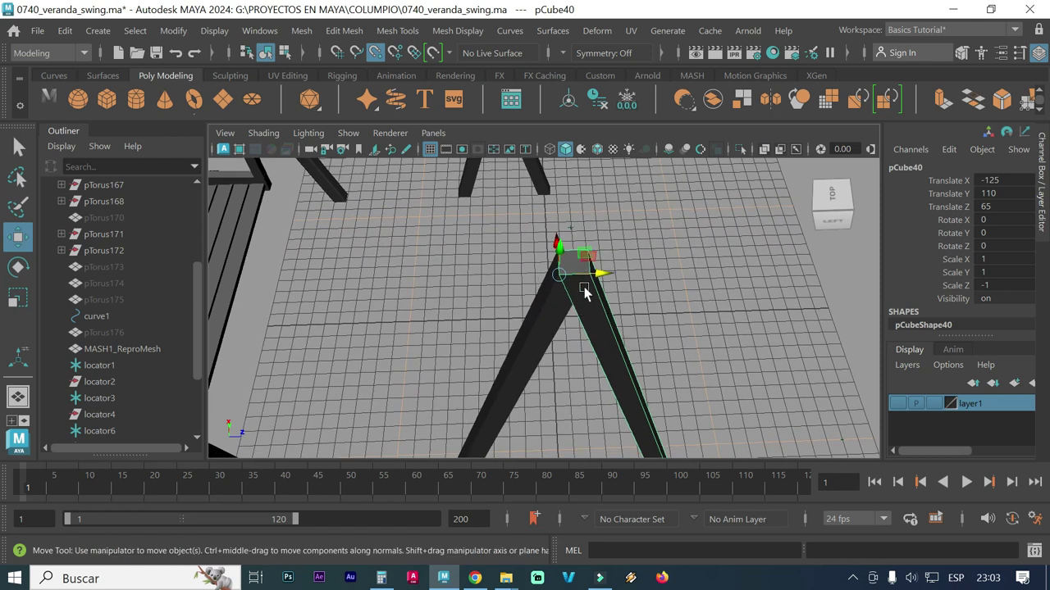
{"action": "left_click_drag", "start_coordinate": [597, 281], "coordinate": [611, 279]}
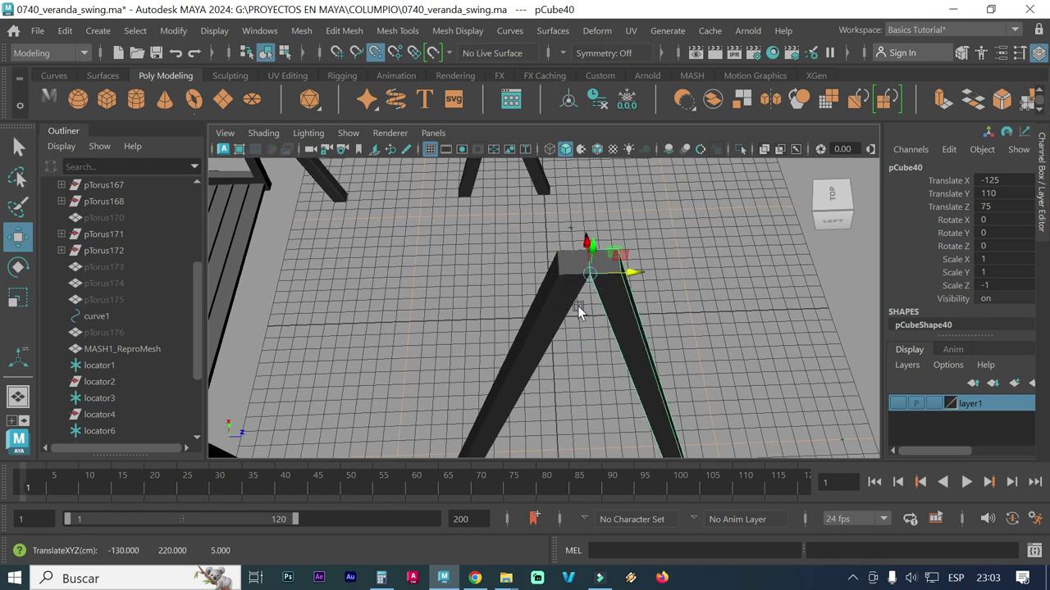
{"action": "right_click_drag", "start_coordinate": [543, 312], "coordinate": [356, 264], "text": "alt"}
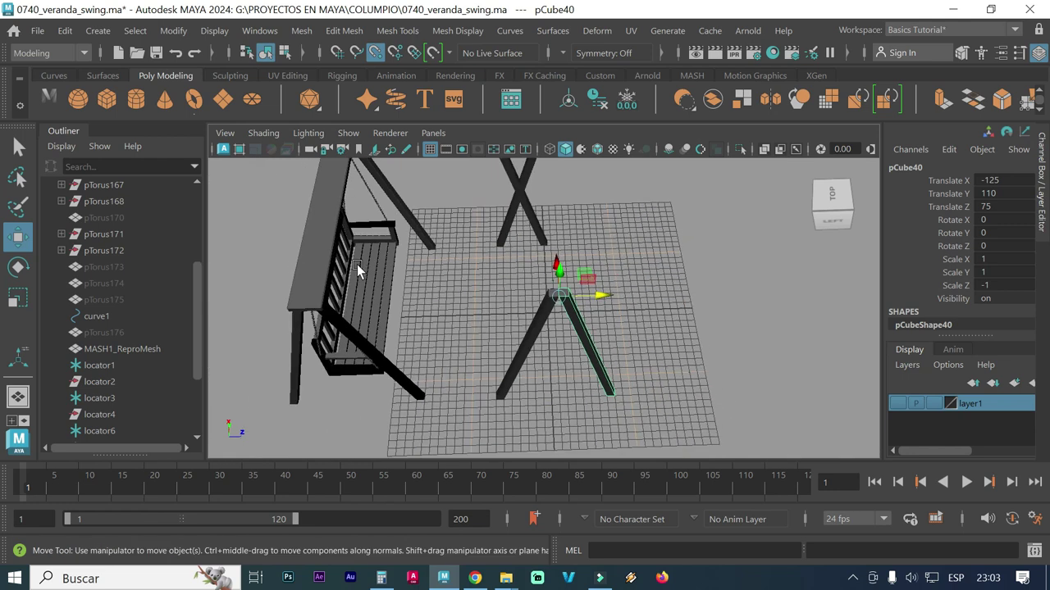
{"action": "left_click", "coordinate": [296, 297]}
{"action": "left_click", "coordinate": [295, 301]}
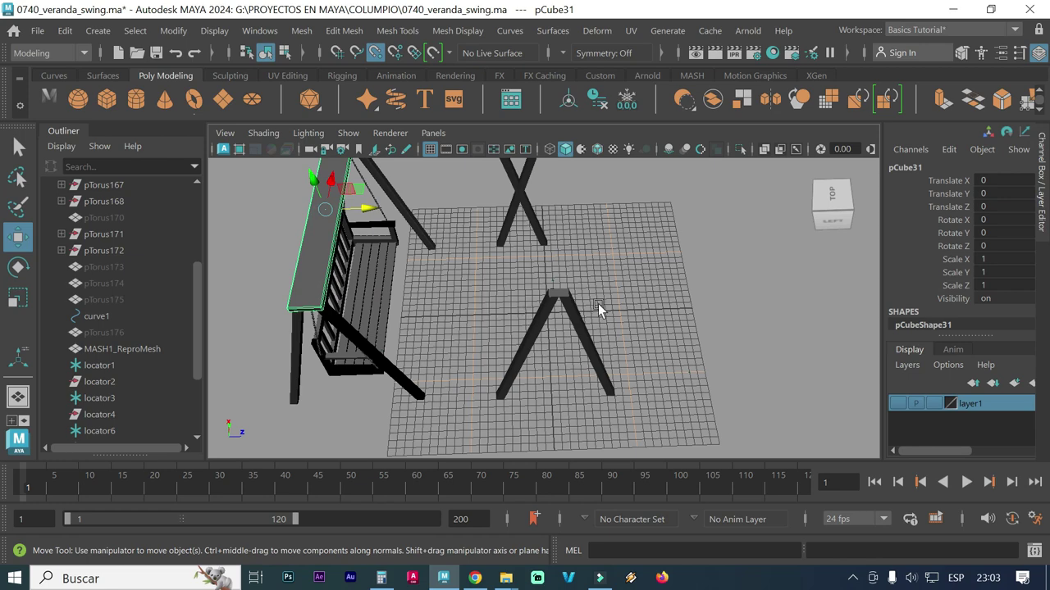
{"action": "left_click", "coordinate": [576, 314]}
{"action": "mouse_move", "coordinate": [509, 302]}
{"action": "left_mouse_down", "text": "alt"}
{"action": "mouse_move", "coordinate": [594, 310]}
{"action": "mouse_move", "coordinate": [675, 288]}
{"action": "left_mouse_up", "text": "alt"}
{"action": "right_click_drag", "start_coordinate": [674, 288], "coordinate": [767, 287], "text": "alt"}
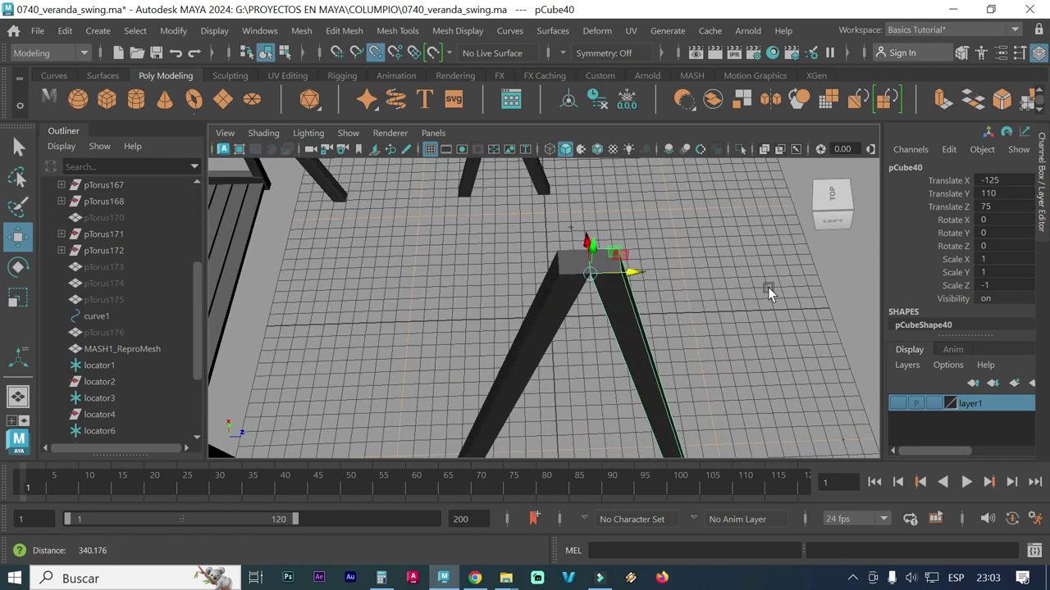
{"action": "left_click_drag", "start_coordinate": [641, 272], "coordinate": [563, 276]}
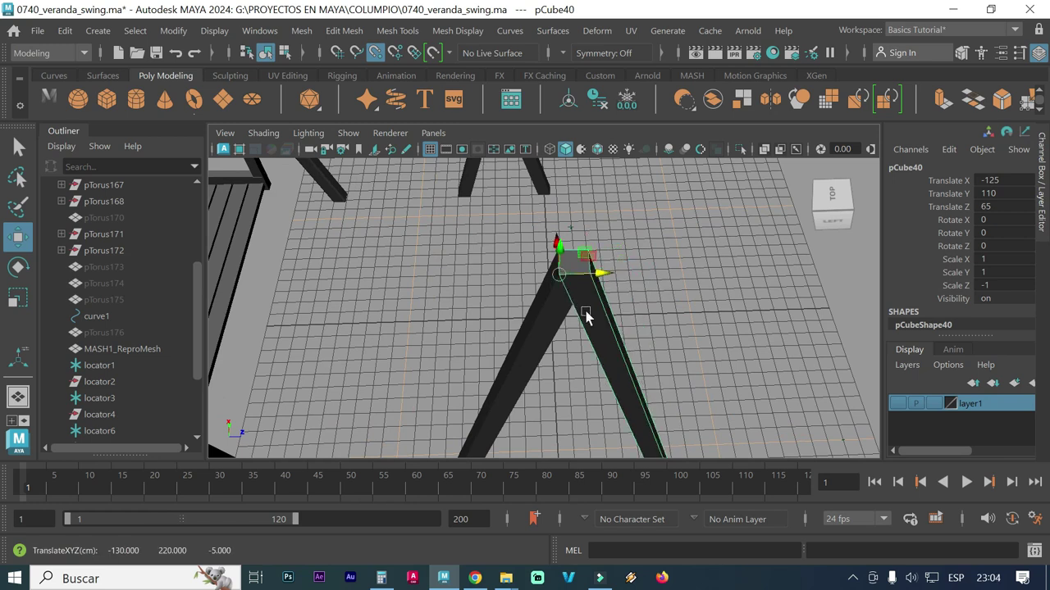
{"action": "left_click_drag", "start_coordinate": [605, 272], "coordinate": [604, 278]}
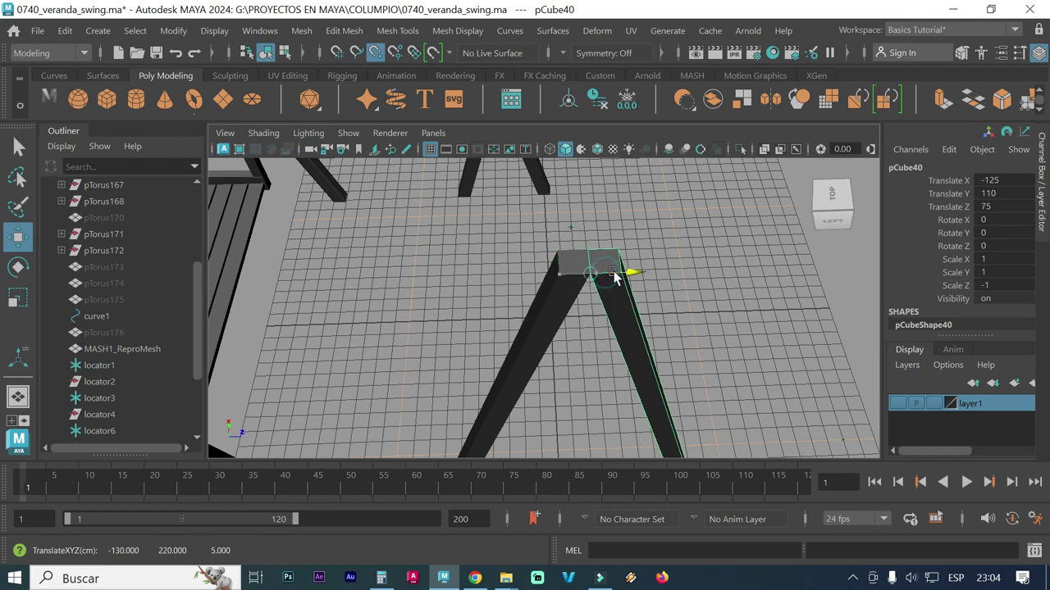
Orbit and zoom around the swing to inspect the crossed A-frame legs.
{"action": "mouse_move", "coordinate": [659, 334]}
{"action": "left_mouse_down", "text": "alt"}
{"action": "mouse_move", "coordinate": [600, 309]}
{"action": "mouse_move", "coordinate": [617, 290]}
{"action": "mouse_move", "coordinate": [606, 270]}
{"action": "mouse_move", "coordinate": [544, 304]}
{"action": "left_mouse_up", "text": "alt"}
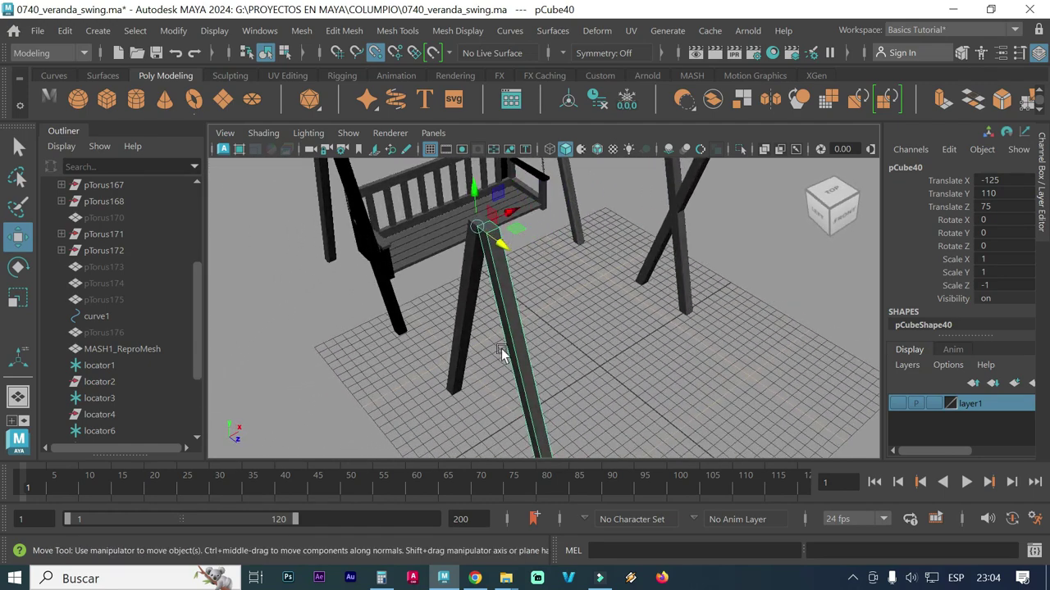
{"action": "mouse_move", "coordinate": [743, 335]}
{"action": "right_mouse_down", "text": "alt"}
{"action": "mouse_move", "coordinate": [677, 347]}
{"action": "mouse_move", "coordinate": [690, 401]}
{"action": "mouse_move", "coordinate": [685, 393]}
{"action": "right_mouse_up", "text": "alt"}
{"action": "right_click_drag", "start_coordinate": [593, 321], "coordinate": [738, 306], "text": "alt"}
{"action": "mouse_move", "coordinate": [670, 295]}
{"action": "left_mouse_down", "text": "alt"}
{"action": "mouse_move", "coordinate": [534, 387]}
{"action": "mouse_move", "coordinate": [551, 324]}
{"action": "left_mouse_up", "text": "alt"}
{"action": "right_click_drag", "start_coordinate": [551, 305], "coordinate": [377, 315], "text": "alt"}
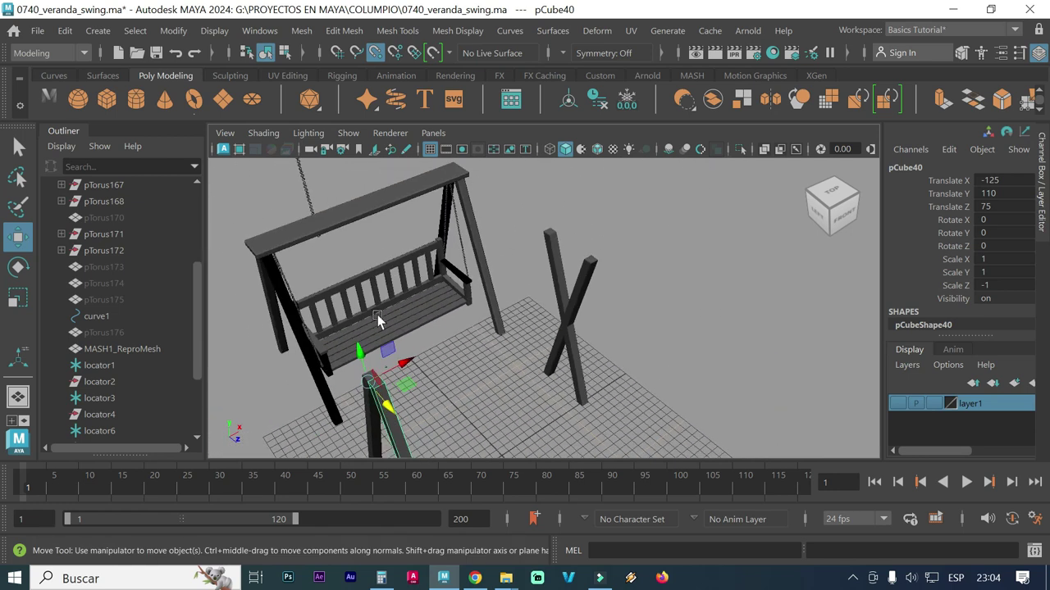
{"action": "mouse_move", "coordinate": [423, 378]}
{"action": "left_mouse_down", "text": "alt"}
{"action": "mouse_move", "coordinate": [544, 302]}
{"action": "mouse_move", "coordinate": [489, 378]}
{"action": "left_mouse_up", "text": "alt"}
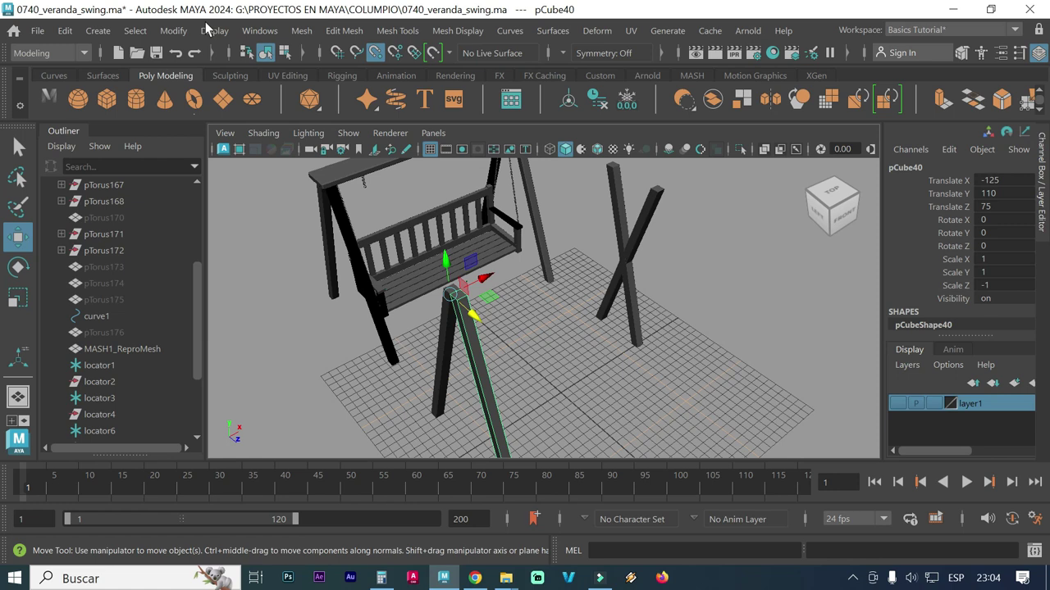
Center the pivot and enter pivot edit mode on the crossed leg pCube39.
{"action": "left_click", "coordinate": [173, 30]}
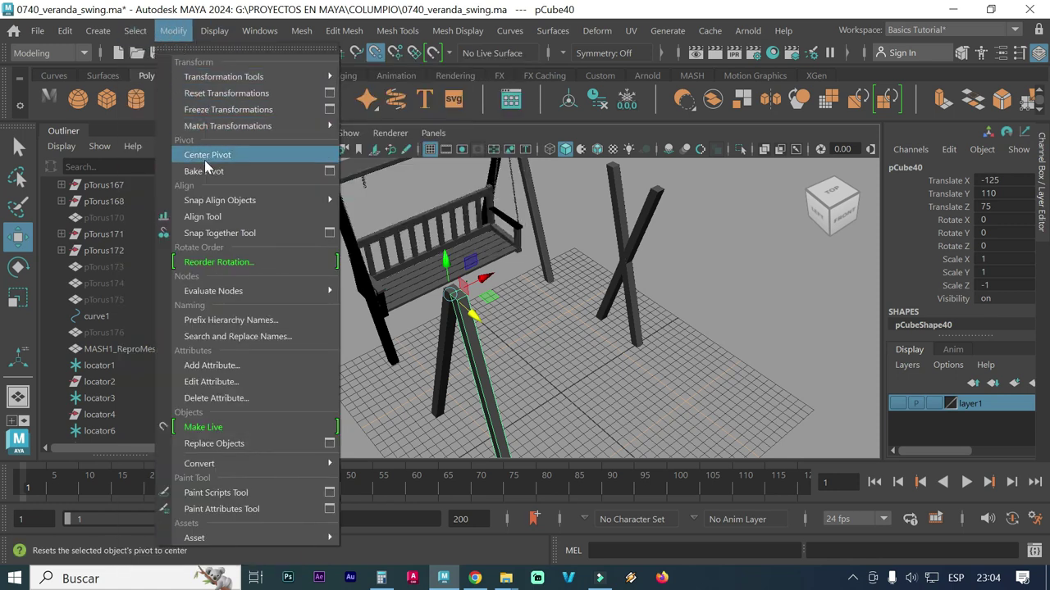
{"action": "left_click", "coordinate": [207, 154]}
{"action": "left_click", "coordinate": [634, 283]}
{"action": "scroll", "coordinate": [613, 282], "scroll_direction": "up", "scroll_amount": 5}
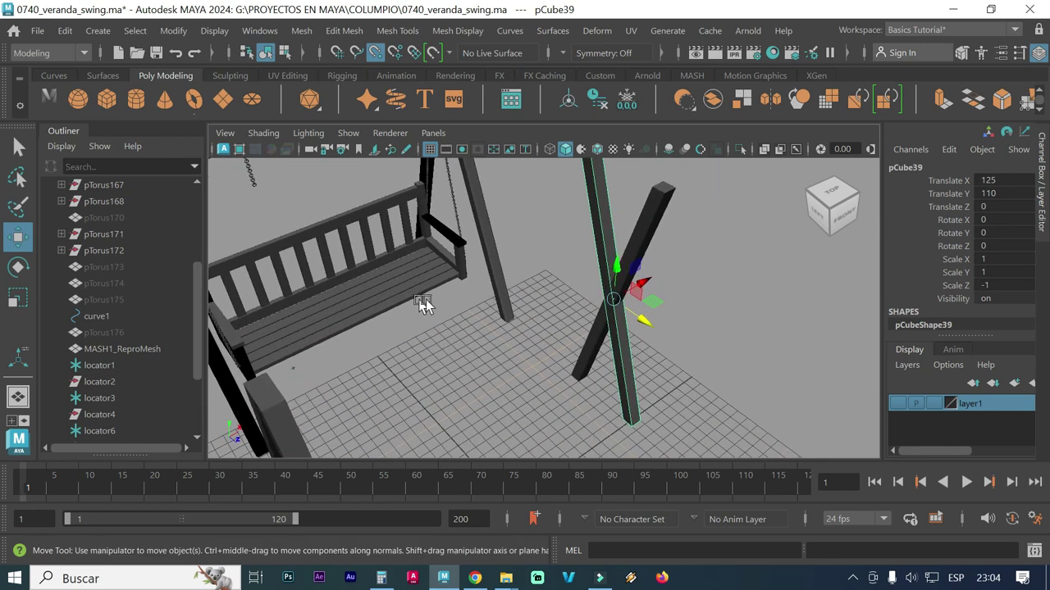
{"action": "left_click_drag", "start_coordinate": [424, 304], "coordinate": [427, 318], "text": "alt"}
{"action": "key", "text": "d"}
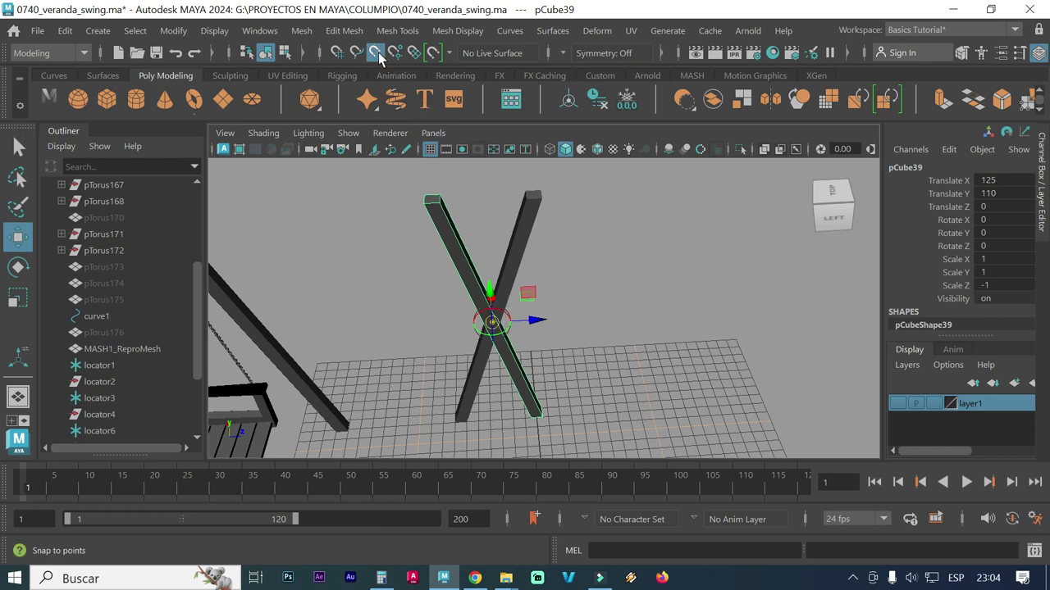
{"action": "mouse_move", "coordinate": [468, 247]}
{"action": "left_mouse_down", "text": "alt"}
{"action": "mouse_move", "coordinate": [440, 327]}
{"action": "mouse_move", "coordinate": [342, 242]}
{"action": "left_mouse_up", "text": "alt"}
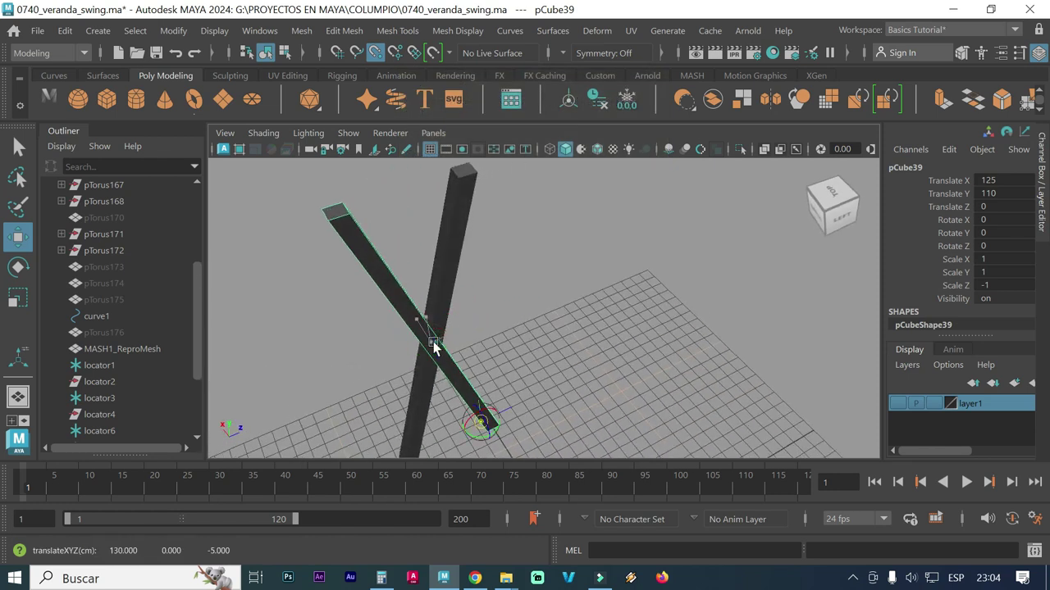
{"action": "key", "text": "d"}
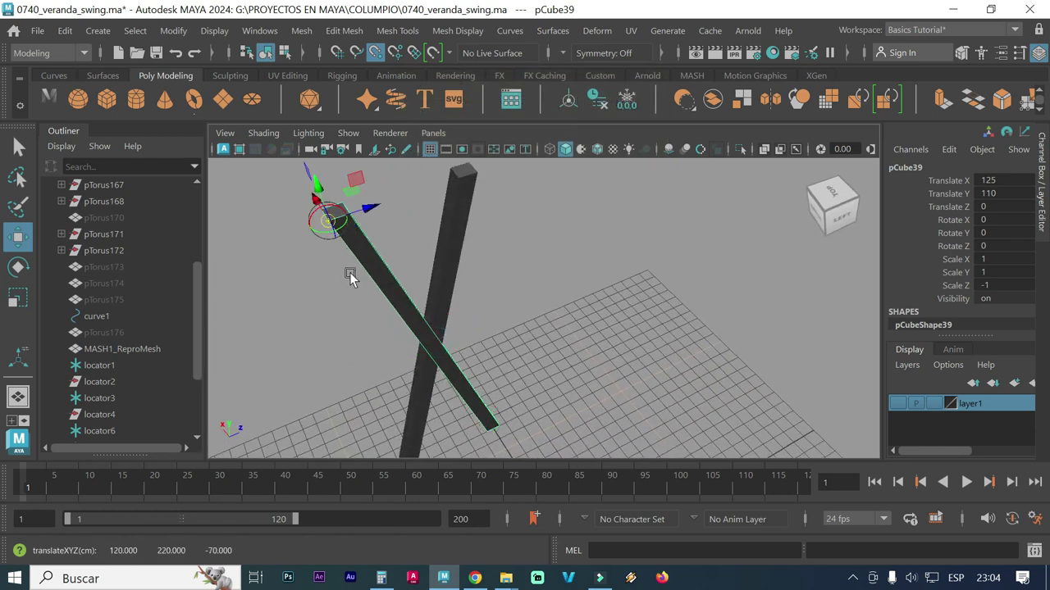
Move pCube39 to Z 75 so its top meets the other leg, then re-center its pivot.
{"action": "left_click_drag", "start_coordinate": [369, 211], "coordinate": [481, 186]}
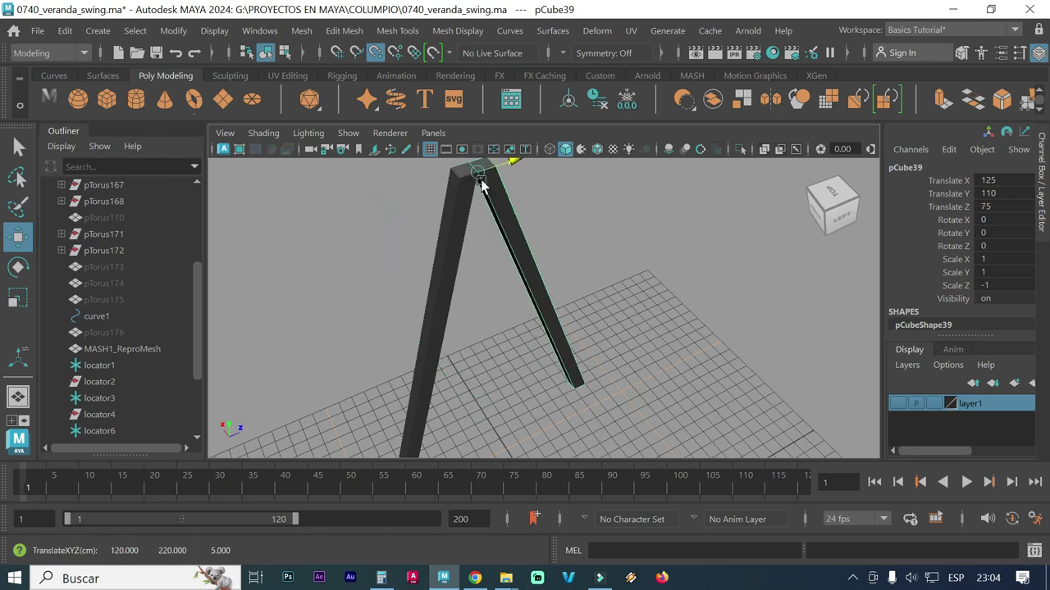
{"action": "scroll", "coordinate": [492, 265], "scroll_direction": "down", "scroll_amount": 3}
{"action": "mouse_move", "coordinate": [492, 265]}
{"action": "left_mouse_down", "text": "alt"}
{"action": "mouse_move", "coordinate": [604, 363]}
{"action": "mouse_move", "coordinate": [504, 345]}
{"action": "left_mouse_up", "text": "alt"}
{"action": "scroll", "coordinate": [492, 348], "scroll_direction": "down", "scroll_amount": 3}
{"action": "scroll", "coordinate": [501, 354], "scroll_direction": "down", "scroll_amount": 1}
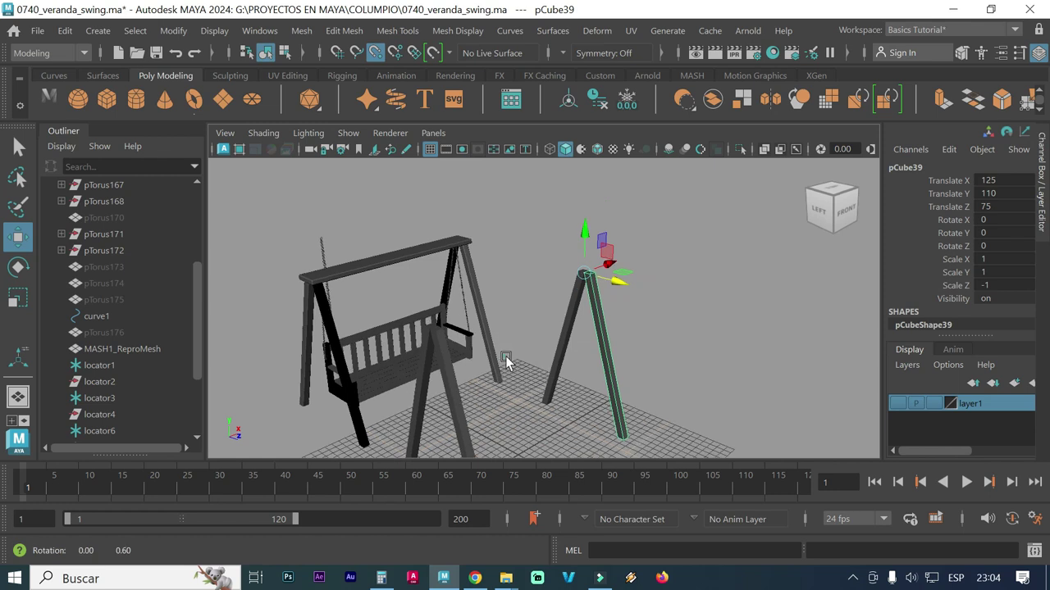
{"action": "scroll", "coordinate": [507, 361], "scroll_direction": "down", "scroll_amount": 1}
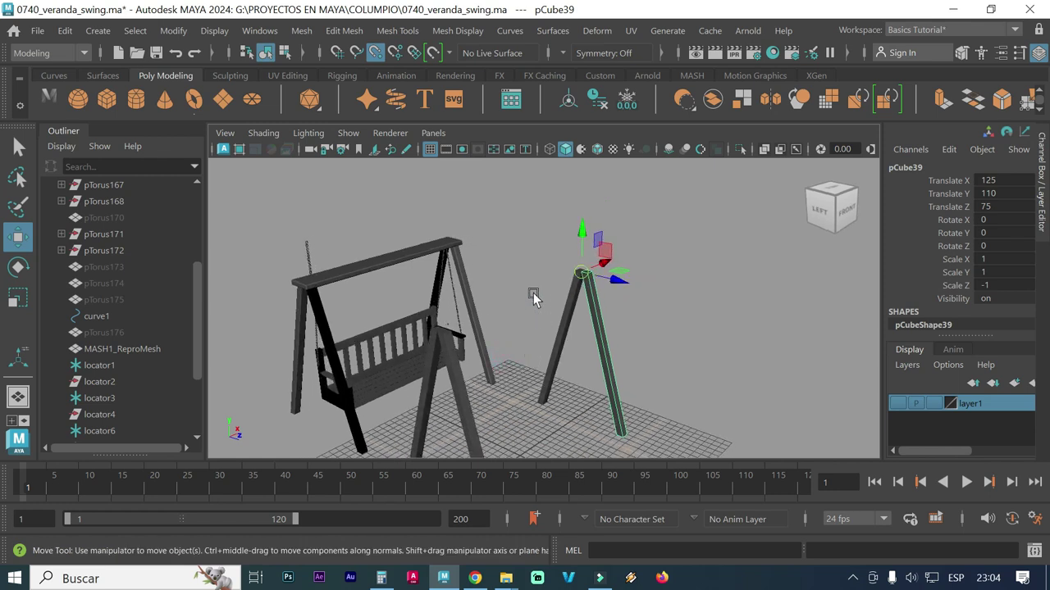
{"action": "left_click", "coordinate": [173, 30]}
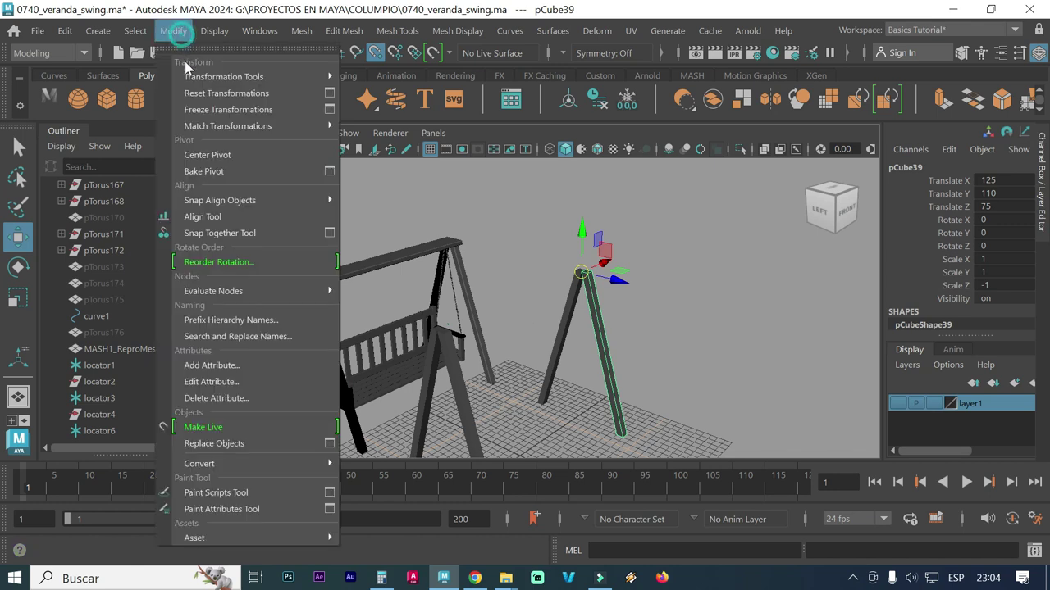
{"action": "left_click", "coordinate": [222, 155]}
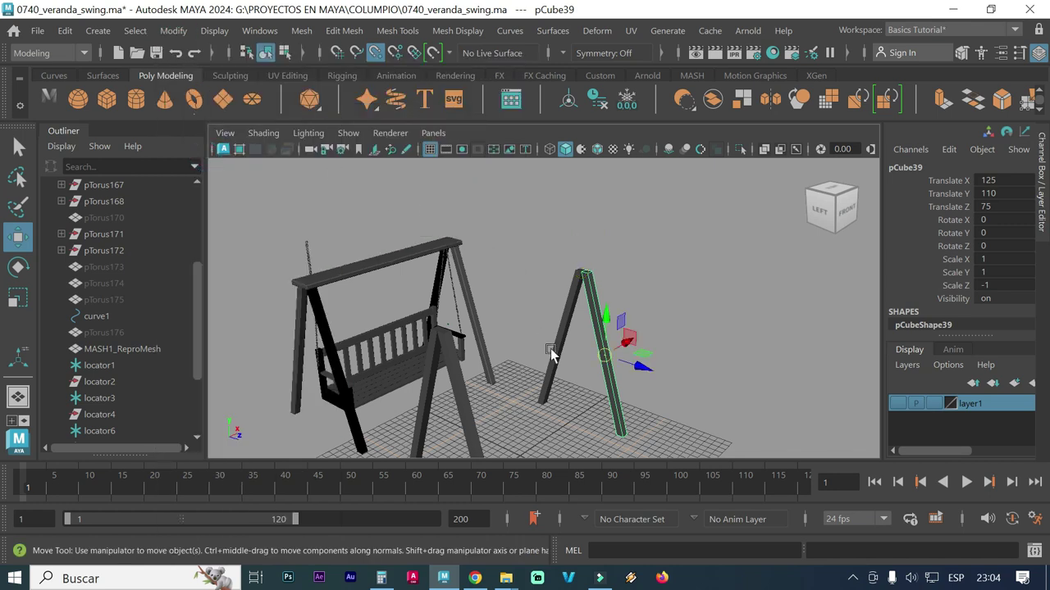
{"action": "mouse_move", "coordinate": [520, 370]}
{"action": "left_mouse_down", "text": "alt"}
{"action": "mouse_move", "coordinate": [542, 380]}
{"action": "mouse_move", "coordinate": [456, 367]}
{"action": "mouse_move", "coordinate": [496, 358]}
{"action": "mouse_move", "coordinate": [524, 380]}
{"action": "mouse_move", "coordinate": [493, 388]}
{"action": "mouse_move", "coordinate": [487, 421]}
{"action": "left_mouse_up", "text": "alt"}
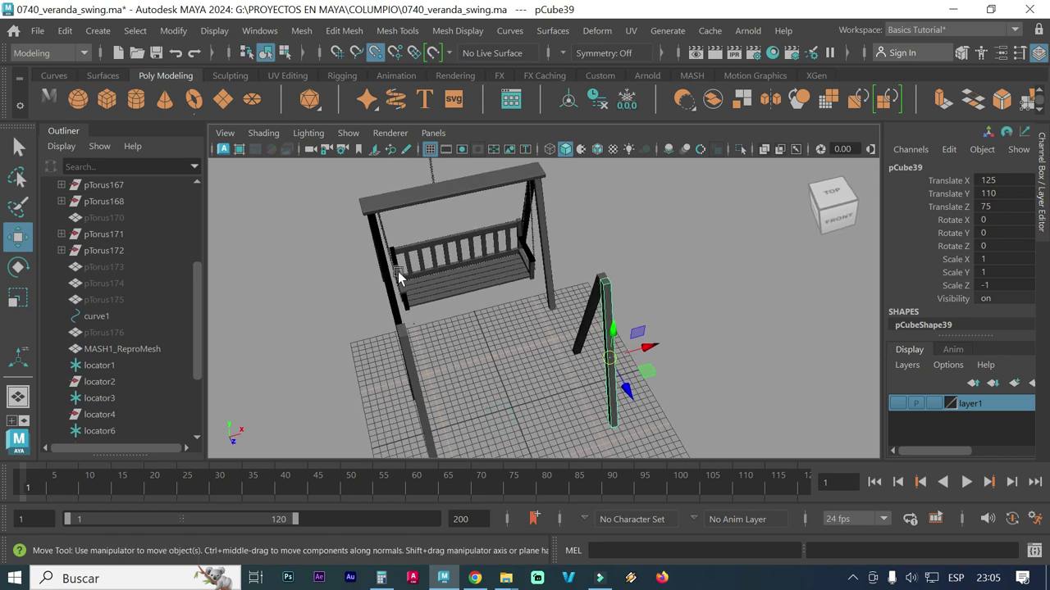
Create an upright cube board 270 wide, 40 high and 10 deep.
{"action": "left_click", "coordinate": [98, 30]}
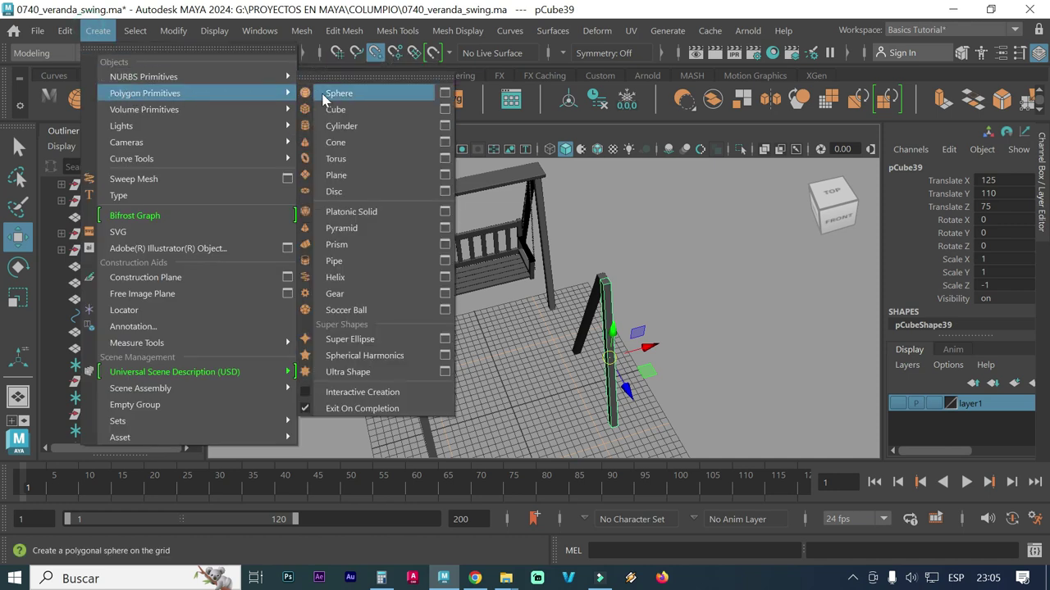
{"action": "left_click", "coordinate": [445, 109]}
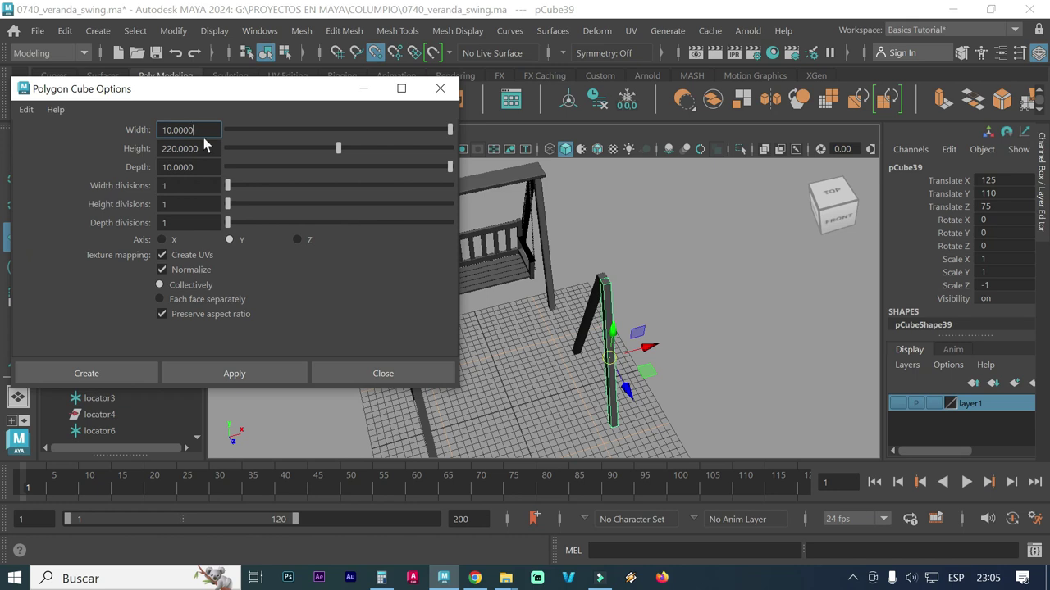
{"action": "left_click_drag", "start_coordinate": [202, 130], "coordinate": [125, 130]}
{"action": "type", "text": "270"}
{"action": "left_click", "coordinate": [198, 167]}
{"action": "left_click_drag", "start_coordinate": [198, 167], "coordinate": [152, 174]}
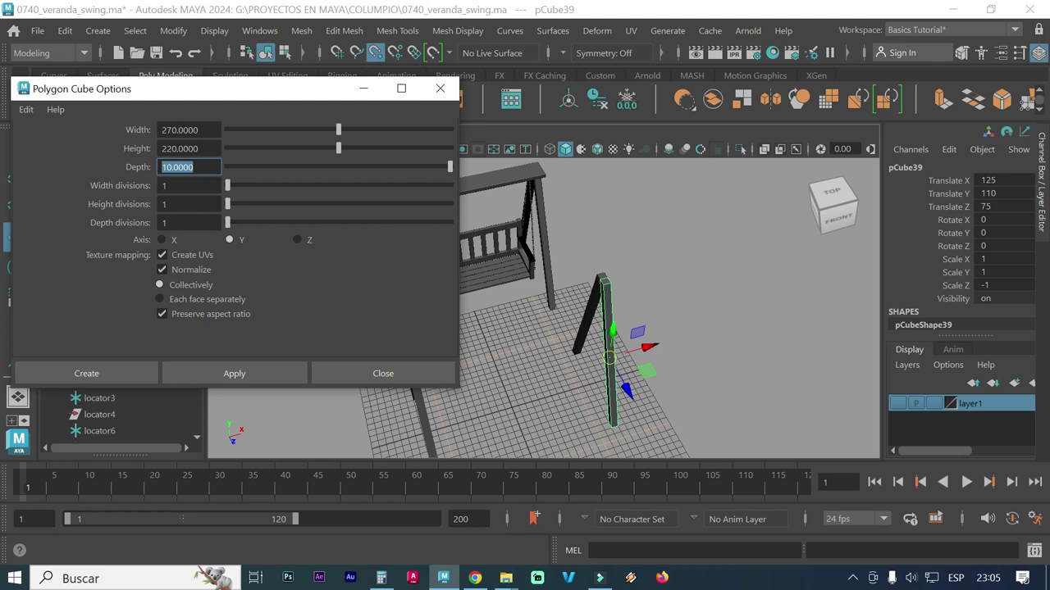
{"action": "double_click", "coordinate": [204, 148]}
{"action": "type", "text": "40"}
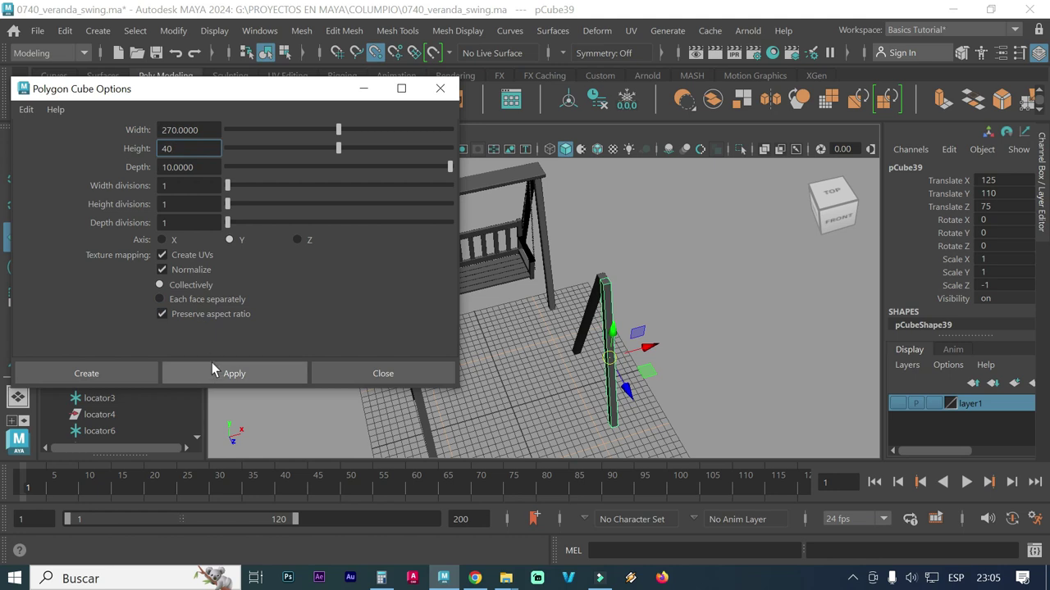
{"action": "left_click", "coordinate": [221, 373]}
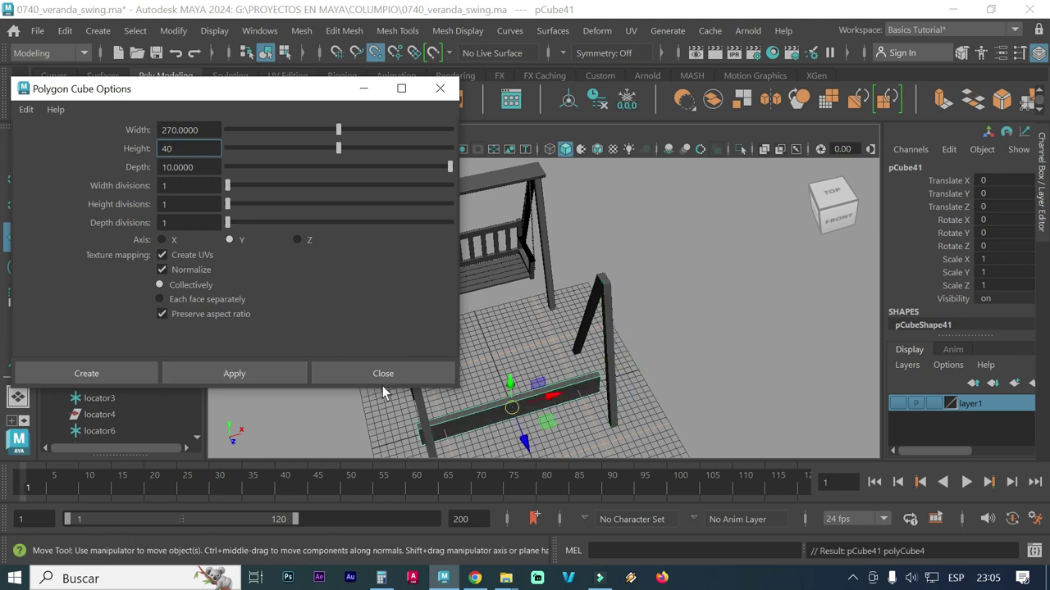
Undo the upright board and recreate it as a flat 270 × 10 × 40 plank.
{"action": "mouse_move", "coordinate": [553, 399]}
{"action": "left_mouse_down", "text": "alt"}
{"action": "mouse_move", "coordinate": [561, 399]}
{"action": "mouse_move", "coordinate": [574, 254]}
{"action": "left_mouse_up", "text": "alt"}
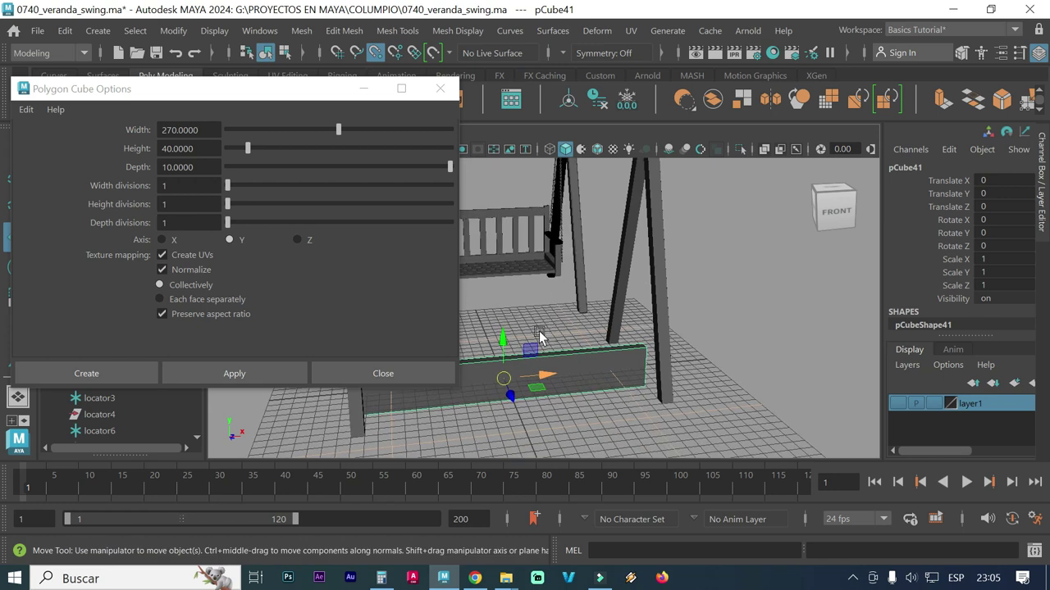
{"action": "left_click_drag", "start_coordinate": [550, 328], "coordinate": [547, 339], "text": "alt"}
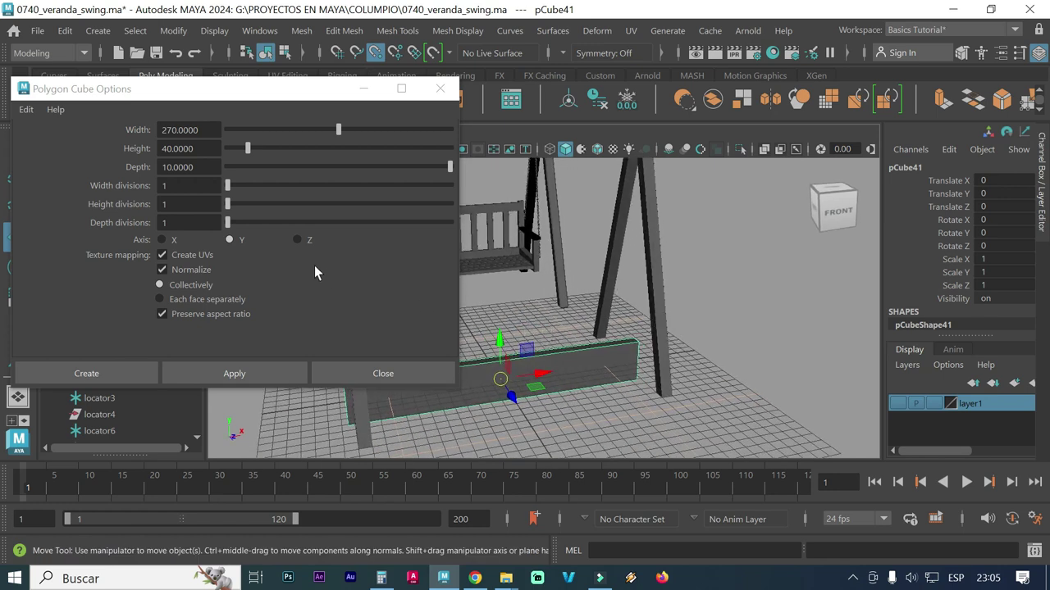
{"action": "key", "text": "ctrl+z"}
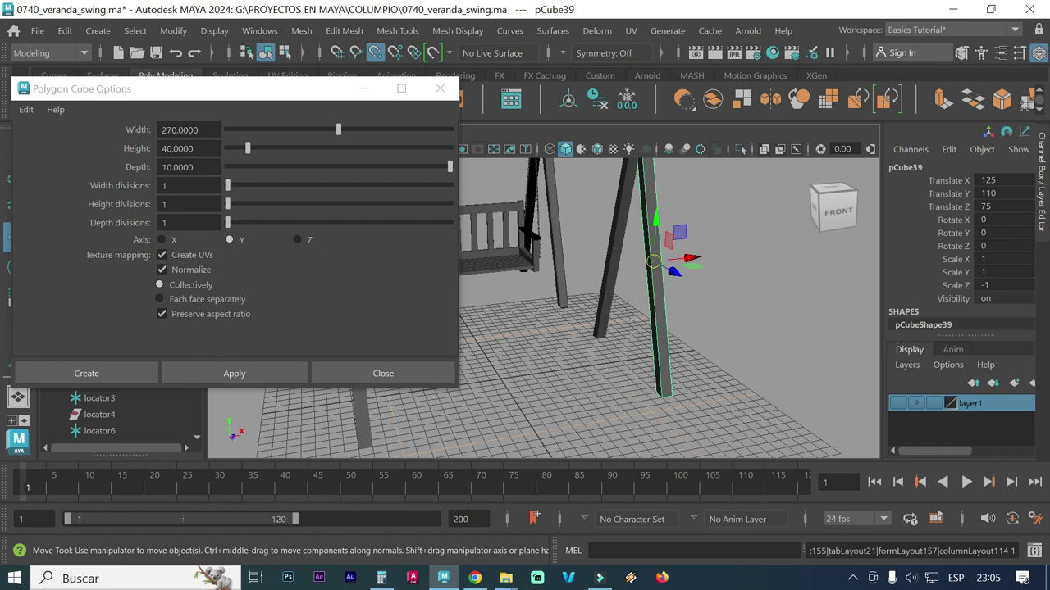
{"action": "left_click", "coordinate": [205, 166]}
{"action": "double_click", "coordinate": [199, 166]}
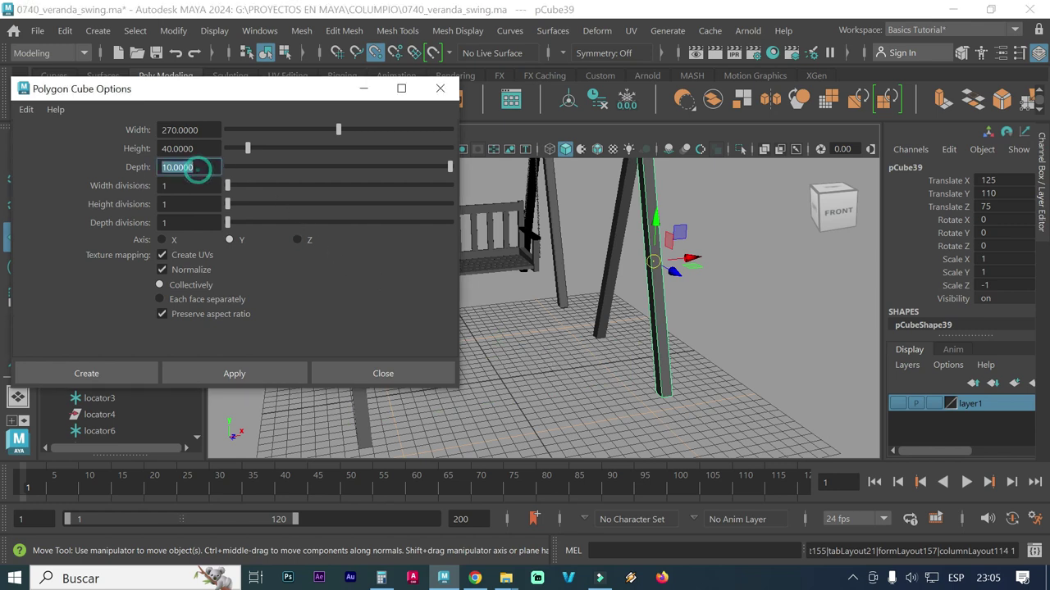
{"action": "type", "text": "40"}
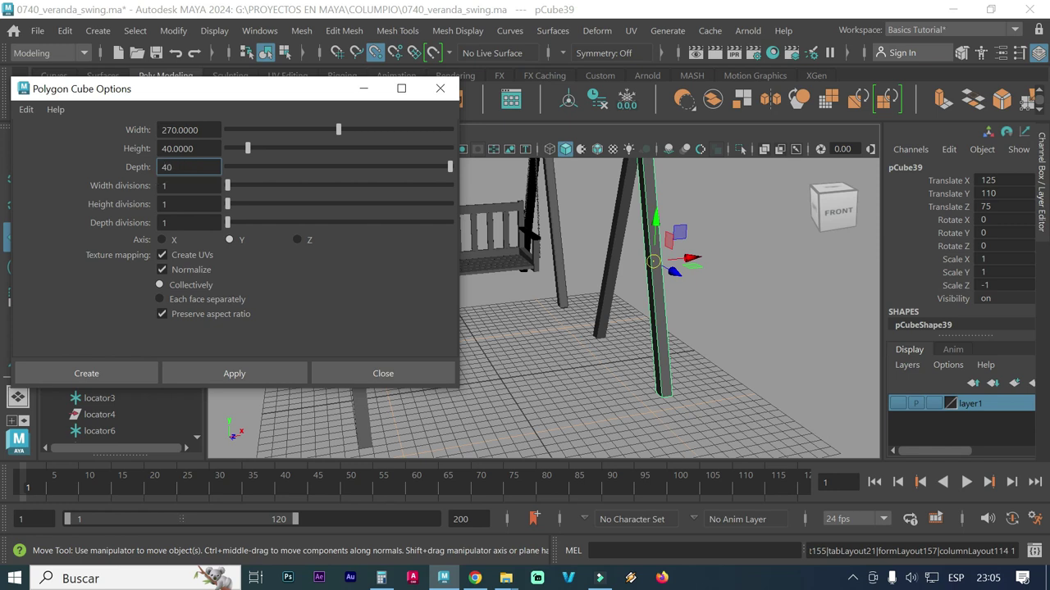
{"action": "double_click", "coordinate": [200, 149]}
{"action": "type", "text": "10"}
{"action": "left_click", "coordinate": [232, 363]}
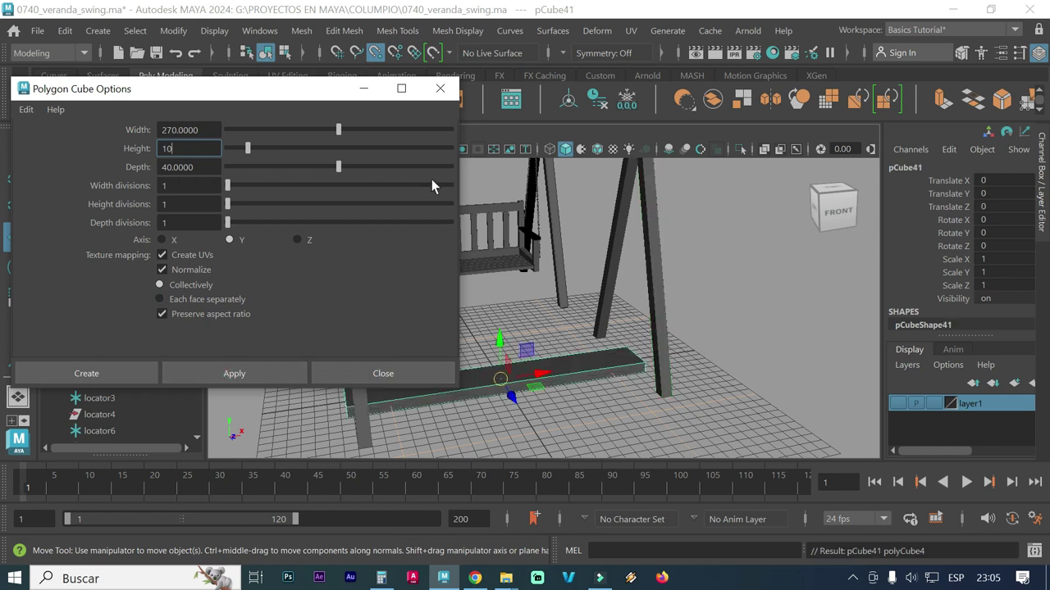
{"action": "mouse_move", "coordinate": [555, 334]}
{"action": "left_mouse_down", "text": "alt"}
{"action": "mouse_move", "coordinate": [616, 376]}
{"action": "mouse_move", "coordinate": [591, 383]}
{"action": "mouse_move", "coordinate": [704, 380]}
{"action": "mouse_move", "coordinate": [621, 370]}
{"action": "mouse_move", "coordinate": [675, 347]}
{"action": "mouse_move", "coordinate": [621, 309]}
{"action": "mouse_move", "coordinate": [639, 391]}
{"action": "mouse_move", "coordinate": [617, 399]}
{"action": "left_mouse_up", "text": "alt"}
Lift pCube41 with the move tool's Y arrow, then set Translate Y to 220.
{"action": "scroll", "coordinate": [617, 398], "scroll_direction": "up", "scroll_amount": 2}
{"action": "scroll", "coordinate": [619, 387], "scroll_direction": "up", "scroll_amount": 2}
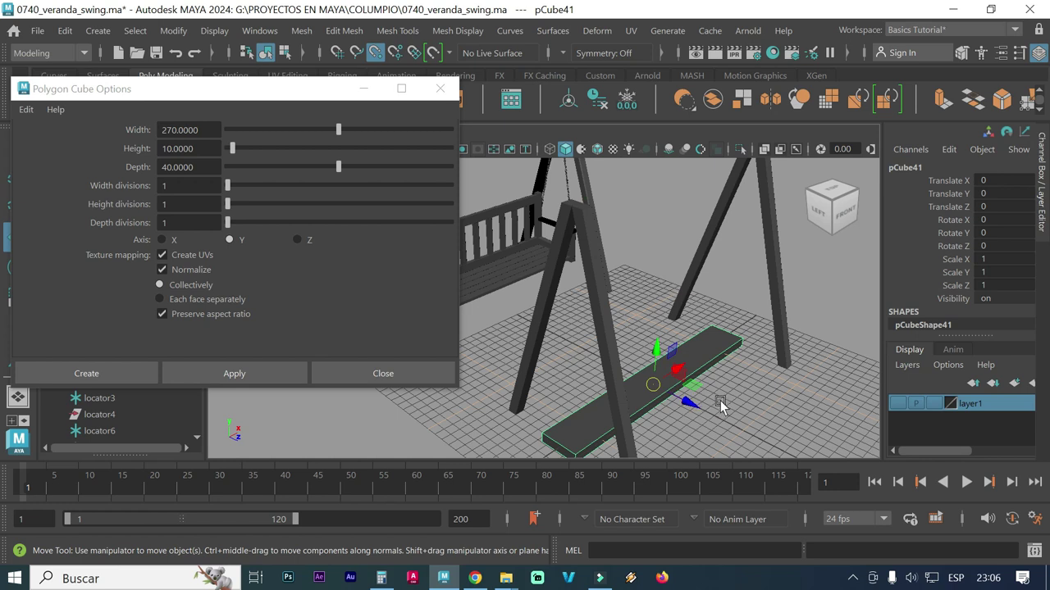
{"action": "left_click_drag", "start_coordinate": [738, 417], "coordinate": [710, 418], "text": "alt"}
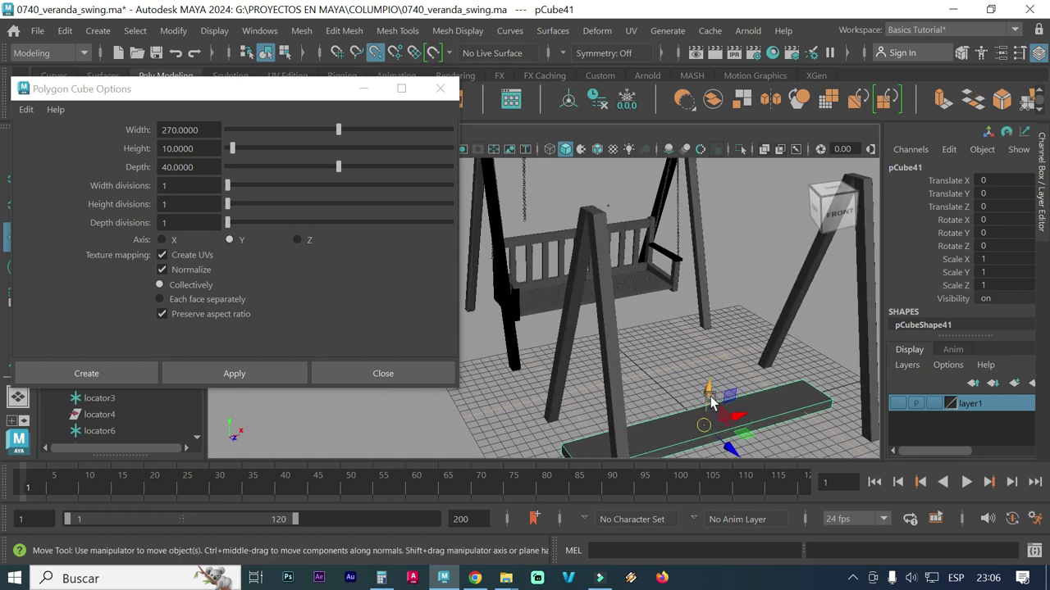
{"action": "left_click", "coordinate": [710, 399]}
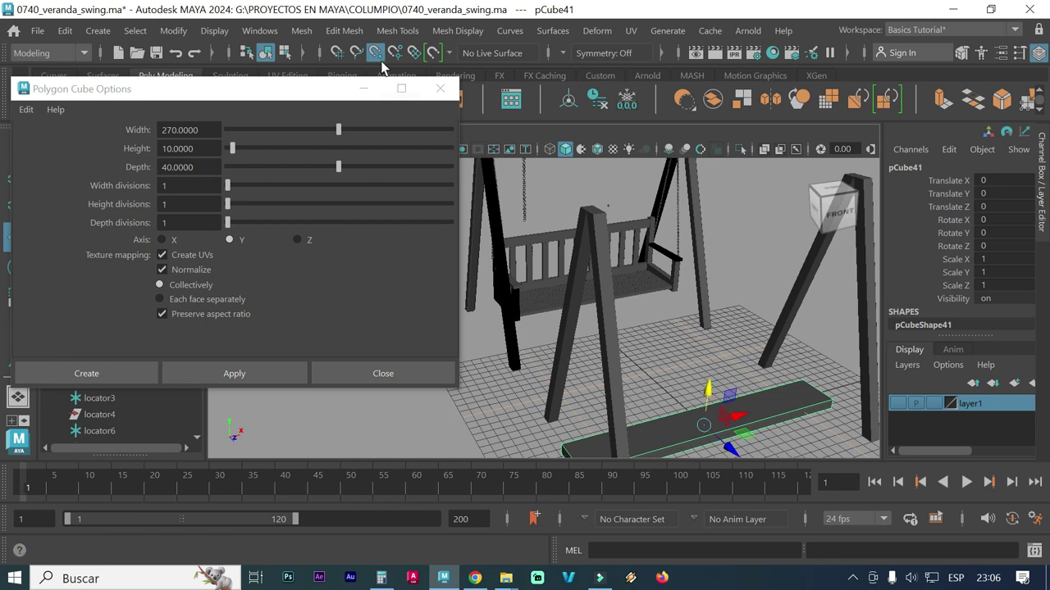
{"action": "left_click_drag", "start_coordinate": [709, 398], "coordinate": [713, 336]}
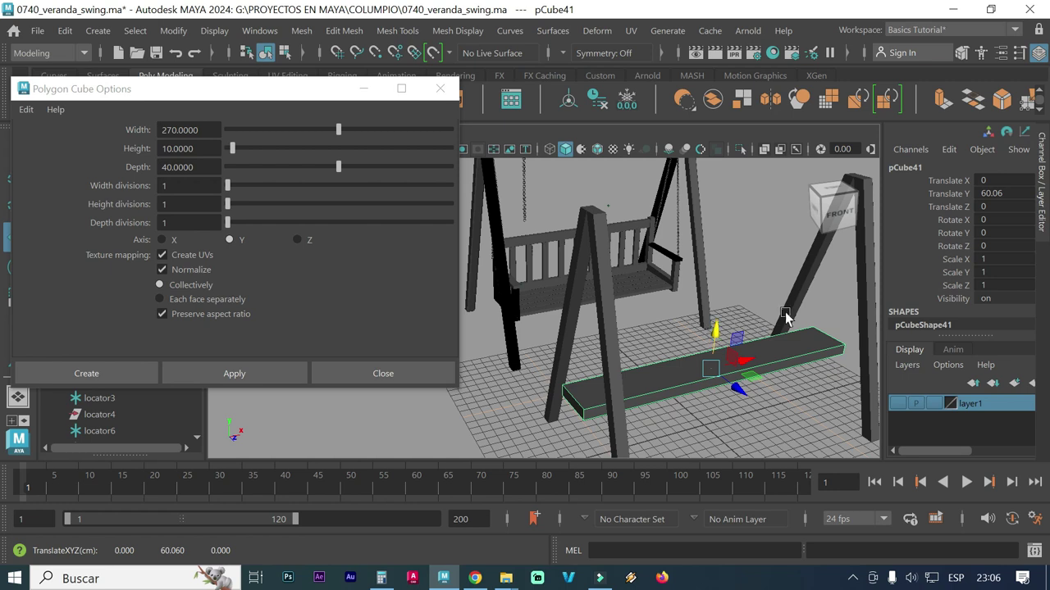
{"action": "double_click", "coordinate": [994, 194]}
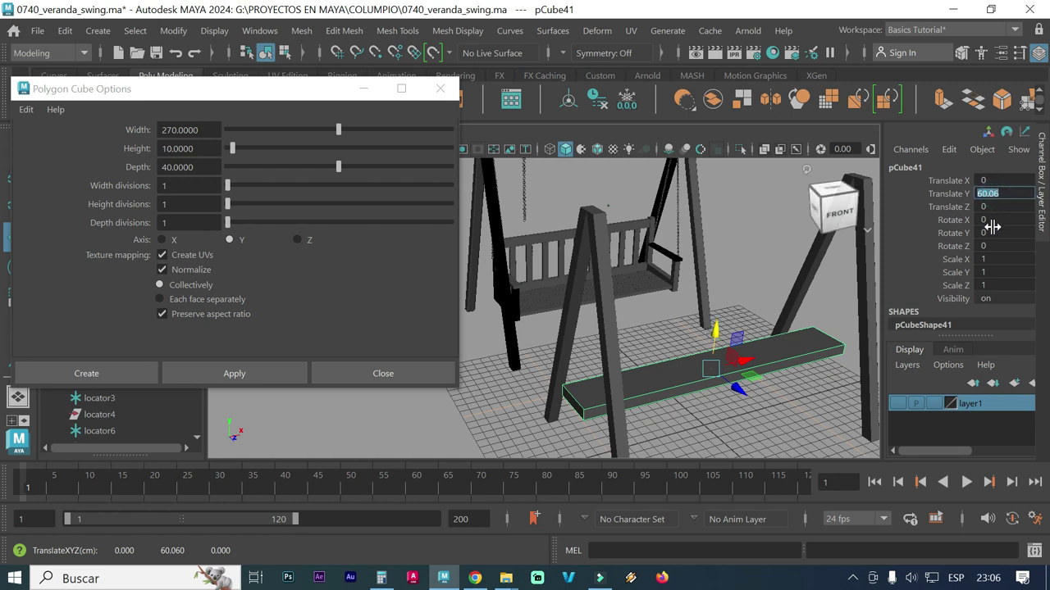
{"action": "type", "text": "220"}
{"action": "key", "text": "Return"}
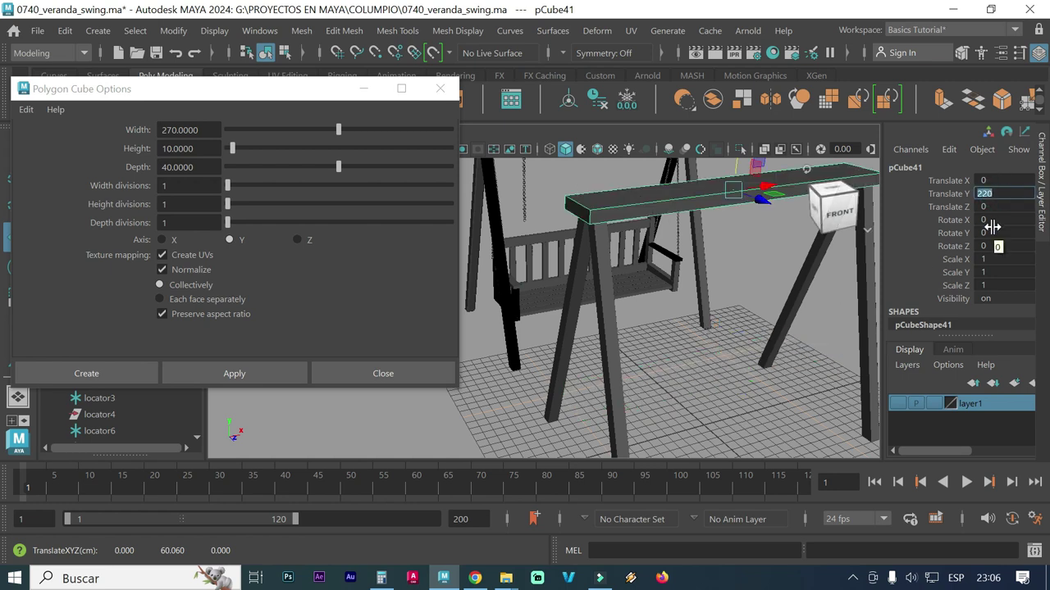
{"action": "mouse_move", "coordinate": [633, 258]}
{"action": "left_mouse_down", "text": "alt"}
{"action": "mouse_move", "coordinate": [656, 270]}
{"action": "mouse_move", "coordinate": [649, 235]}
{"action": "mouse_move", "coordinate": [691, 236]}
{"action": "left_mouse_up", "text": "alt"}
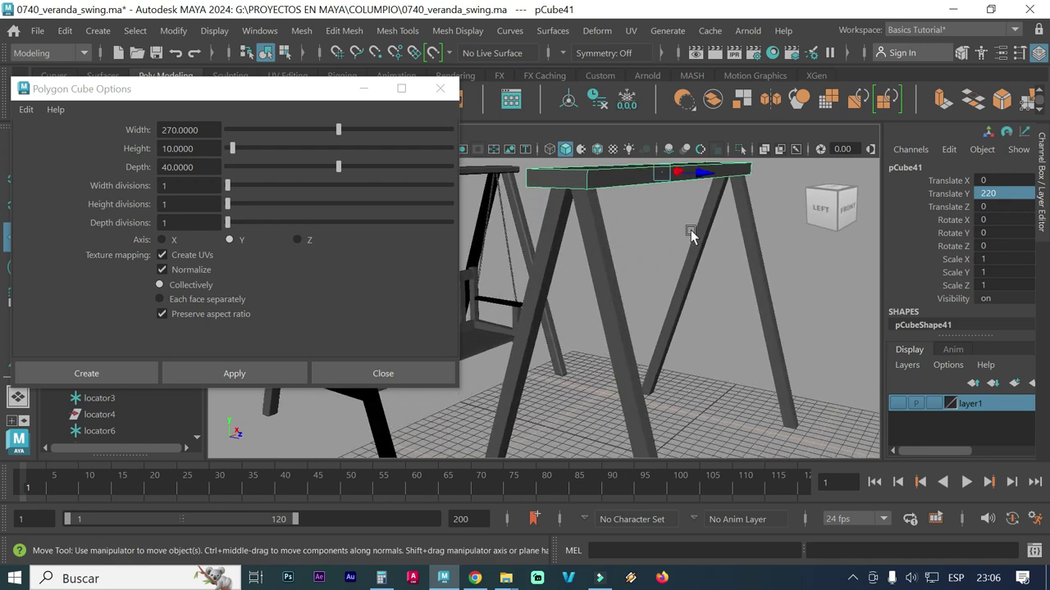
{"action": "mouse_move", "coordinate": [570, 245]}
{"action": "left_mouse_down", "text": "alt"}
{"action": "mouse_move", "coordinate": [561, 228]}
{"action": "mouse_move", "coordinate": [592, 230]}
{"action": "mouse_move", "coordinate": [583, 218]}
{"action": "mouse_move", "coordinate": [599, 253]}
{"action": "mouse_move", "coordinate": [575, 263]}
{"action": "mouse_move", "coordinate": [608, 256]}
{"action": "mouse_move", "coordinate": [599, 317]}
{"action": "left_mouse_up", "text": "alt"}
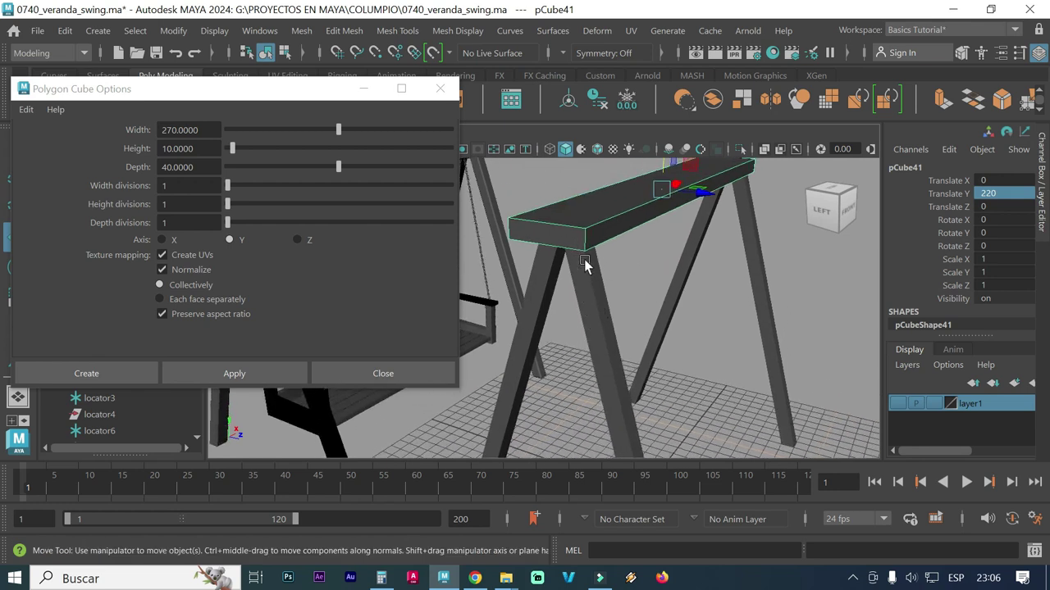
Enable grid snapping and slide pCube41 along Z to 5 onto the A-frame apex.
{"action": "key", "text": "4"}
{"action": "mouse_move", "coordinate": [587, 262]}
{"action": "left_mouse_down", "text": "alt"}
{"action": "mouse_move", "coordinate": [605, 273]}
{"action": "mouse_move", "coordinate": [639, 262]}
{"action": "mouse_move", "coordinate": [525, 258]}
{"action": "mouse_move", "coordinate": [555, 257]}
{"action": "mouse_move", "coordinate": [534, 260]}
{"action": "left_mouse_up", "text": "alt"}
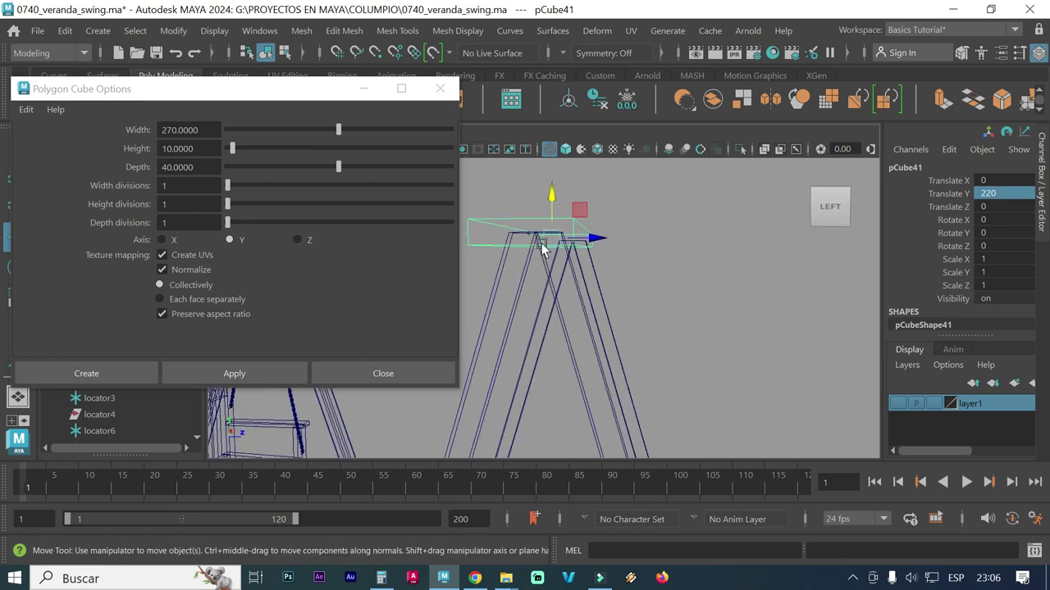
{"action": "key", "text": "5"}
{"action": "mouse_move", "coordinate": [554, 254]}
{"action": "left_mouse_down", "text": "alt"}
{"action": "mouse_move", "coordinate": [587, 286]}
{"action": "mouse_move", "coordinate": [577, 273]}
{"action": "mouse_move", "coordinate": [579, 311]}
{"action": "left_mouse_up", "text": "alt"}
{"action": "mouse_move", "coordinate": [566, 294]}
{"action": "middle_mouse_down", "text": "alt"}
{"action": "mouse_move", "coordinate": [600, 275]}
{"action": "mouse_move", "coordinate": [592, 292]}
{"action": "middle_mouse_up", "text": "alt"}
{"action": "left_click", "coordinate": [336, 54]}
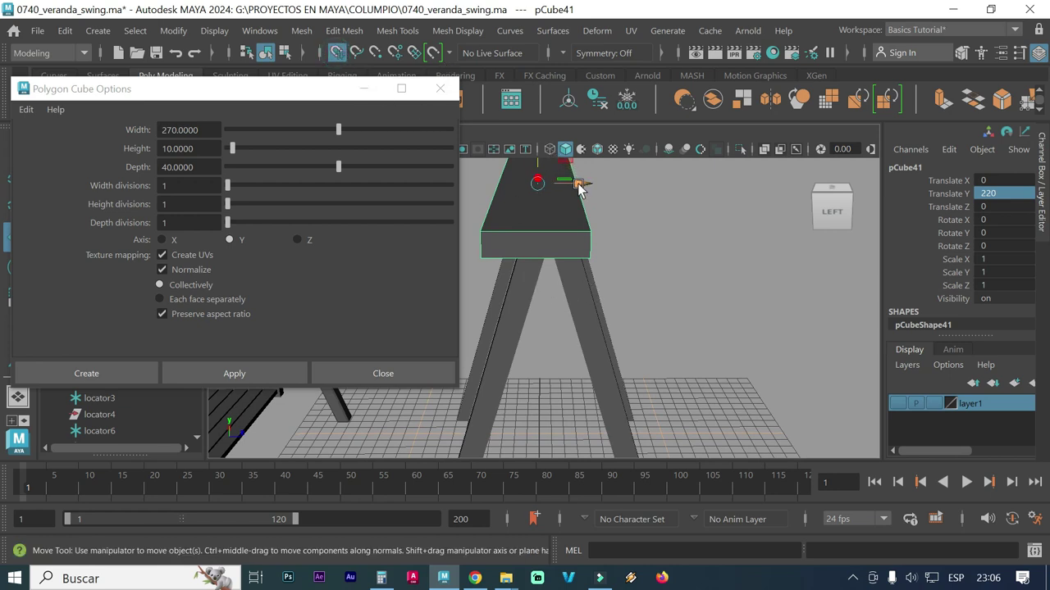
{"action": "left_click_drag", "start_coordinate": [582, 188], "coordinate": [542, 192]}
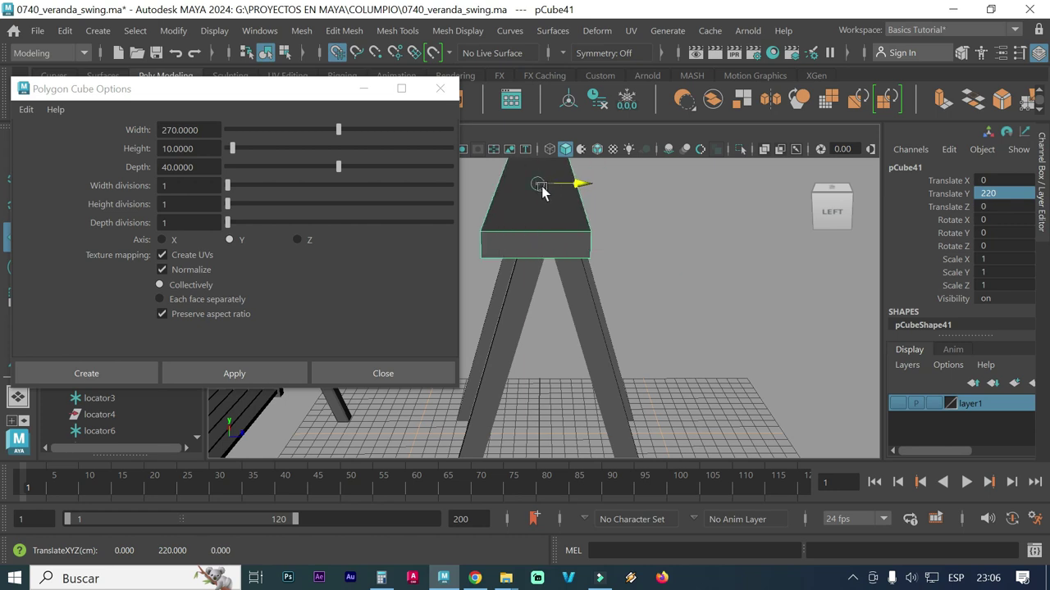
{"action": "left_click", "coordinate": [374, 55]}
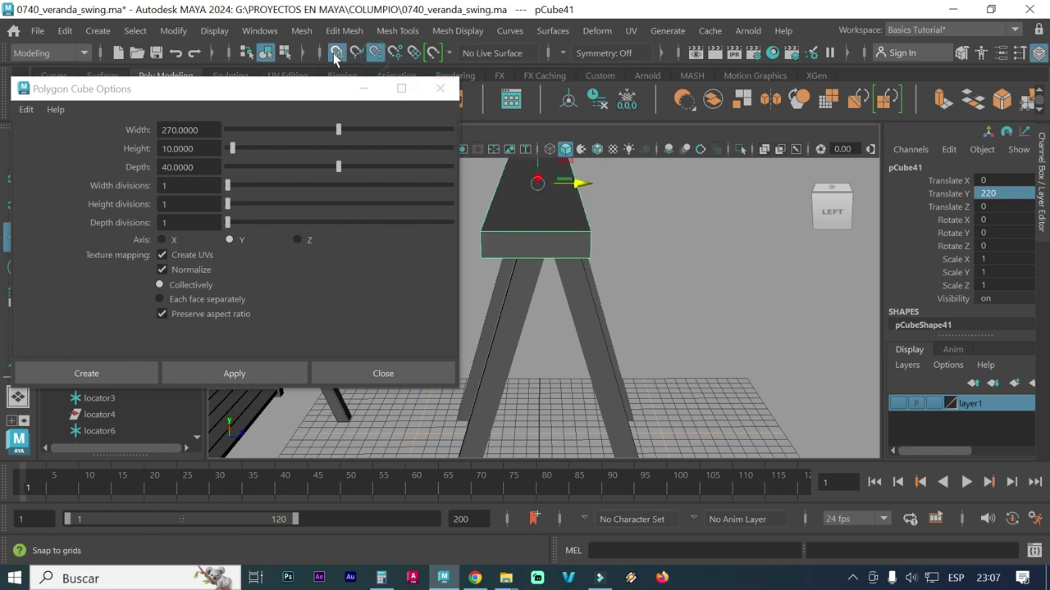
{"action": "mouse_move", "coordinate": [581, 187]}
{"action": "left_mouse_down"}
{"action": "mouse_move", "coordinate": [558, 187]}
{"action": "mouse_move", "coordinate": [578, 284]}
{"action": "left_mouse_up"}
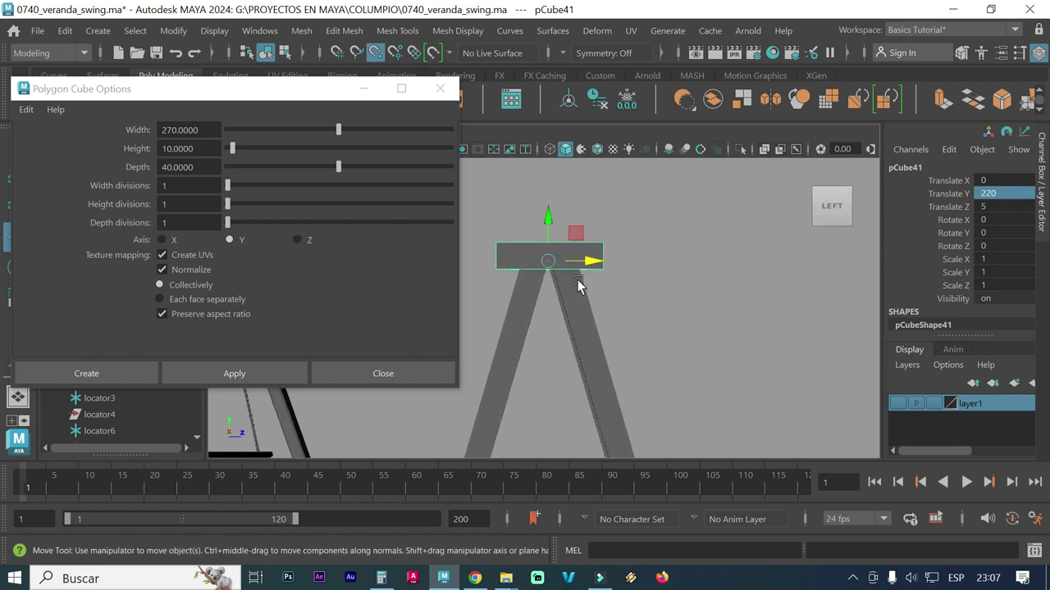
Check the beam's placement in side views and close the Polygon Cube Options window.
{"action": "key", "text": "space"}
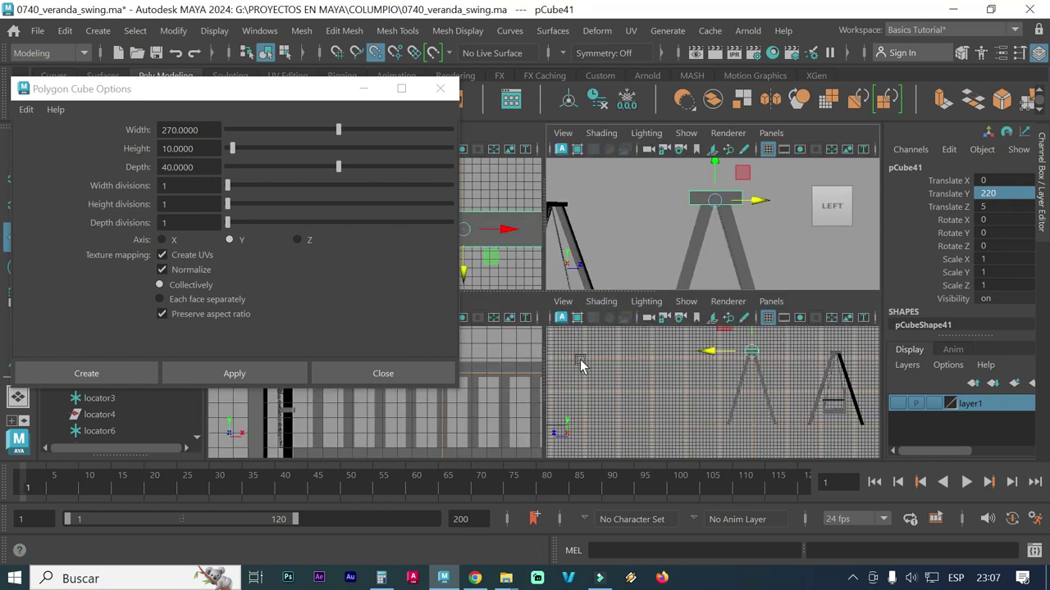
{"action": "key", "text": "space"}
{"action": "scroll", "coordinate": [622, 227], "scroll_direction": "up", "scroll_amount": 3}
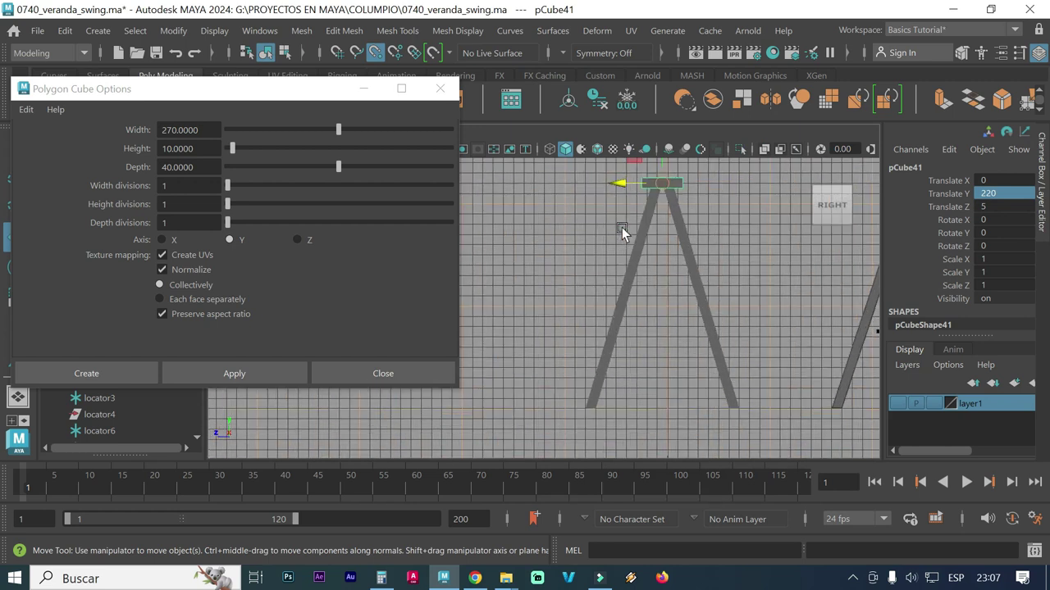
{"action": "scroll", "coordinate": [657, 250], "scroll_direction": "down", "scroll_amount": 1}
{"action": "scroll", "coordinate": [615, 260], "scroll_direction": "up", "scroll_amount": 2}
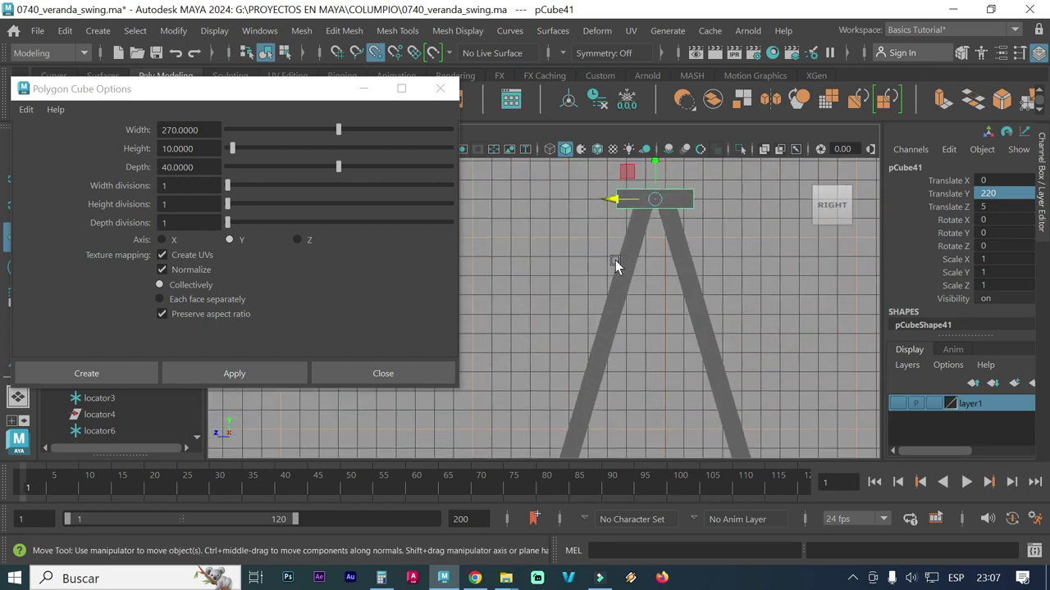
{"action": "scroll", "coordinate": [572, 292], "scroll_direction": "up", "scroll_amount": 1}
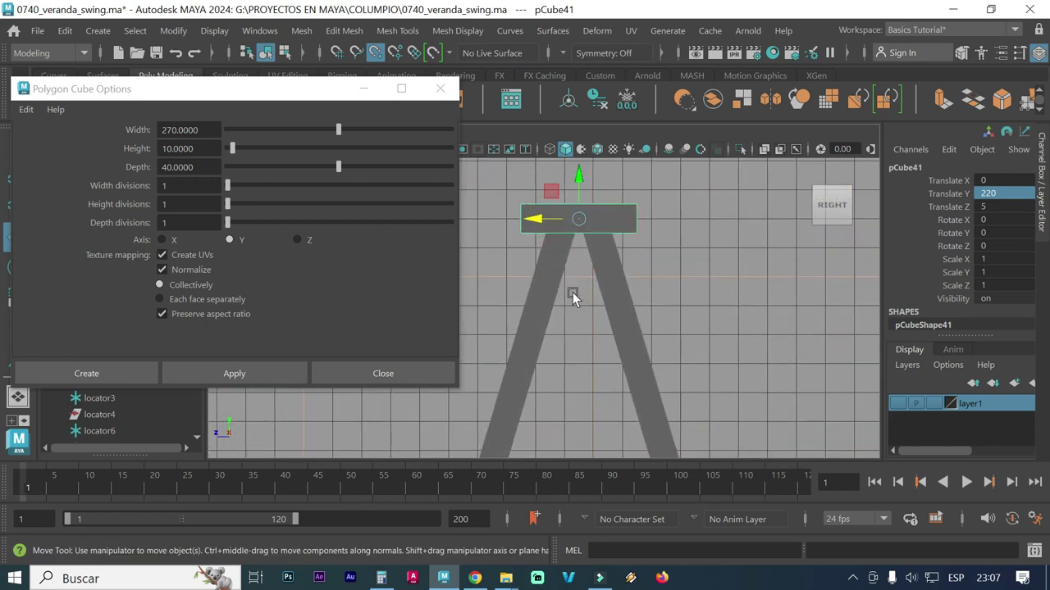
{"action": "key", "text": "space"}
{"action": "key", "text": "space"}
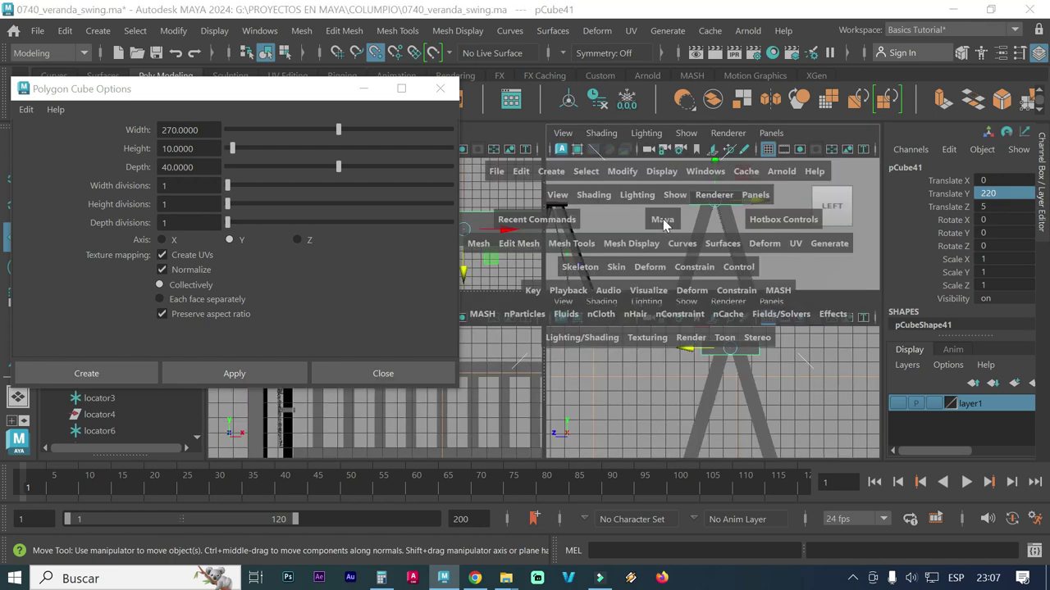
{"action": "mouse_move", "coordinate": [624, 302]}
{"action": "left_mouse_down", "text": "alt"}
{"action": "mouse_move", "coordinate": [599, 328]}
{"action": "mouse_move", "coordinate": [621, 304]}
{"action": "mouse_move", "coordinate": [581, 258]}
{"action": "mouse_move", "coordinate": [603, 275]}
{"action": "mouse_move", "coordinate": [513, 193]}
{"action": "left_mouse_up", "text": "alt"}
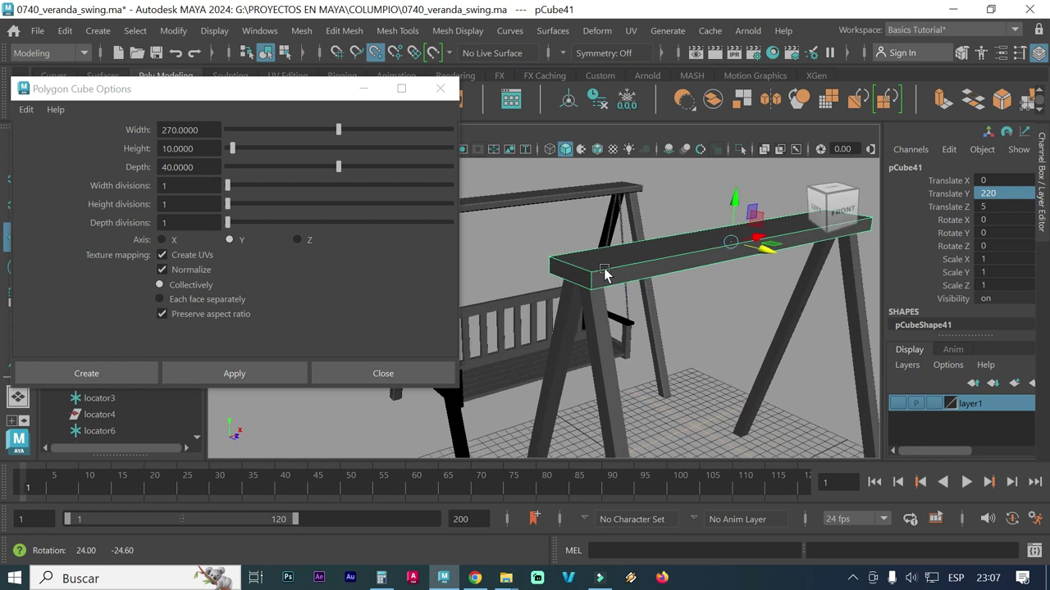
{"action": "left_click", "coordinate": [439, 88]}
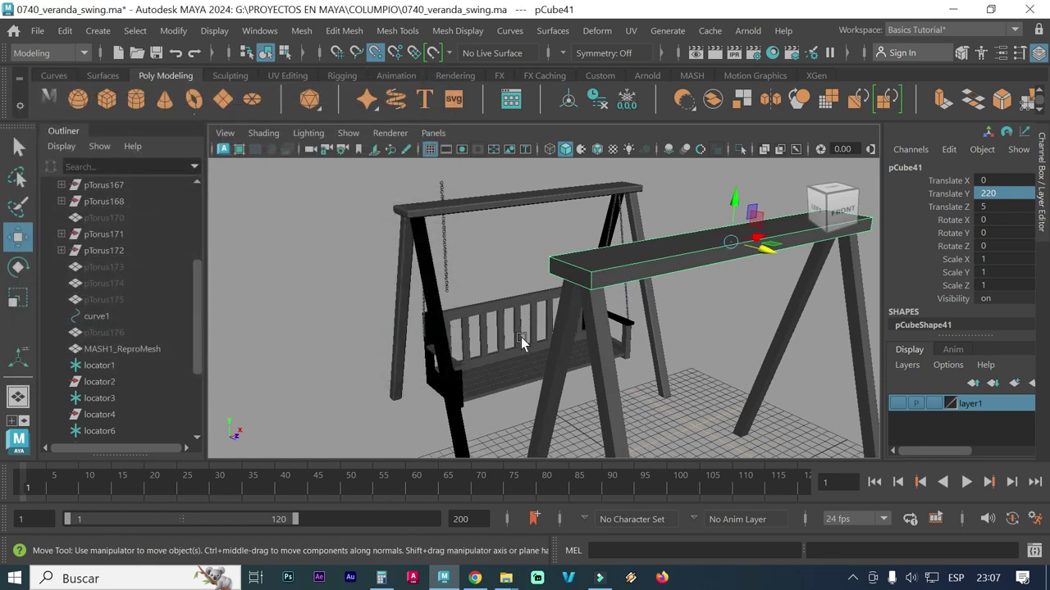
Create a thin 200 × 3 × 10 polygon cube, pCube42, at the origin.
{"action": "mouse_move", "coordinate": [521, 368]}
{"action": "left_mouse_down", "text": "alt"}
{"action": "mouse_move", "coordinate": [569, 368]}
{"action": "mouse_move", "coordinate": [582, 300]}
{"action": "left_mouse_up", "text": "alt"}
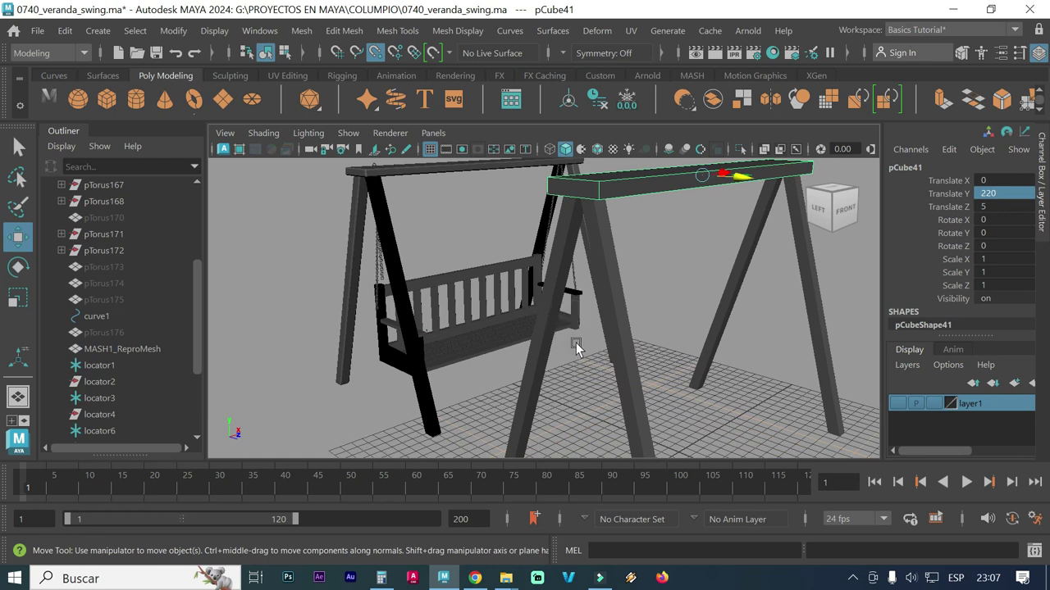
{"action": "mouse_move", "coordinate": [677, 390]}
{"action": "left_mouse_down", "text": "alt"}
{"action": "mouse_move", "coordinate": [567, 317]}
{"action": "mouse_move", "coordinate": [523, 330]}
{"action": "left_mouse_up", "text": "alt"}
{"action": "left_click", "coordinate": [99, 32]}
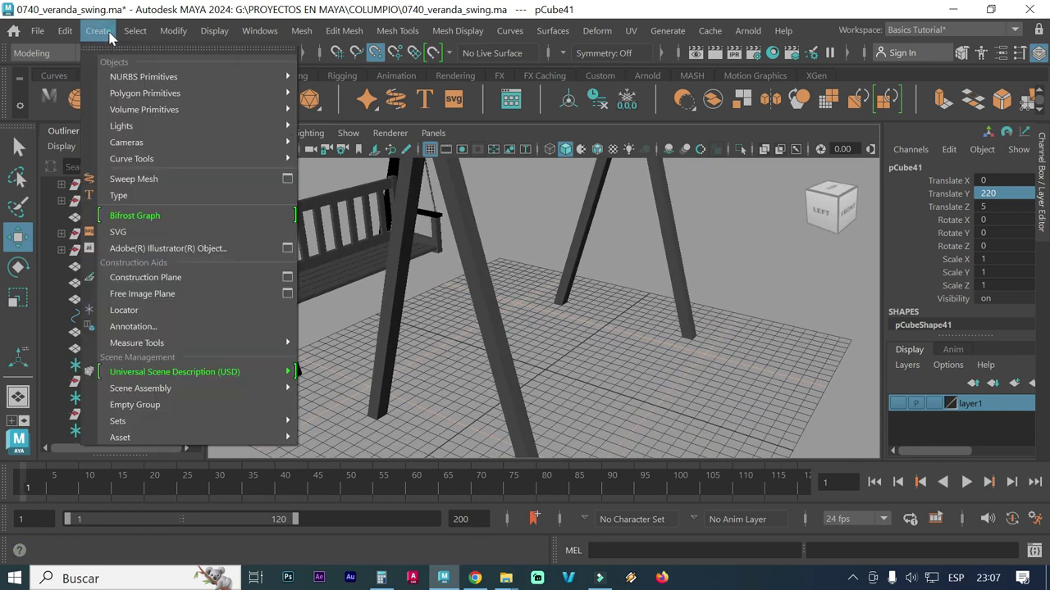
{"action": "mouse_move", "coordinate": [145, 93]}
{"action": "left_click", "coordinate": [444, 110]}
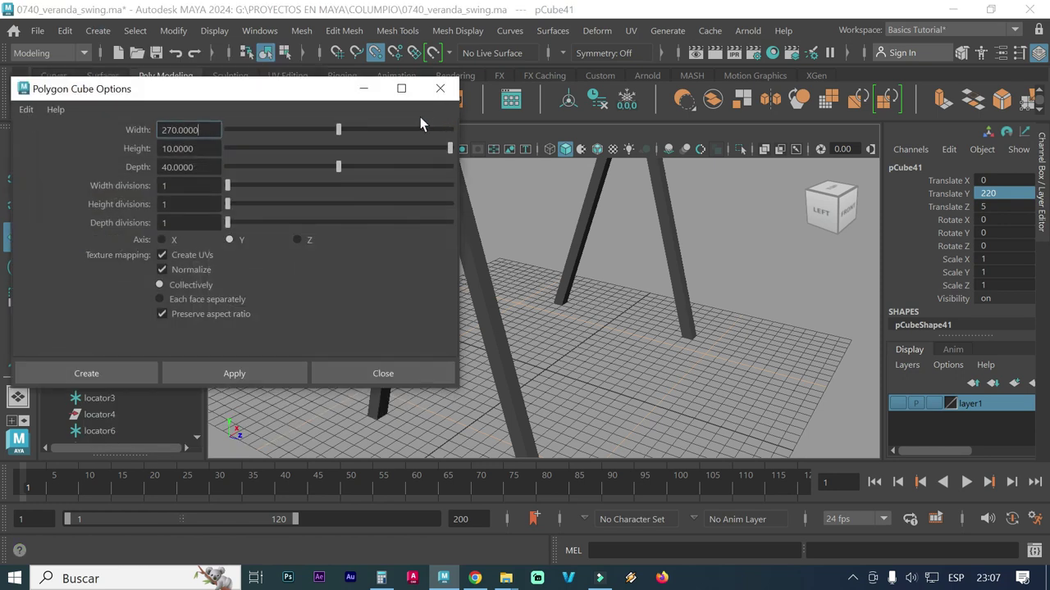
{"action": "key", "text": "Tab"}
{"action": "key", "text": "Tab"}
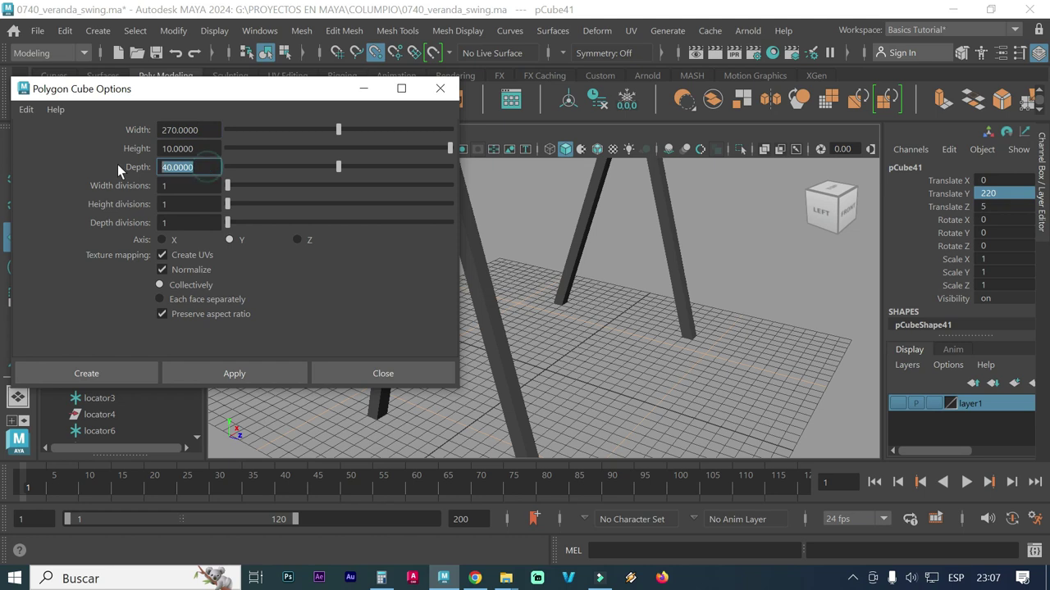
{"action": "type", "text": "10"}
{"action": "left_click", "coordinate": [207, 130]}
{"action": "type", "text": "200"}
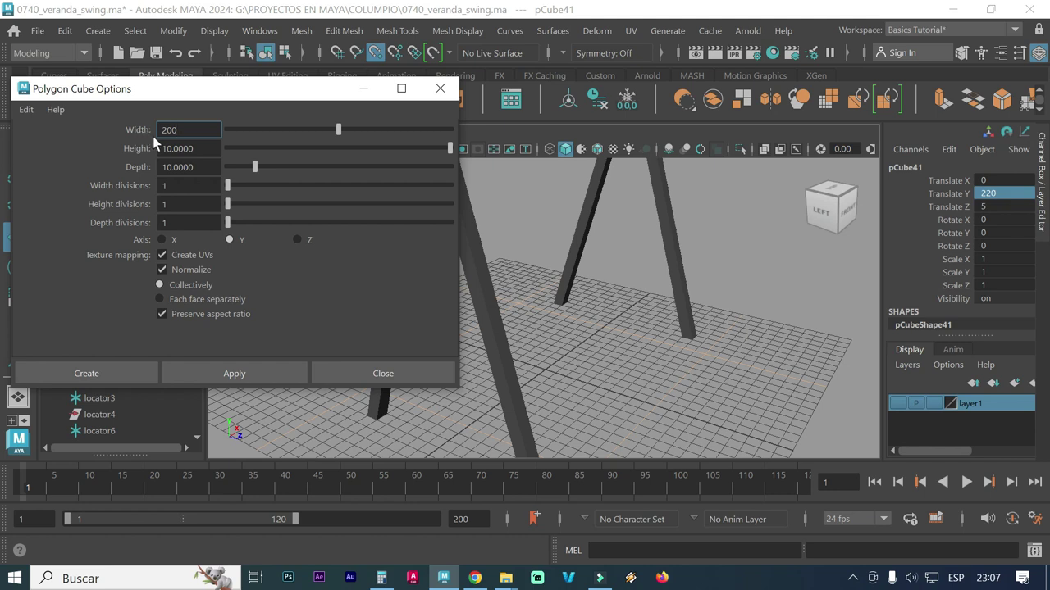
{"action": "key", "text": "Tab"}
{"action": "type", "text": "3"}
{"action": "key", "text": "Tab"}
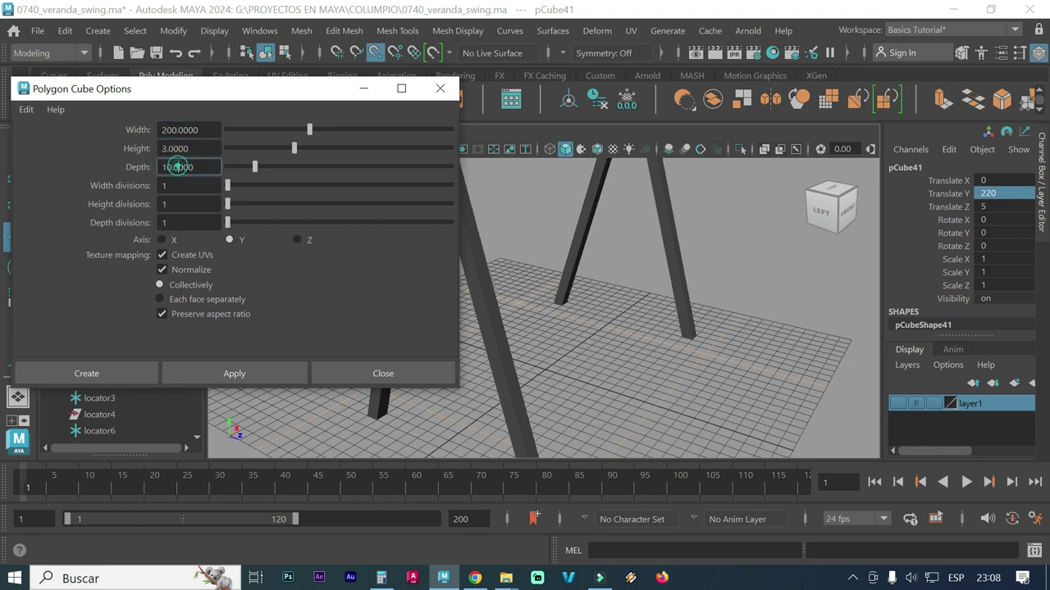
{"action": "left_click", "coordinate": [246, 364]}
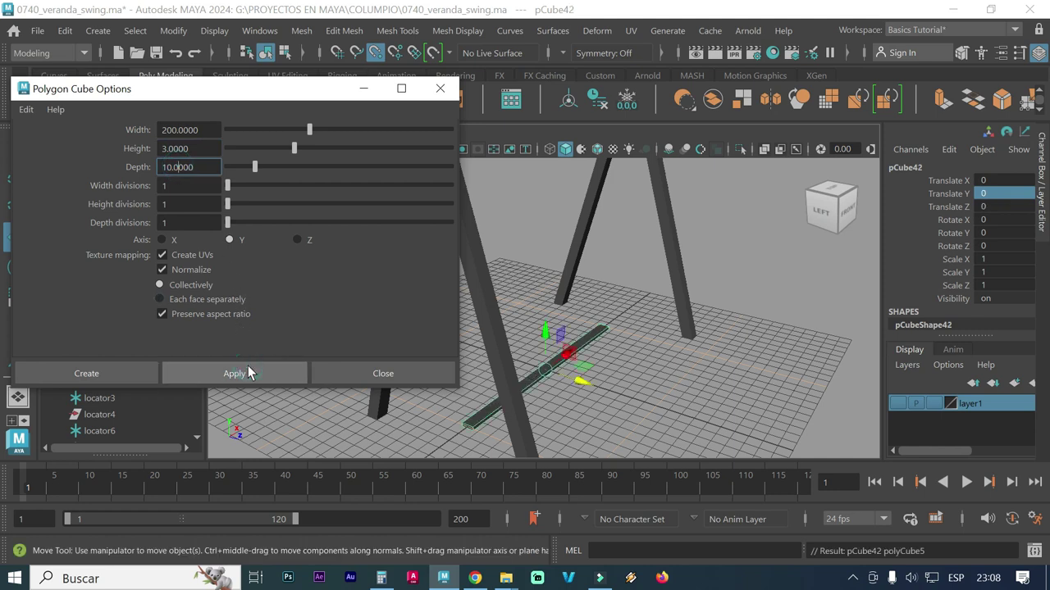
Raise the new board pCube42 and set its Translate Y to 50.
{"action": "left_click", "coordinate": [440, 89]}
{"action": "mouse_move", "coordinate": [570, 414]}
{"action": "left_mouse_down", "text": "alt"}
{"action": "mouse_move", "coordinate": [487, 399]}
{"action": "mouse_move", "coordinate": [545, 398]}
{"action": "left_mouse_up", "text": "alt"}
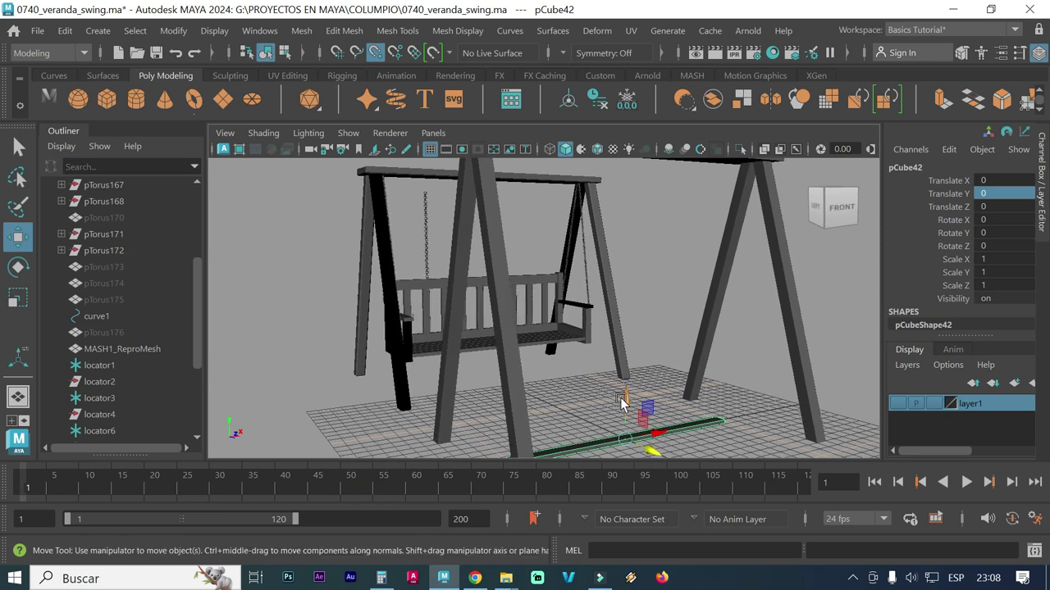
{"action": "left_click_drag", "start_coordinate": [623, 399], "coordinate": [626, 380]}
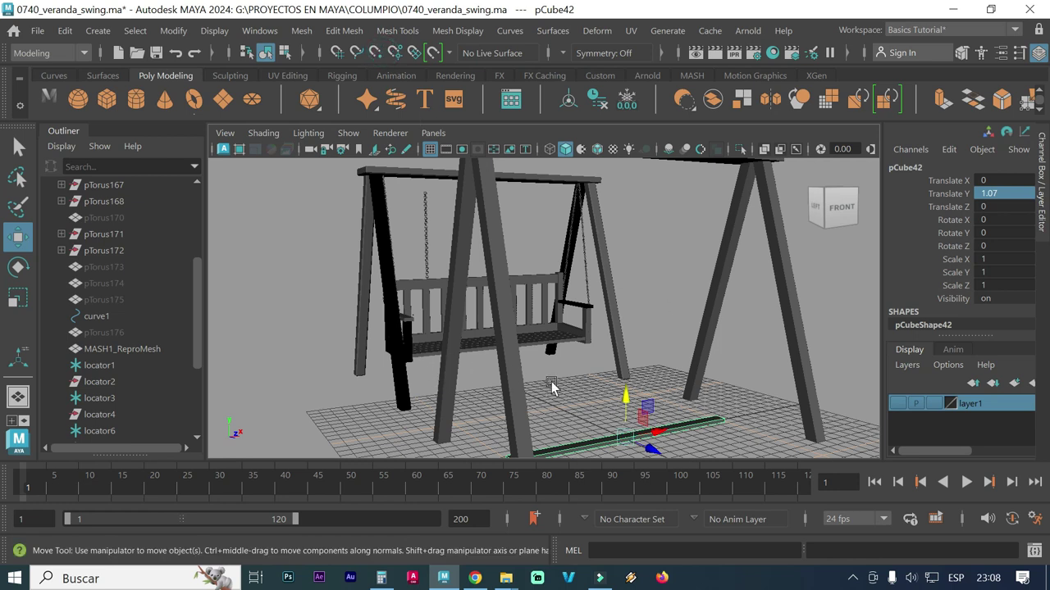
{"action": "left_click_drag", "start_coordinate": [625, 398], "coordinate": [626, 361]}
{"action": "double_click", "coordinate": [996, 193]}
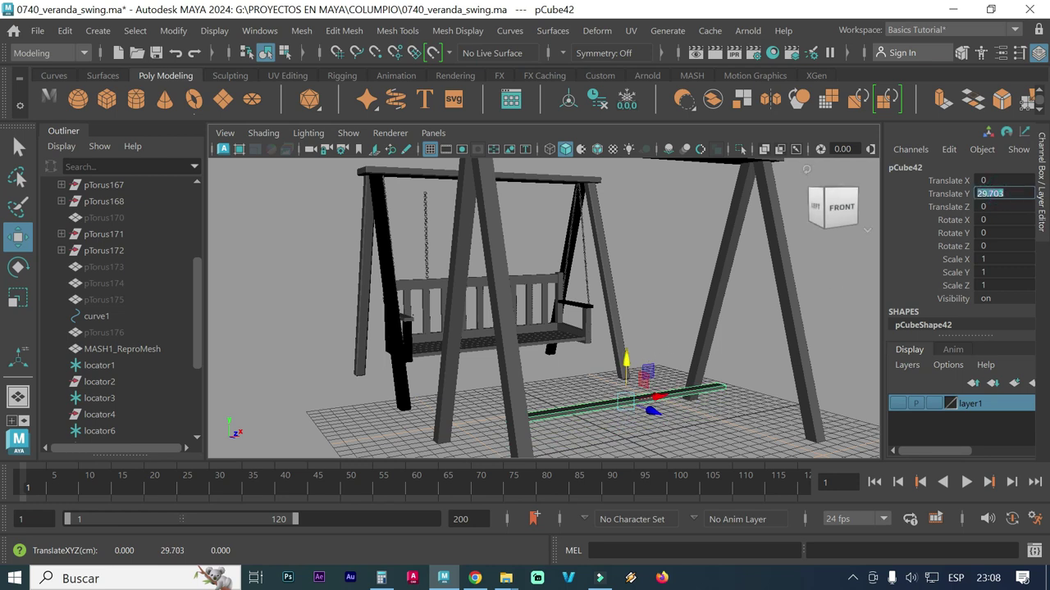
{"action": "type", "text": "50"}
{"action": "key", "text": "Return"}
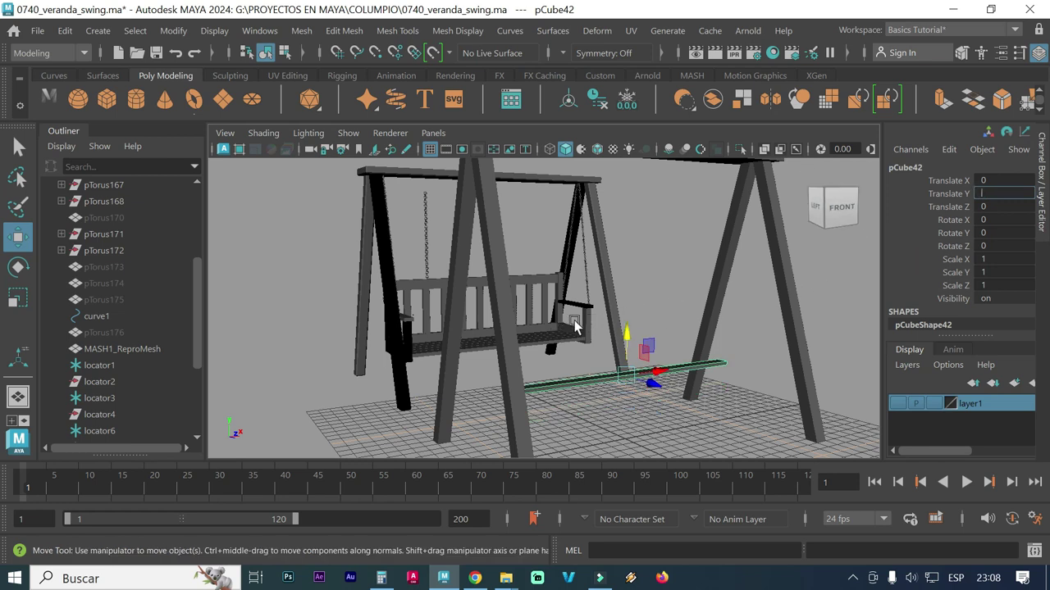
{"action": "type", "text": "0"}
{"action": "key", "text": "Return"}
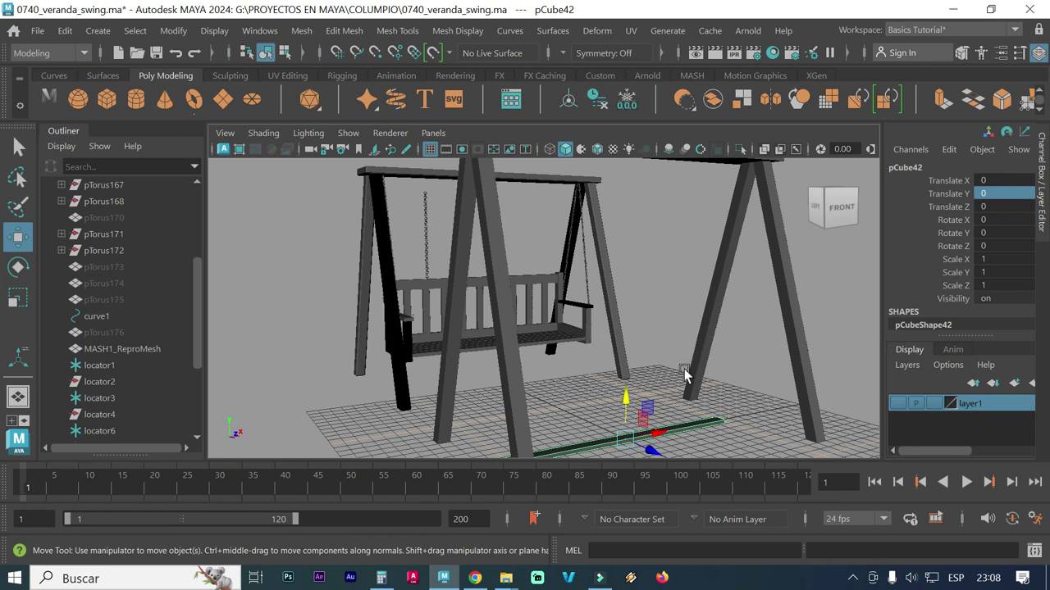
{"action": "double_click", "coordinate": [984, 194]}
{"action": "type", "text": "50"}
{"action": "key", "text": "Return"}
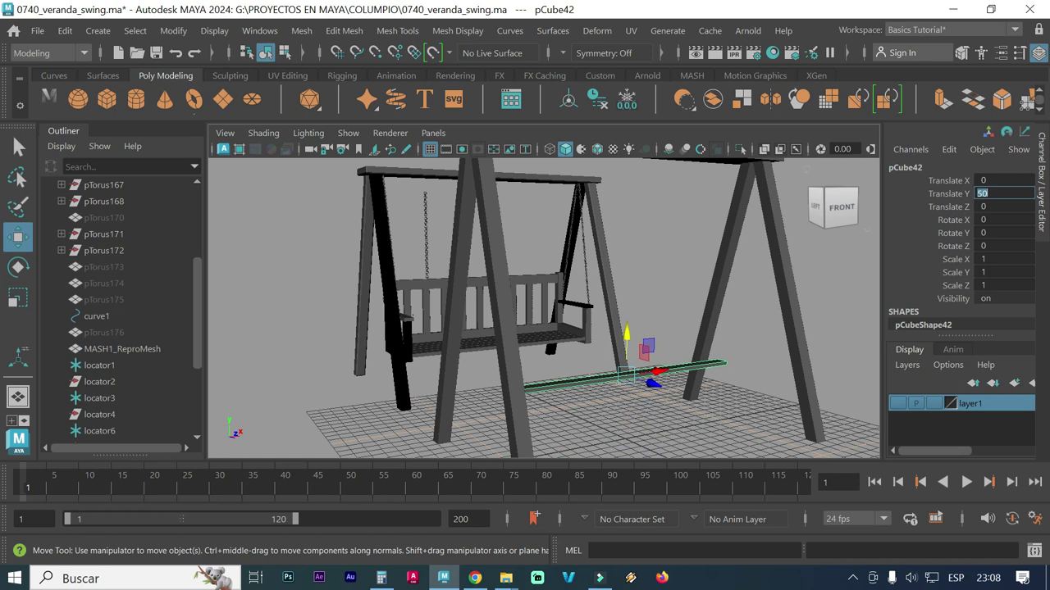
Reselect pCube42 and inspect its height in the front view.
{"action": "left_click", "coordinate": [620, 285]}
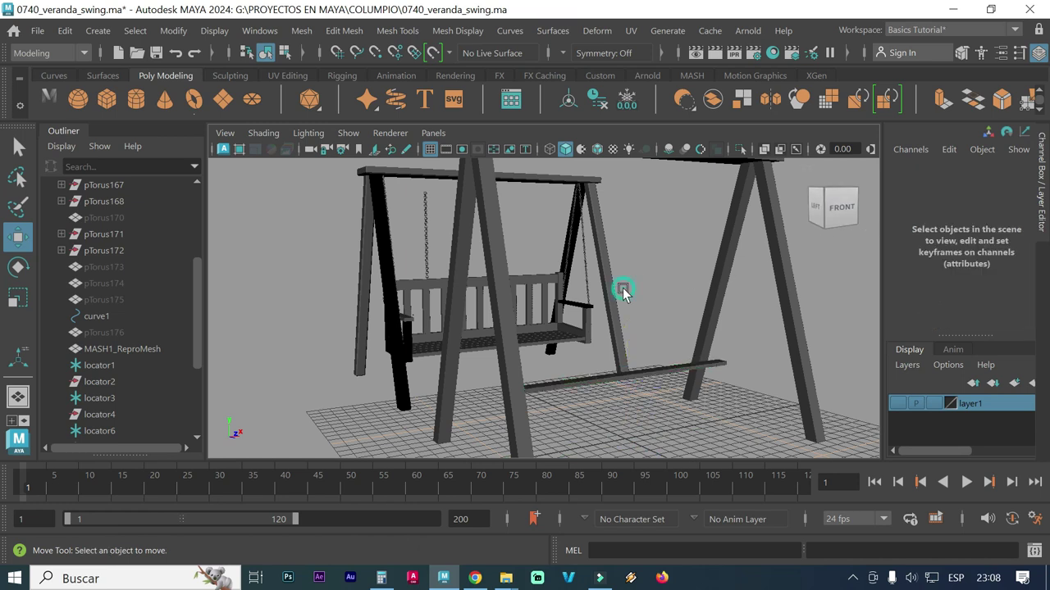
{"action": "left_click", "coordinate": [622, 381]}
{"action": "key", "text": "space"}
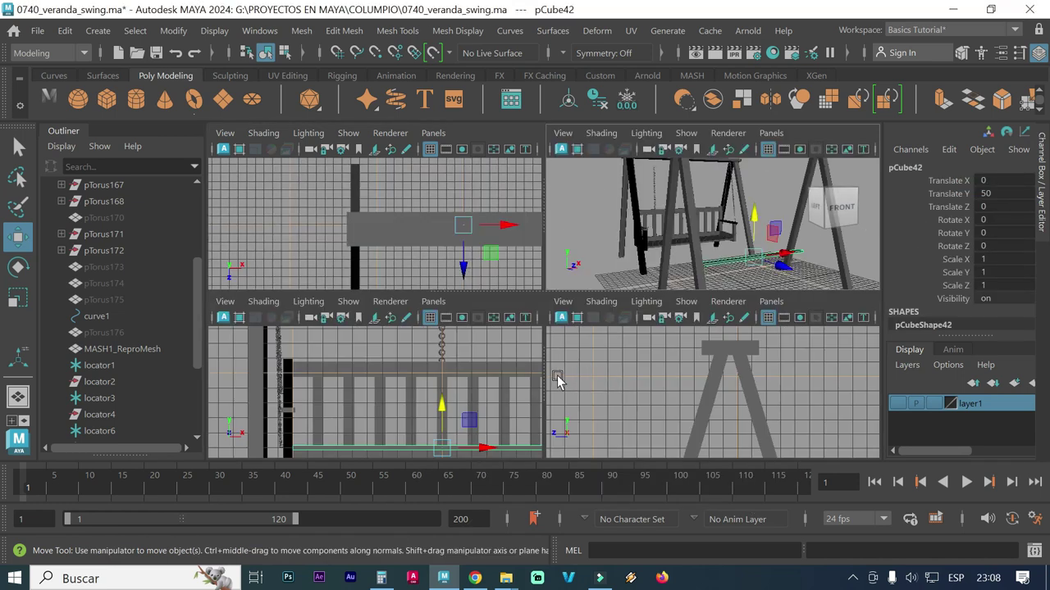
{"action": "key", "text": "space"}
{"action": "scroll", "coordinate": [564, 388], "scroll_direction": "down", "scroll_amount": 2}
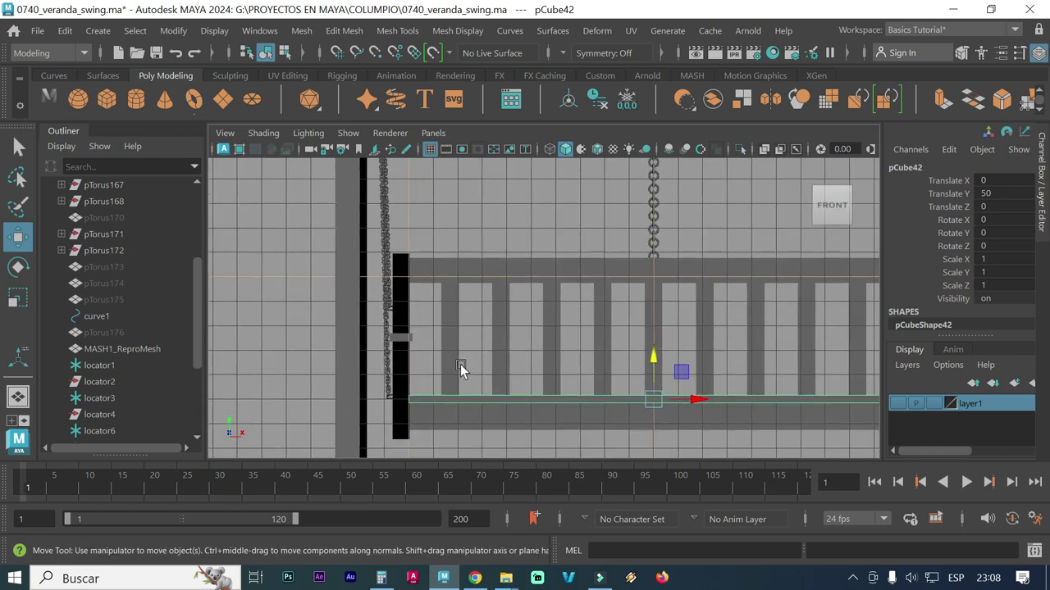
{"action": "scroll", "coordinate": [535, 386], "scroll_direction": "down", "scroll_amount": 1}
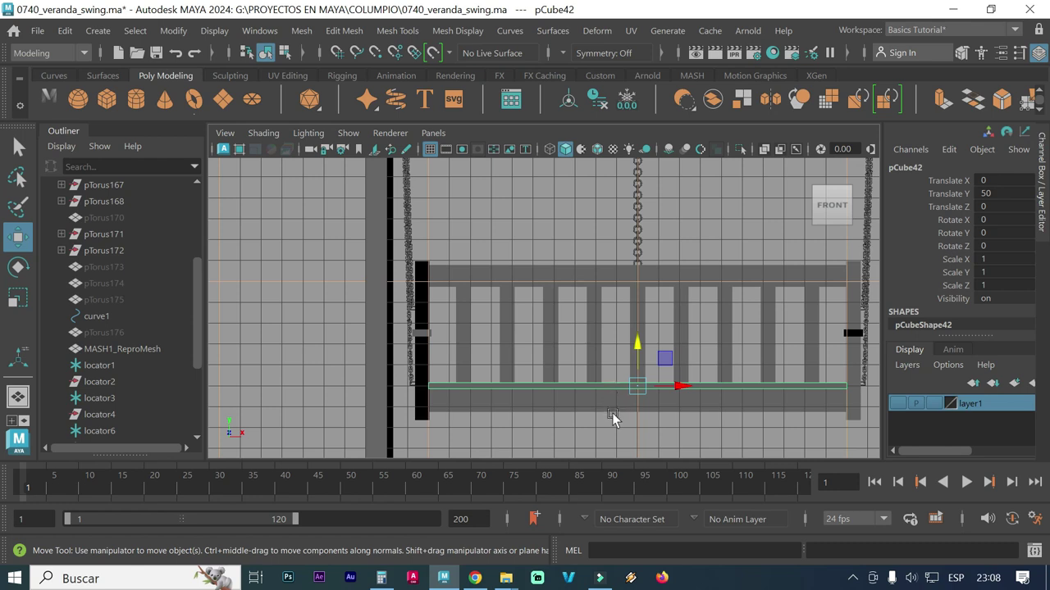
{"action": "key", "text": "space"}
{"action": "key", "text": "space"}
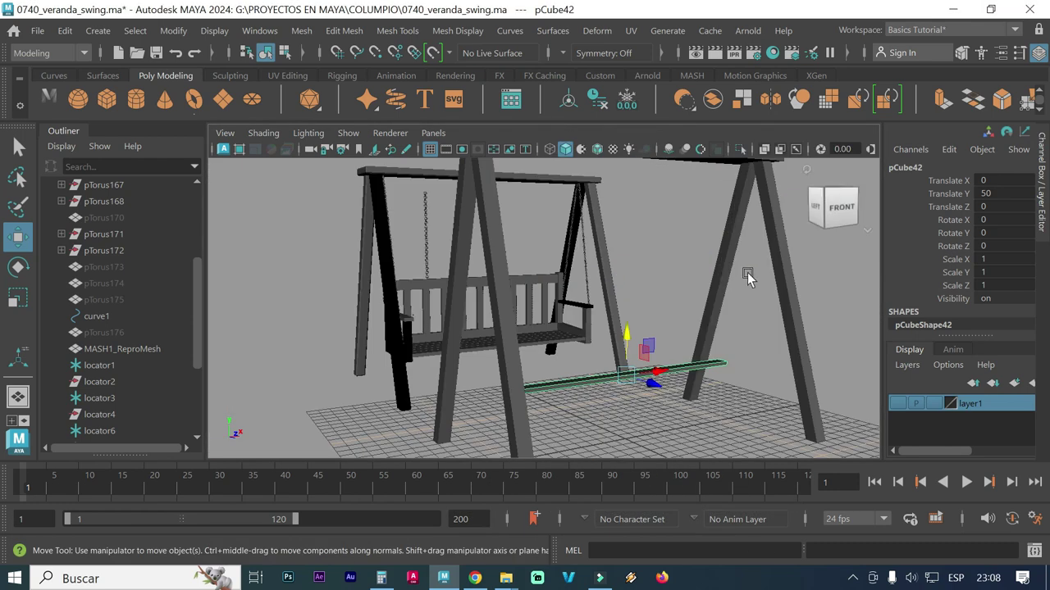
{"action": "scroll", "coordinate": [609, 398], "scroll_direction": "up", "scroll_amount": 2}
{"action": "scroll", "coordinate": [612, 406], "scroll_direction": "up", "scroll_amount": 2}
{"action": "mouse_move", "coordinate": [613, 410]}
{"action": "left_mouse_down", "text": "alt"}
{"action": "mouse_move", "coordinate": [565, 395]}
{"action": "mouse_move", "coordinate": [631, 406]}
{"action": "left_mouse_up", "text": "alt"}
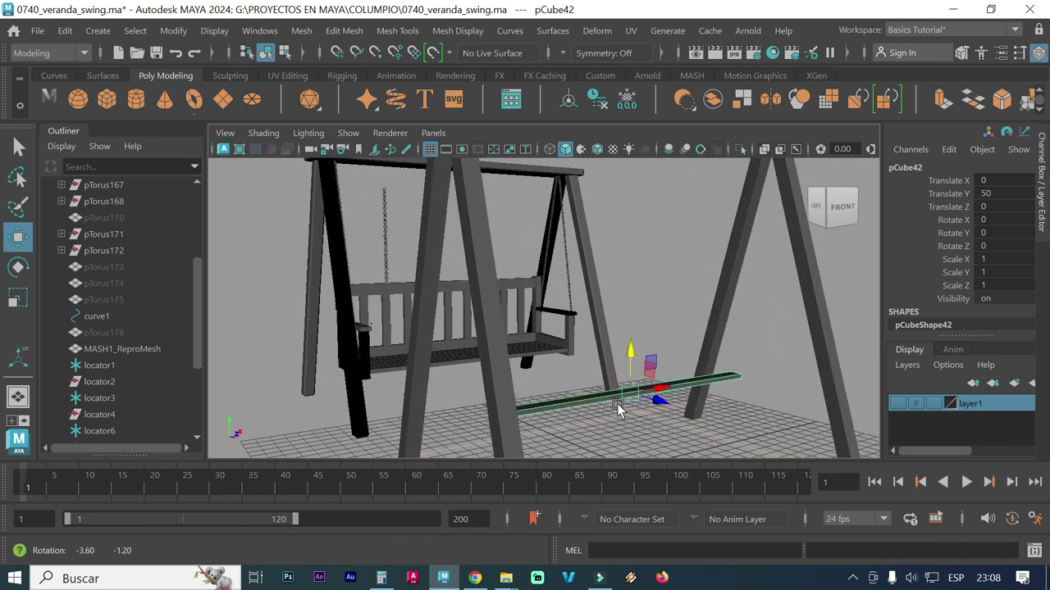
Lower pCube42 to Translate Y 40 in the Channel Box.
{"action": "left_click", "coordinate": [982, 193]}
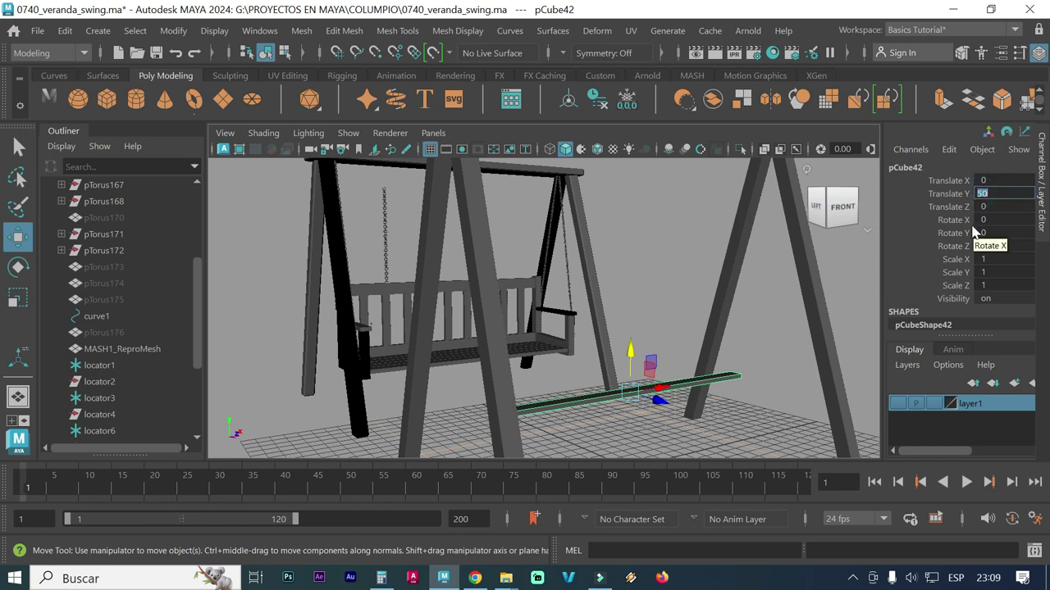
{"action": "type", "text": "40"}
{"action": "key", "text": "Return"}
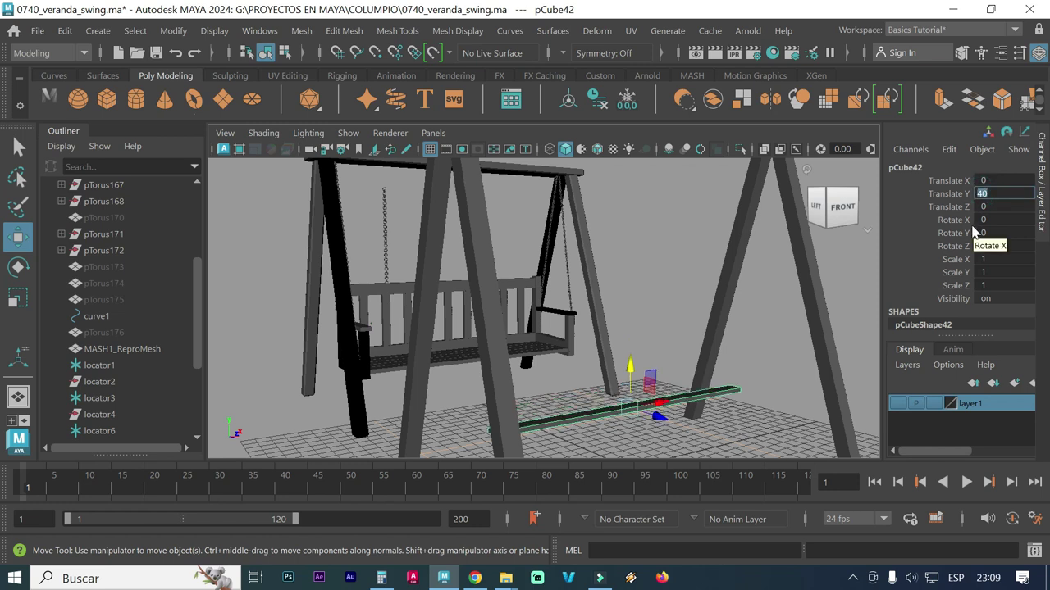
{"action": "key", "text": "BackSpace"}
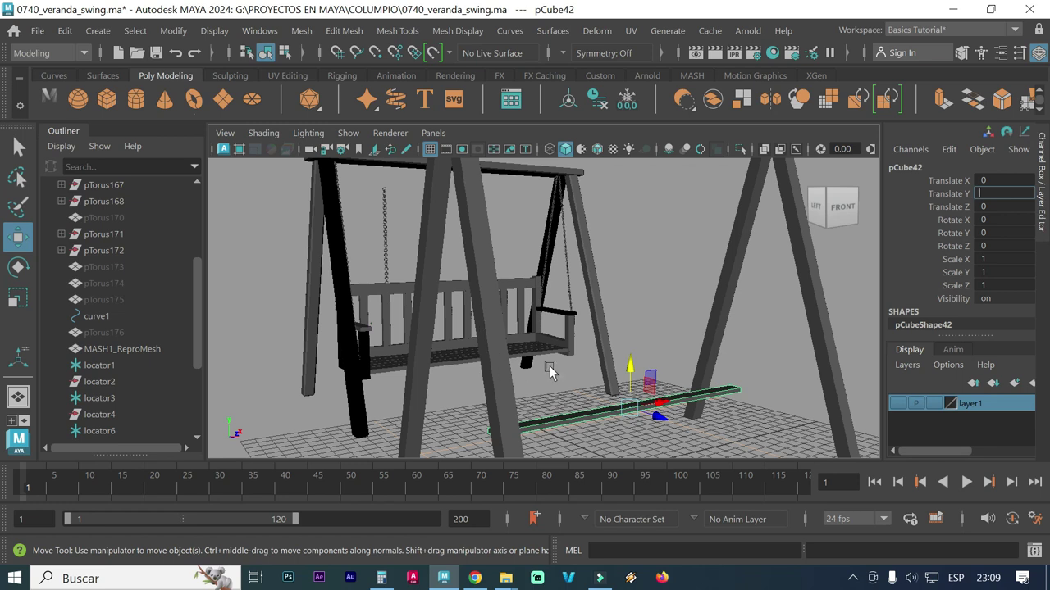
{"action": "left_click", "coordinate": [550, 366]}
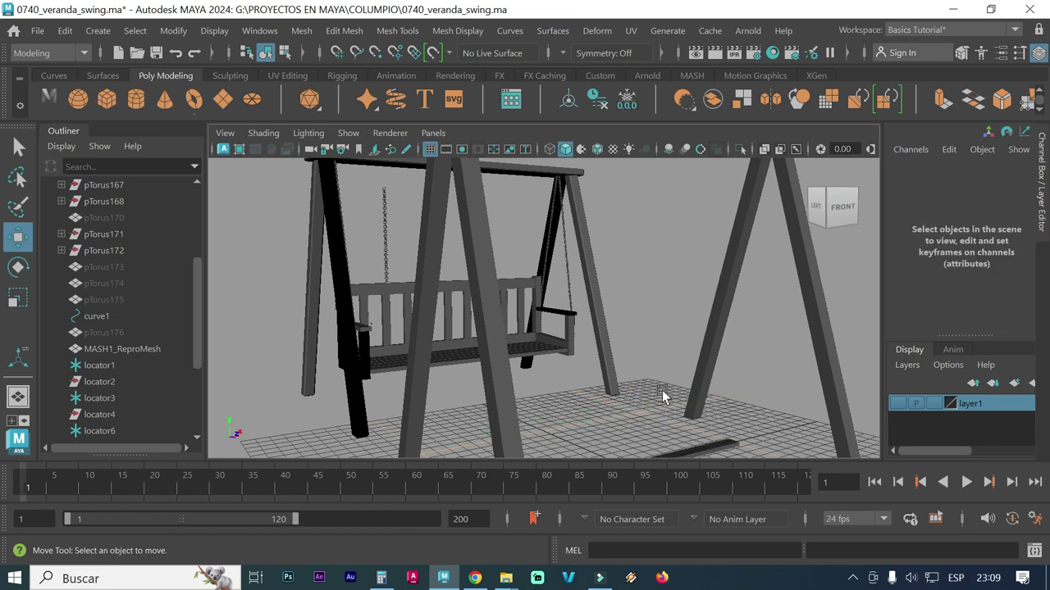
{"action": "key", "text": "ctrl+z"}
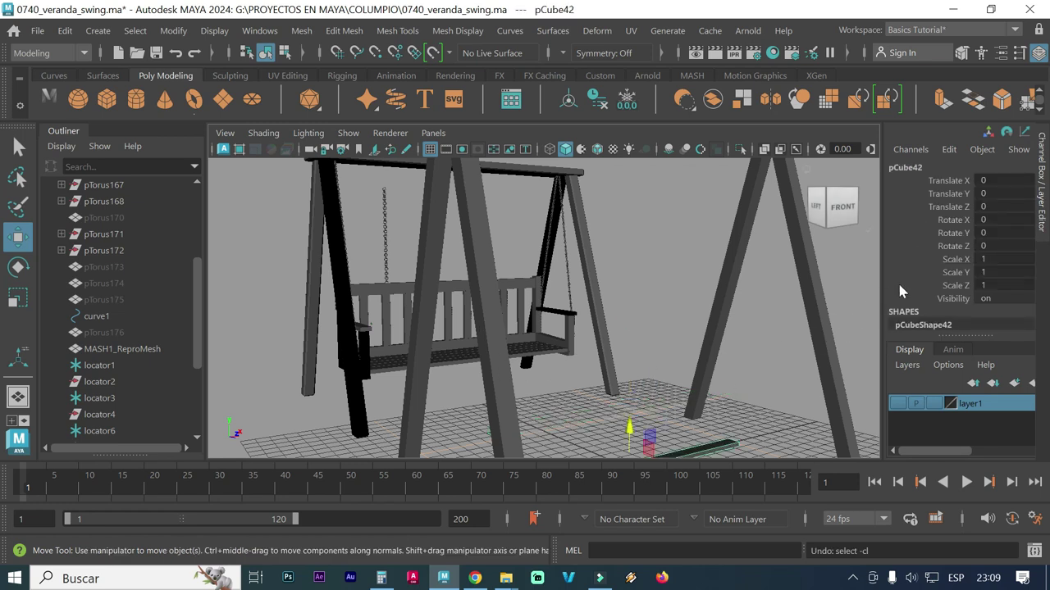
{"action": "double_click", "coordinate": [996, 194]}
{"action": "key", "text": "Return"}
Reselect pCube42, maximize the perspective view and tumble to look along the beam.
{"action": "left_click", "coordinate": [647, 317]}
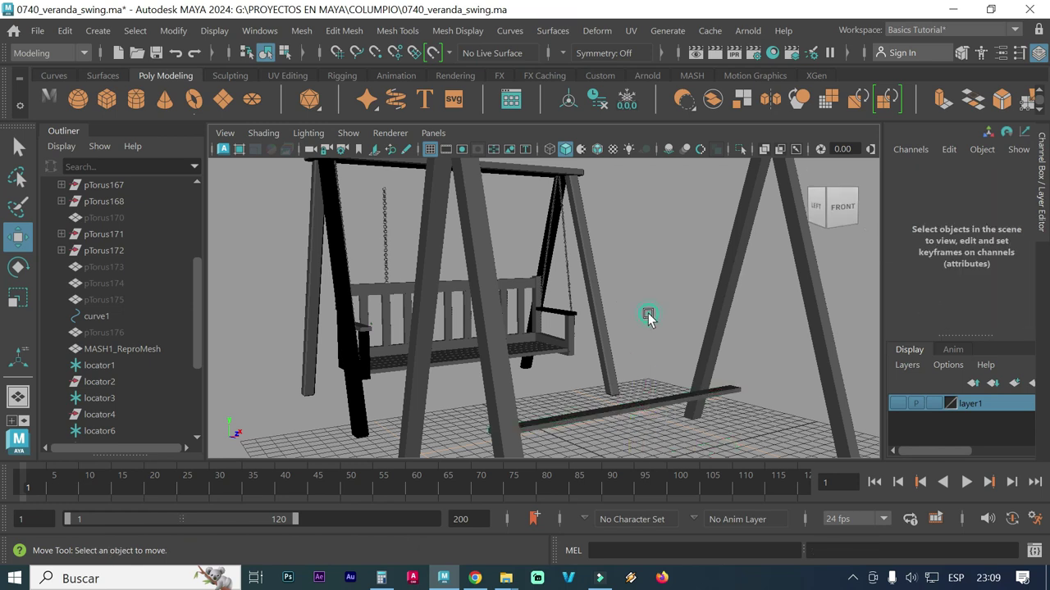
{"action": "left_click", "coordinate": [660, 399]}
{"action": "key", "text": "space"}
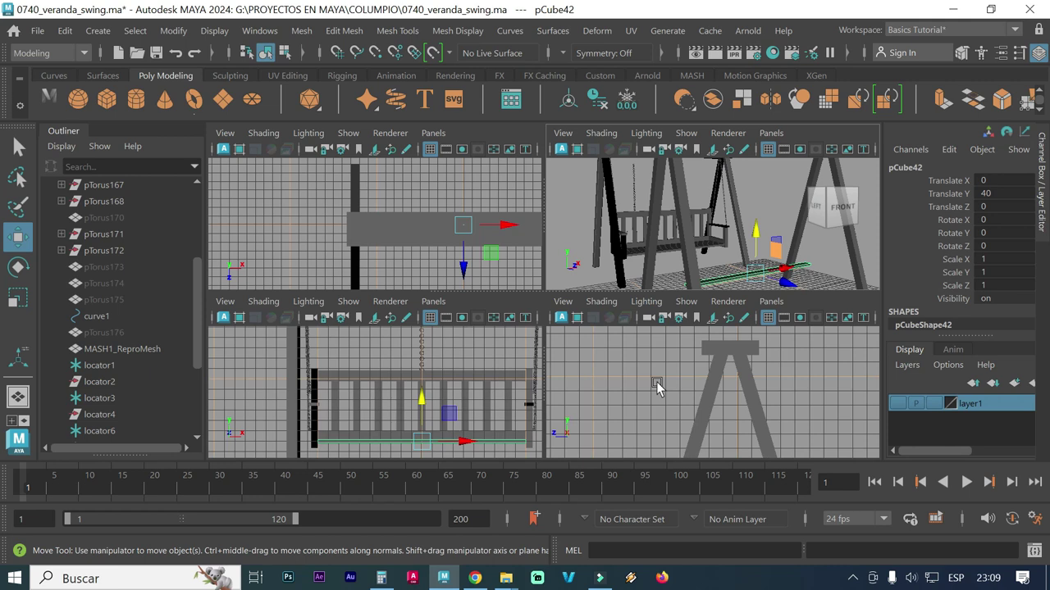
{"action": "key", "text": "space"}
{"action": "key", "text": "space"}
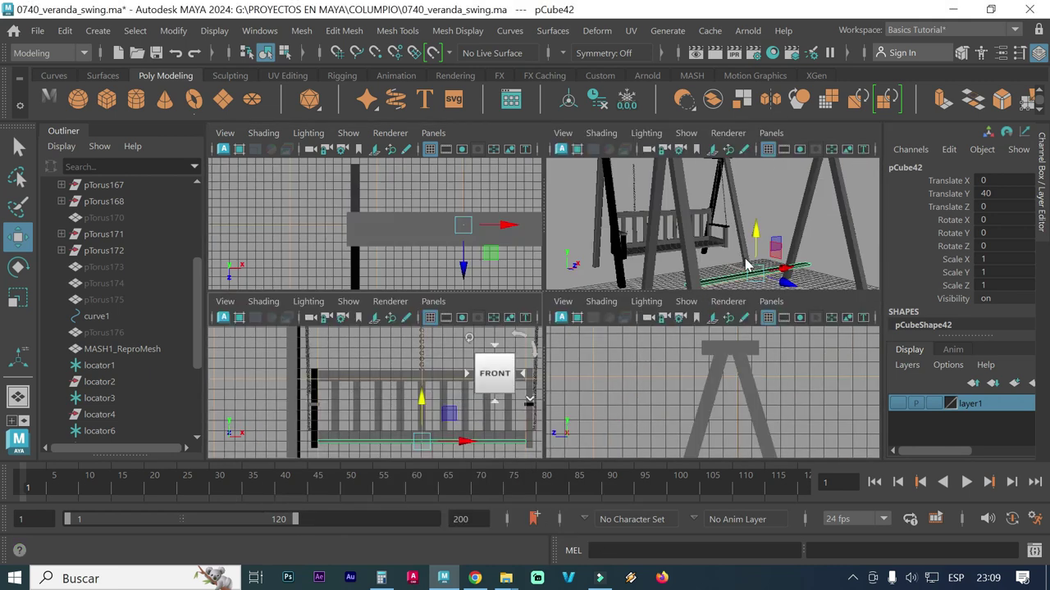
{"action": "key", "text": "space"}
{"action": "mouse_move", "coordinate": [587, 329]}
{"action": "left_mouse_down", "text": "alt"}
{"action": "mouse_move", "coordinate": [626, 342]}
{"action": "mouse_move", "coordinate": [633, 377]}
{"action": "mouse_move", "coordinate": [666, 344]}
{"action": "mouse_move", "coordinate": [591, 355]}
{"action": "left_mouse_up", "text": "alt"}
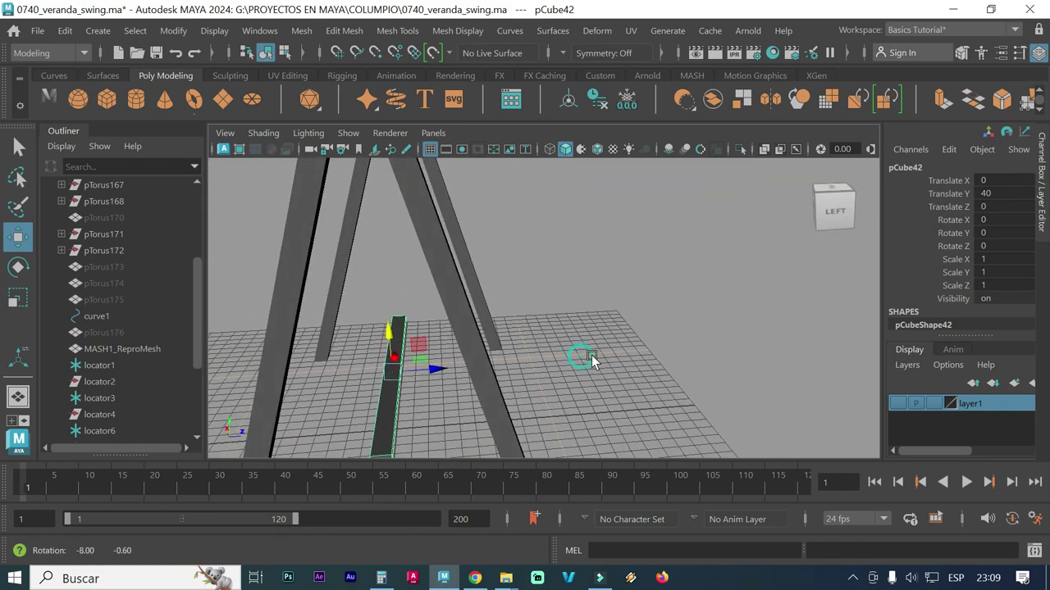
{"action": "mouse_move", "coordinate": [528, 374]}
{"action": "left_mouse_down", "text": "alt"}
{"action": "mouse_move", "coordinate": [547, 384]}
{"action": "mouse_move", "coordinate": [535, 383]}
{"action": "left_mouse_up", "text": "alt"}
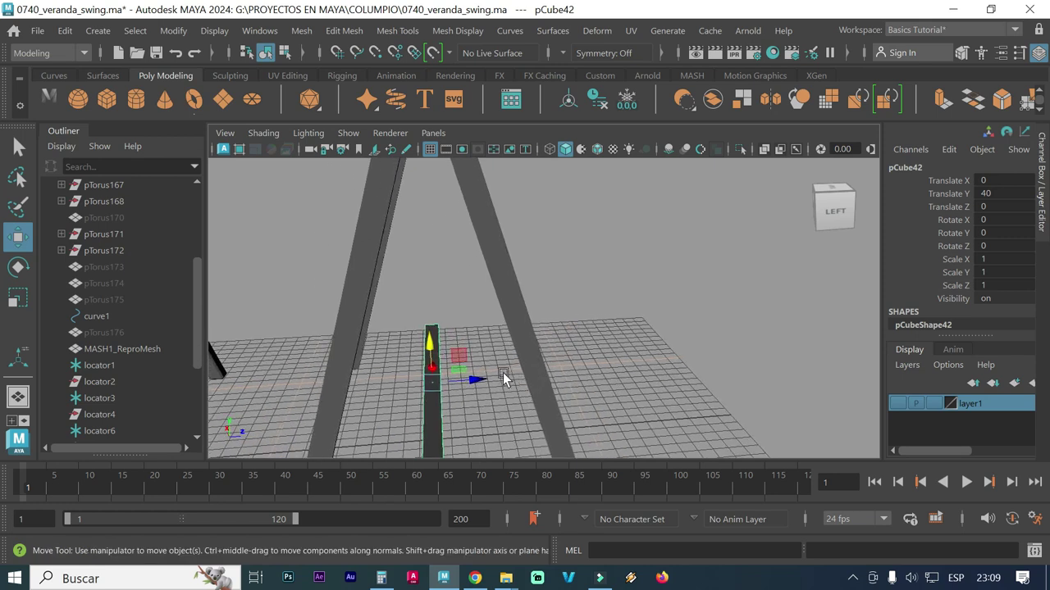
{"action": "left_click", "coordinate": [479, 381]}
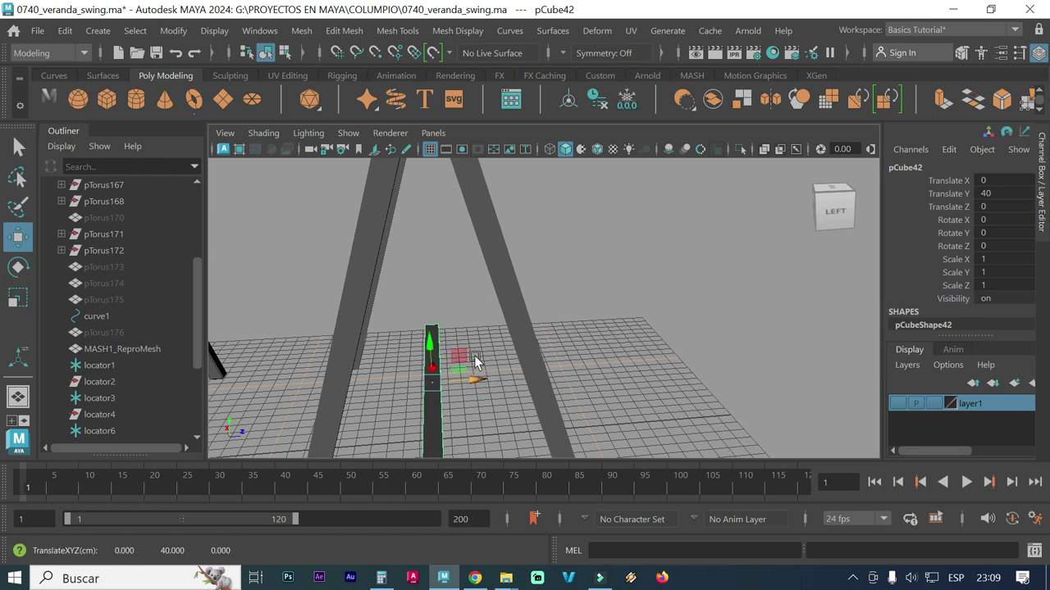
{"action": "left_click", "coordinate": [72, 30]}
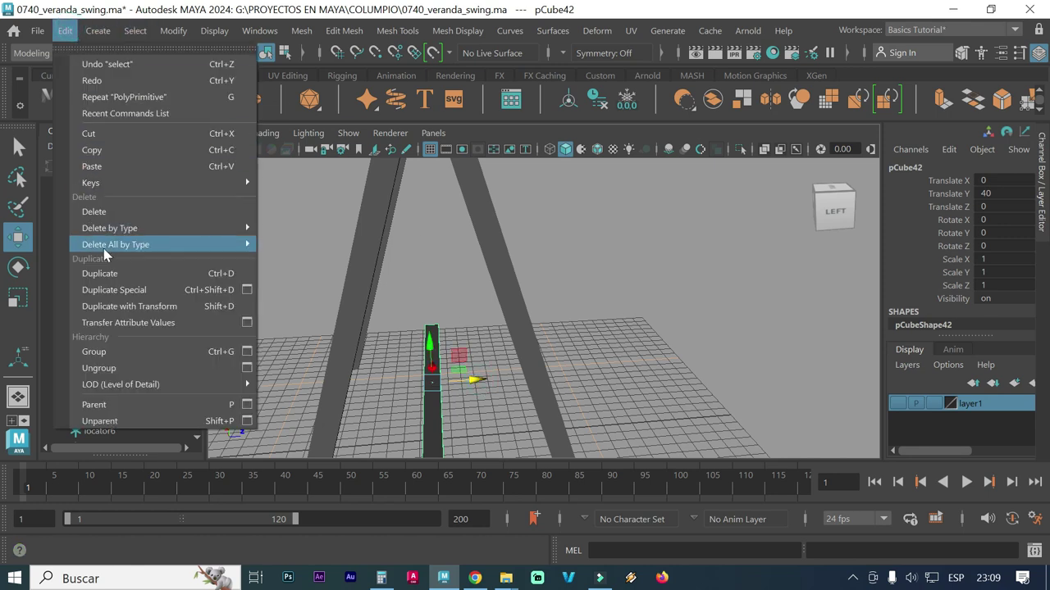
Duplicate Special the beam with Translate Z 10 and Scale Z -1, creating mirrored pCube43.
{"action": "left_click", "coordinate": [245, 291]}
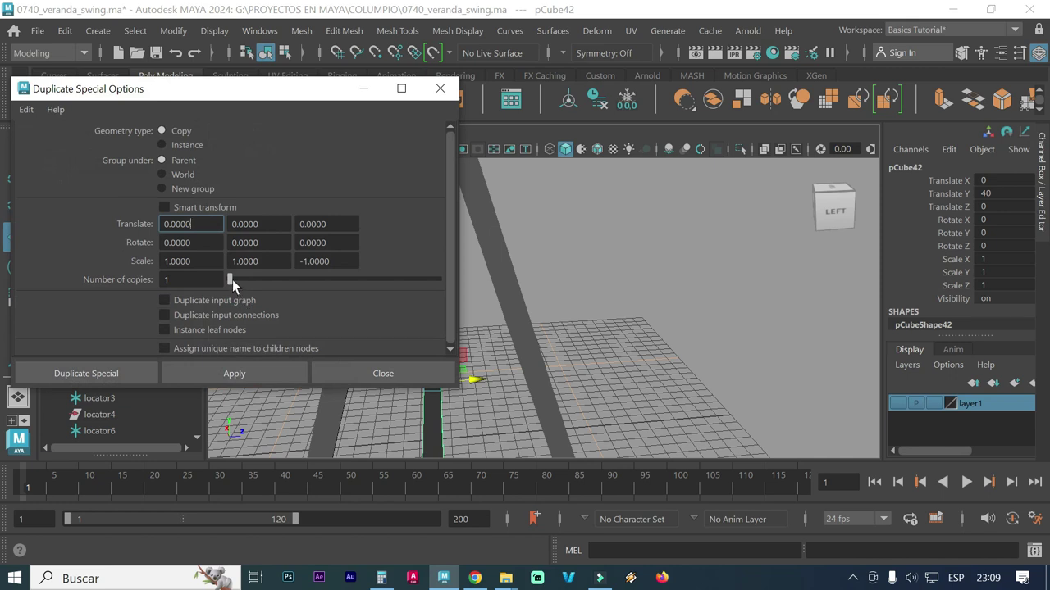
{"action": "left_click_drag", "start_coordinate": [313, 101], "coordinate": [260, 72]}
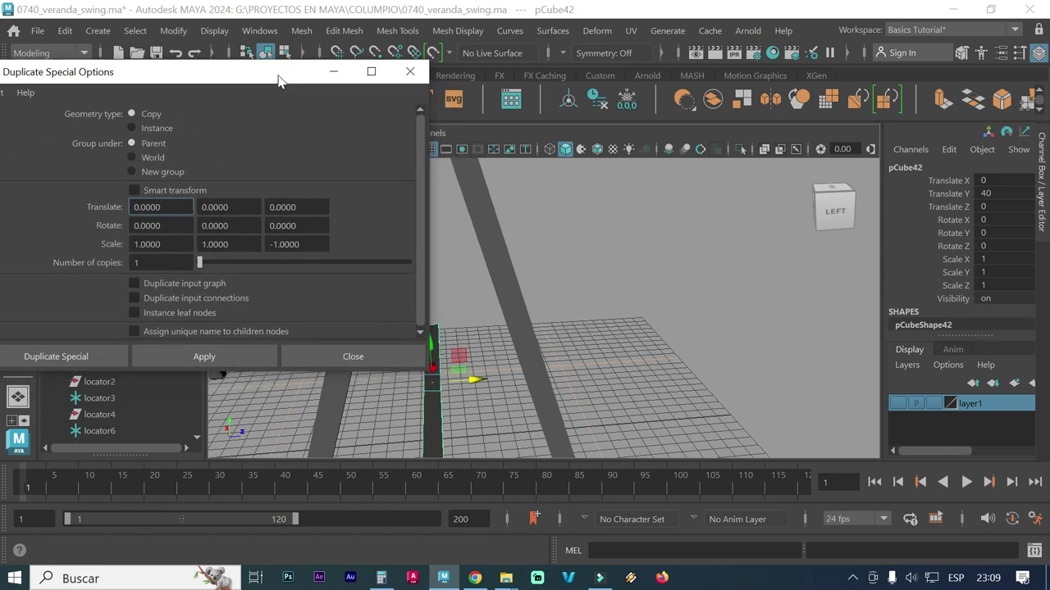
{"action": "left_click", "coordinate": [138, 194]}
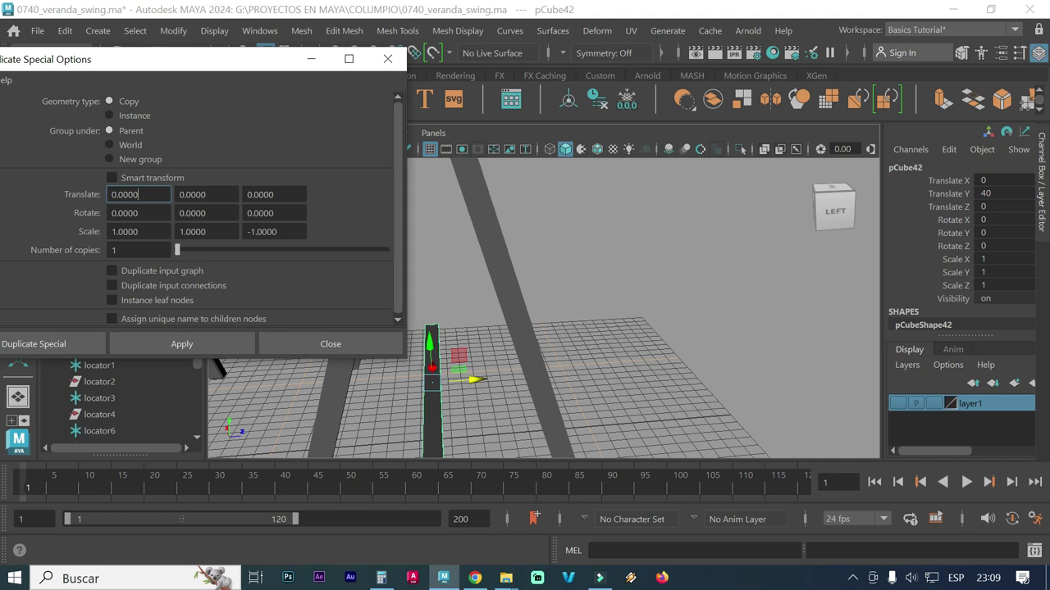
{"action": "key", "text": "Tab"}
{"action": "key", "text": "Tab"}
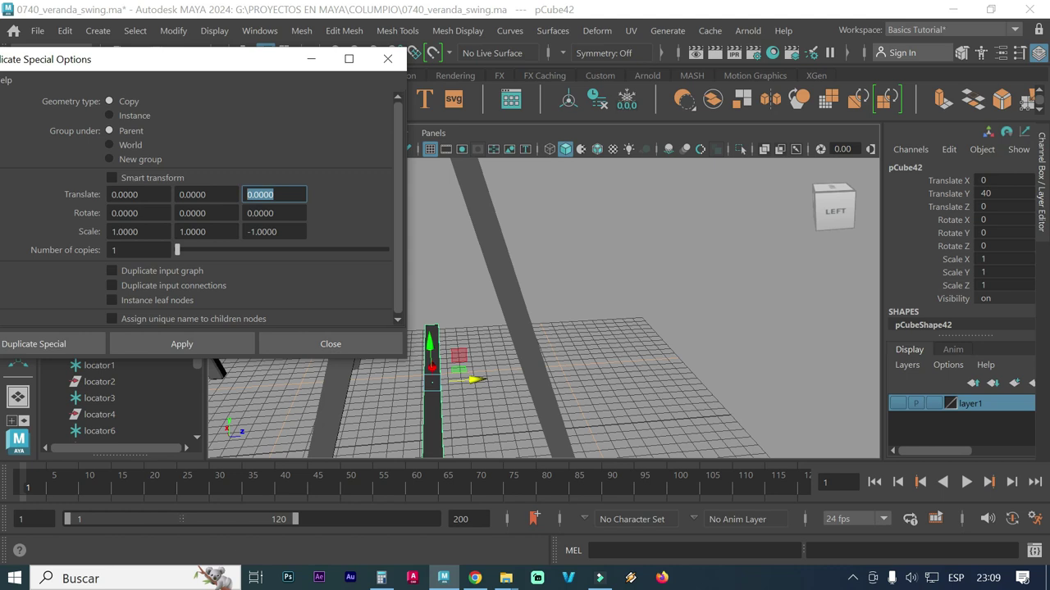
{"action": "type", "text": "10"}
{"action": "left_click", "coordinate": [191, 341]}
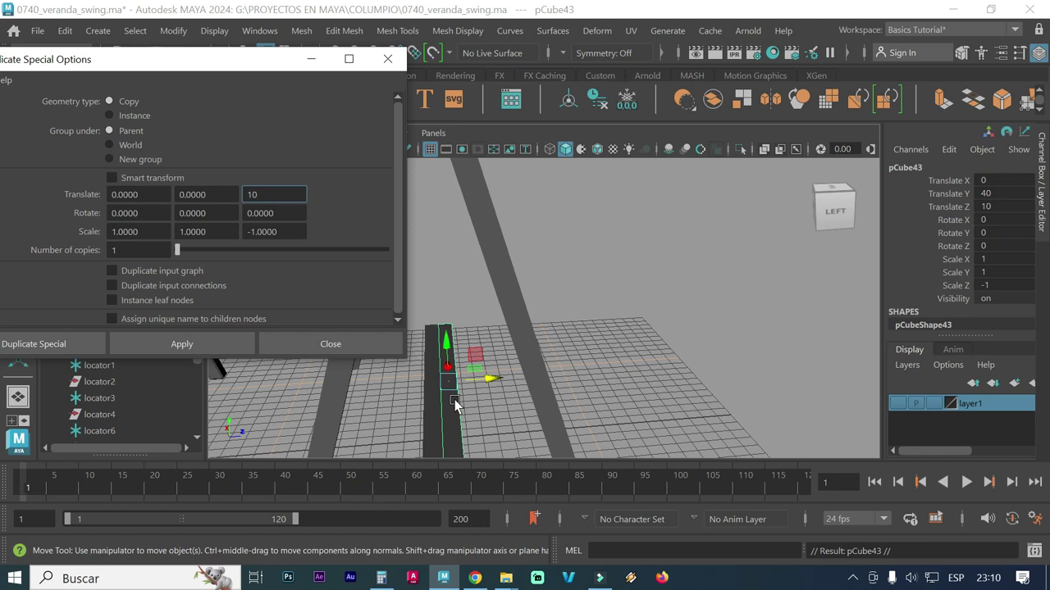
{"action": "left_click_drag", "start_coordinate": [582, 411], "coordinate": [501, 398], "text": "alt"}
{"action": "scroll", "coordinate": [502, 397], "scroll_direction": "up", "scroll_amount": 1}
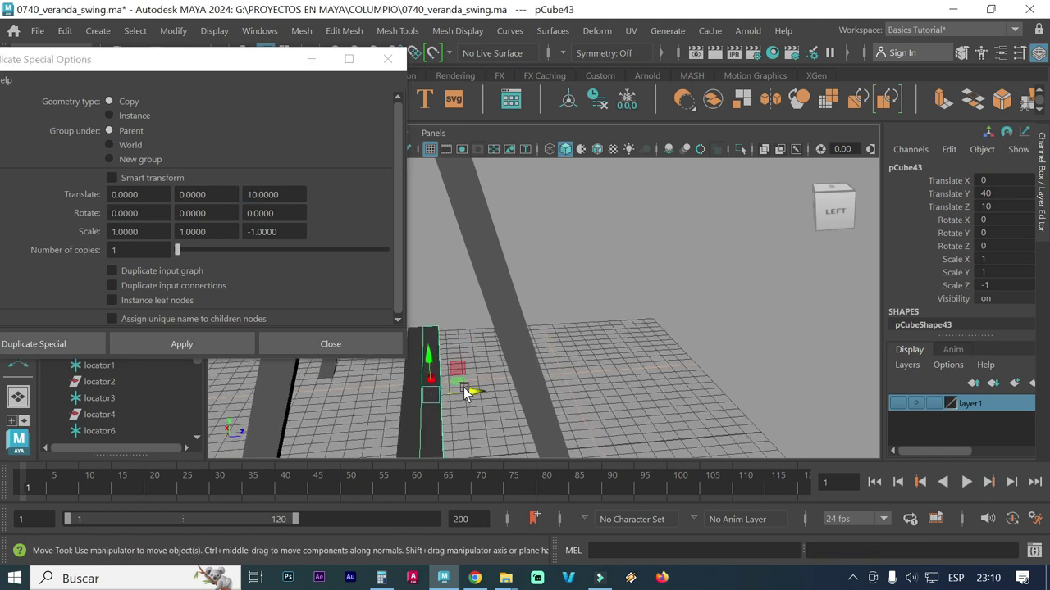
{"action": "scroll", "coordinate": [469, 393], "scroll_direction": "up", "scroll_amount": 2}
{"action": "scroll", "coordinate": [550, 369], "scroll_direction": "up", "scroll_amount": 1}
{"action": "scroll", "coordinate": [529, 387], "scroll_direction": "up", "scroll_amount": 1}
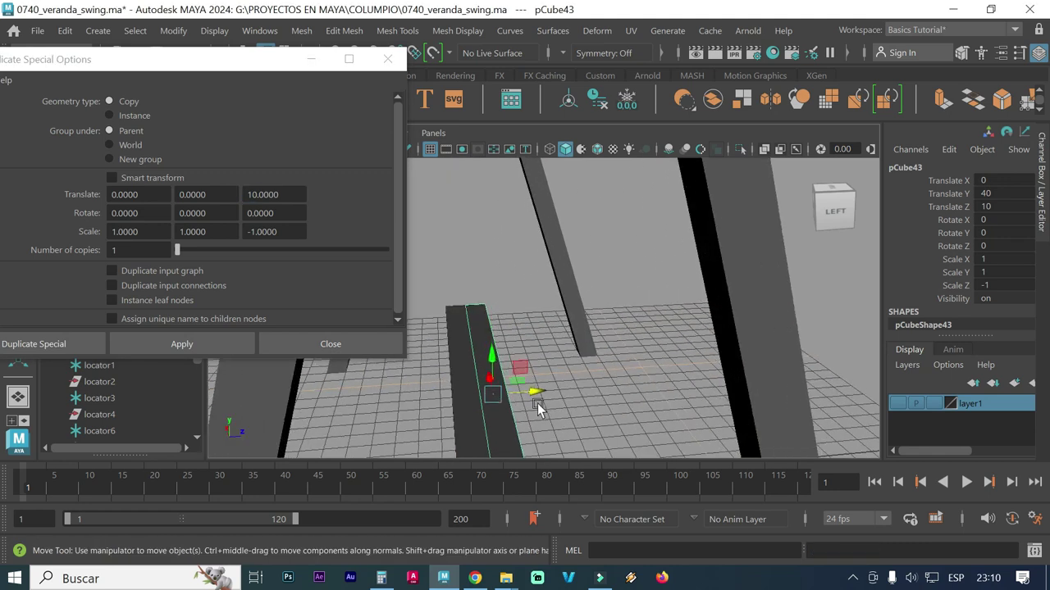
{"action": "scroll", "coordinate": [539, 410], "scroll_direction": "down", "scroll_amount": 1}
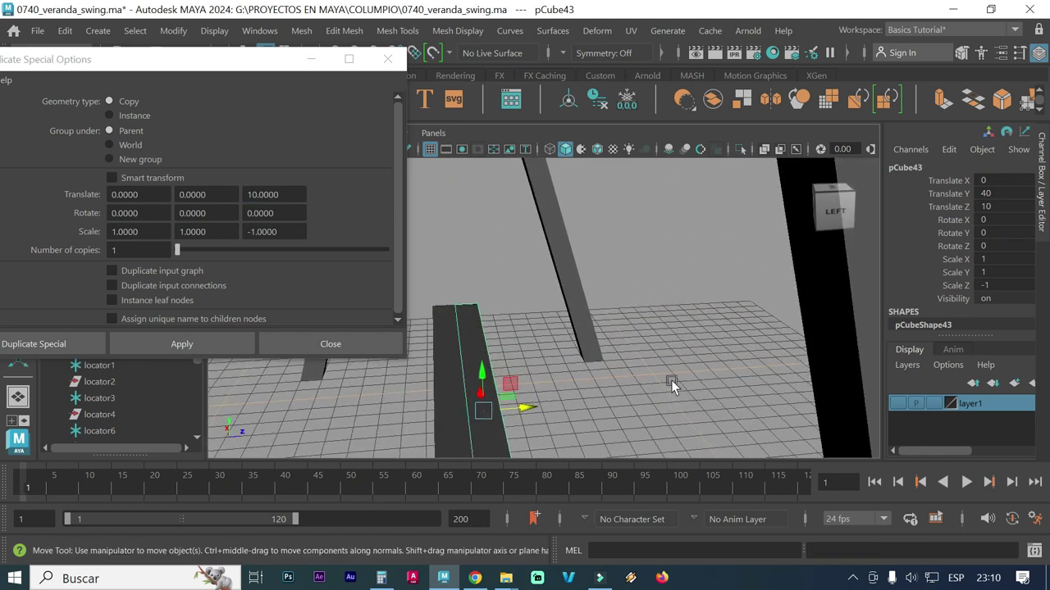
{"action": "scroll", "coordinate": [500, 385], "scroll_direction": "down", "scroll_amount": 1}
{"action": "scroll", "coordinate": [454, 356], "scroll_direction": "down", "scroll_amount": 1}
{"action": "mouse_move", "coordinate": [487, 397]}
{"action": "left_mouse_down", "text": "alt"}
{"action": "mouse_move", "coordinate": [472, 398]}
{"action": "mouse_move", "coordinate": [513, 384]}
{"action": "left_mouse_up", "text": "alt"}
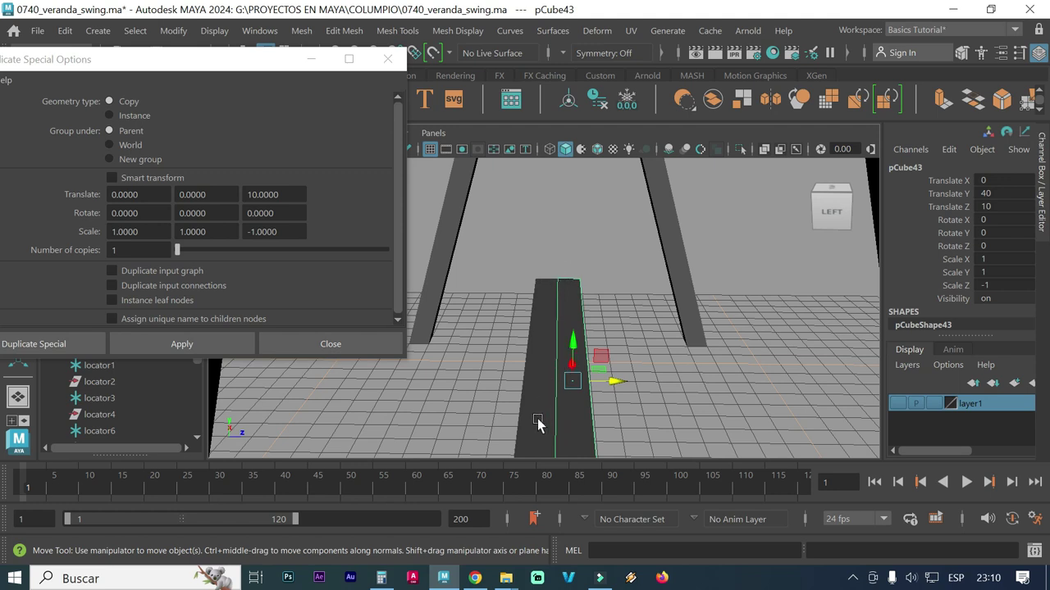
Select beam pCube42 and create a mirrored trial copy offset 20 along Z.
{"action": "left_click", "coordinate": [536, 390]}
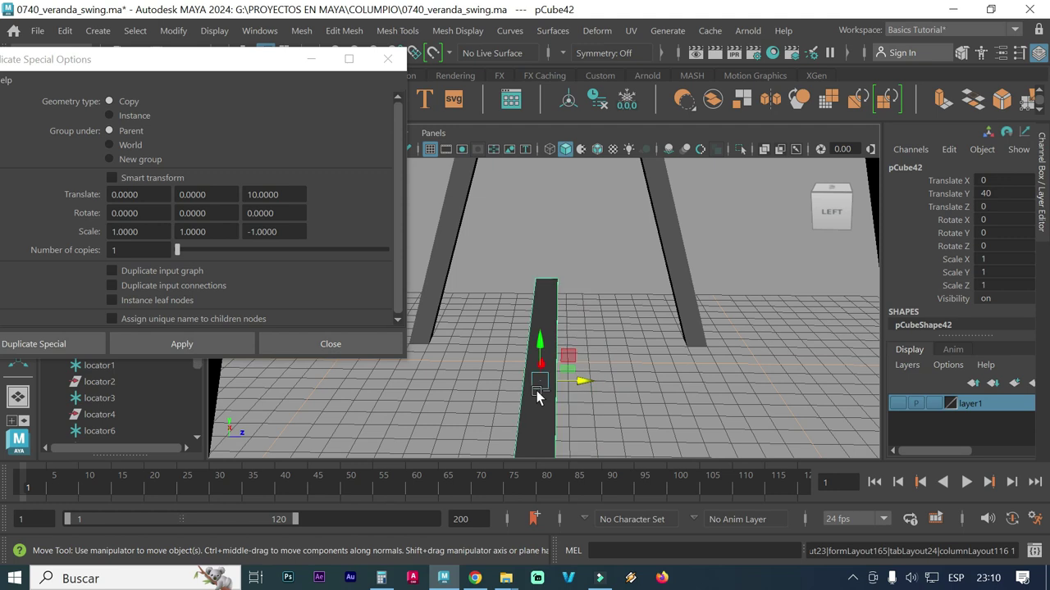
{"action": "left_click_drag", "start_coordinate": [579, 383], "coordinate": [597, 384]}
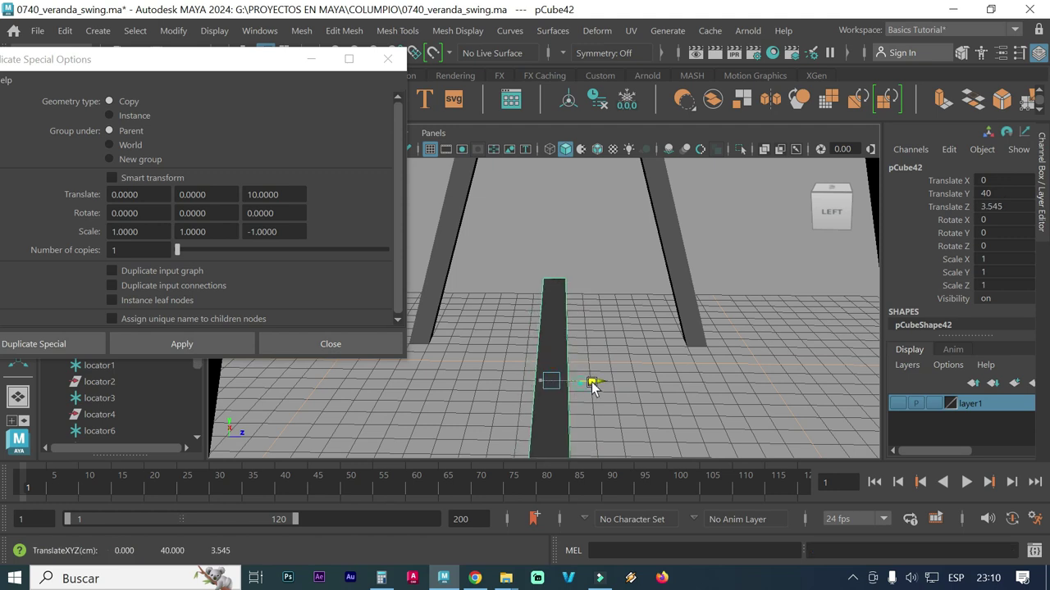
{"action": "key", "text": "ctrl+z"}
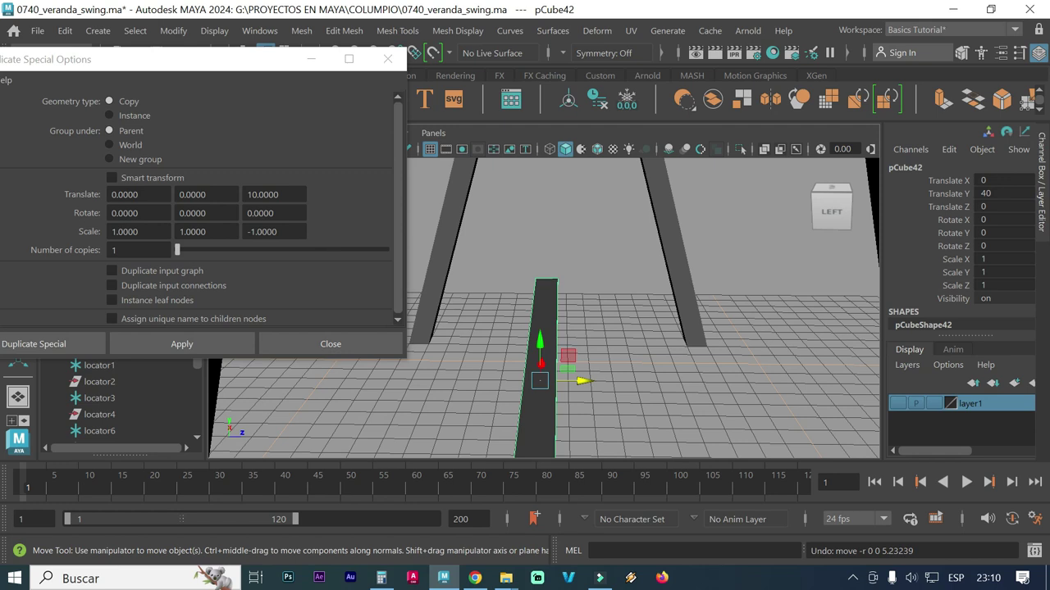
{"action": "left_click", "coordinate": [275, 194]}
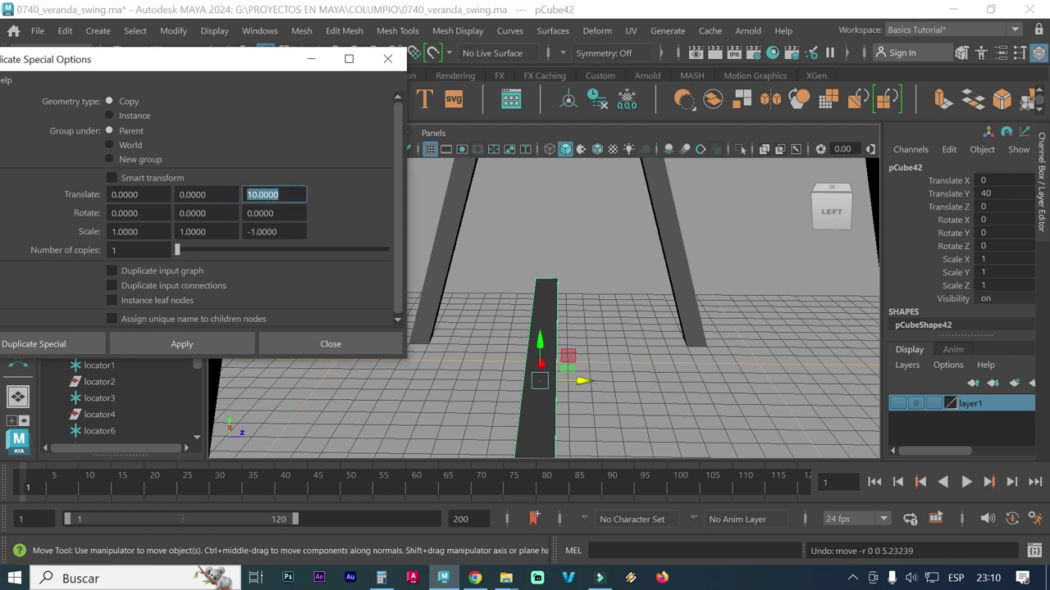
{"action": "type", "text": "15"}
{"action": "type", "text": "20"}
{"action": "key", "text": "Return"}
{"action": "left_click", "coordinate": [169, 343]}
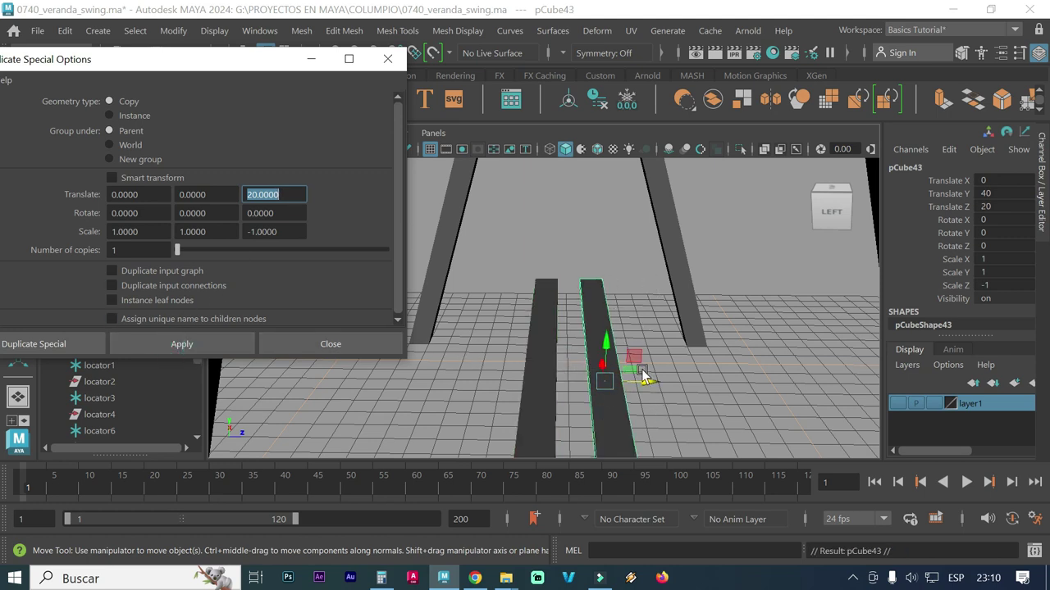
Undo the Z-20 copy and enter 12 as the Translate Z offset instead.
{"action": "left_click", "coordinate": [615, 402]}
{"action": "key", "text": "ctrl+z"}
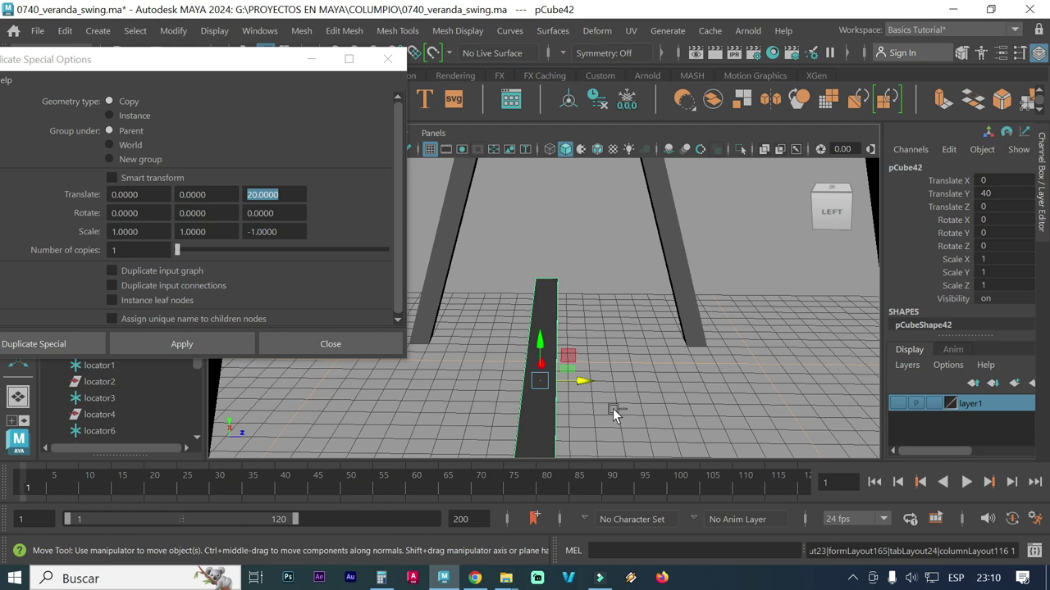
{"action": "left_click_drag", "start_coordinate": [582, 381], "coordinate": [589, 386]}
{"action": "key", "text": "ctrl+z"}
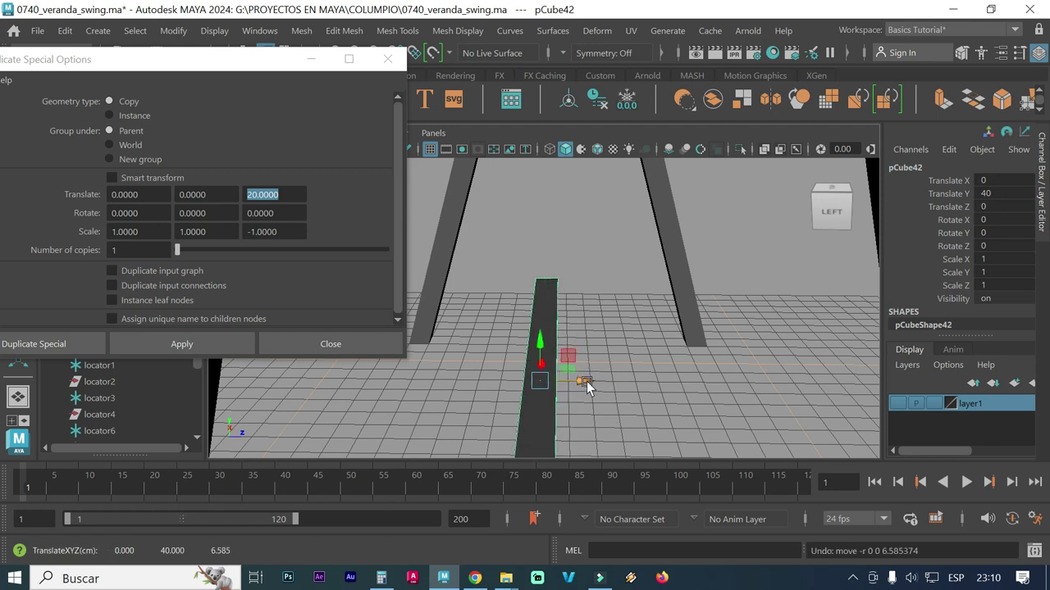
{"action": "left_click", "coordinate": [288, 197]}
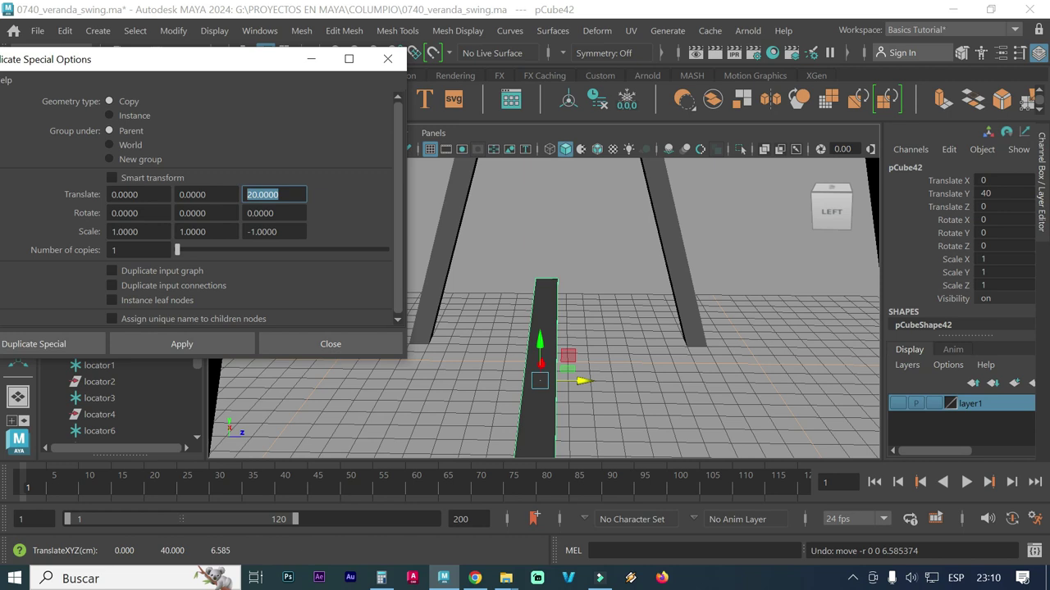
{"action": "type", "text": "12"}
Add five mirrored seat slats spaced 12 apart, ending with pCube47 at Translate Z 60.
{"action": "left_click", "coordinate": [239, 343]}
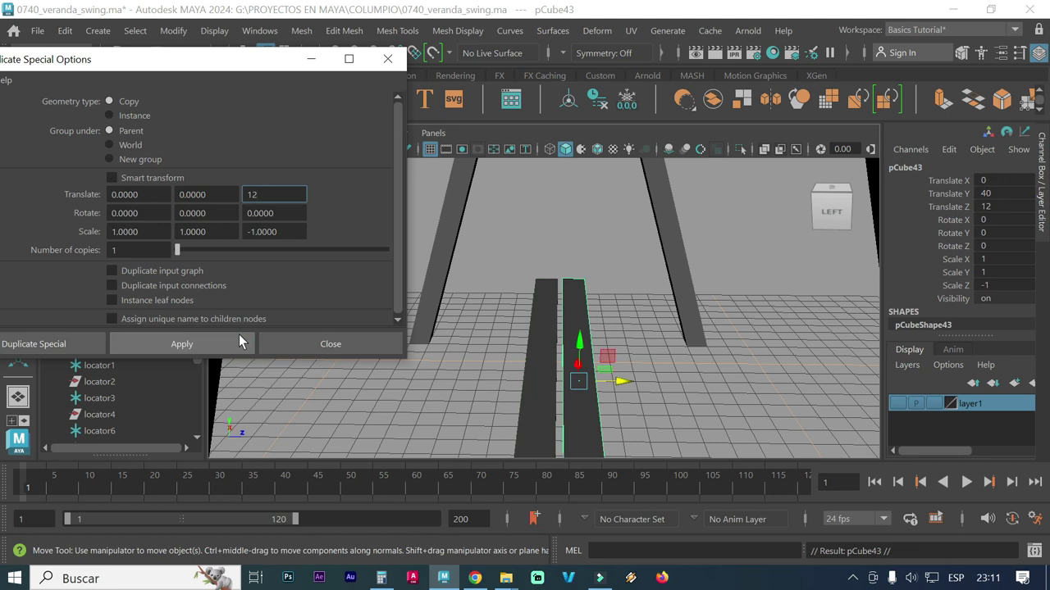
{"action": "left_click", "coordinate": [239, 335]}
{"action": "left_click", "coordinate": [238, 334]}
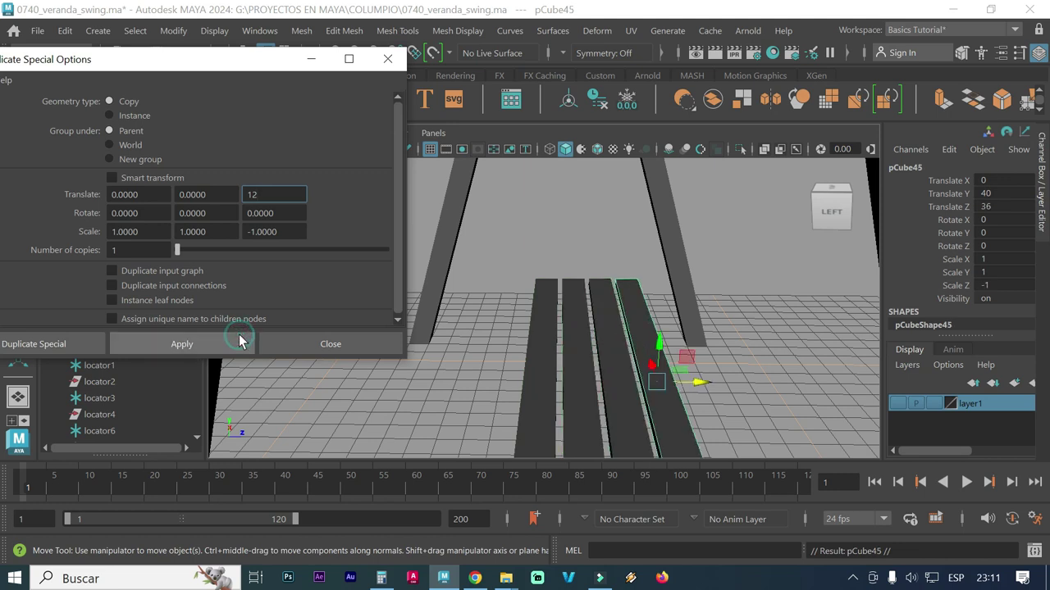
{"action": "left_click", "coordinate": [239, 342]}
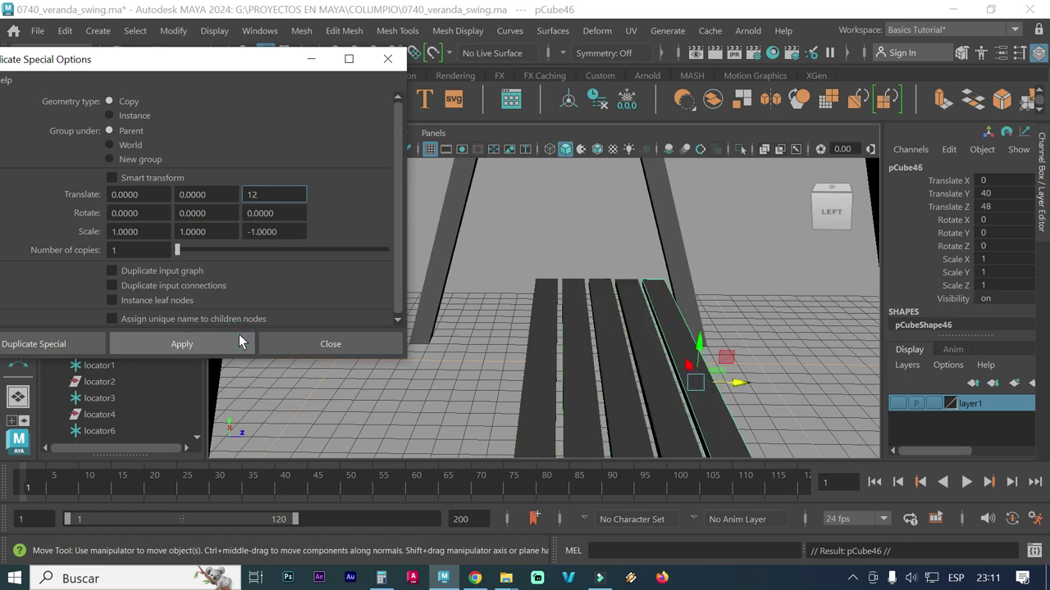
{"action": "right_click_drag", "start_coordinate": [494, 395], "coordinate": [298, 357], "text": "alt"}
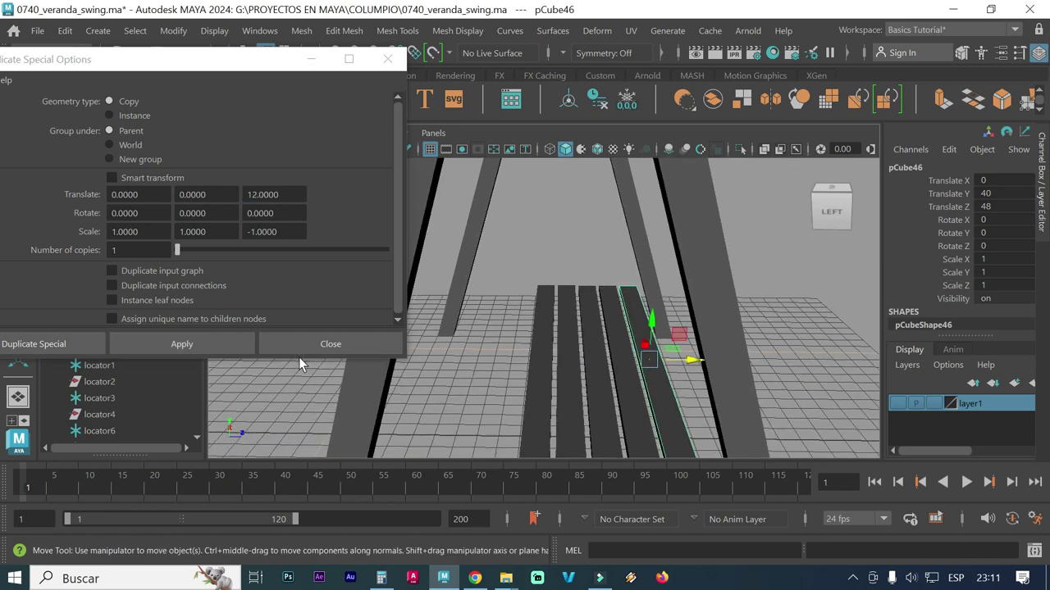
{"action": "mouse_move", "coordinate": [477, 385]}
{"action": "left_mouse_down", "text": "alt"}
{"action": "mouse_move", "coordinate": [466, 354]}
{"action": "mouse_move", "coordinate": [483, 358]}
{"action": "left_mouse_up", "text": "alt"}
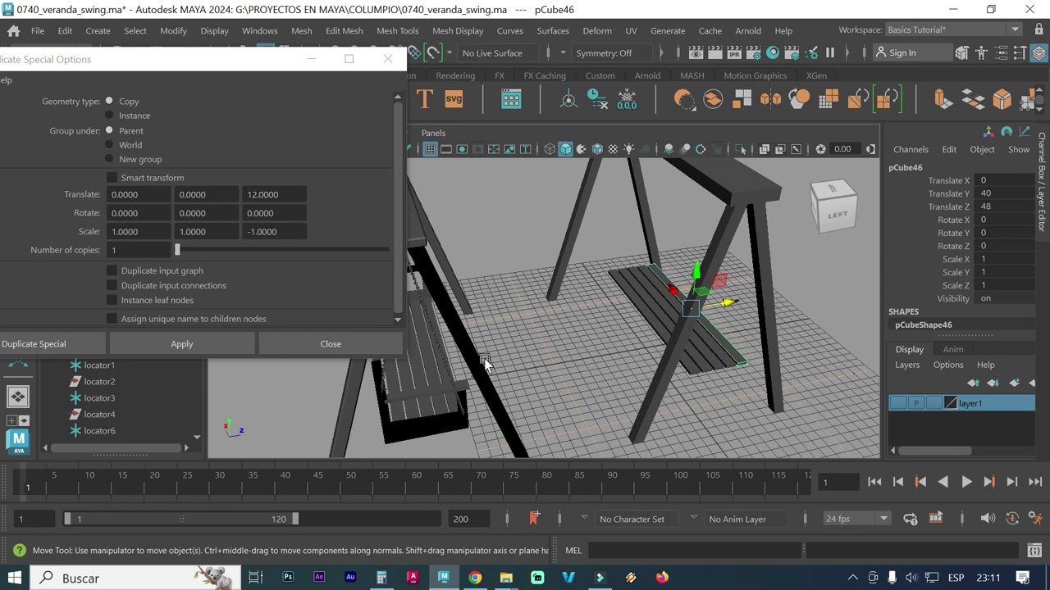
{"action": "left_click", "coordinate": [197, 339]}
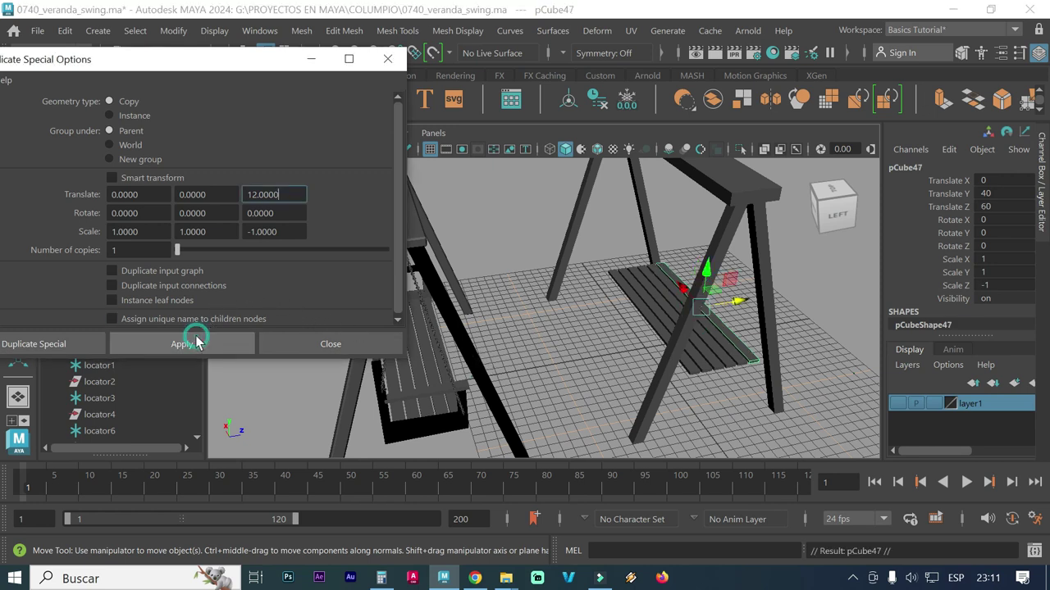
{"action": "left_click_drag", "start_coordinate": [588, 371], "coordinate": [586, 360], "text": "alt"}
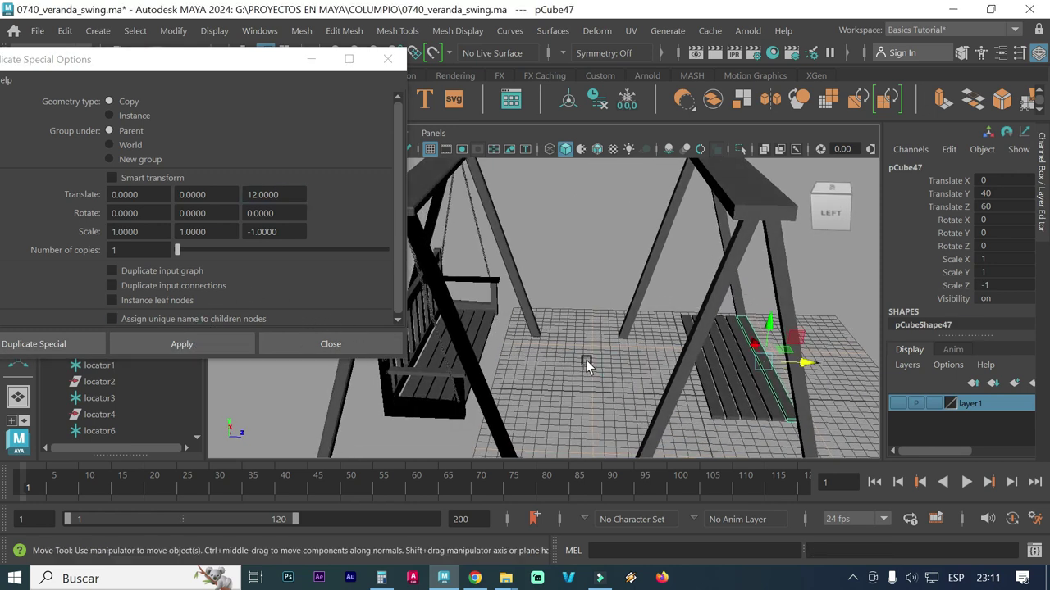
{"action": "middle_click_drag", "start_coordinate": [586, 360], "coordinate": [650, 393], "text": "alt"}
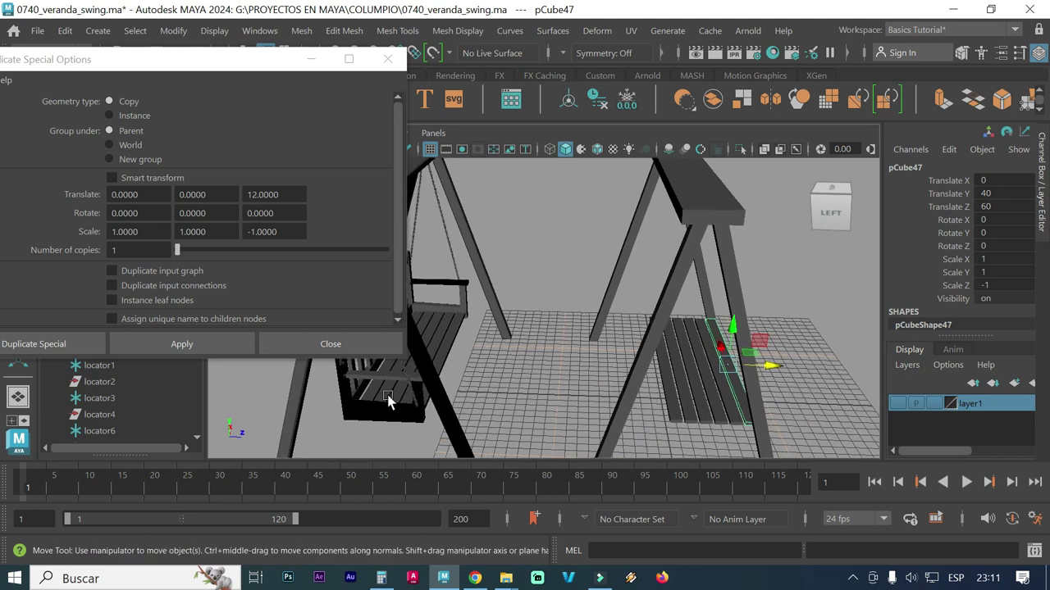
{"action": "middle_click_drag", "start_coordinate": [659, 360], "coordinate": [572, 359], "text": "alt"}
{"action": "right_click_drag", "start_coordinate": [530, 381], "coordinate": [651, 381], "text": "alt"}
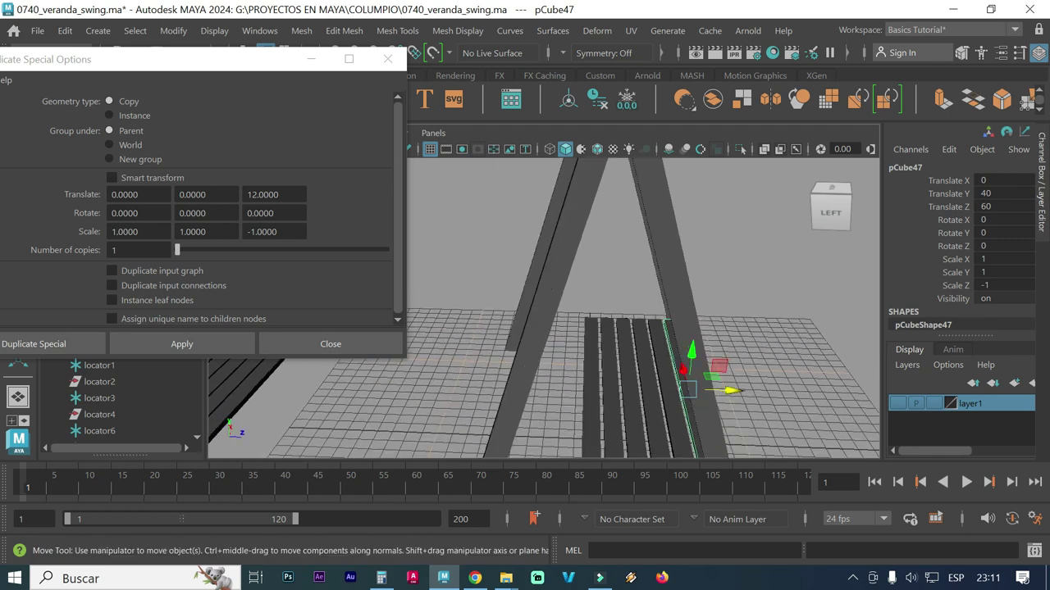
Duplicate the first slat with Translate Z 0 and Scale Z 2 as pCube48, then close the options.
{"action": "left_click", "coordinate": [387, 60]}
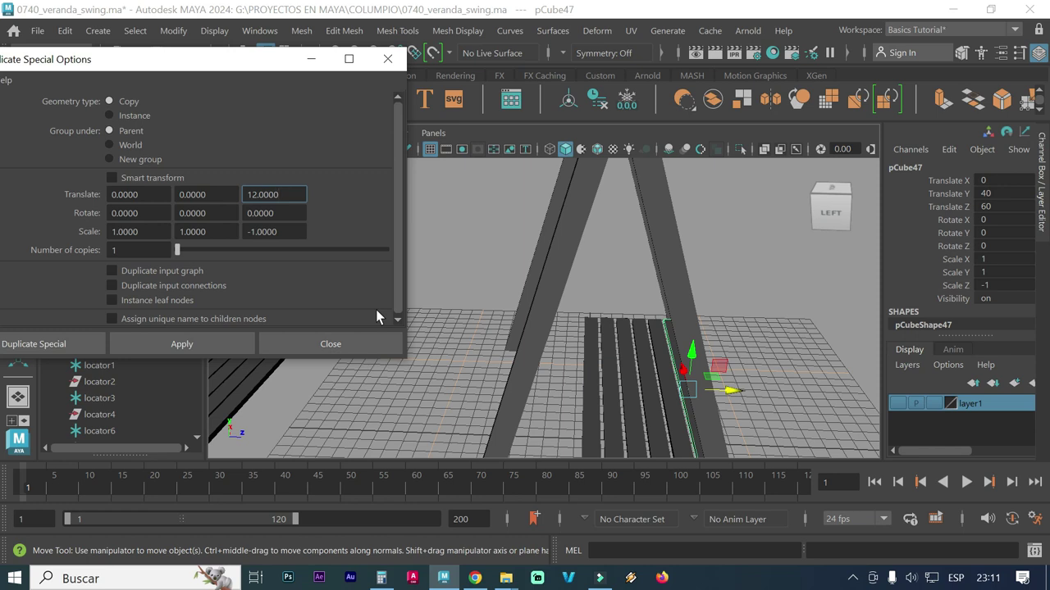
{"action": "left_click", "coordinate": [592, 380]}
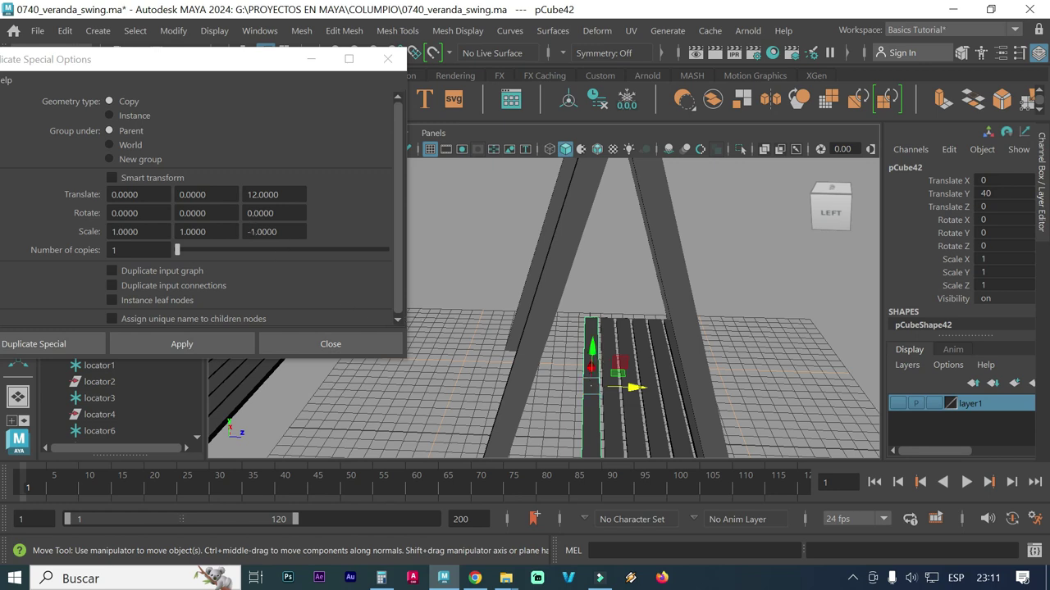
{"action": "left_click", "coordinate": [273, 194]}
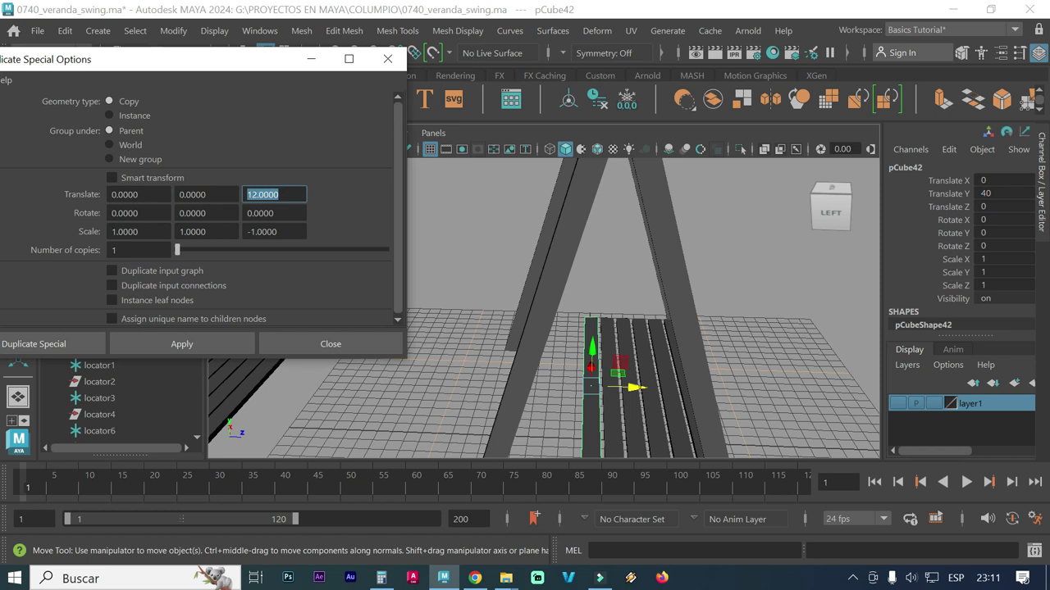
{"action": "type", "text": "0"}
{"action": "left_click", "coordinate": [274, 231]}
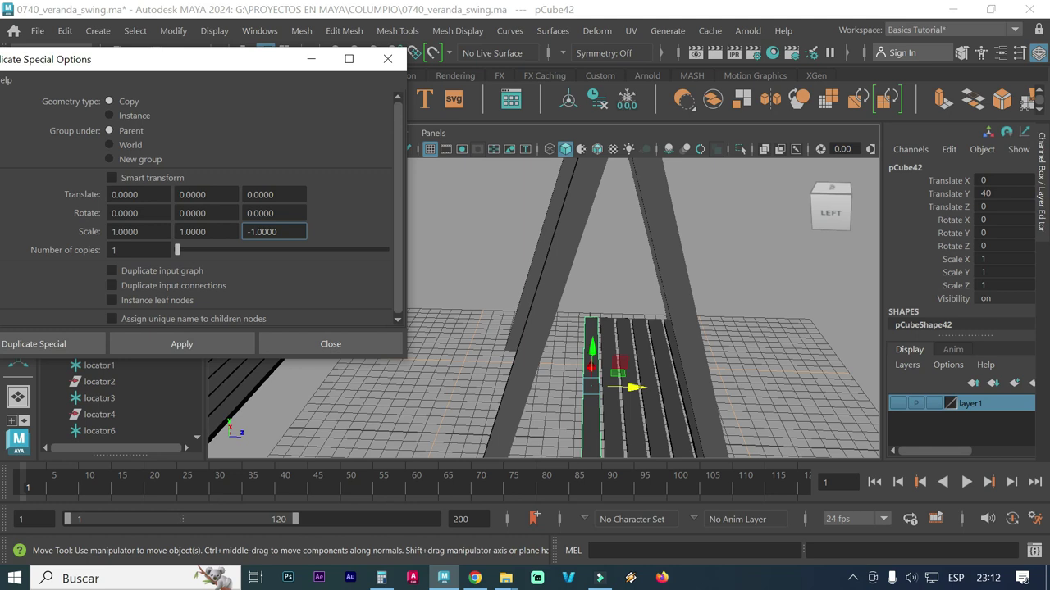
{"action": "key", "text": "ctrl+a"}
{"action": "type", "text": "2"}
{"action": "left_click", "coordinate": [217, 346]}
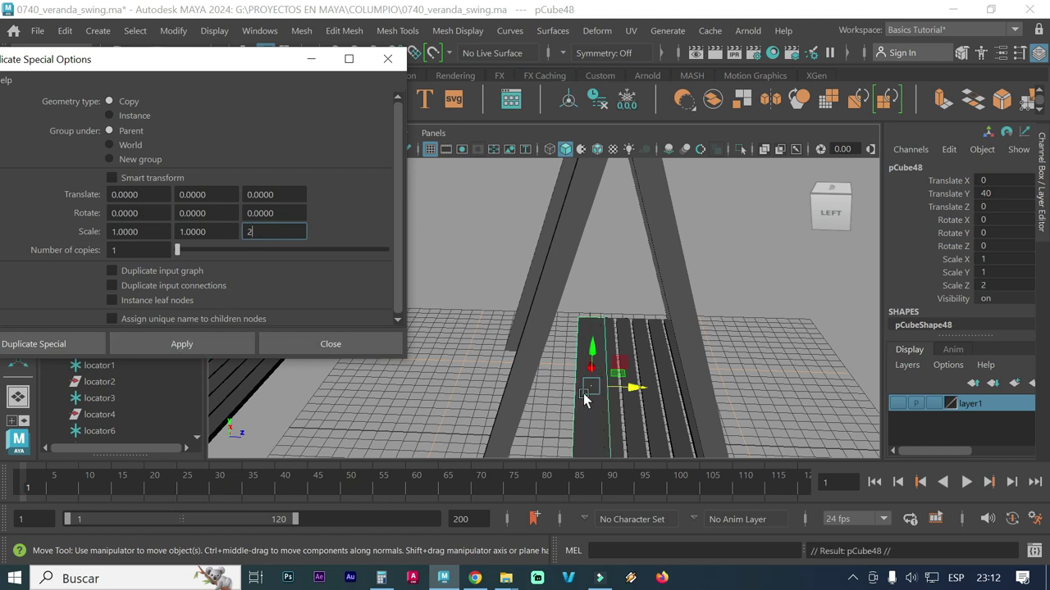
{"action": "right_click_drag", "start_coordinate": [656, 405], "coordinate": [575, 330], "text": "alt"}
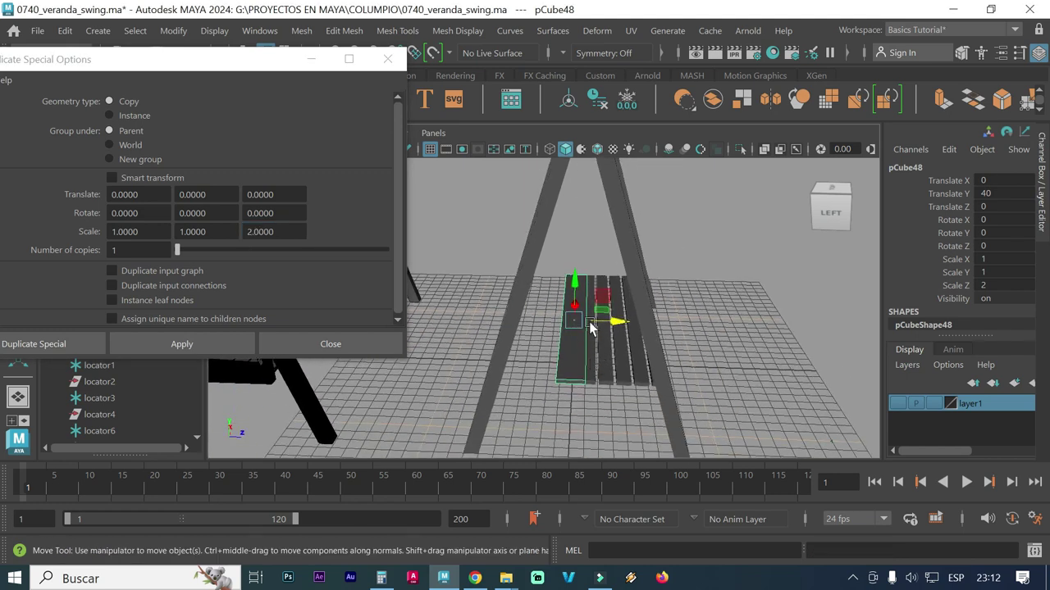
{"action": "left_click", "coordinate": [377, 344]}
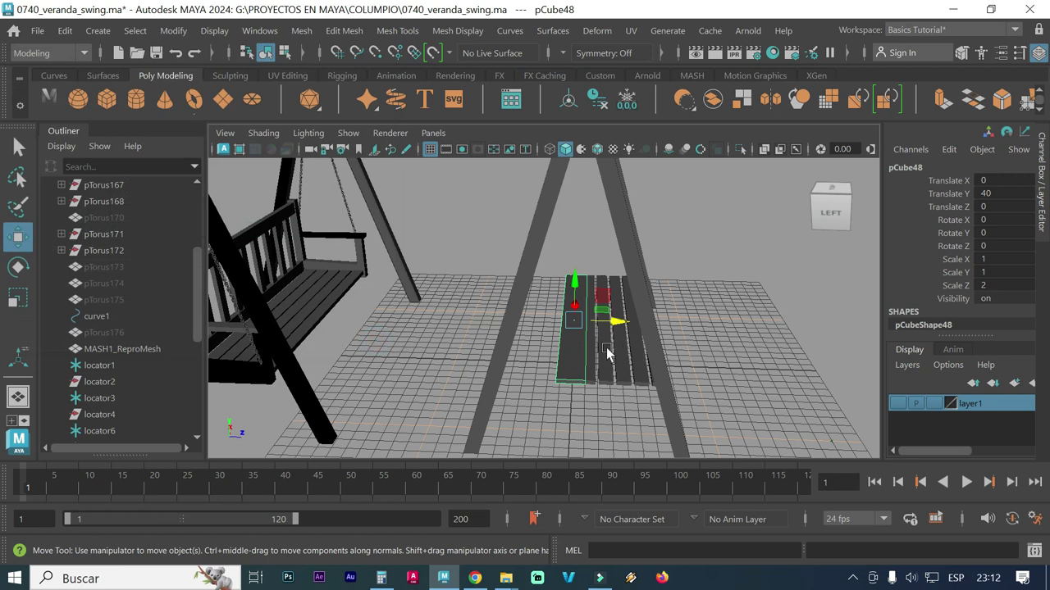
Rotate the new board pCube48 to 90 degrees around X so it stands upright.
{"action": "key", "text": "e"}
{"action": "left_click_drag", "start_coordinate": [605, 309], "coordinate": [603, 340]}
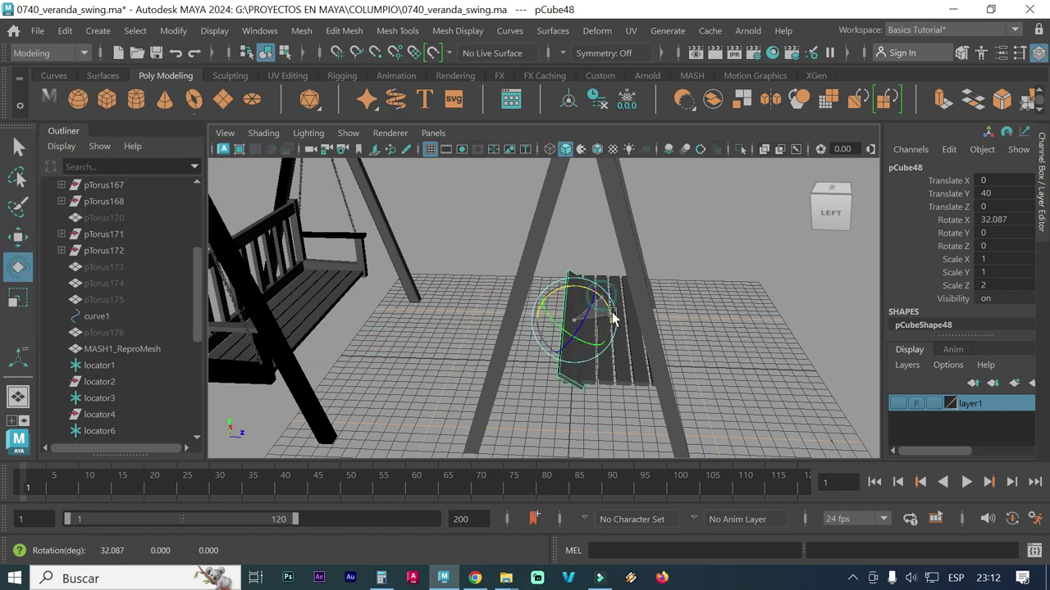
{"action": "left_click", "coordinate": [997, 219]}
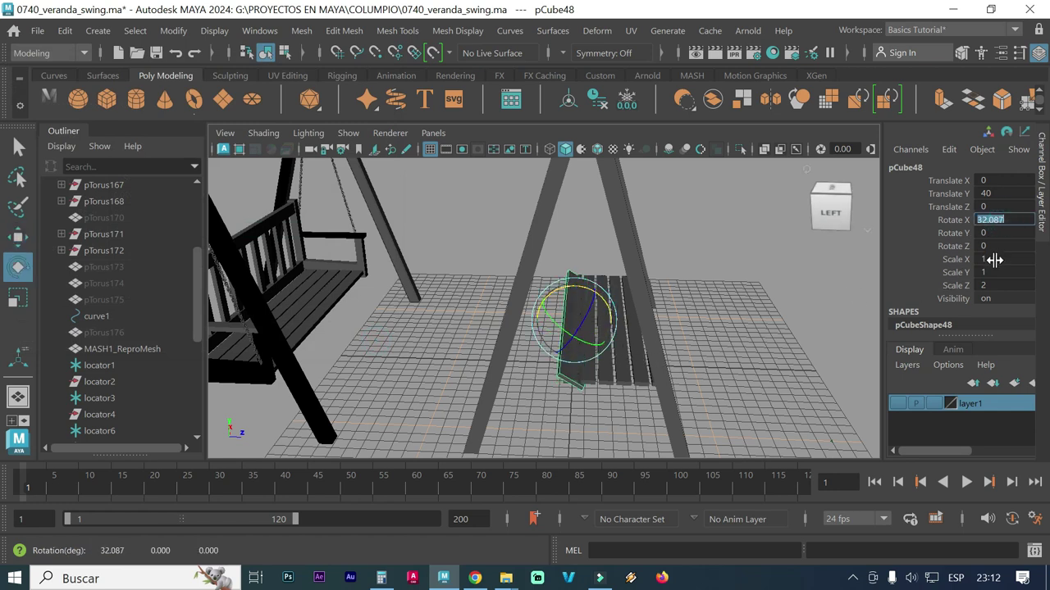
{"action": "type", "text": "90"}
{"action": "key", "text": "Return"}
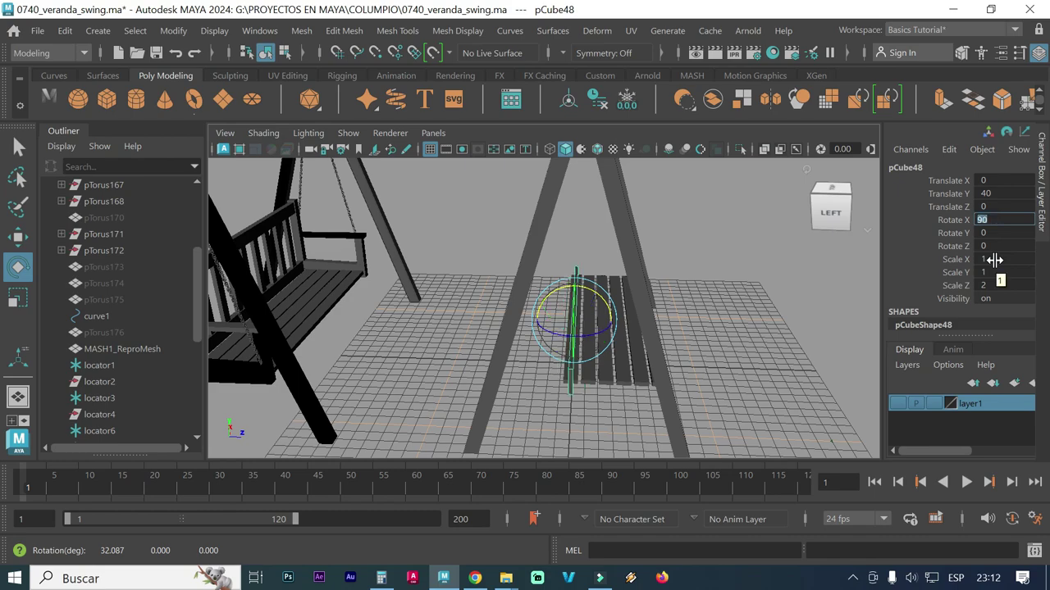
{"action": "mouse_move", "coordinate": [663, 316]}
{"action": "left_mouse_down", "text": "alt"}
{"action": "mouse_move", "coordinate": [661, 354]}
{"action": "mouse_move", "coordinate": [541, 356]}
{"action": "left_mouse_up", "text": "alt"}
{"action": "left_click_drag", "start_coordinate": [605, 390], "coordinate": [740, 385], "text": "alt"}
{"action": "right_click_drag", "start_coordinate": [601, 390], "coordinate": [688, 383], "text": "alt"}
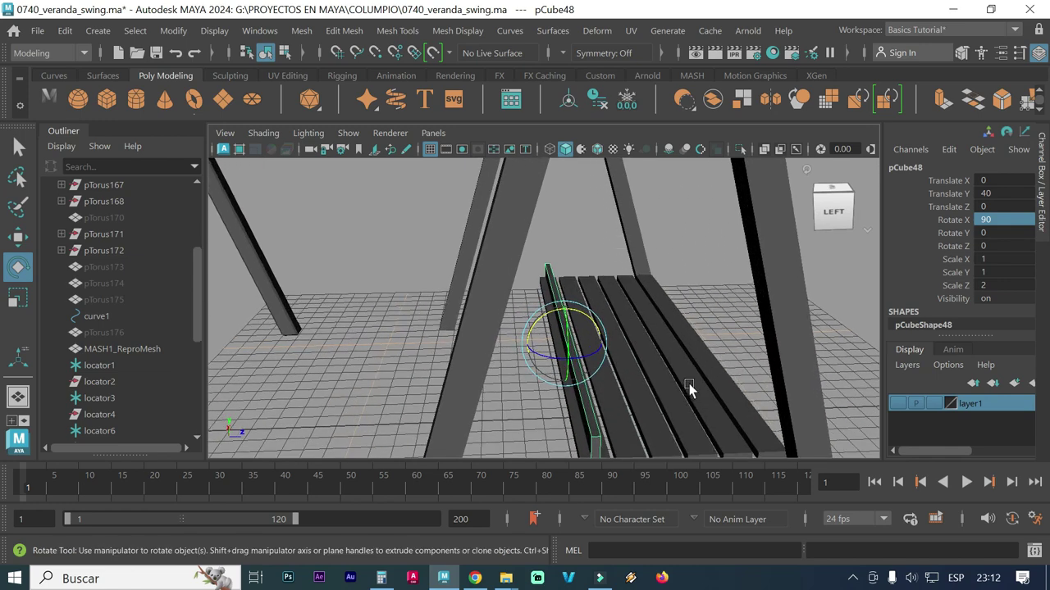
{"action": "mouse_move", "coordinate": [650, 373]}
{"action": "left_mouse_down", "text": "alt"}
{"action": "mouse_move", "coordinate": [624, 349]}
{"action": "mouse_move", "coordinate": [571, 346]}
{"action": "mouse_move", "coordinate": [593, 382]}
{"action": "mouse_move", "coordinate": [586, 352]}
{"action": "left_mouse_up", "text": "alt"}
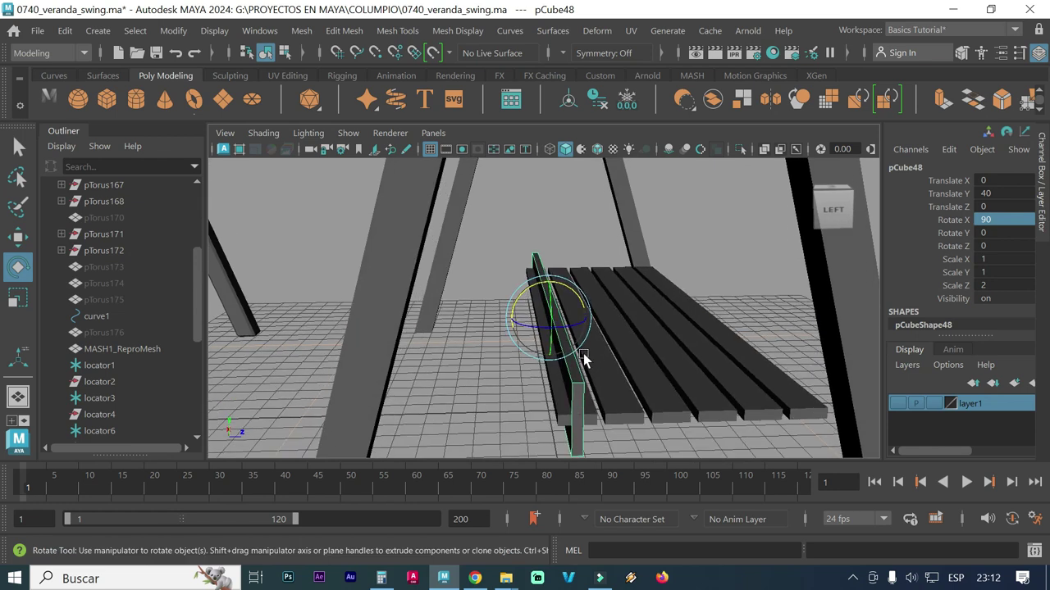
Snap the board's pivot to its bottom end and seat it at Y 48.5, Z -3.5.
{"action": "key", "text": "w"}
{"action": "key", "text": "d"}
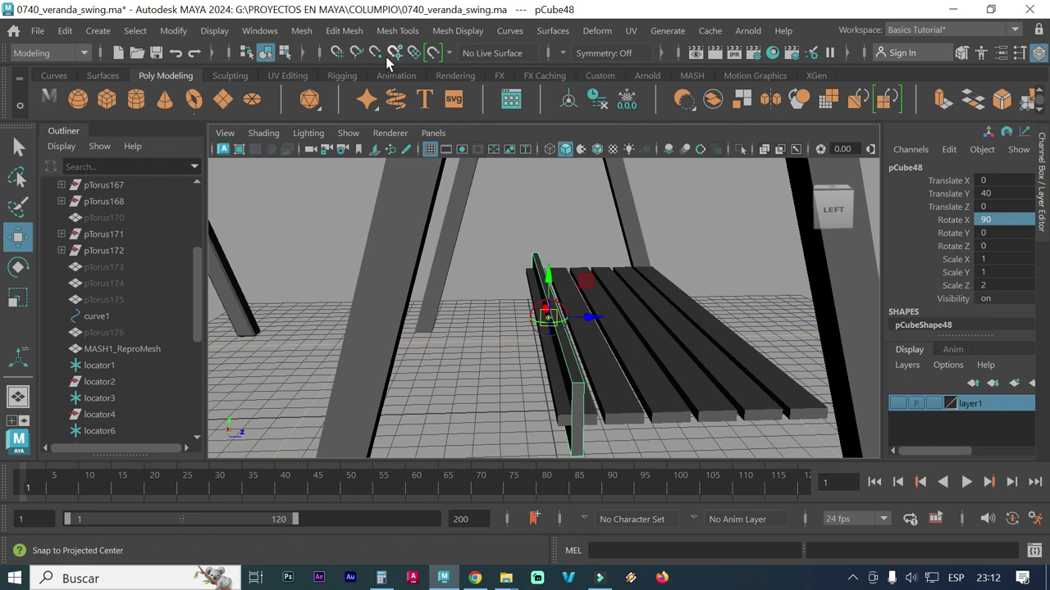
{"action": "left_click", "coordinate": [374, 52]}
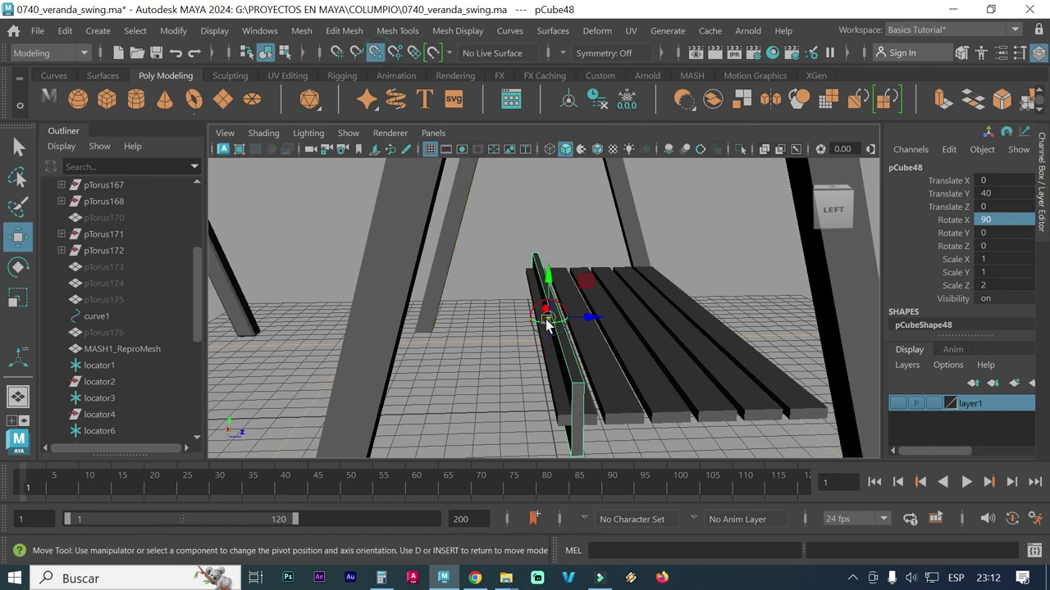
{"action": "mouse_move", "coordinate": [545, 319]}
{"action": "left_mouse_down"}
{"action": "mouse_move", "coordinate": [569, 454]}
{"action": "mouse_move", "coordinate": [640, 370]}
{"action": "left_mouse_up"}
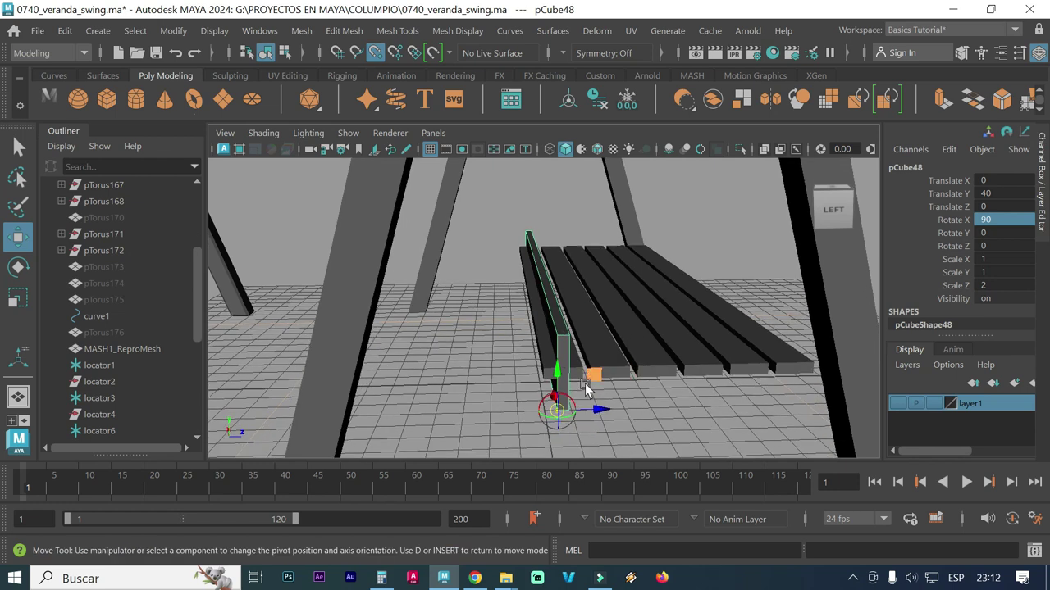
{"action": "key", "text": "d"}
{"action": "mouse_move", "coordinate": [563, 420]}
{"action": "left_mouse_down"}
{"action": "mouse_move", "coordinate": [550, 386]}
{"action": "mouse_move", "coordinate": [564, 386]}
{"action": "mouse_move", "coordinate": [545, 399]}
{"action": "left_mouse_up"}
{"action": "key", "text": "ctrl+z"}
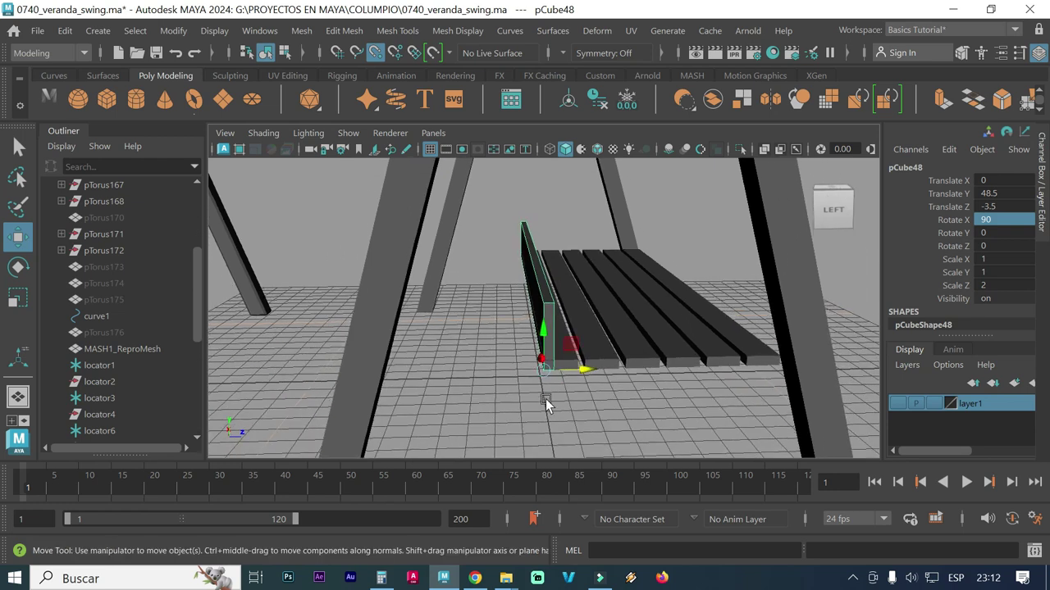
{"action": "right_click_drag", "start_coordinate": [522, 385], "coordinate": [391, 366], "text": "alt"}
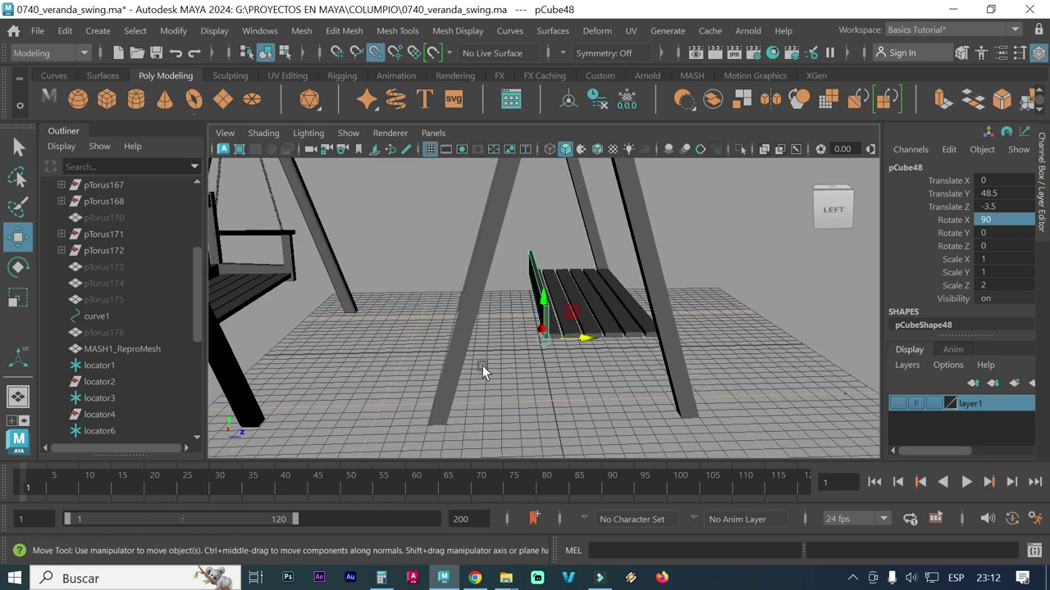
{"action": "left_click_drag", "start_coordinate": [482, 365], "coordinate": [404, 367], "text": "alt"}
{"action": "middle_click_drag", "start_coordinate": [403, 368], "coordinate": [575, 359], "text": "alt"}
{"action": "left_click_drag", "start_coordinate": [576, 359], "coordinate": [334, 340], "text": "alt"}
{"action": "right_click_drag", "start_coordinate": [335, 340], "coordinate": [429, 346], "text": "alt"}
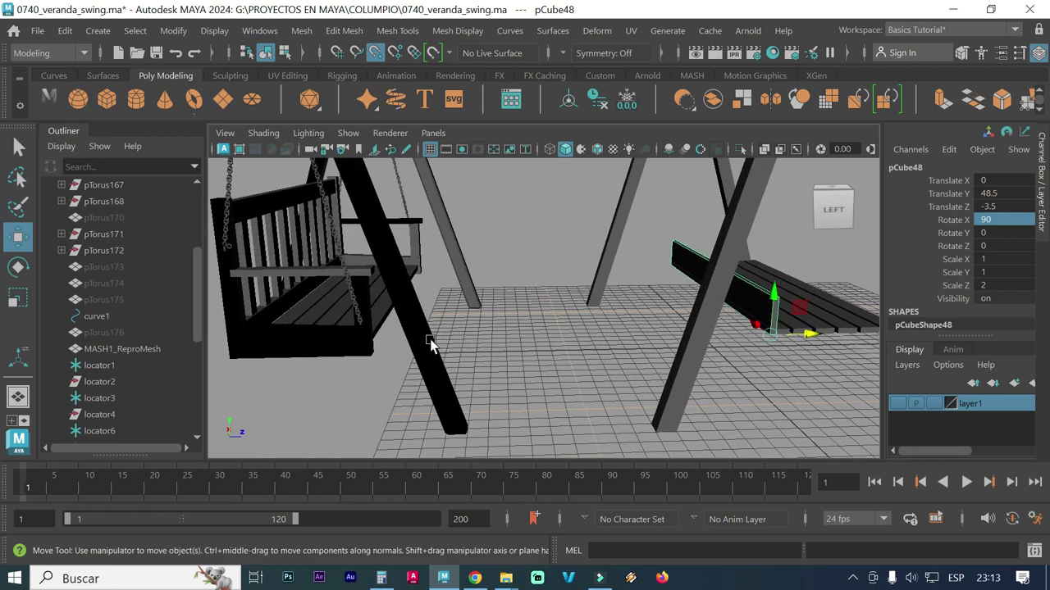
{"action": "right_click_drag", "start_coordinate": [668, 368], "coordinate": [620, 370], "text": "alt"}
{"action": "mouse_move", "coordinate": [620, 370]}
{"action": "middle_mouse_down", "text": "alt"}
{"action": "mouse_move", "coordinate": [509, 370]}
{"action": "mouse_move", "coordinate": [361, 345]}
{"action": "mouse_move", "coordinate": [487, 351]}
{"action": "mouse_move", "coordinate": [387, 300]}
{"action": "middle_mouse_up", "text": "alt"}
{"action": "mouse_move", "coordinate": [387, 300]}
{"action": "left_mouse_down", "text": "alt"}
{"action": "mouse_move", "coordinate": [375, 330]}
{"action": "mouse_move", "coordinate": [314, 310]}
{"action": "mouse_move", "coordinate": [737, 265]}
{"action": "mouse_move", "coordinate": [674, 298]}
{"action": "left_mouse_up", "text": "alt"}
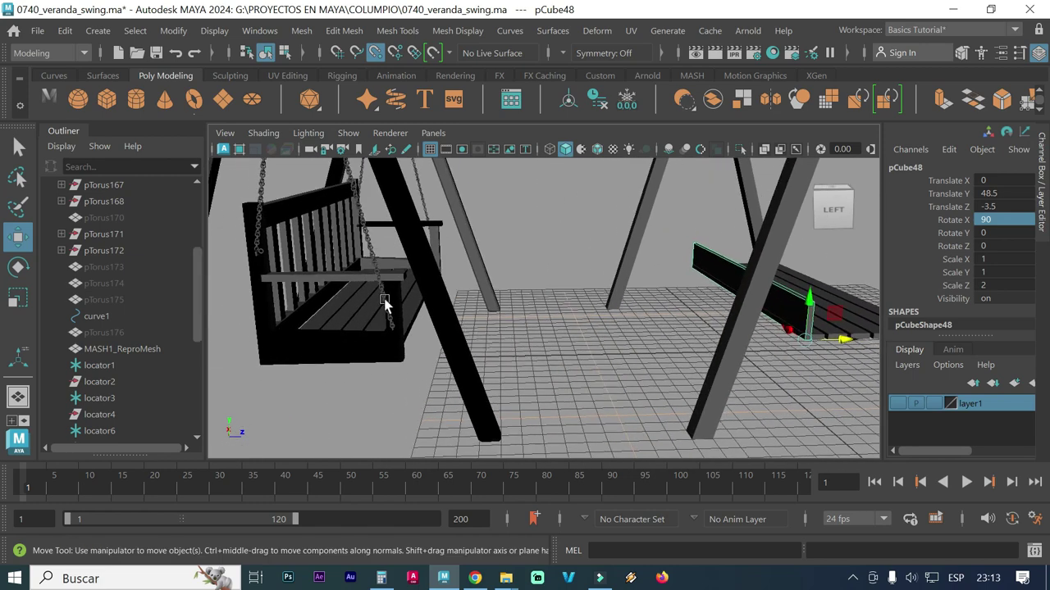
{"action": "mouse_move", "coordinate": [674, 298]}
{"action": "middle_mouse_down", "text": "alt"}
{"action": "mouse_move", "coordinate": [679, 232]}
{"action": "mouse_move", "coordinate": [681, 378]}
{"action": "mouse_move", "coordinate": [628, 415]}
{"action": "mouse_move", "coordinate": [549, 437]}
{"action": "middle_mouse_up", "text": "alt"}
{"action": "right_click_drag", "start_coordinate": [549, 437], "coordinate": [533, 382], "text": "alt"}
{"action": "mouse_move", "coordinate": [573, 332]}
{"action": "left_mouse_down", "text": "alt"}
{"action": "mouse_move", "coordinate": [569, 414]}
{"action": "mouse_move", "coordinate": [653, 351]}
{"action": "left_mouse_up", "text": "alt"}
{"action": "right_click_drag", "start_coordinate": [653, 351], "coordinate": [642, 344], "text": "alt"}
{"action": "mouse_move", "coordinate": [642, 345]}
{"action": "middle_mouse_down", "text": "alt"}
{"action": "mouse_move", "coordinate": [535, 330]}
{"action": "mouse_move", "coordinate": [590, 315]}
{"action": "mouse_move", "coordinate": [529, 313]}
{"action": "middle_mouse_up", "text": "alt"}
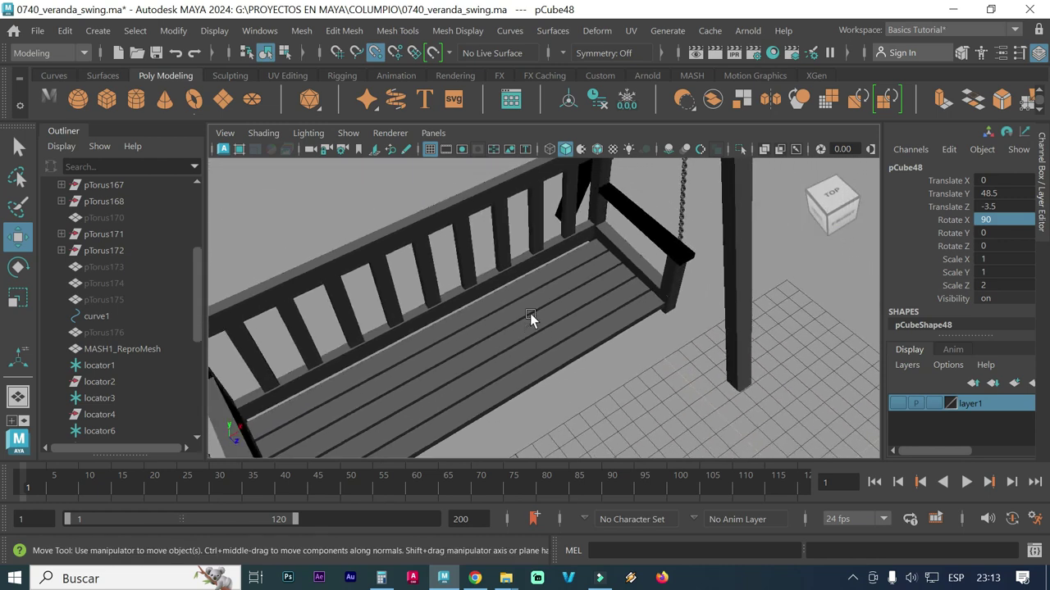
{"action": "mouse_move", "coordinate": [692, 392]}
{"action": "left_mouse_down", "text": "alt"}
{"action": "mouse_move", "coordinate": [584, 398]}
{"action": "mouse_move", "coordinate": [605, 399]}
{"action": "mouse_move", "coordinate": [578, 386]}
{"action": "left_mouse_up", "text": "alt"}
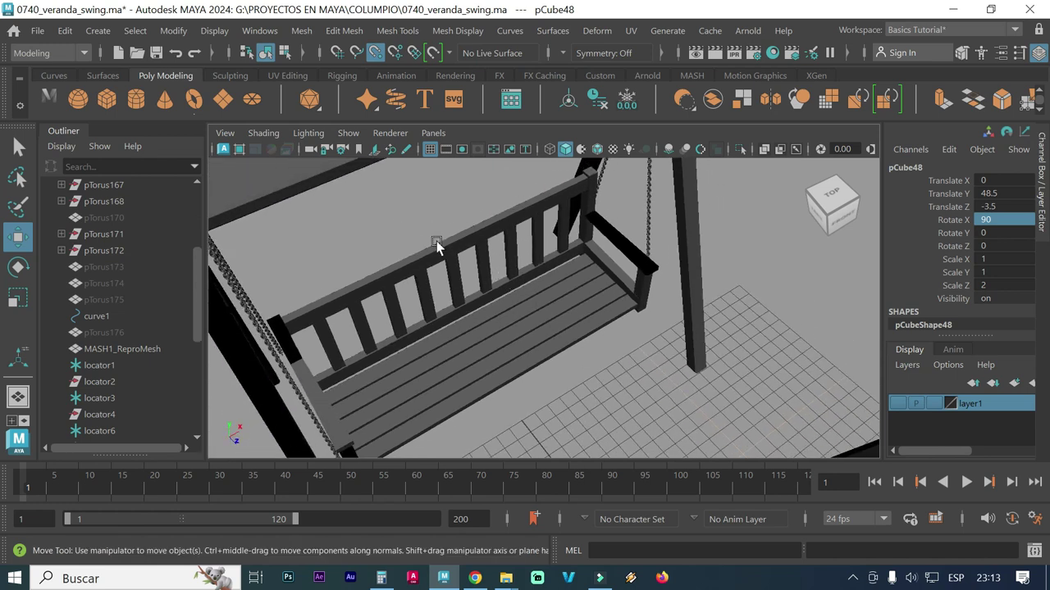
{"action": "mouse_move", "coordinate": [633, 351]}
{"action": "left_mouse_down", "text": "alt"}
{"action": "mouse_move", "coordinate": [646, 338]}
{"action": "mouse_move", "coordinate": [570, 383]}
{"action": "mouse_move", "coordinate": [710, 385]}
{"action": "mouse_move", "coordinate": [631, 334]}
{"action": "left_mouse_up", "text": "alt"}
{"action": "right_click_drag", "start_coordinate": [632, 333], "coordinate": [609, 402], "text": "alt"}
Zoom in on the backboard and slide it toward the back of the seat.
{"action": "scroll", "coordinate": [609, 402], "scroll_direction": "up", "scroll_amount": 1}
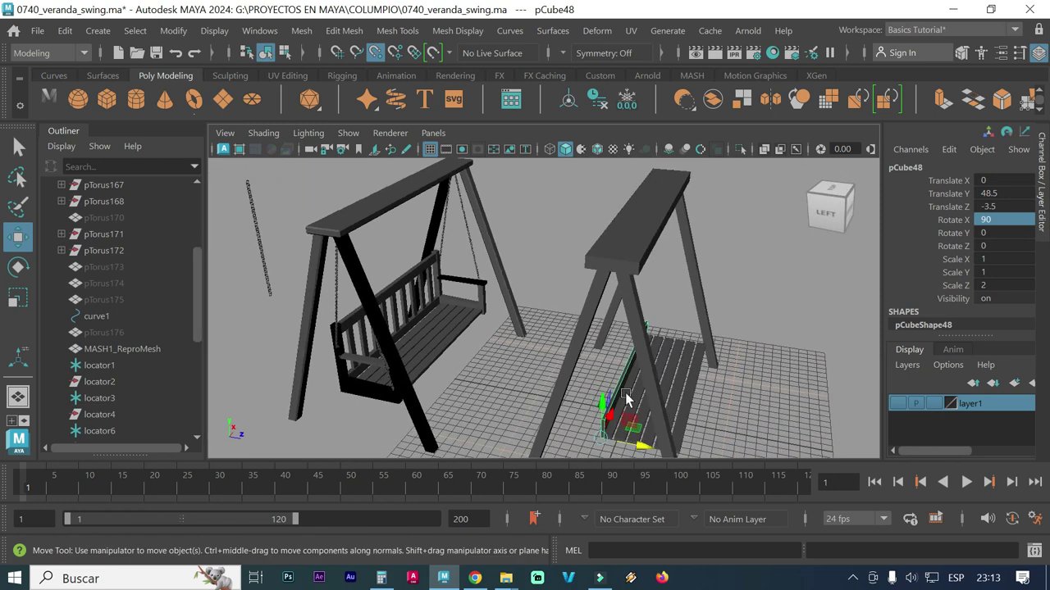
{"action": "scroll", "coordinate": [626, 399], "scroll_direction": "up", "scroll_amount": 1}
{"action": "scroll", "coordinate": [631, 368], "scroll_direction": "up", "scroll_amount": 2}
{"action": "scroll", "coordinate": [719, 363], "scroll_direction": "up", "scroll_amount": 2}
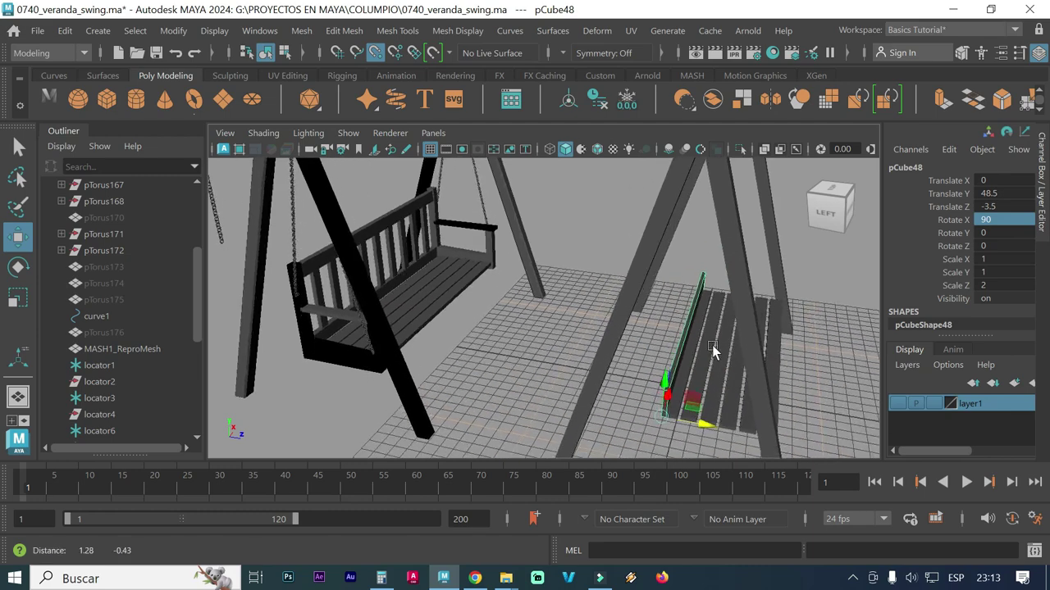
{"action": "scroll", "coordinate": [712, 346], "scroll_direction": "up", "scroll_amount": 1}
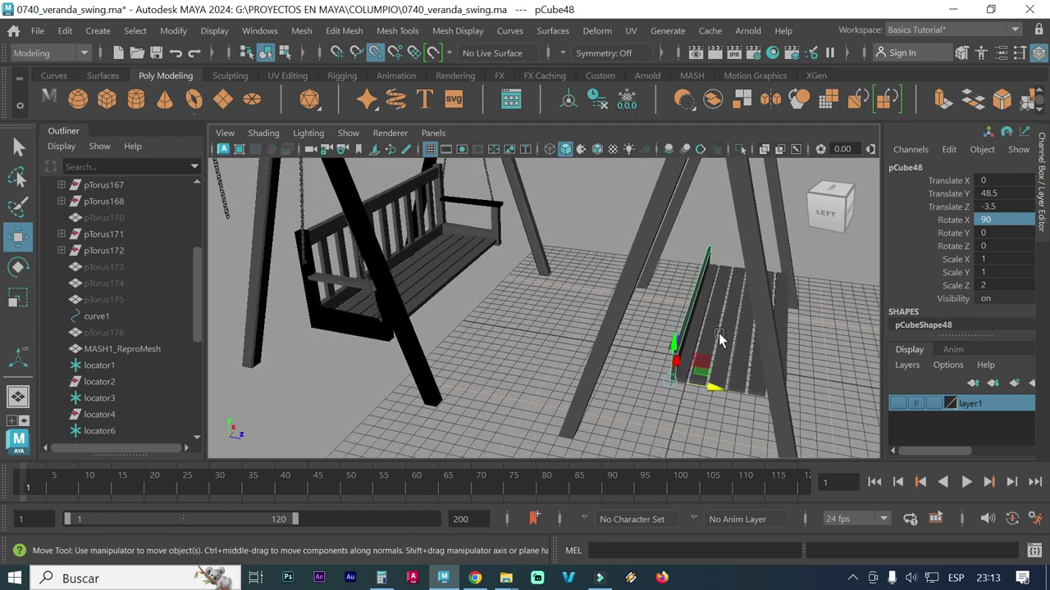
{"action": "scroll", "coordinate": [718, 333], "scroll_direction": "up", "scroll_amount": 1}
{"action": "middle_click_drag", "start_coordinate": [785, 339], "coordinate": [668, 331], "text": "alt"}
{"action": "scroll", "coordinate": [668, 330], "scroll_direction": "up", "scroll_amount": 1}
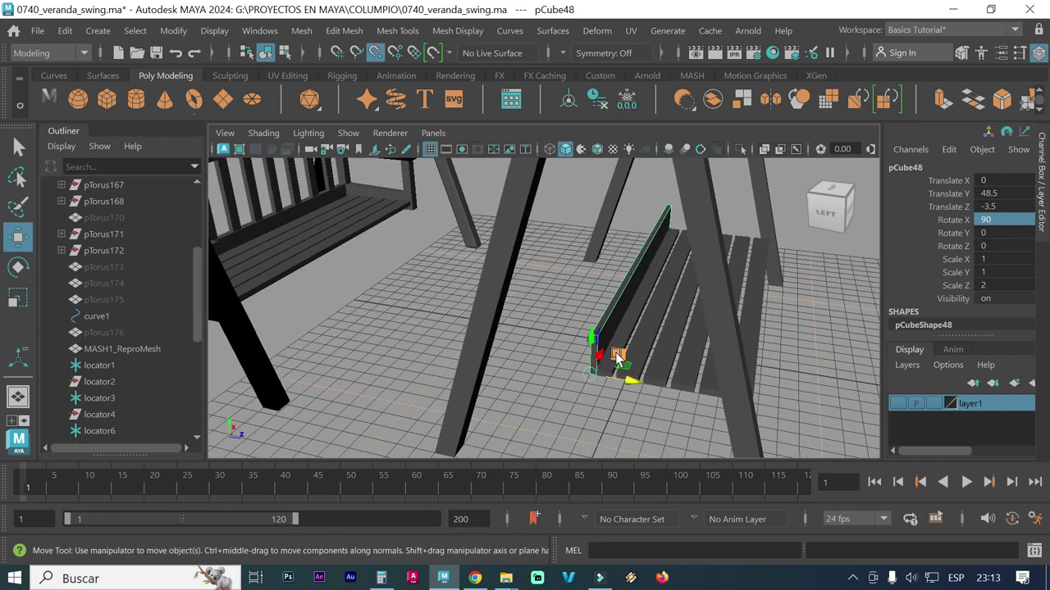
{"action": "mouse_move", "coordinate": [617, 357]}
{"action": "left_mouse_down", "text": "alt"}
{"action": "mouse_move", "coordinate": [613, 383]}
{"action": "mouse_move", "coordinate": [696, 354]}
{"action": "left_mouse_up", "text": "alt"}
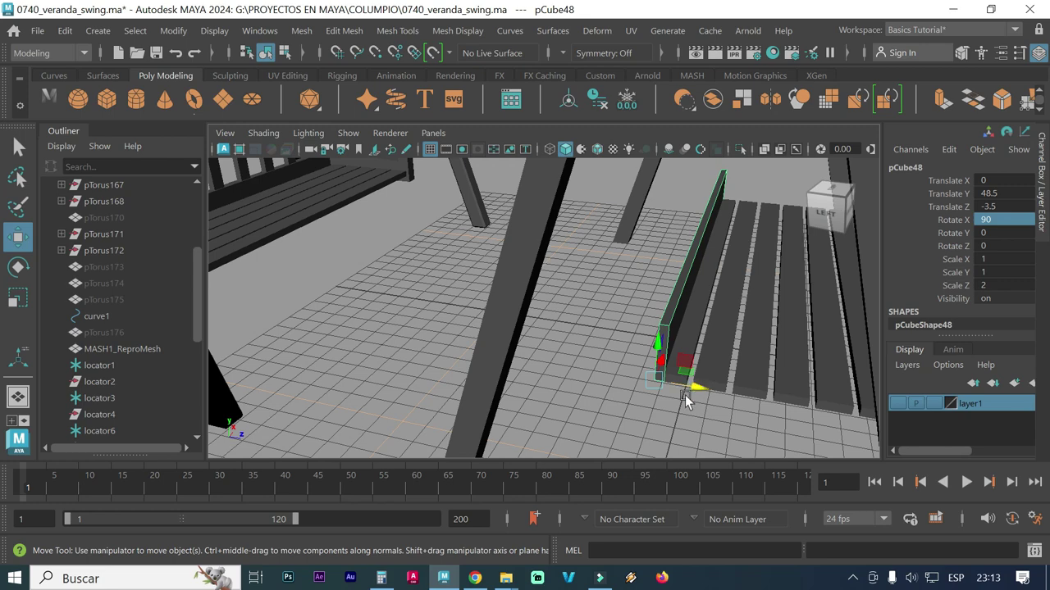
{"action": "scroll", "coordinate": [711, 390], "scroll_direction": "down", "scroll_amount": 3}
{"action": "scroll", "coordinate": [711, 390], "scroll_direction": "down", "scroll_amount": 2}
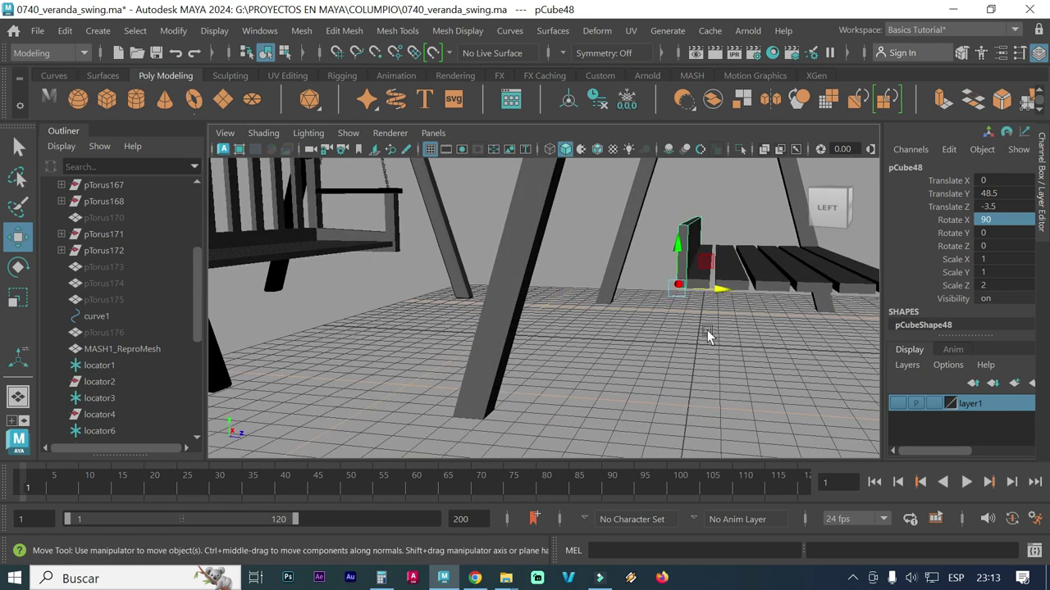
{"action": "scroll", "coordinate": [763, 303], "scroll_direction": "up", "scroll_amount": 8}
{"action": "key", "text": "f"}
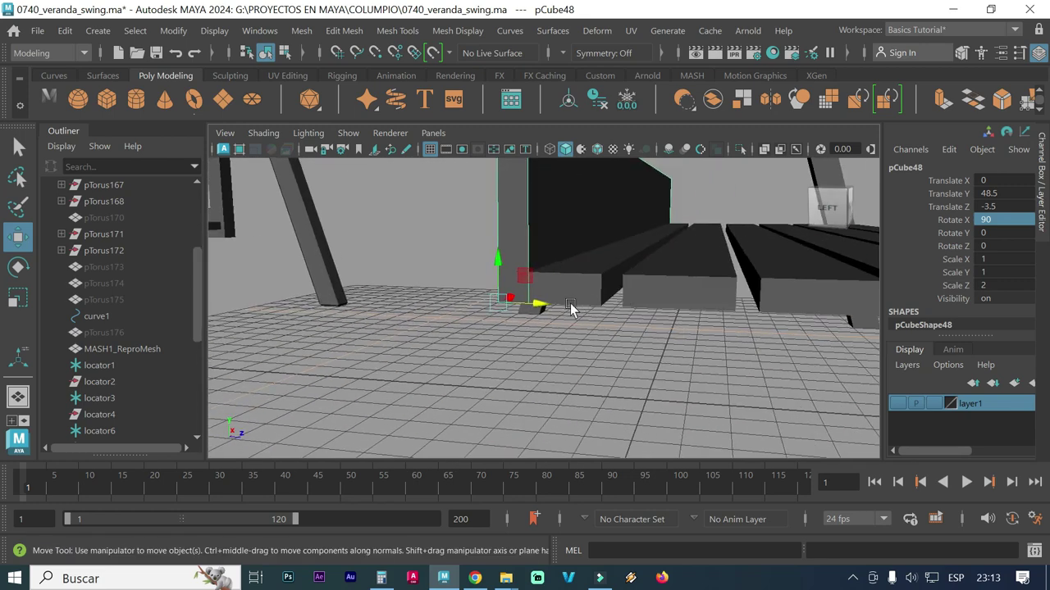
{"action": "mouse_move", "coordinate": [532, 306]}
{"action": "left_mouse_down"}
{"action": "mouse_move", "coordinate": [488, 300]}
{"action": "mouse_move", "coordinate": [473, 338]}
{"action": "left_mouse_up"}
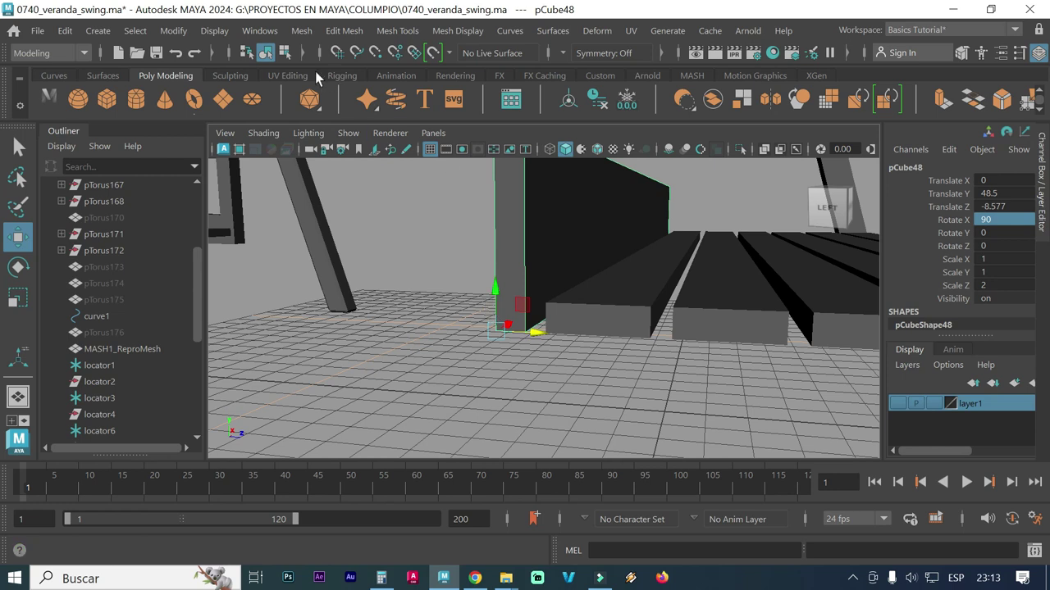
With point snapping, snap the board's pivot to a corner and set it flush at Z -6.5.
{"action": "left_click", "coordinate": [375, 53]}
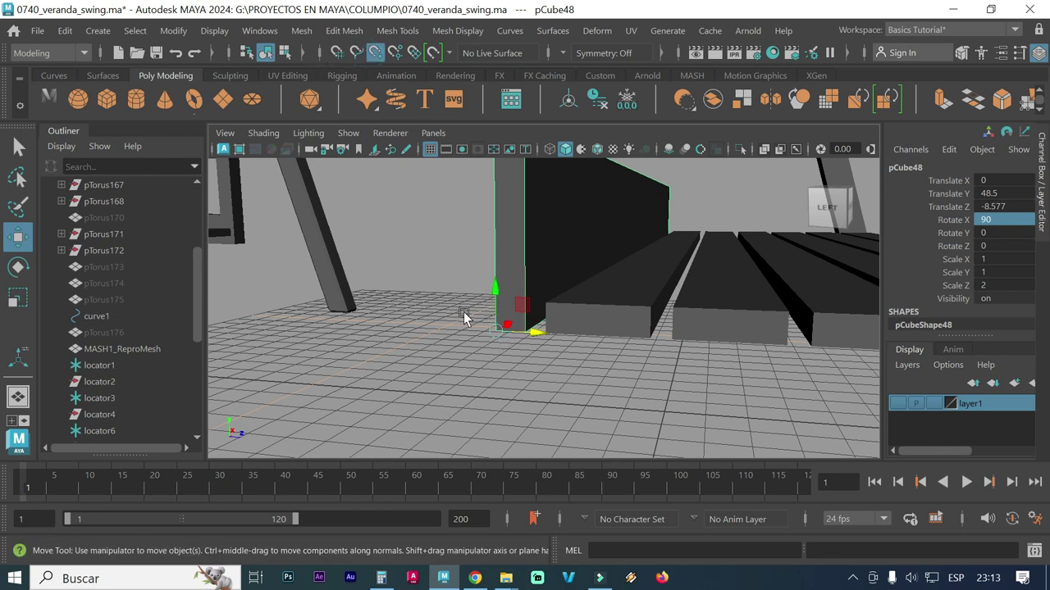
{"action": "key", "text": "d"}
{"action": "left_click_drag", "start_coordinate": [495, 329], "coordinate": [515, 337]}
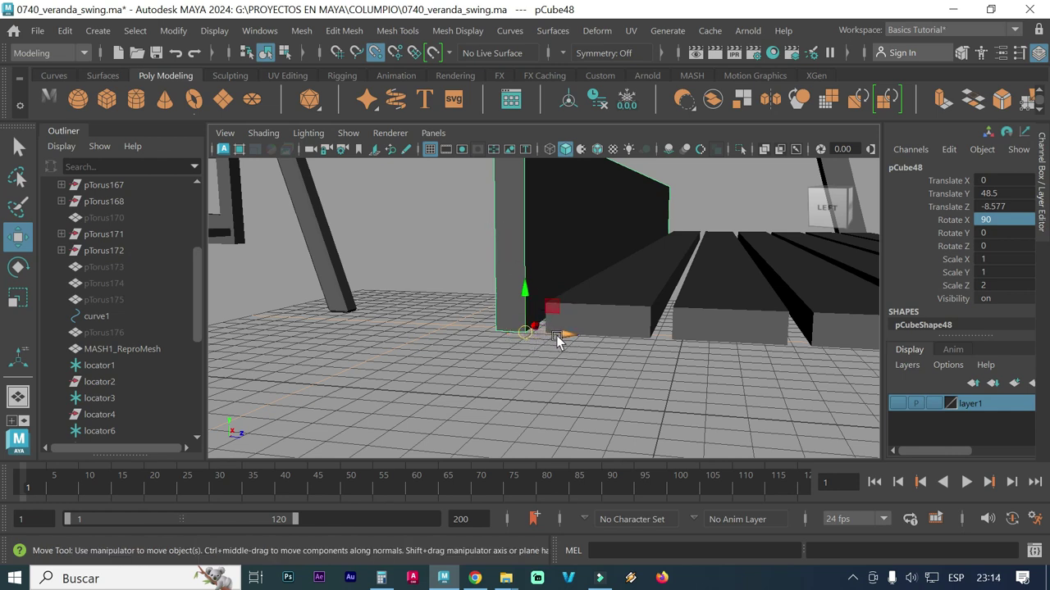
{"action": "left_click_drag", "start_coordinate": [544, 336], "coordinate": [564, 340]}
{"action": "left_click_drag", "start_coordinate": [630, 354], "coordinate": [468, 347], "text": "alt"}
{"action": "mouse_move", "coordinate": [553, 351]}
{"action": "left_mouse_down", "text": "alt"}
{"action": "mouse_move", "coordinate": [495, 359]}
{"action": "mouse_move", "coordinate": [487, 319]}
{"action": "mouse_move", "coordinate": [494, 324]}
{"action": "mouse_move", "coordinate": [481, 323]}
{"action": "mouse_move", "coordinate": [527, 307]}
{"action": "mouse_move", "coordinate": [478, 304]}
{"action": "mouse_move", "coordinate": [499, 344]}
{"action": "left_mouse_up", "text": "alt"}
{"action": "scroll", "coordinate": [495, 358], "scroll_direction": "down", "scroll_amount": 4}
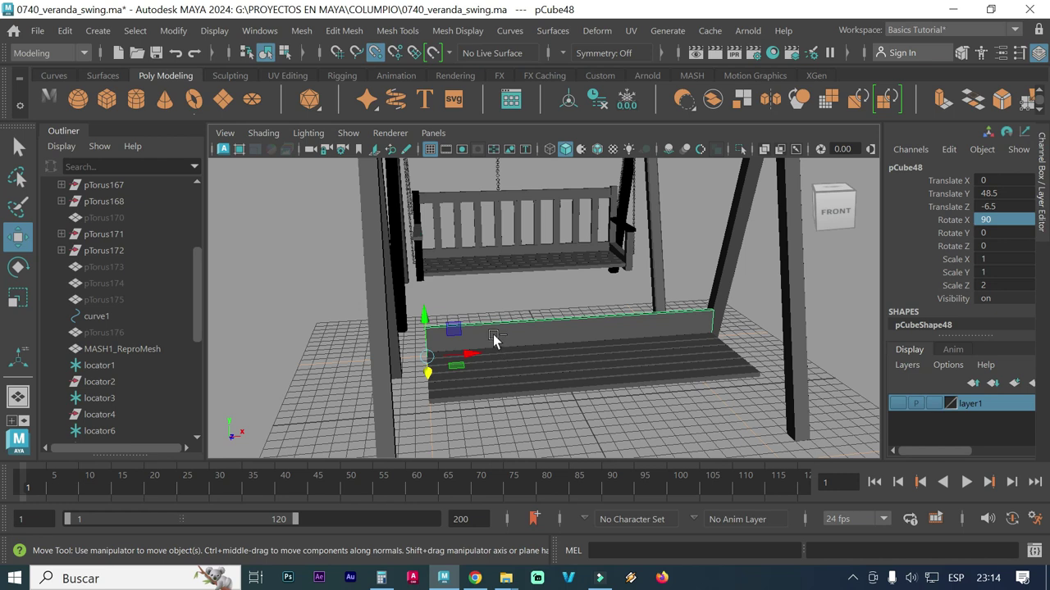
Duplicate the backboard as pCube49 and lift the copy above it.
{"action": "key", "text": "ctrl+d"}
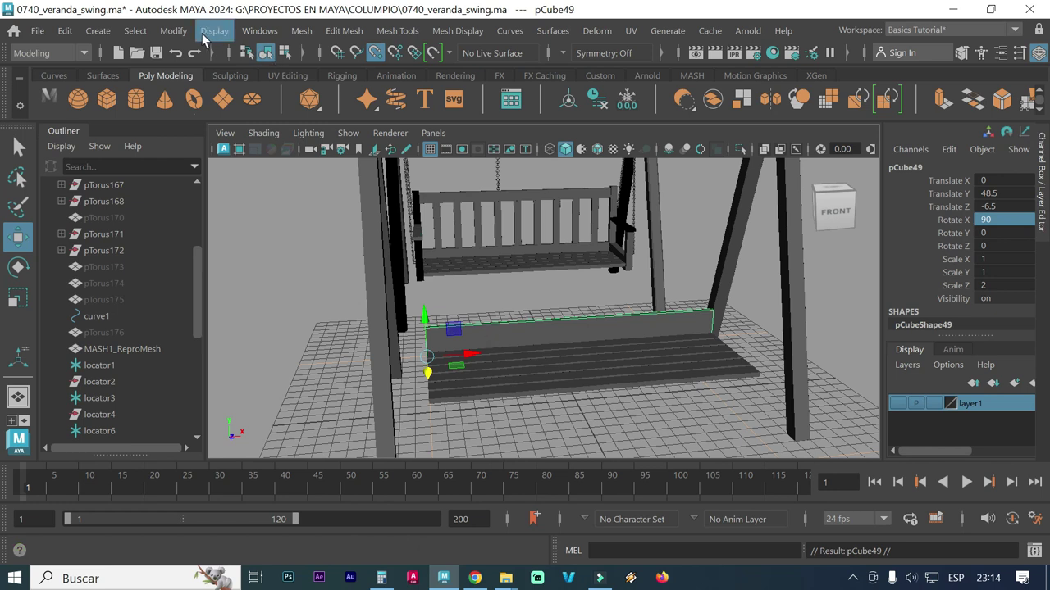
{"action": "left_click_drag", "start_coordinate": [430, 314], "coordinate": [417, 261]}
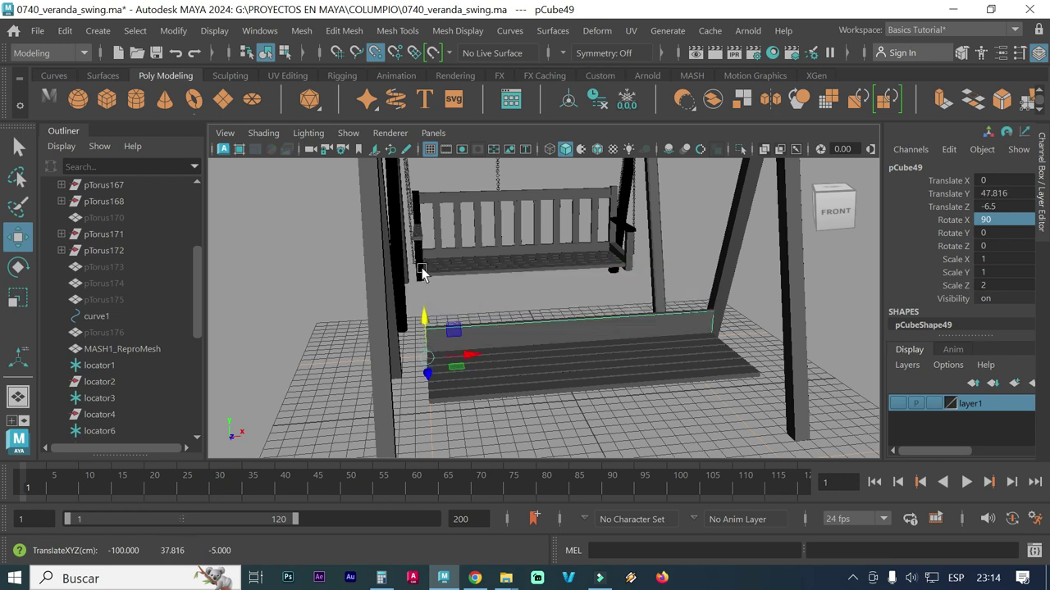
{"action": "scroll", "coordinate": [539, 328], "scroll_direction": "up", "scroll_amount": 1}
{"action": "scroll", "coordinate": [438, 340], "scroll_direction": "up", "scroll_amount": 1}
{"action": "scroll", "coordinate": [434, 310], "scroll_direction": "up", "scroll_amount": 1}
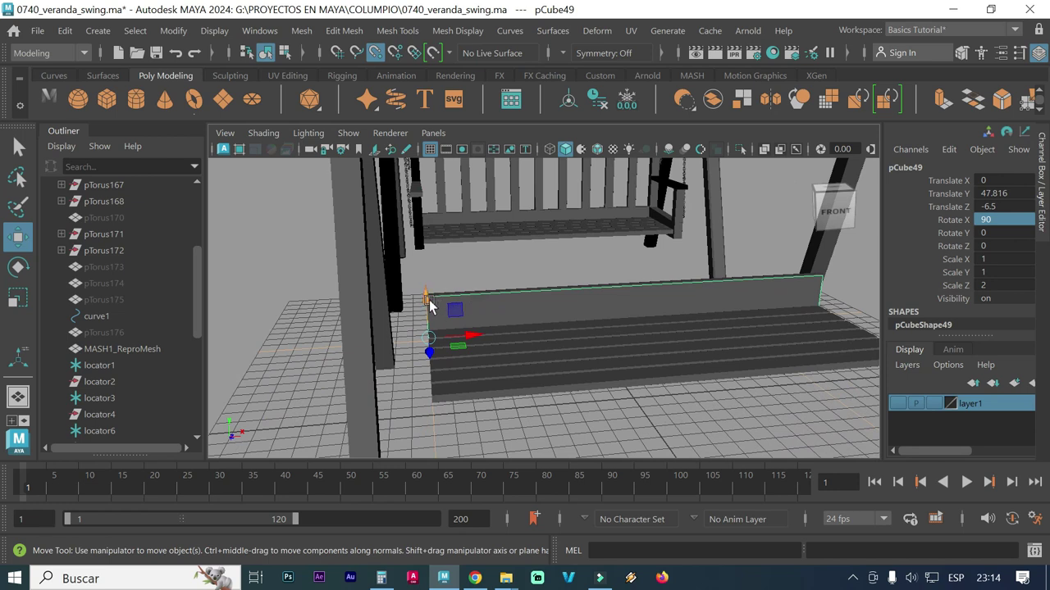
{"action": "left_click_drag", "start_coordinate": [437, 310], "coordinate": [427, 302]}
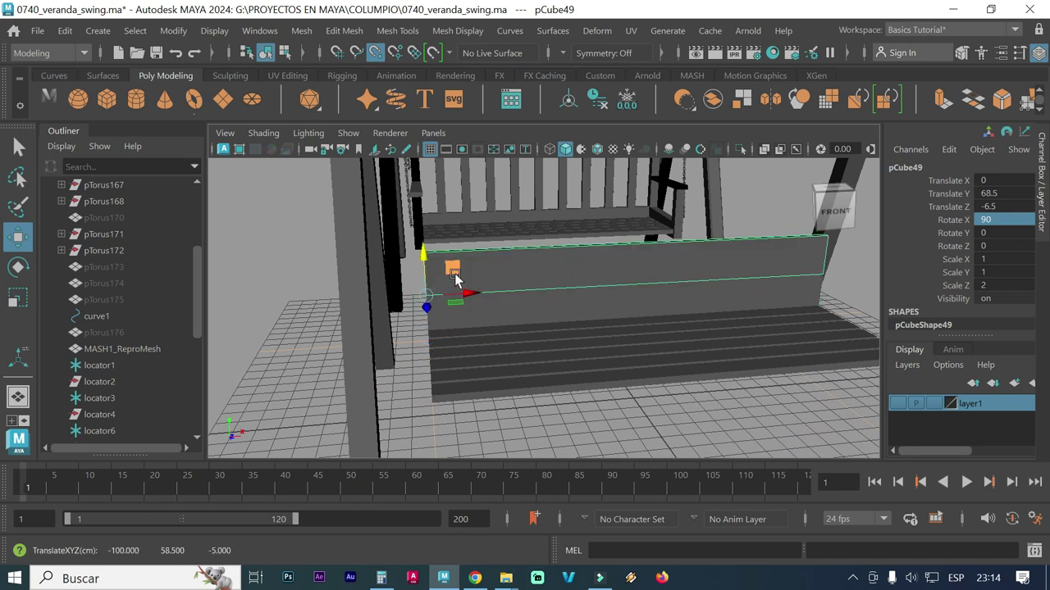
{"action": "mouse_move", "coordinate": [834, 211]}
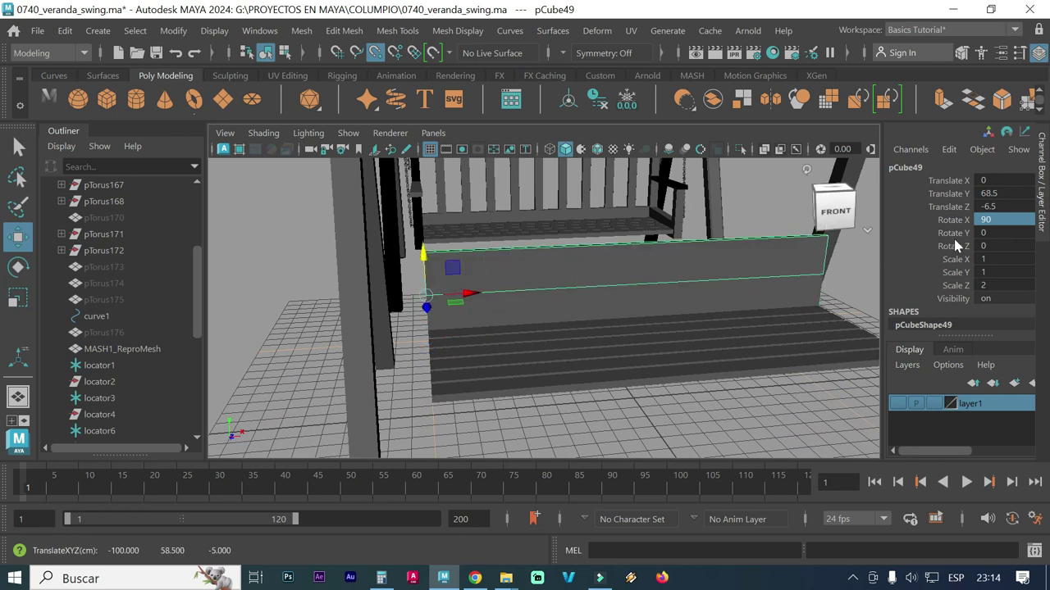
{"action": "double_click", "coordinate": [988, 271]}
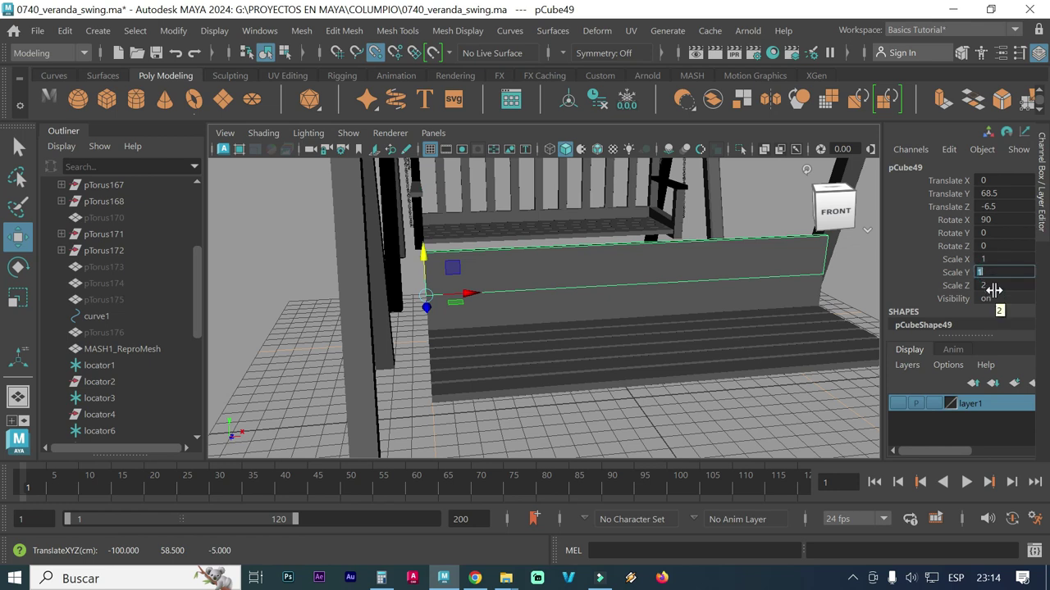
{"action": "type", "text": "0"}
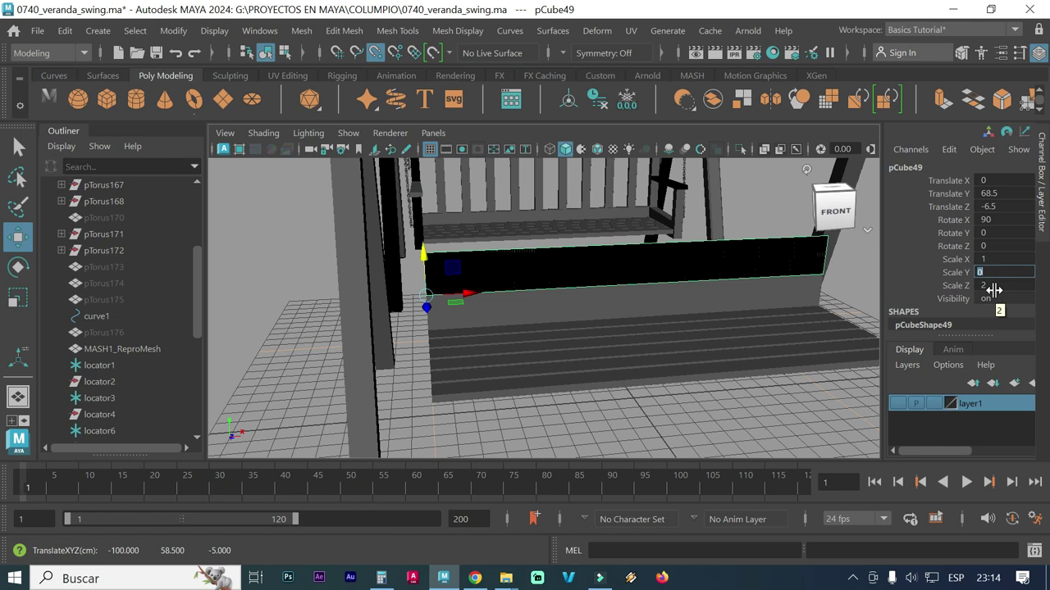
{"action": "left_click", "coordinate": [709, 266]}
{"action": "key", "text": "ctrl+z"}
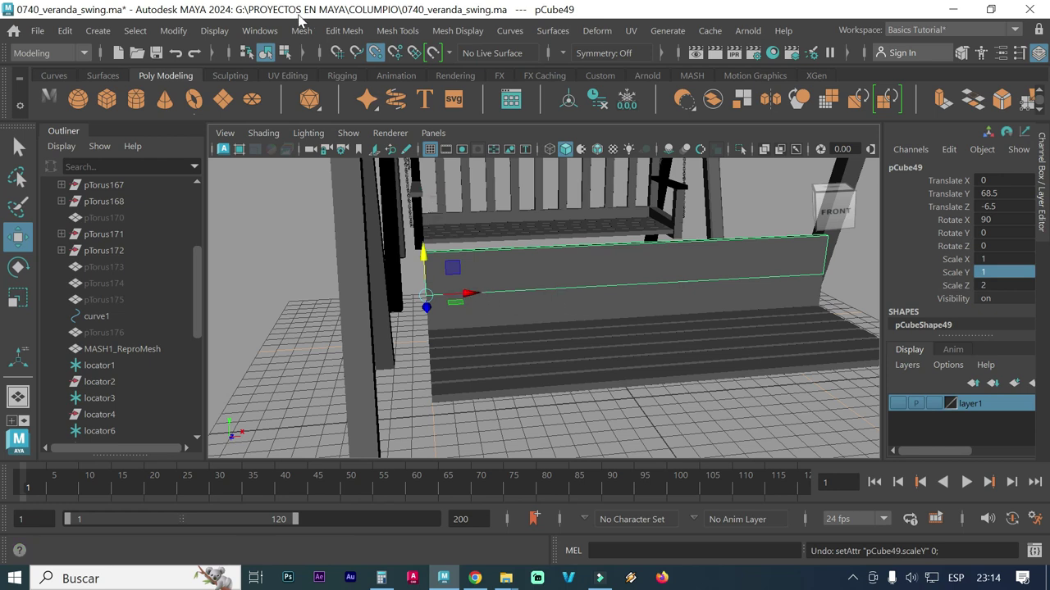
Center the copy's pivot and scale it thinner to Scale Z 0.975.
{"action": "left_click", "coordinate": [174, 31]}
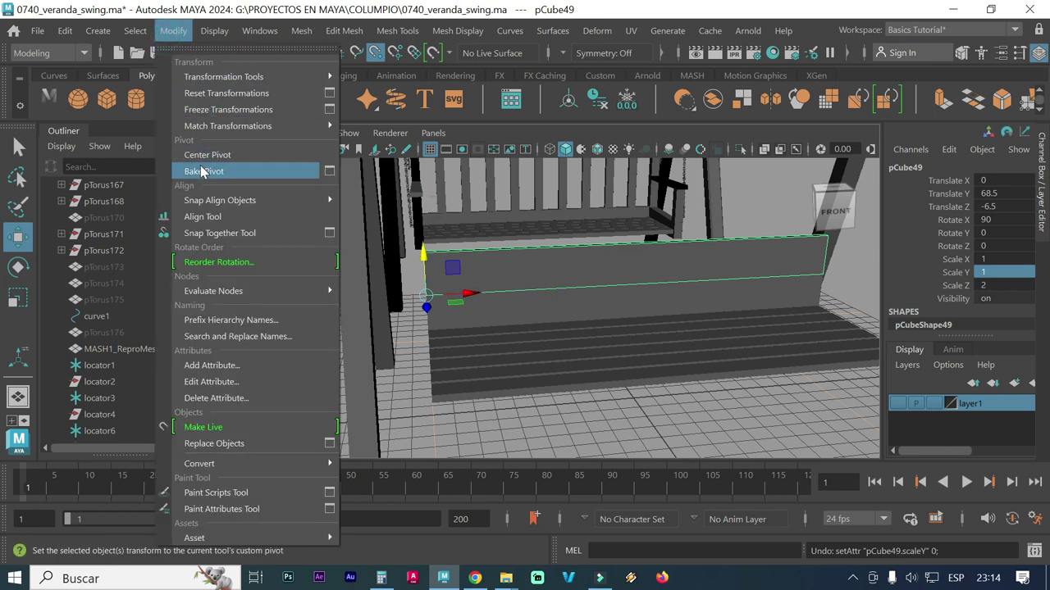
{"action": "left_click", "coordinate": [205, 155]}
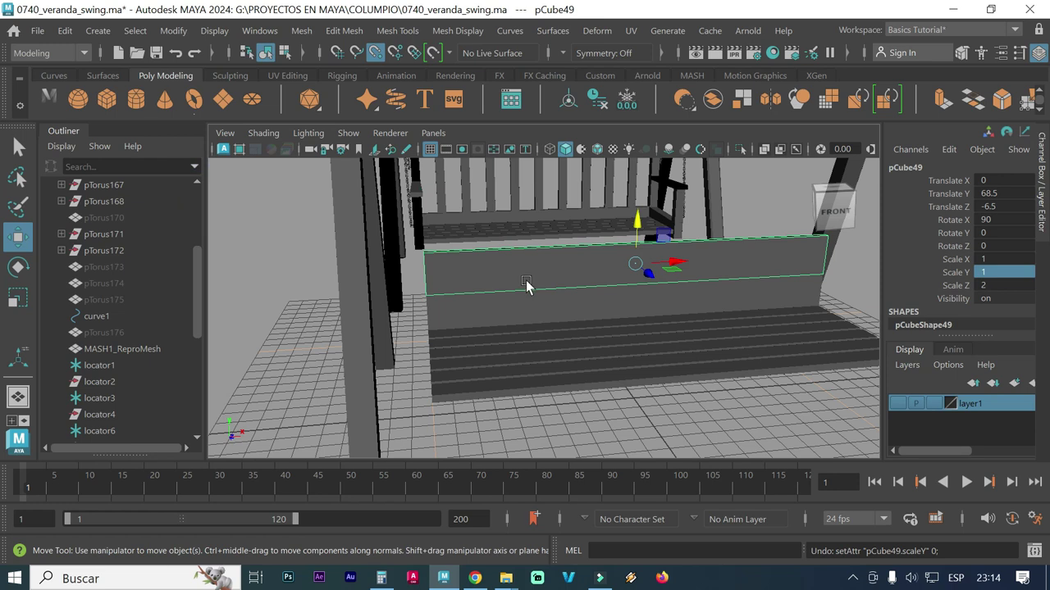
{"action": "key", "text": "r"}
{"action": "left_click_drag", "start_coordinate": [633, 302], "coordinate": [632, 285]}
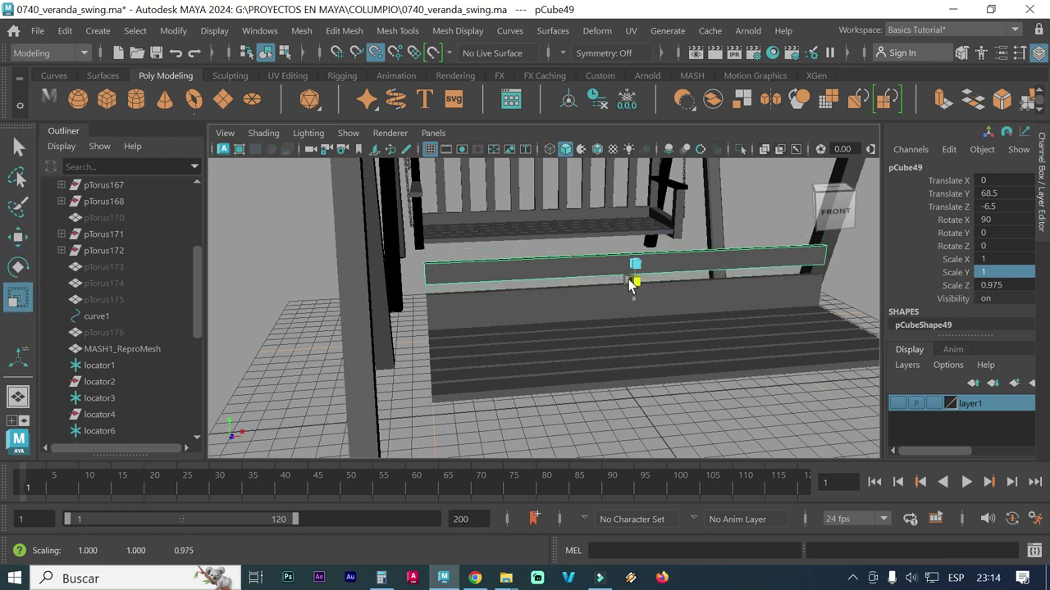
{"action": "scroll", "coordinate": [647, 324], "scroll_direction": "down", "scroll_amount": 3}
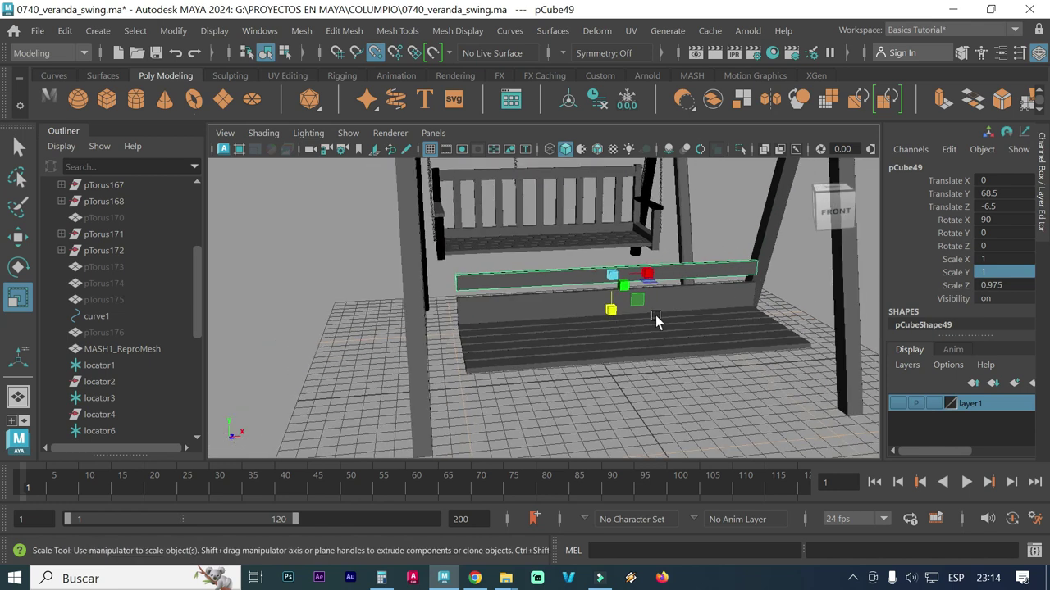
{"action": "left_click_drag", "start_coordinate": [656, 319], "coordinate": [633, 323], "text": "alt"}
In the front view, raise the rail to Translate Y 101.772 at the top of the backrest.
{"action": "key", "text": "space"}
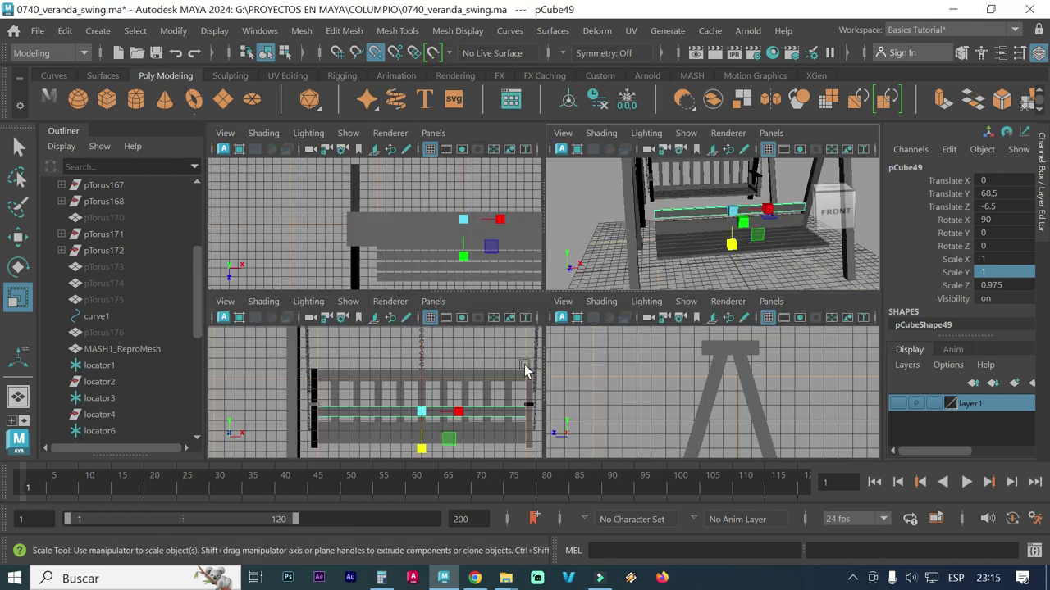
{"action": "key", "text": "space"}
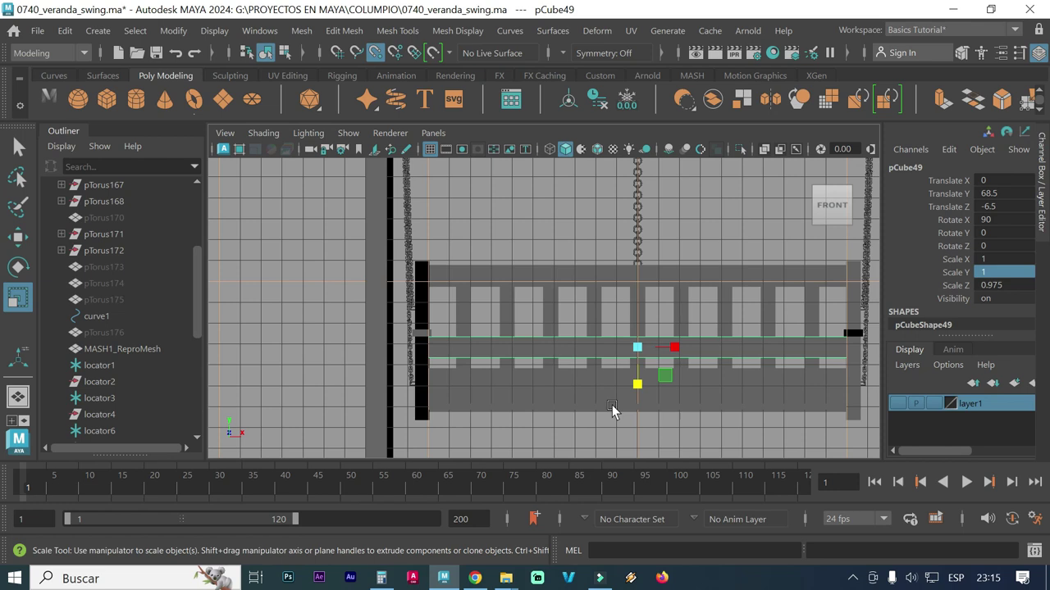
{"action": "key", "text": "w"}
{"action": "left_click_drag", "start_coordinate": [639, 312], "coordinate": [638, 279]}
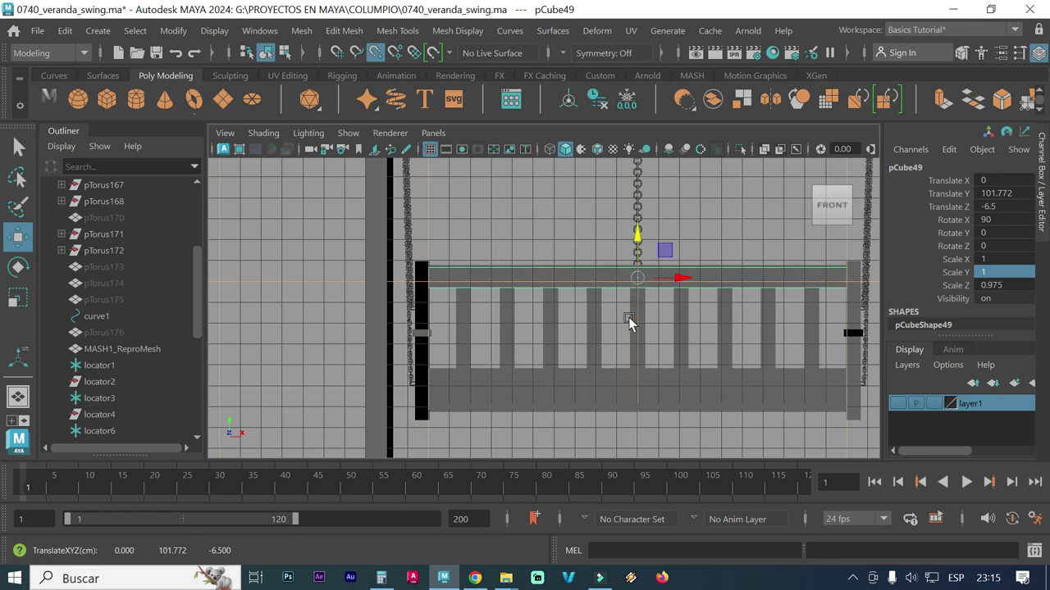
{"action": "key", "text": "space"}
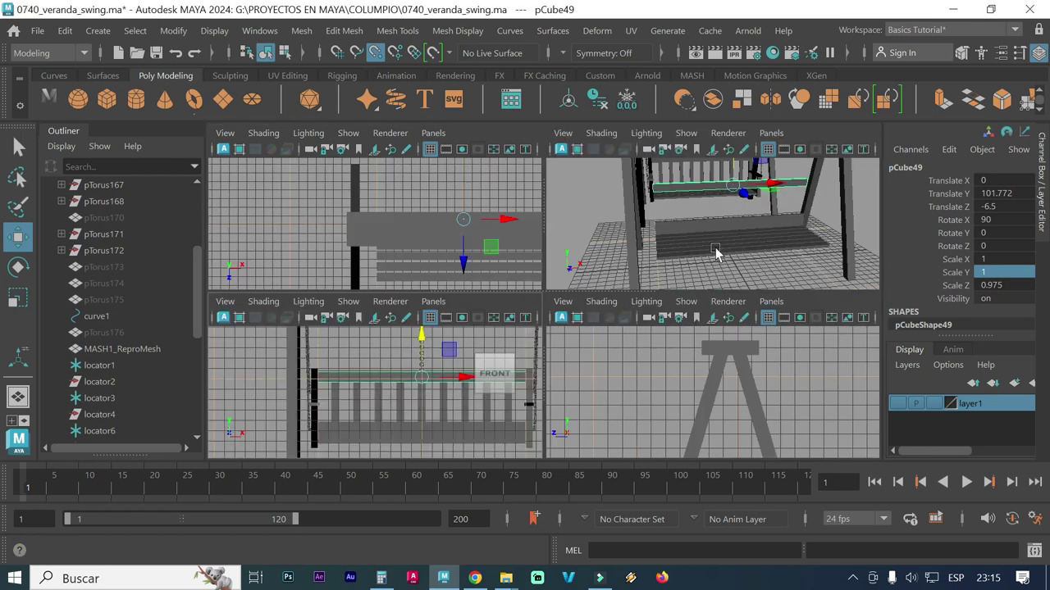
{"action": "key", "text": "space"}
{"action": "mouse_move", "coordinate": [602, 300]}
{"action": "left_mouse_down", "text": "alt"}
{"action": "mouse_move", "coordinate": [591, 291]}
{"action": "mouse_move", "coordinate": [615, 294]}
{"action": "mouse_move", "coordinate": [527, 302]}
{"action": "mouse_move", "coordinate": [544, 305]}
{"action": "mouse_move", "coordinate": [486, 296]}
{"action": "mouse_move", "coordinate": [602, 300]}
{"action": "mouse_move", "coordinate": [597, 328]}
{"action": "mouse_move", "coordinate": [579, 331]}
{"action": "left_mouse_up", "text": "alt"}
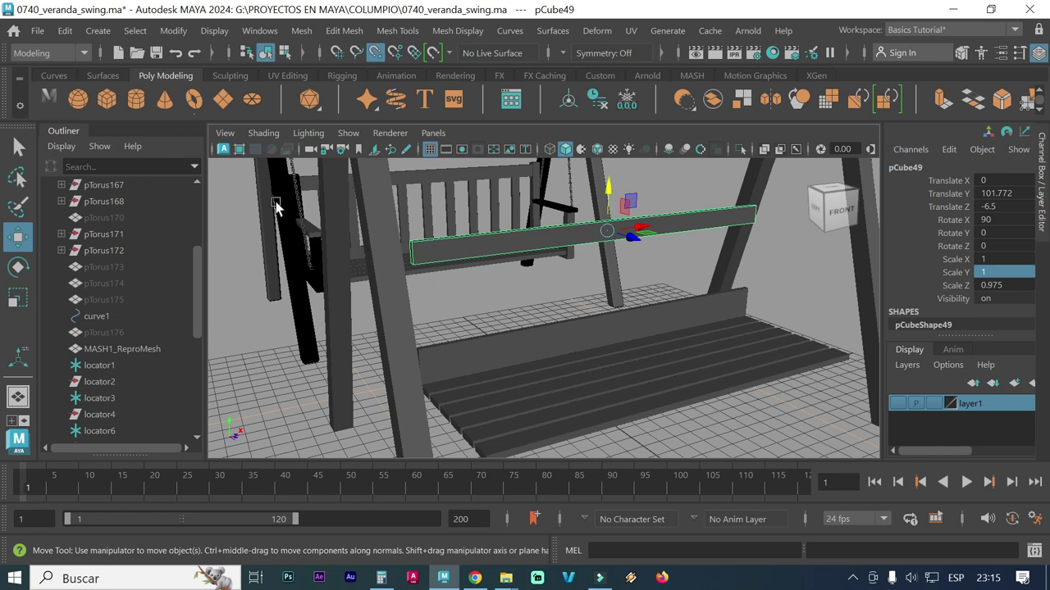
{"action": "left_click", "coordinate": [98, 31]}
{"action": "mouse_move", "coordinate": [145, 93]}
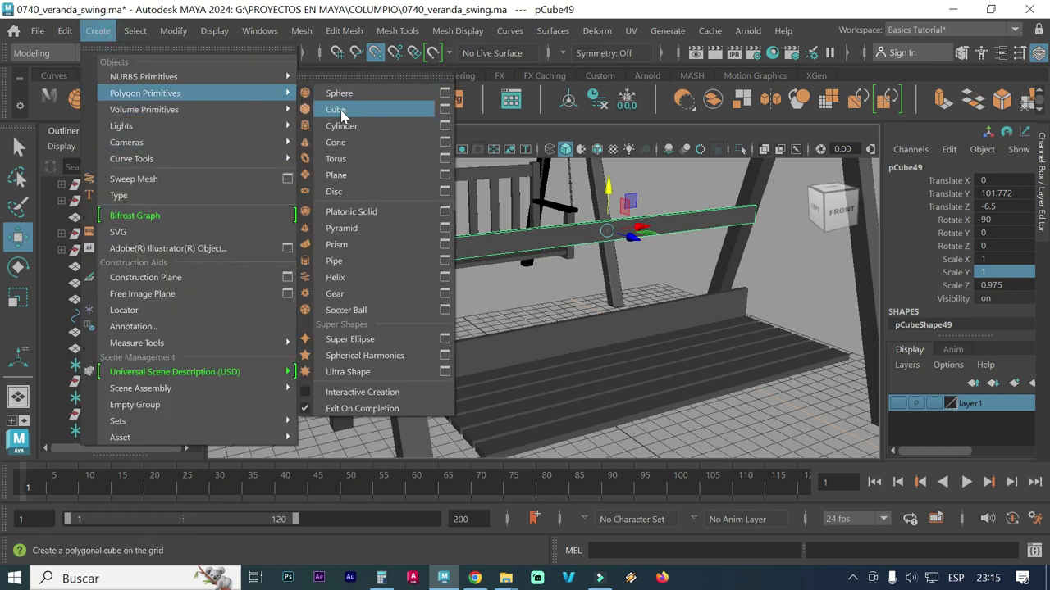
In the Polygon Cube options, set Width to 70 with Height 3 and Depth 10.
{"action": "left_click", "coordinate": [444, 111]}
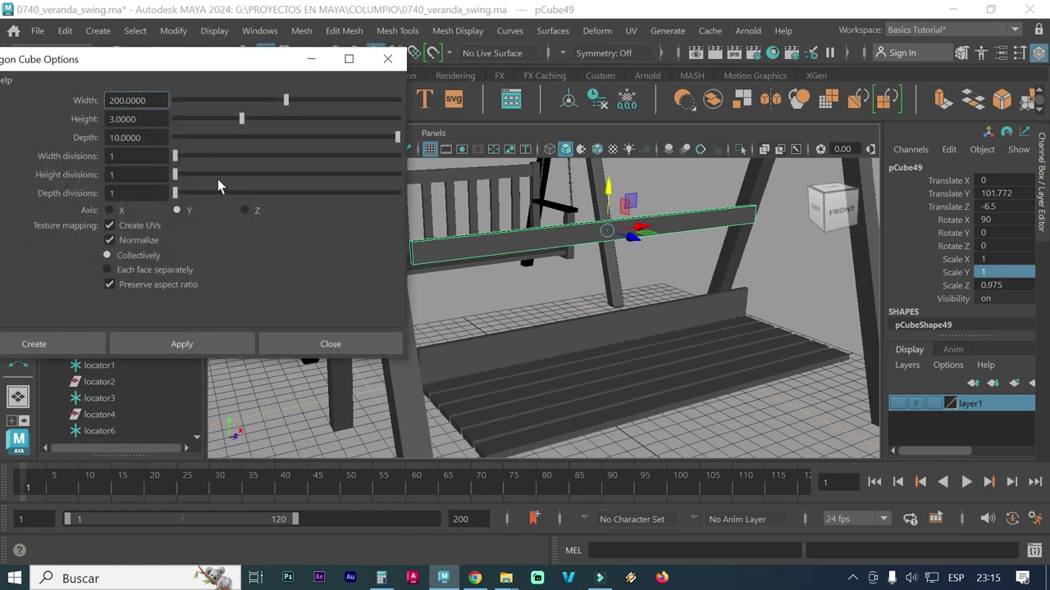
{"action": "double_click", "coordinate": [153, 99]}
{"action": "type", "text": "70"}
{"action": "key", "text": "Return"}
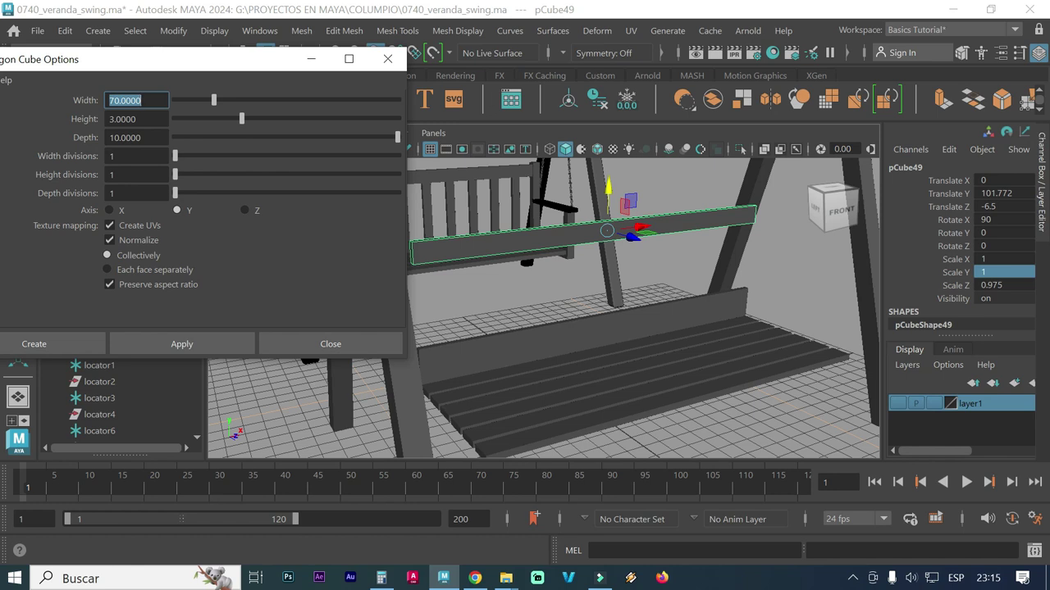
Create a 70 × 10 × 10 cube from the Polygon Cube Options.
{"action": "key", "text": "Tab"}
{"action": "type", "text": "10"}
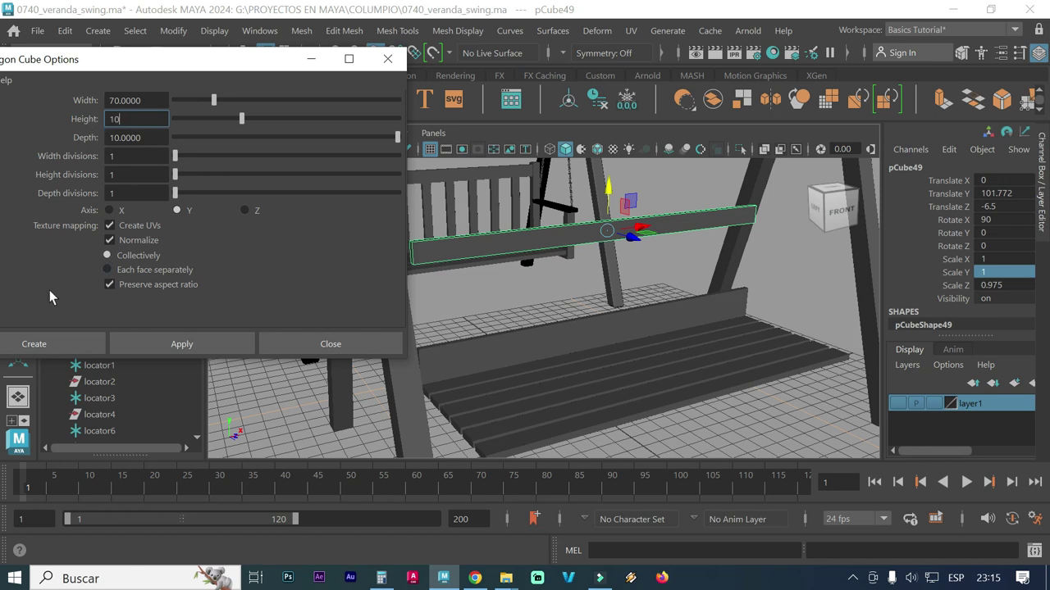
{"action": "left_click", "coordinate": [148, 348]}
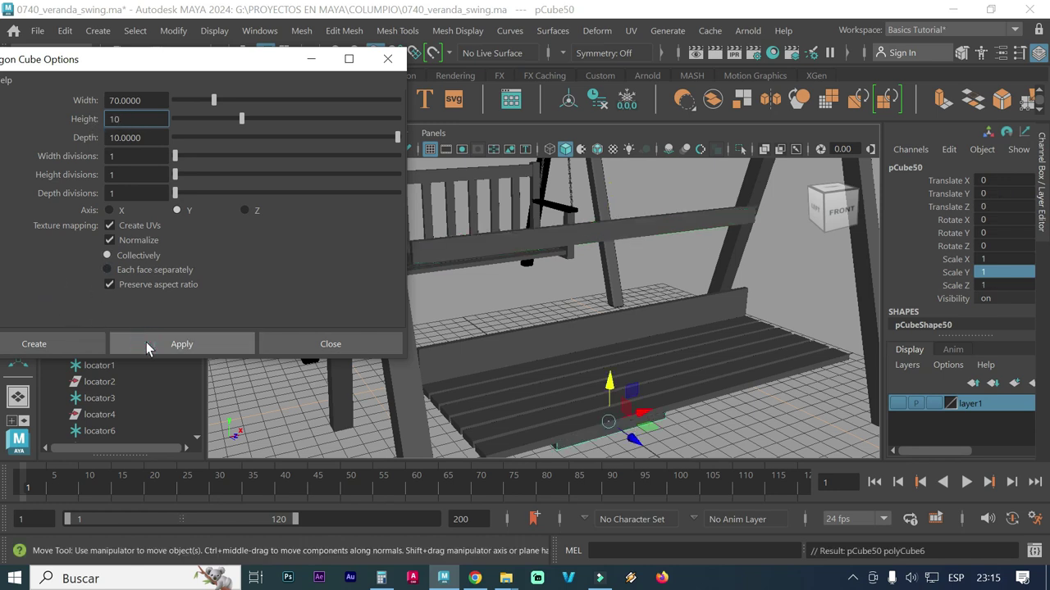
Raise the new block to Translate Y 59.394 above the bench seat.
{"action": "left_click", "coordinate": [611, 379]}
{"action": "left_click_drag", "start_coordinate": [610, 379], "coordinate": [625, 283]}
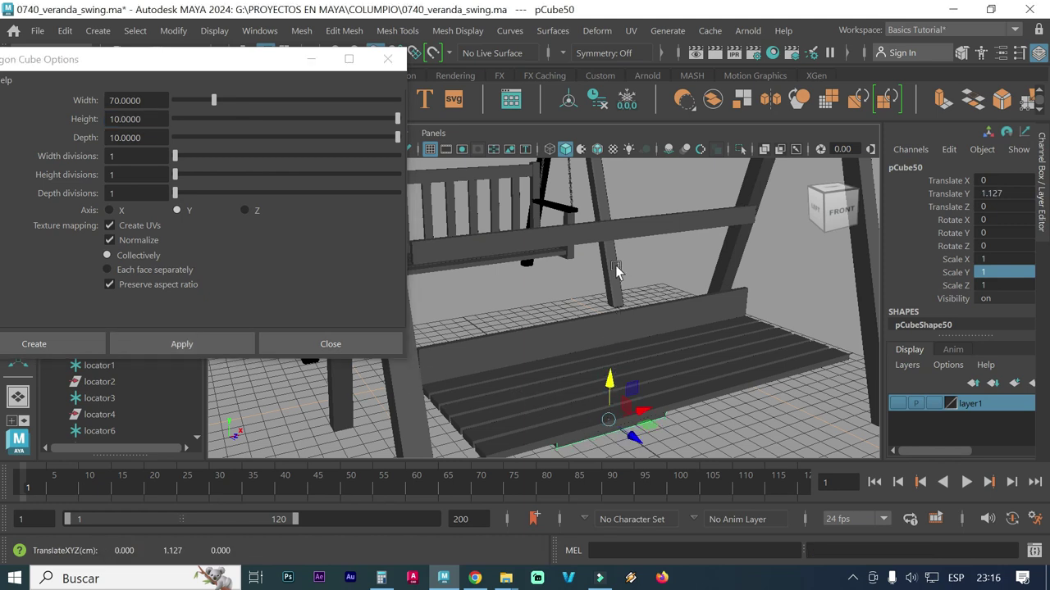
{"action": "left_click_drag", "start_coordinate": [262, 57], "coordinate": [241, 95]}
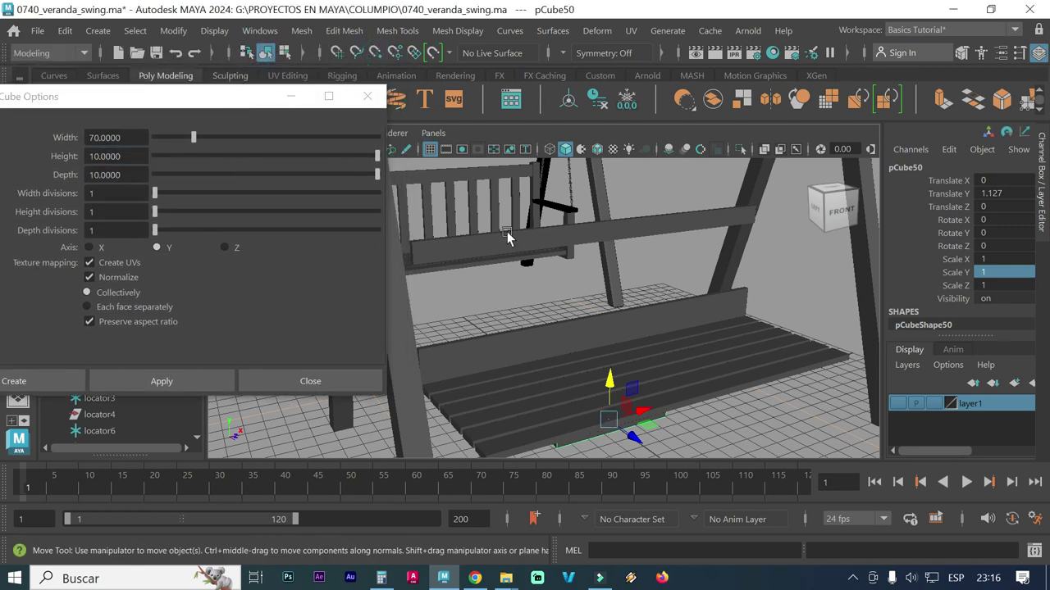
{"action": "left_click_drag", "start_coordinate": [610, 382], "coordinate": [619, 282]}
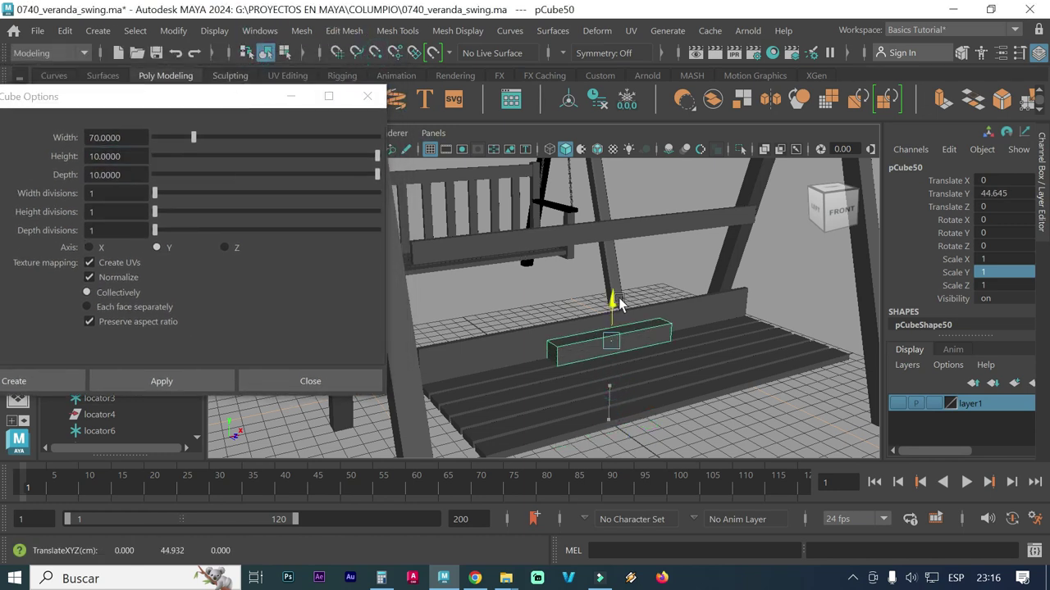
{"action": "mouse_move", "coordinate": [623, 373]}
{"action": "left_mouse_down", "text": "alt"}
{"action": "mouse_move", "coordinate": [604, 392]}
{"action": "mouse_move", "coordinate": [709, 385]}
{"action": "mouse_move", "coordinate": [694, 383]}
{"action": "left_mouse_up", "text": "alt"}
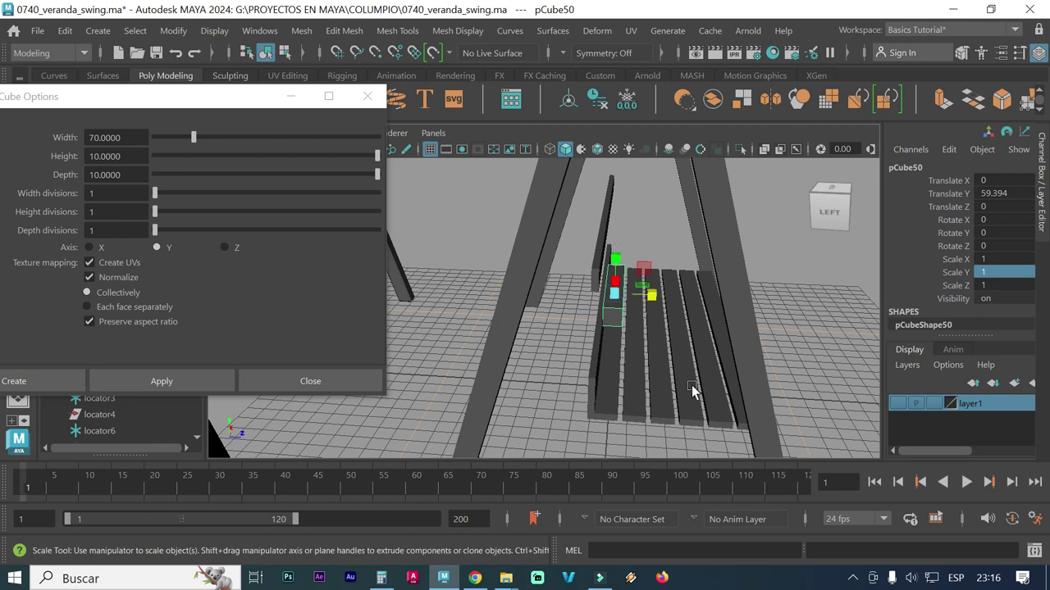
Rotate the block −90° around Y in the Channel Box.
{"action": "key", "text": "e"}
{"action": "mouse_move", "coordinate": [648, 312]}
{"action": "left_mouse_down", "text": "alt"}
{"action": "mouse_move", "coordinate": [640, 335]}
{"action": "mouse_move", "coordinate": [604, 336]}
{"action": "mouse_move", "coordinate": [613, 320]}
{"action": "left_mouse_up", "text": "alt"}
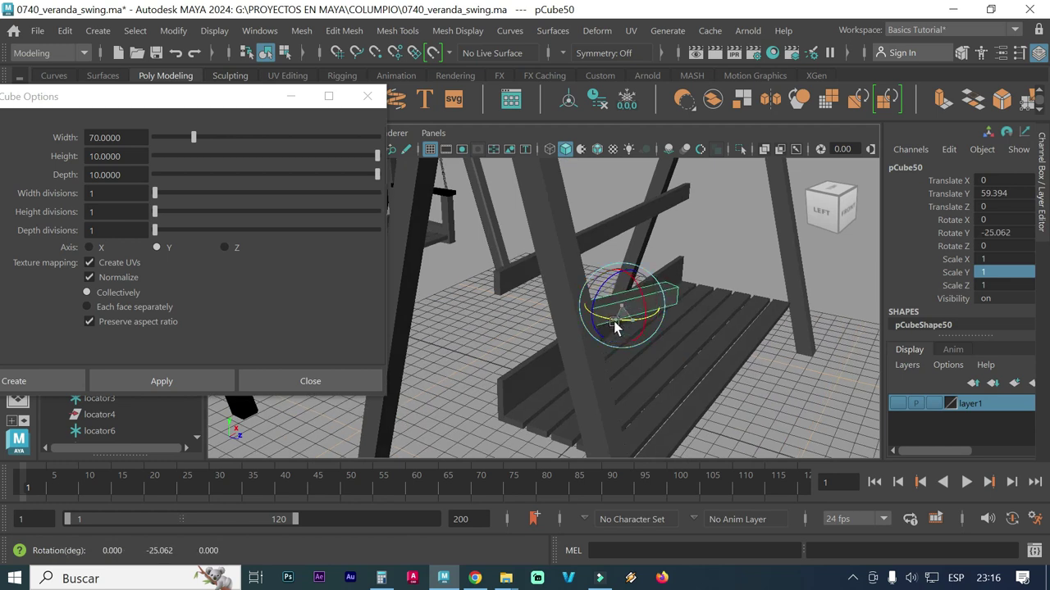
{"action": "double_click", "coordinate": [992, 232]}
{"action": "type", "text": "-"}
{"action": "key", "text": "Return"}
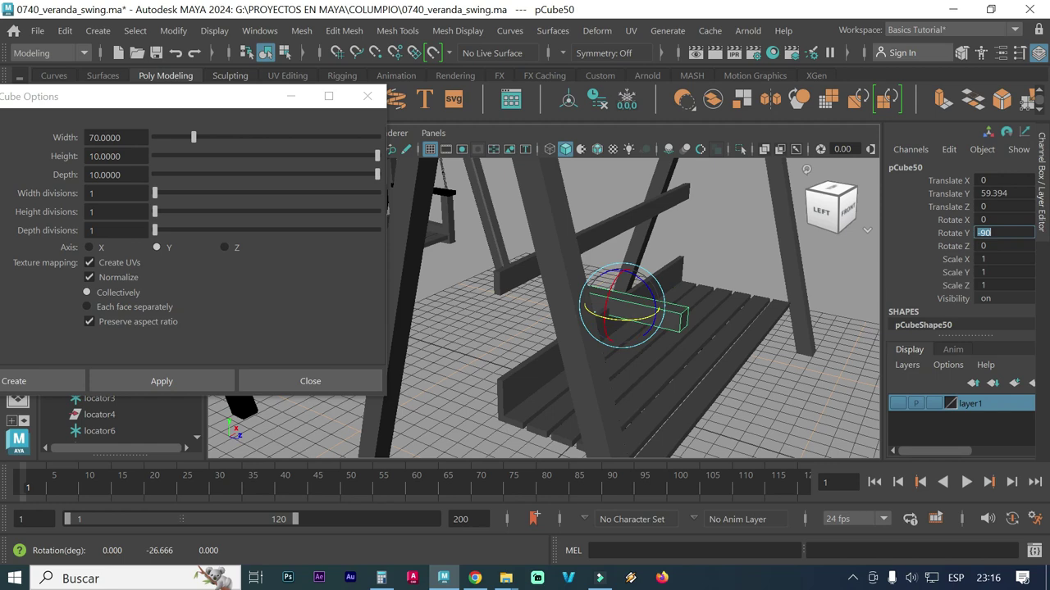
Slide the block along X to -97.477 at the bench end.
{"action": "left_click_drag", "start_coordinate": [637, 361], "coordinate": [644, 346], "text": "alt"}
{"action": "key", "text": "w"}
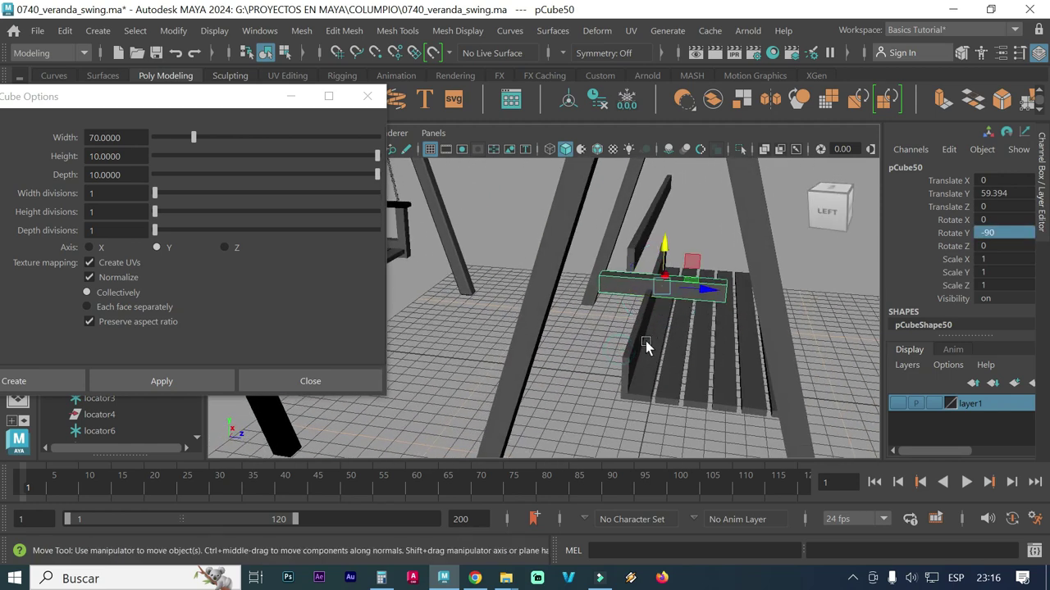
{"action": "mouse_move", "coordinate": [724, 346]}
{"action": "left_mouse_down", "text": "alt"}
{"action": "mouse_move", "coordinate": [674, 365]}
{"action": "mouse_move", "coordinate": [559, 364]}
{"action": "mouse_move", "coordinate": [464, 387]}
{"action": "mouse_move", "coordinate": [487, 386]}
{"action": "left_mouse_up", "text": "alt"}
{"action": "left_click", "coordinate": [675, 364]}
{"action": "mouse_move", "coordinate": [488, 387]}
{"action": "middle_mouse_down", "text": "alt"}
{"action": "mouse_move", "coordinate": [579, 379]}
{"action": "mouse_move", "coordinate": [552, 380]}
{"action": "mouse_move", "coordinate": [610, 365]}
{"action": "mouse_move", "coordinate": [575, 374]}
{"action": "middle_mouse_up", "text": "alt"}
{"action": "scroll", "coordinate": [583, 369], "scroll_direction": "up", "scroll_amount": 2}
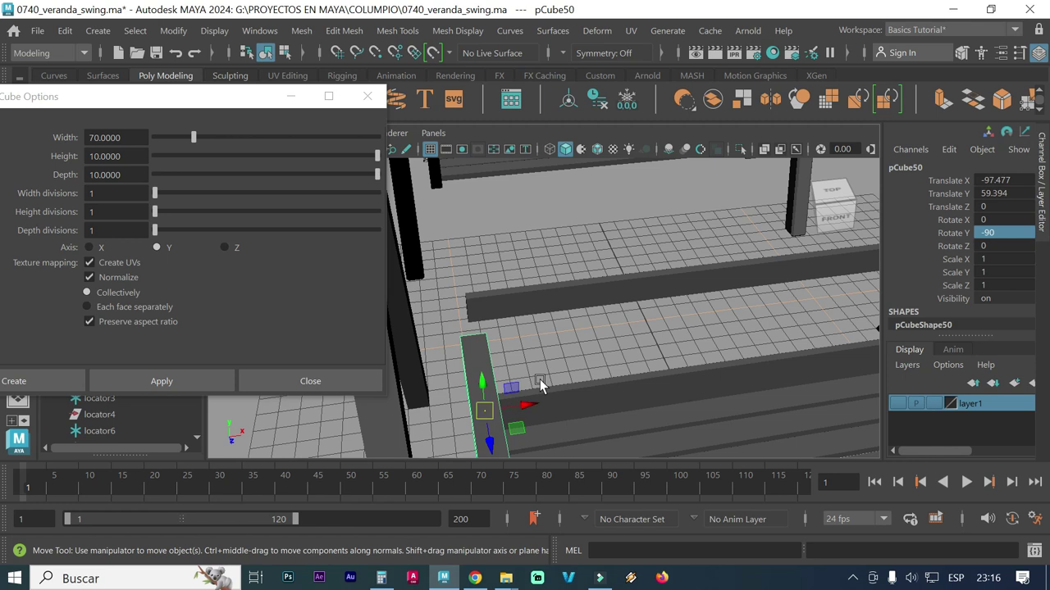
Enter pivot editing and turn on Snap to Points, tumbling in close to the frame.
{"action": "key", "text": "d"}
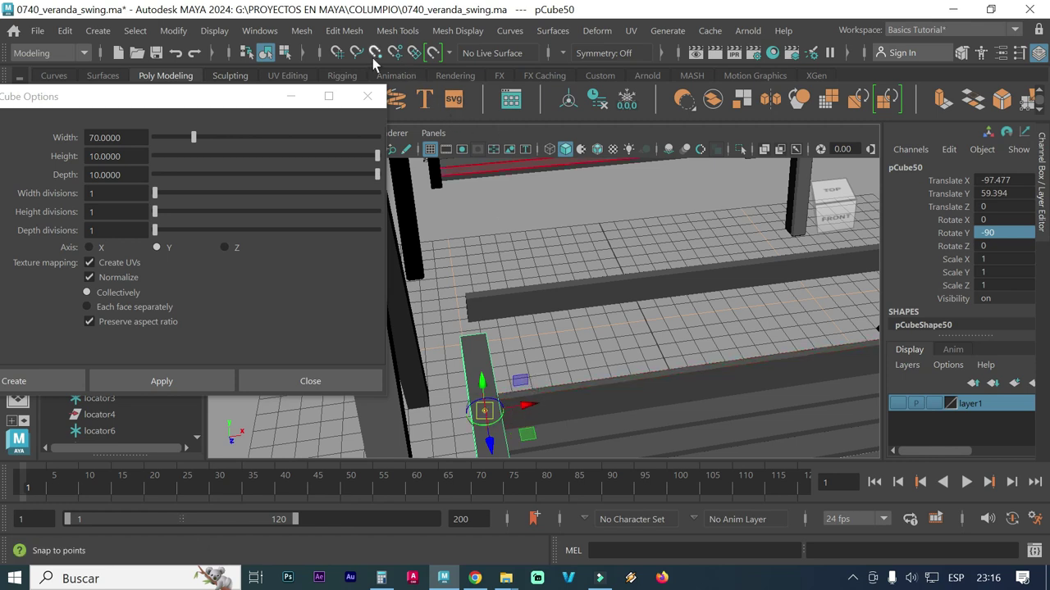
{"action": "left_click", "coordinate": [374, 54]}
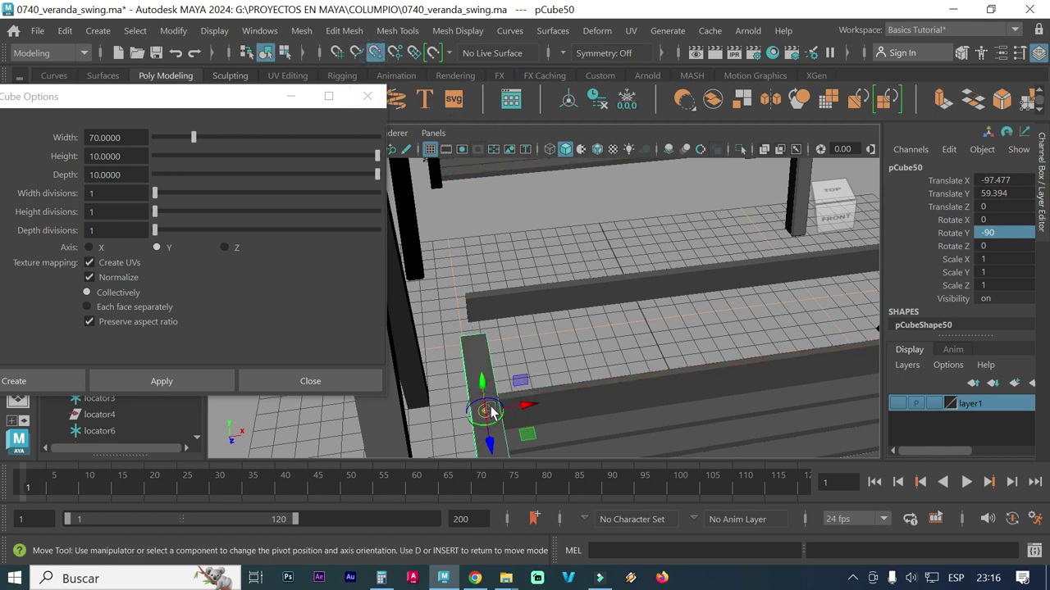
{"action": "mouse_move", "coordinate": [492, 416]}
{"action": "left_mouse_down", "text": "alt"}
{"action": "mouse_move", "coordinate": [575, 355]}
{"action": "mouse_move", "coordinate": [601, 350]}
{"action": "left_mouse_up", "text": "alt"}
{"action": "mouse_move", "coordinate": [575, 361]}
{"action": "right_mouse_down", "text": "alt"}
{"action": "mouse_move", "coordinate": [717, 393]}
{"action": "mouse_move", "coordinate": [481, 319]}
{"action": "mouse_move", "coordinate": [521, 323]}
{"action": "mouse_move", "coordinate": [413, 307]}
{"action": "right_mouse_up", "text": "alt"}
{"action": "mouse_move", "coordinate": [497, 303]}
{"action": "right_mouse_down", "text": "alt"}
{"action": "mouse_move", "coordinate": [604, 309]}
{"action": "mouse_move", "coordinate": [441, 295]}
{"action": "right_mouse_up", "text": "alt"}
{"action": "right_click_drag", "start_coordinate": [697, 354], "coordinate": [711, 344], "text": "alt"}
{"action": "key", "text": "space"}
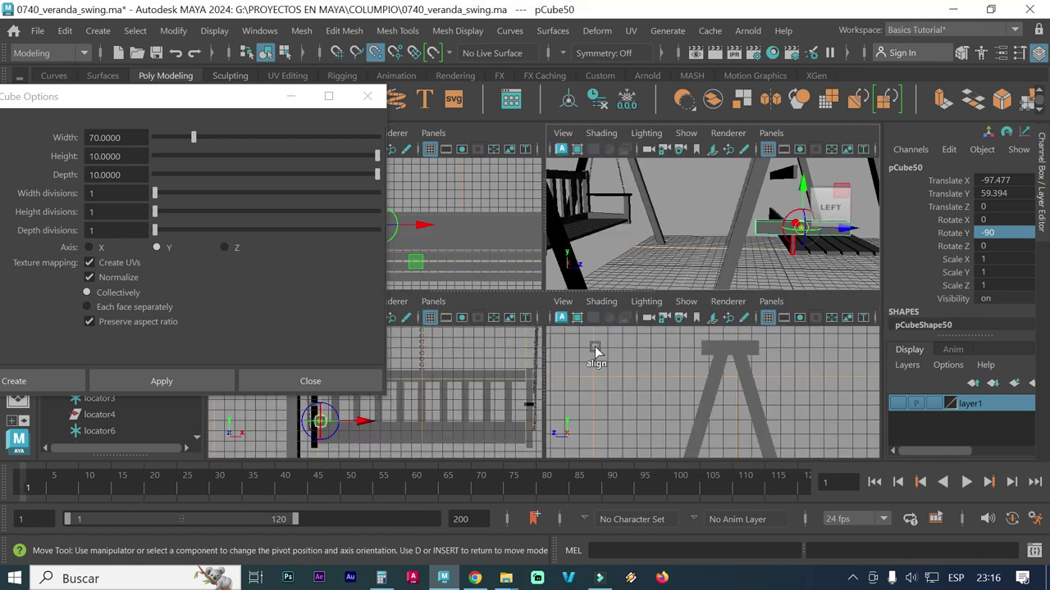
Raise the block to Translate Y 77.042 in the front view and check it in perspective.
{"action": "key", "text": "space"}
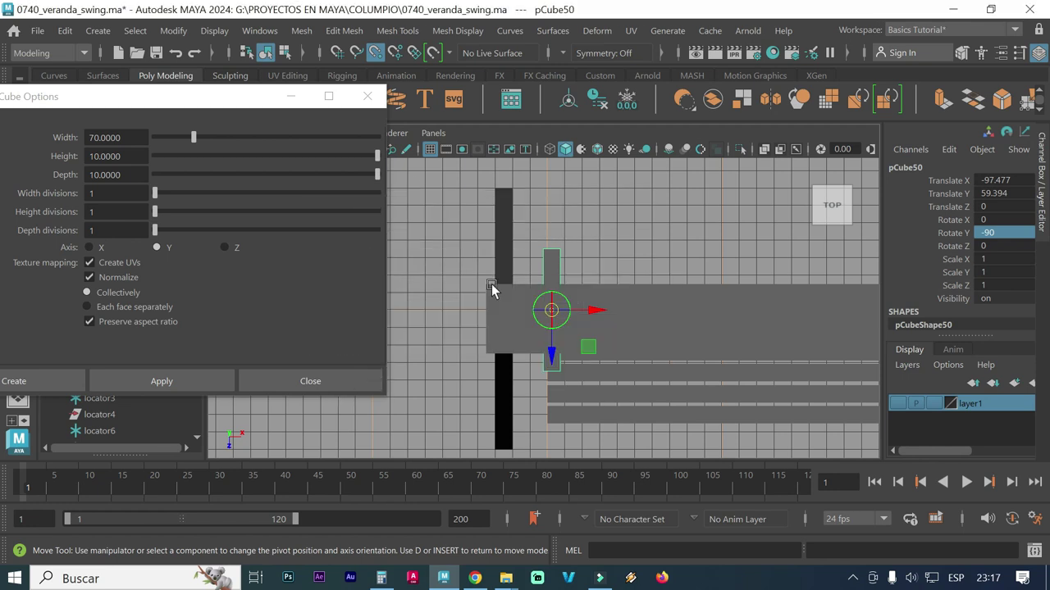
{"action": "key", "text": "space"}
{"action": "key", "text": "space"}
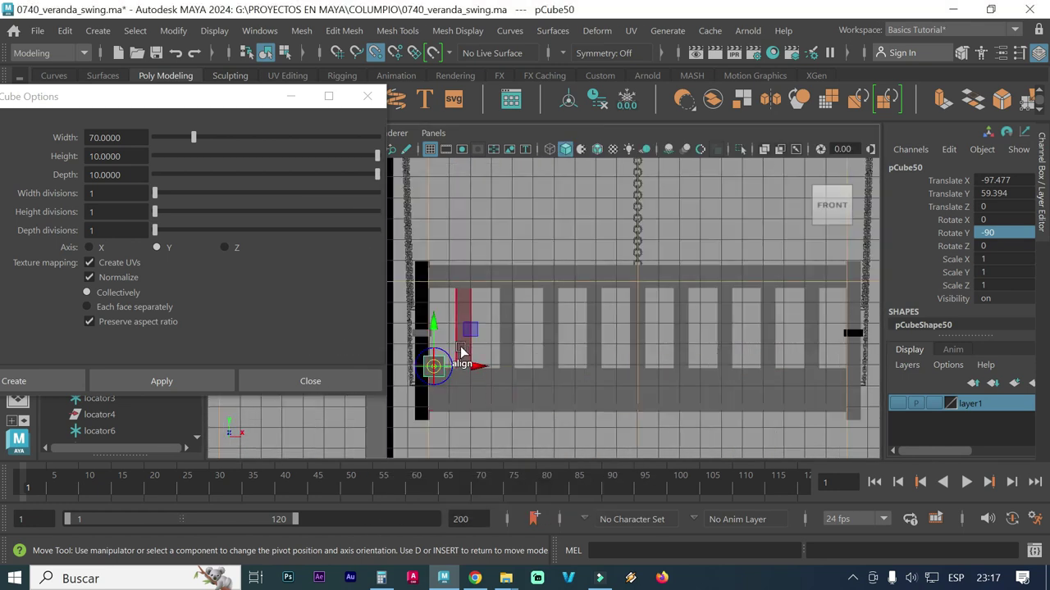
{"action": "mouse_move", "coordinate": [506, 375]}
{"action": "right_mouse_down", "text": "alt"}
{"action": "mouse_move", "coordinate": [556, 337]}
{"action": "mouse_move", "coordinate": [638, 342]}
{"action": "right_mouse_up", "text": "alt"}
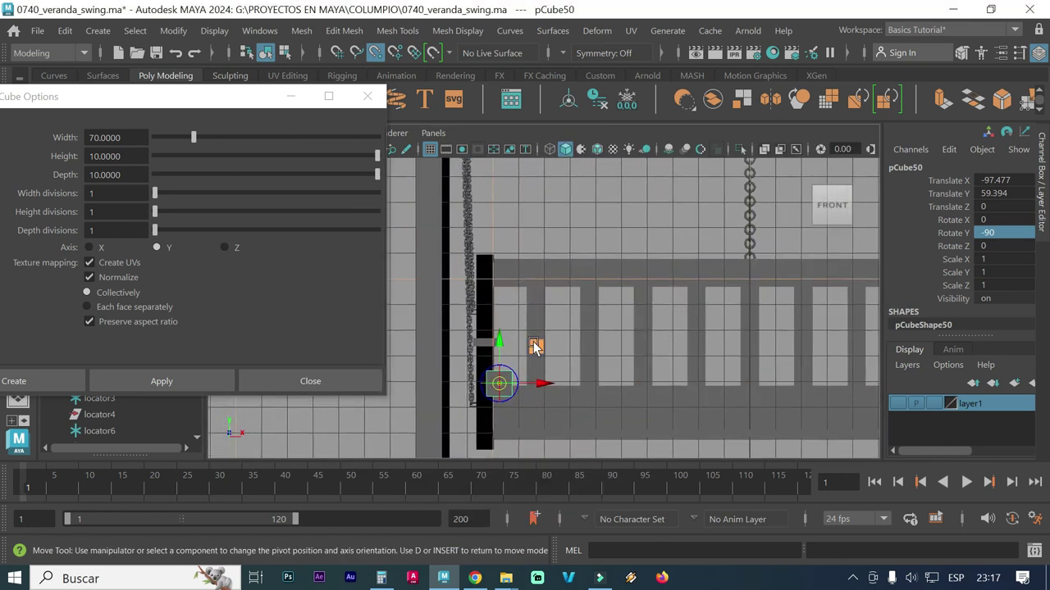
{"action": "left_click", "coordinate": [501, 337]}
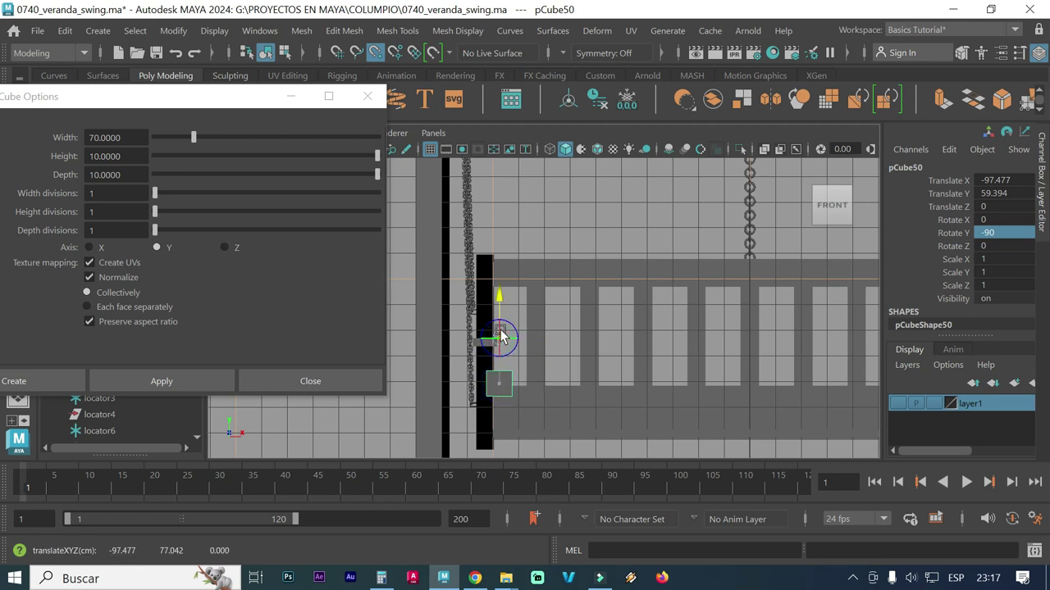
{"action": "key", "text": "ctrl+z"}
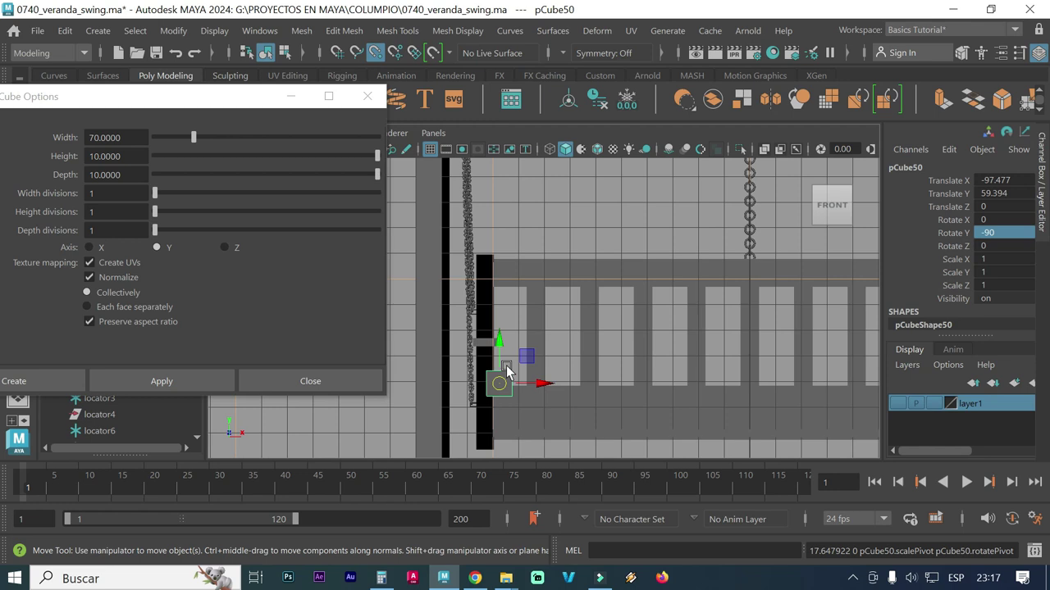
{"action": "left_click_drag", "start_coordinate": [502, 377], "coordinate": [502, 331]}
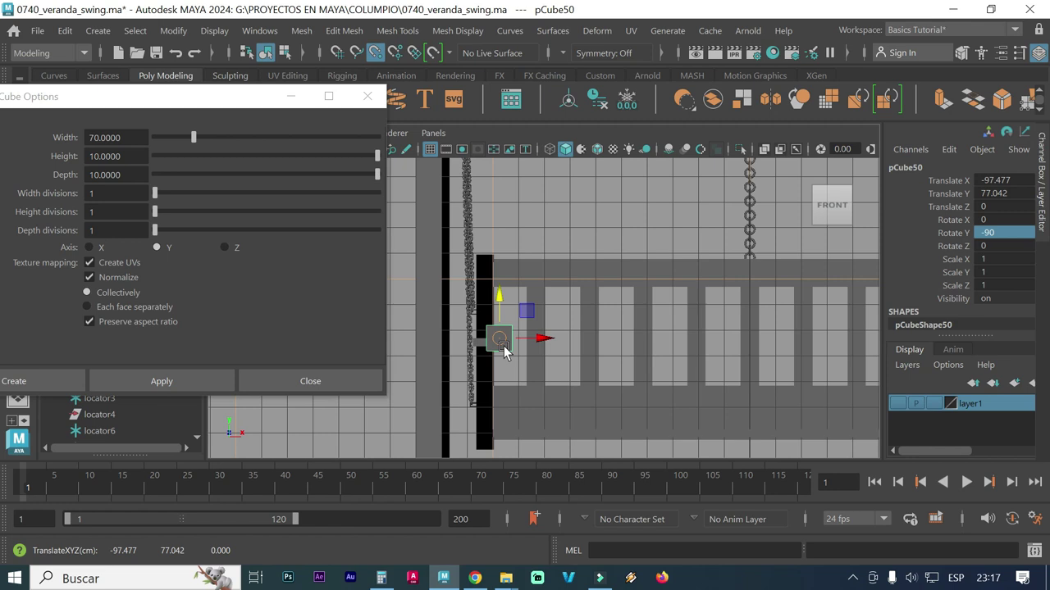
{"action": "key", "text": "space"}
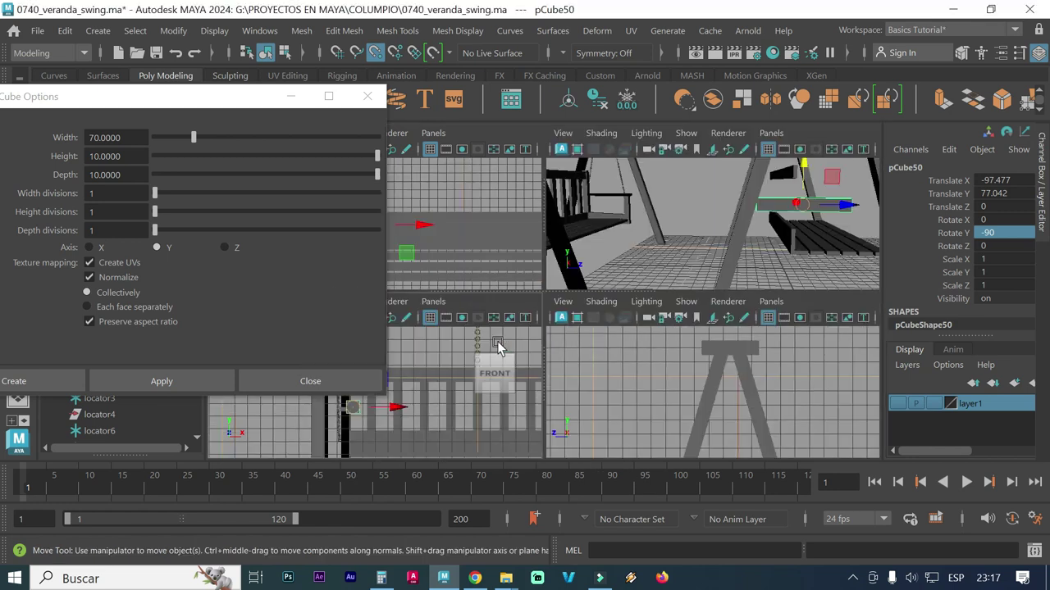
{"action": "key", "text": "space"}
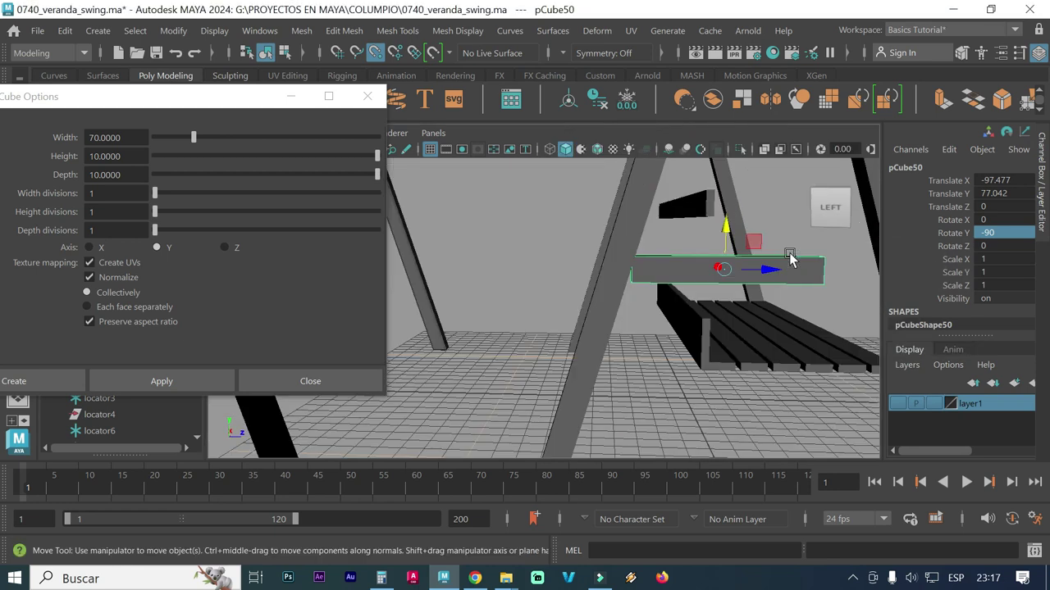
{"action": "left_click_drag", "start_coordinate": [785, 306], "coordinate": [714, 328], "text": "alt"}
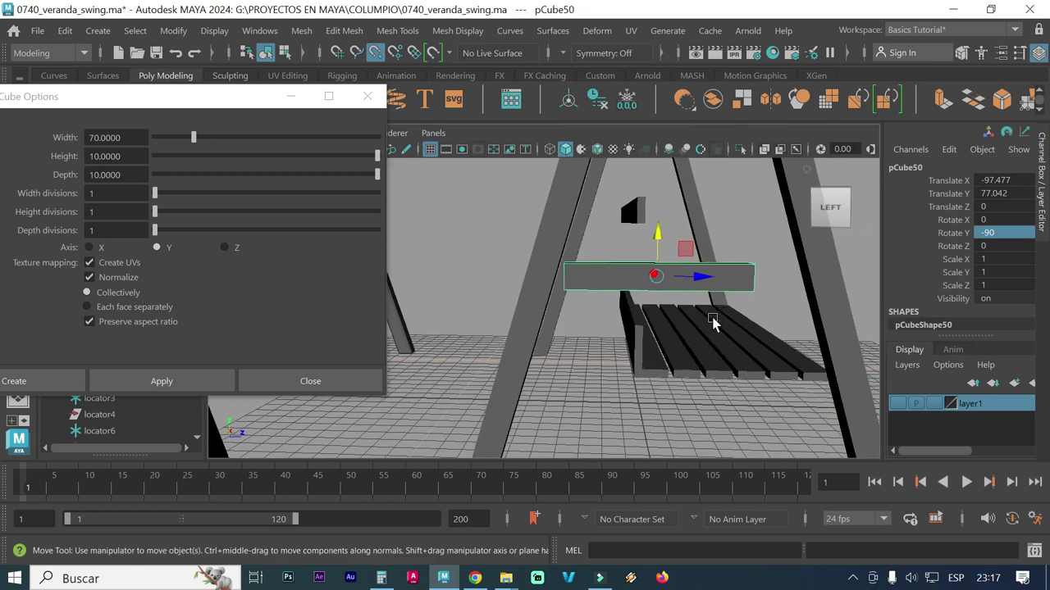
Maximise the right side view and frame the A-frame around the block.
{"action": "key", "text": "space"}
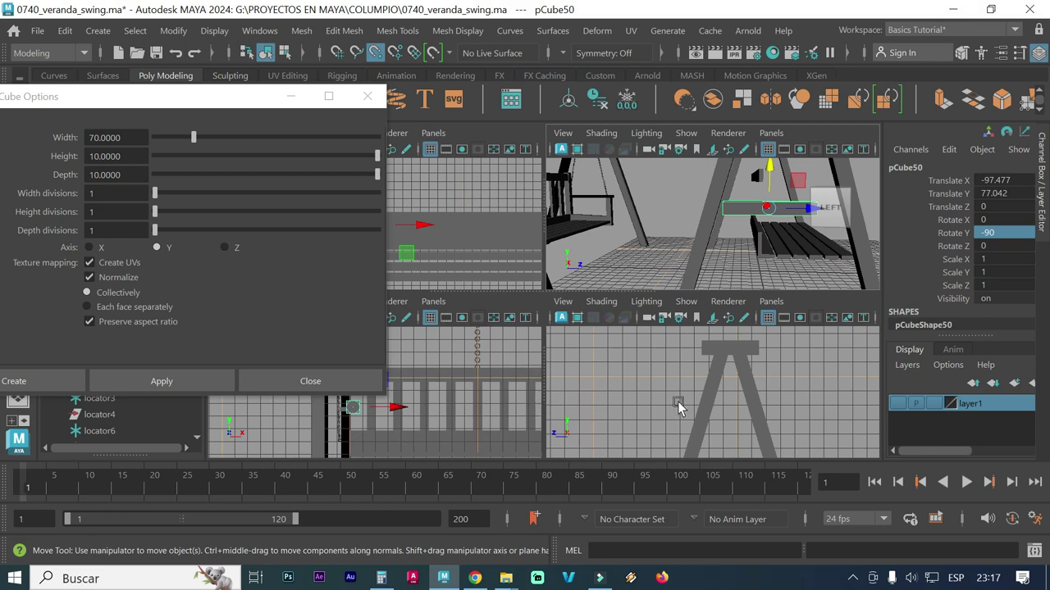
{"action": "key", "text": "space"}
{"action": "scroll", "coordinate": [670, 370], "scroll_direction": "down", "scroll_amount": 2}
{"action": "scroll", "coordinate": [670, 369], "scroll_direction": "down", "scroll_amount": 2}
{"action": "scroll", "coordinate": [670, 369], "scroll_direction": "down", "scroll_amount": 1}
{"action": "scroll", "coordinate": [670, 370], "scroll_direction": "down", "scroll_amount": 1}
{"action": "middle_click_drag", "start_coordinate": [666, 375], "coordinate": [649, 216], "text": "alt"}
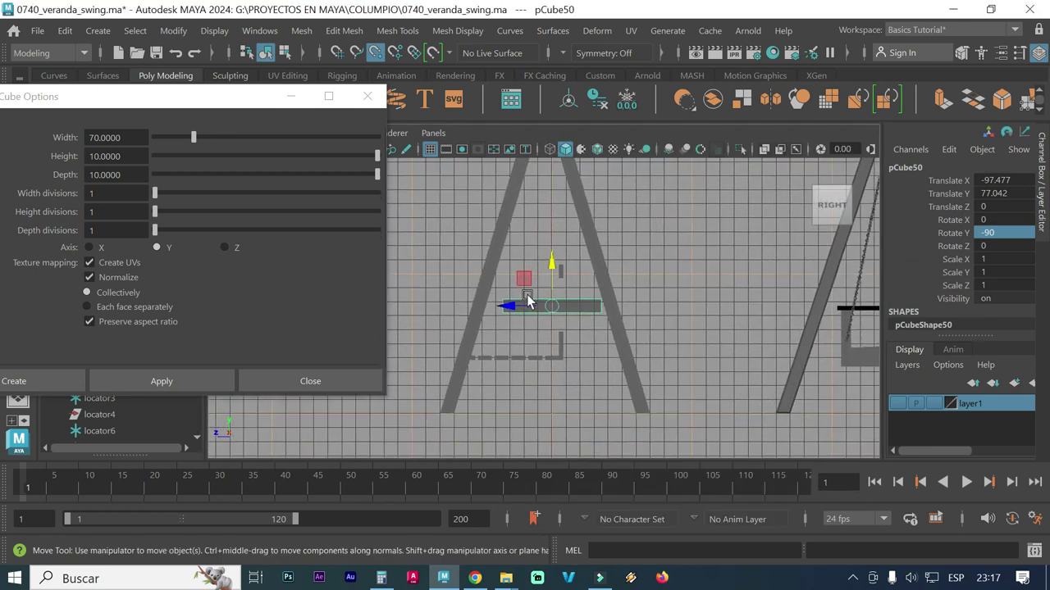
{"action": "scroll", "coordinate": [620, 303], "scroll_direction": "up", "scroll_amount": 1}
{"action": "scroll", "coordinate": [640, 330], "scroll_direction": "up", "scroll_amount": 1}
{"action": "scroll", "coordinate": [681, 327], "scroll_direction": "up", "scroll_amount": 1}
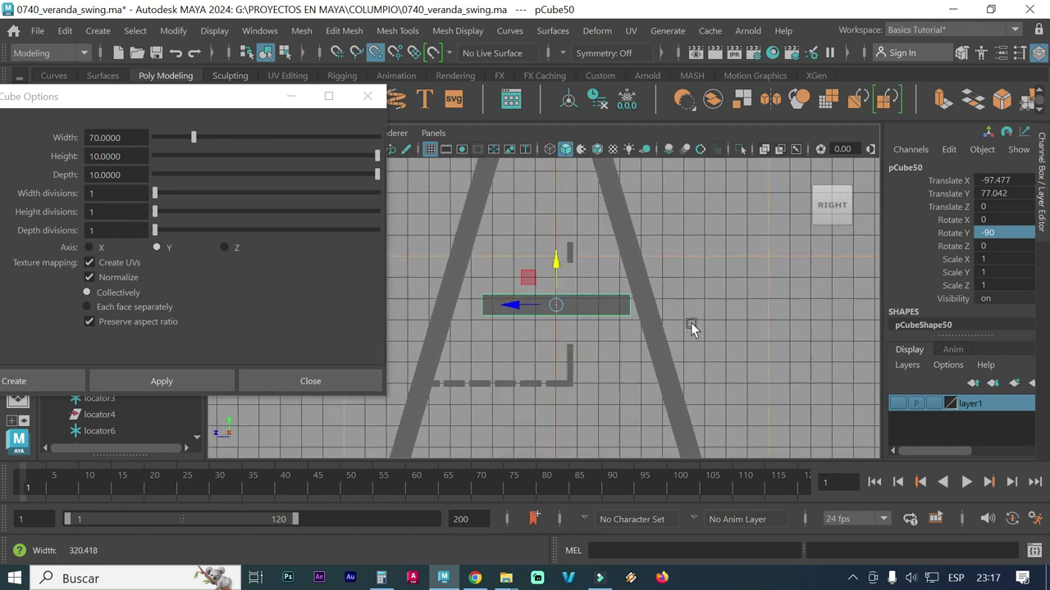
{"action": "scroll", "coordinate": [672, 321], "scroll_direction": "up", "scroll_amount": 4}
{"action": "scroll", "coordinate": [631, 329], "scroll_direction": "up", "scroll_amount": 1}
{"action": "middle_click_drag", "start_coordinate": [608, 337], "coordinate": [595, 339], "text": "alt"}
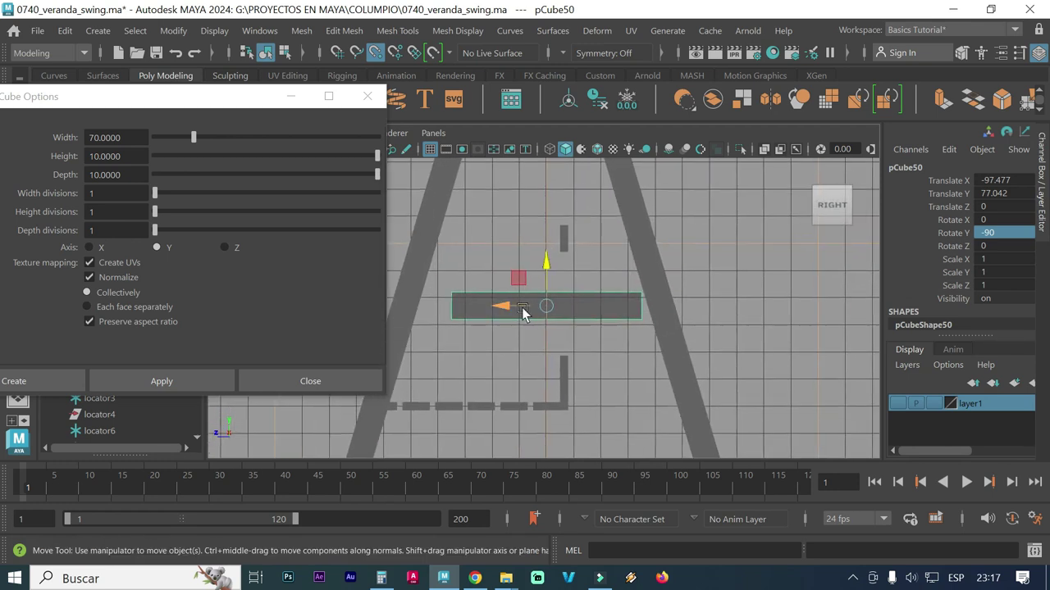
Snap the crossbar's pivot to its upper corner using point snapping.
{"action": "left_click", "coordinate": [378, 52]}
{"action": "left_click_drag", "start_coordinate": [503, 309], "coordinate": [433, 299]}
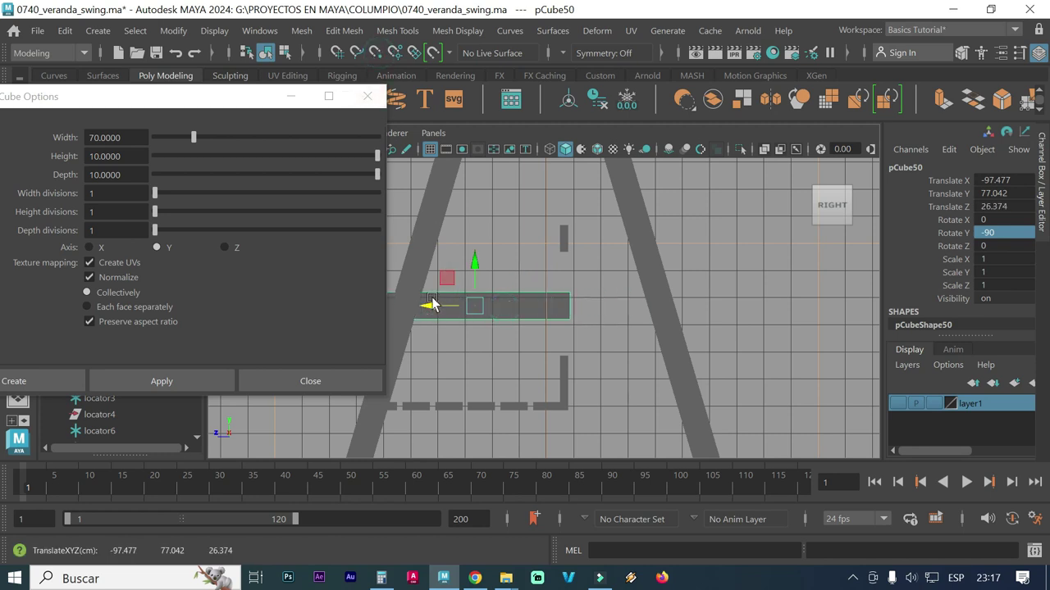
{"action": "key", "text": "d"}
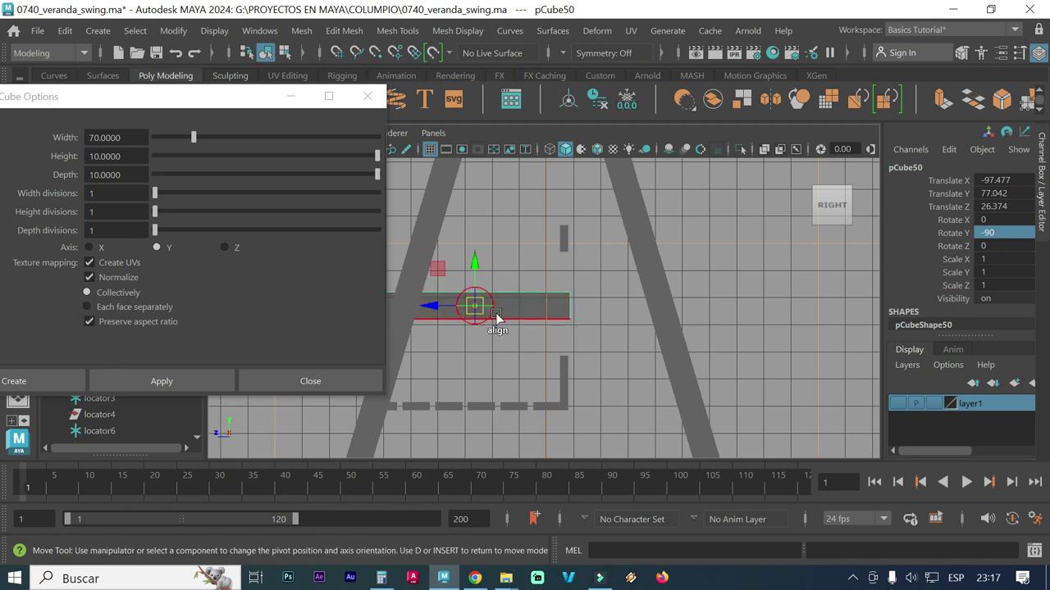
{"action": "left_click", "coordinate": [374, 53]}
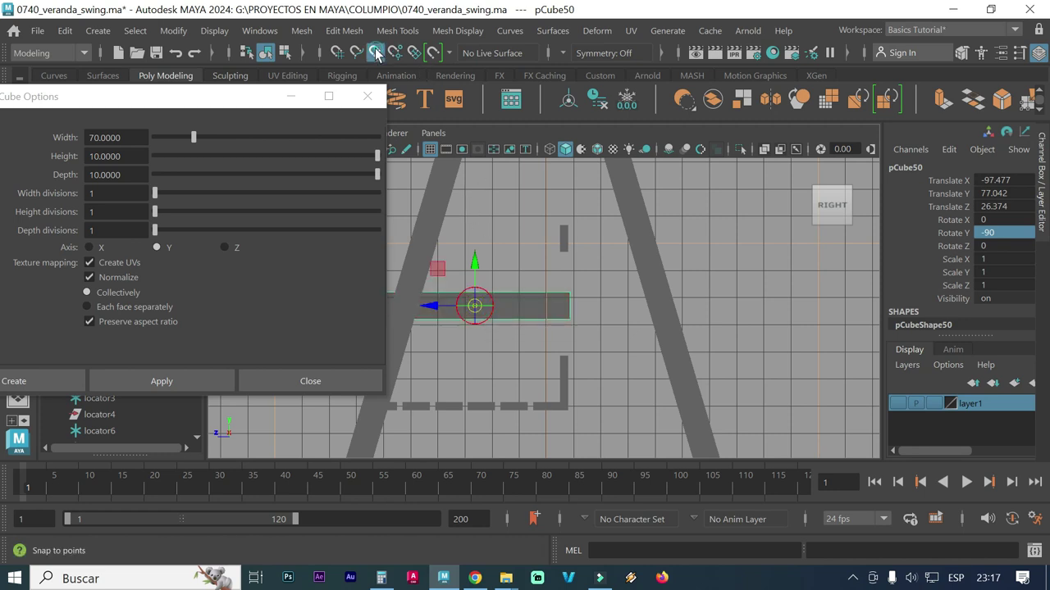
{"action": "left_click_drag", "start_coordinate": [478, 305], "coordinate": [556, 294]}
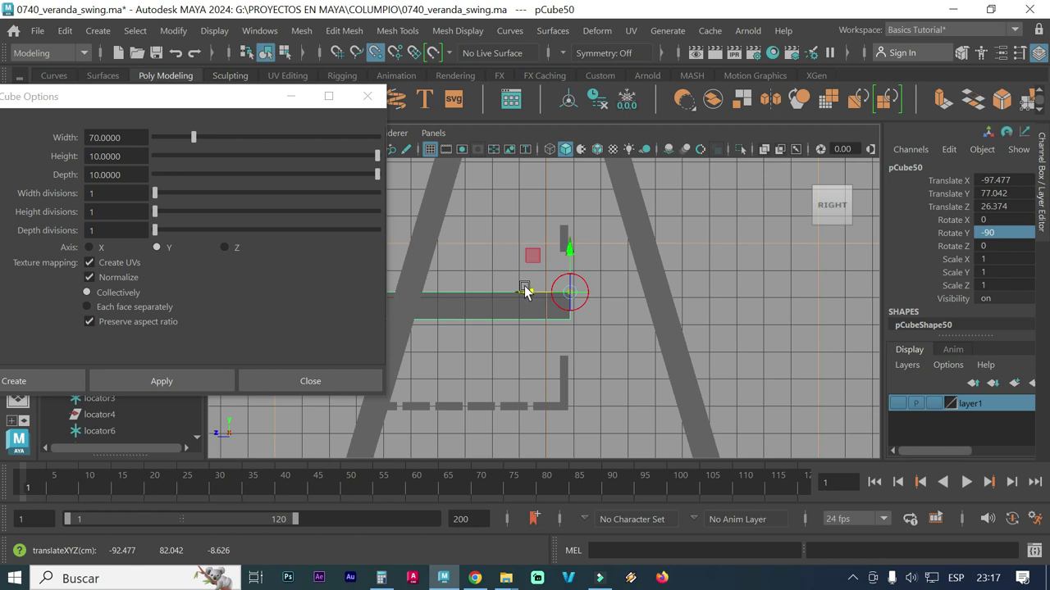
Slide pCube50 along Z to 24.169 against the A-frame leg.
{"action": "mouse_move", "coordinate": [525, 297]}
{"action": "left_mouse_down"}
{"action": "mouse_move", "coordinate": [514, 298]}
{"action": "mouse_move", "coordinate": [540, 303]}
{"action": "left_mouse_up"}
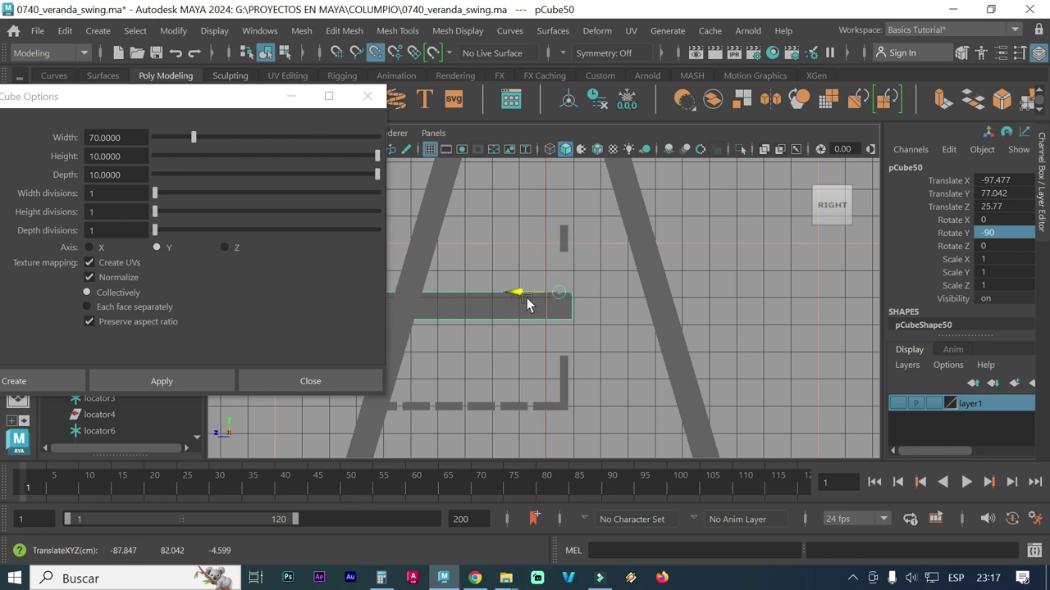
{"action": "left_click_drag", "start_coordinate": [540, 299], "coordinate": [539, 300]}
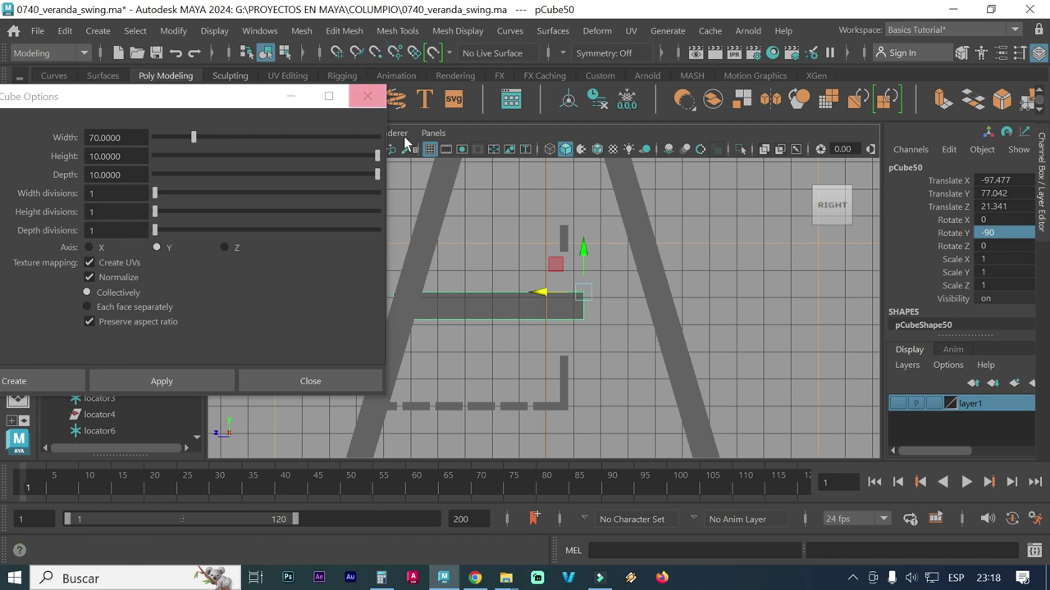
{"action": "scroll", "coordinate": [546, 288], "scroll_direction": "up", "scroll_amount": 2}
{"action": "scroll", "coordinate": [566, 294], "scroll_direction": "up", "scroll_amount": 1}
{"action": "scroll", "coordinate": [554, 284], "scroll_direction": "up", "scroll_amount": 1}
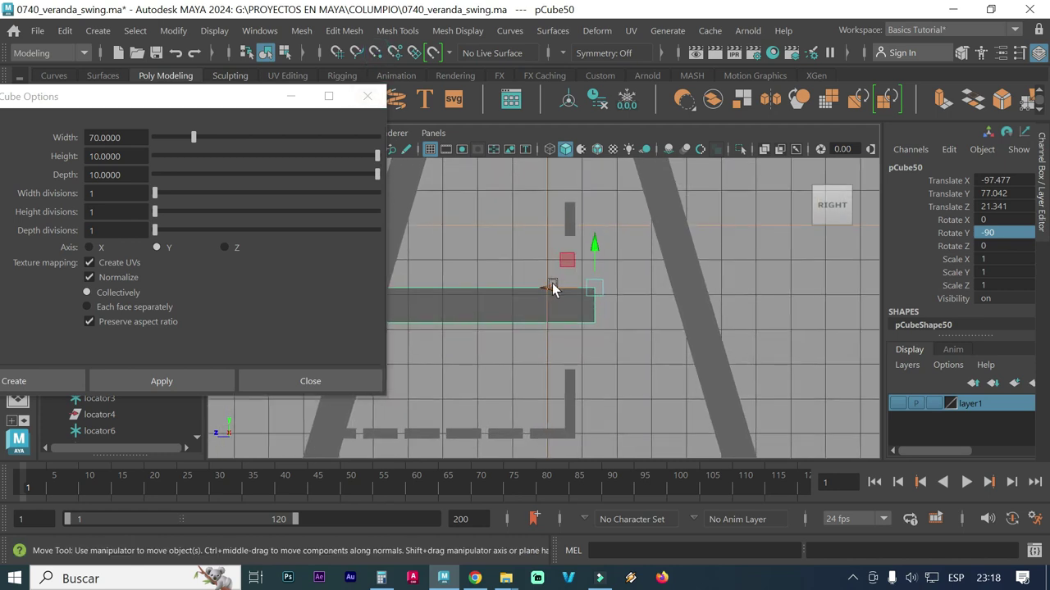
{"action": "left_click_drag", "start_coordinate": [555, 289], "coordinate": [548, 293]}
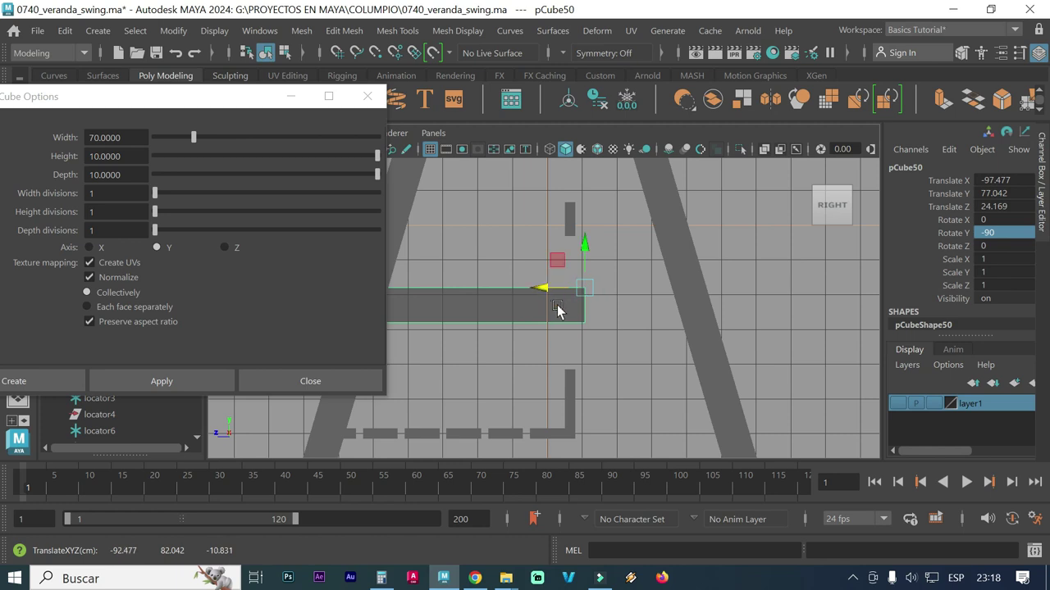
{"action": "left_click", "coordinate": [587, 293]}
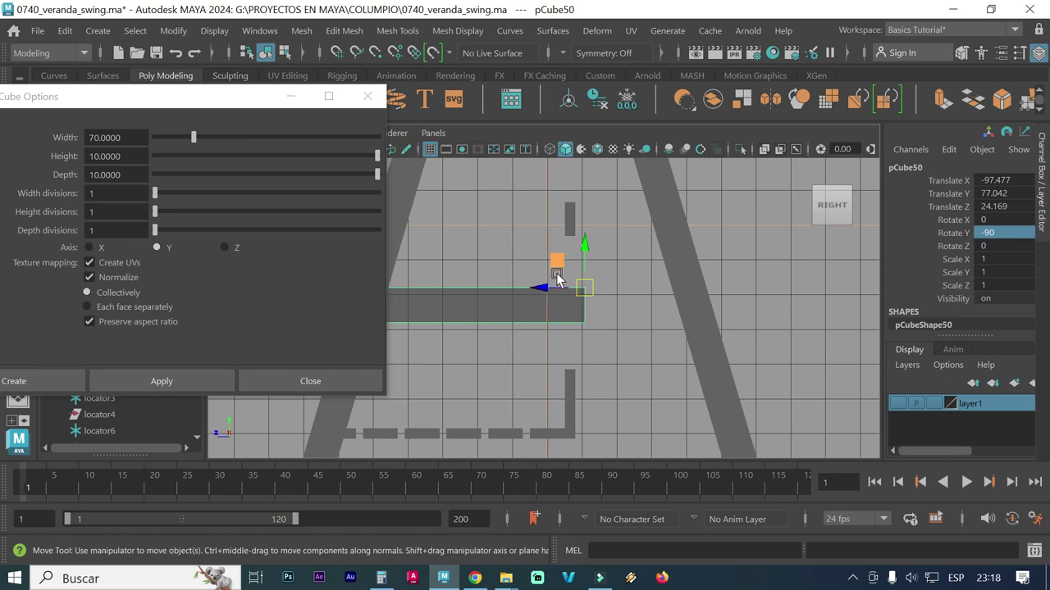
{"action": "key", "text": "space"}
{"action": "key", "text": "space"}
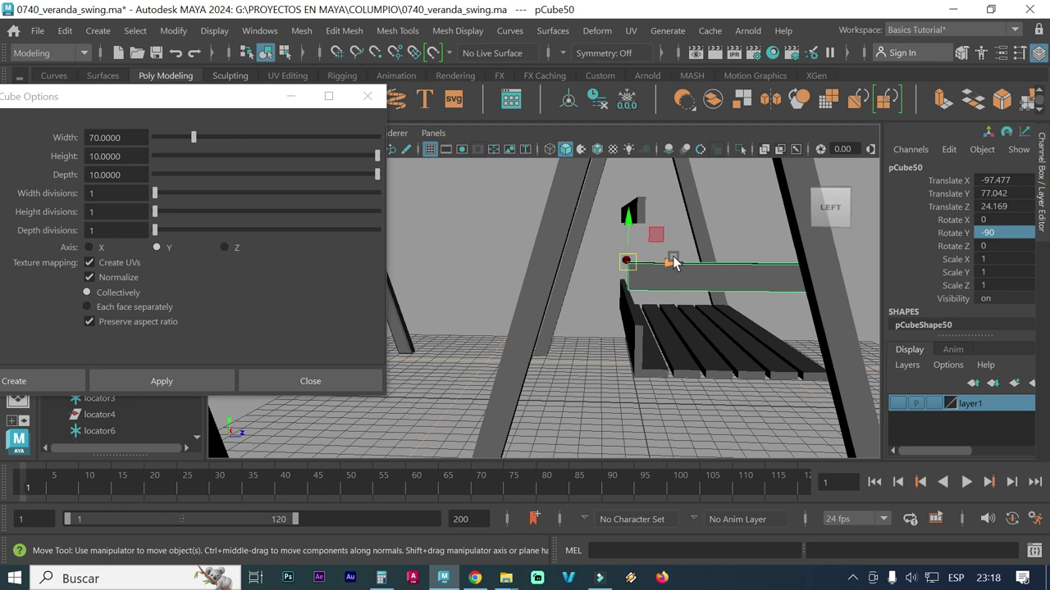
Nudge pCube50 to Translate Z 26.184 in the right view, then create another 70×10×10 cube.
{"action": "mouse_move", "coordinate": [679, 300]}
{"action": "left_mouse_down", "text": "alt"}
{"action": "mouse_move", "coordinate": [628, 321]}
{"action": "mouse_move", "coordinate": [557, 325]}
{"action": "mouse_move", "coordinate": [511, 314]}
{"action": "mouse_move", "coordinate": [587, 313]}
{"action": "mouse_move", "coordinate": [575, 319]}
{"action": "left_mouse_up", "text": "alt"}
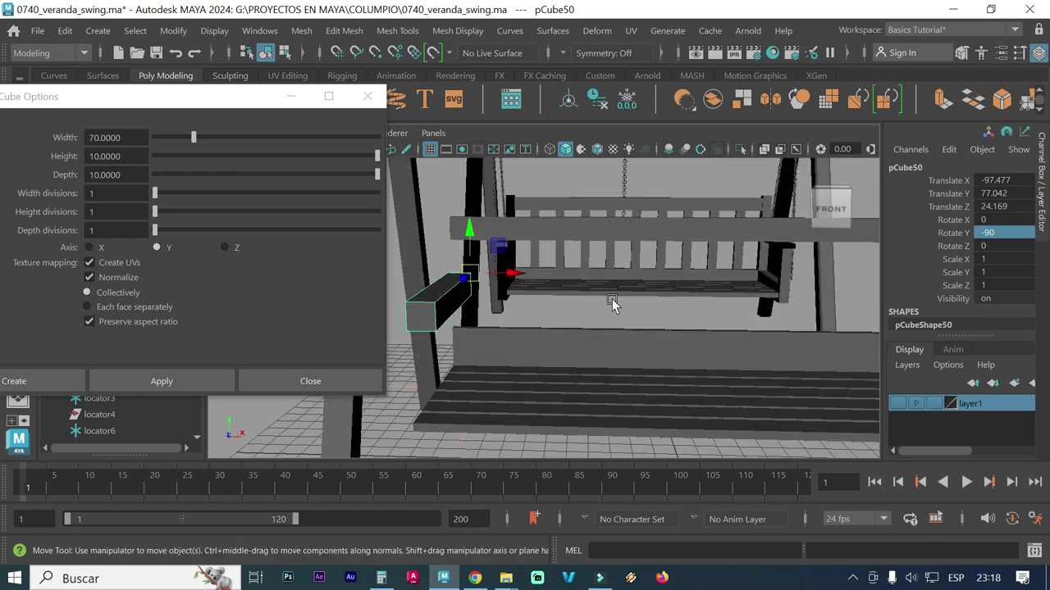
{"action": "mouse_move", "coordinate": [666, 296]}
{"action": "left_mouse_down", "text": "alt"}
{"action": "mouse_move", "coordinate": [668, 283]}
{"action": "mouse_move", "coordinate": [640, 290]}
{"action": "mouse_move", "coordinate": [728, 292]}
{"action": "mouse_move", "coordinate": [682, 300]}
{"action": "mouse_move", "coordinate": [718, 285]}
{"action": "mouse_move", "coordinate": [735, 290]}
{"action": "left_mouse_up", "text": "alt"}
{"action": "key", "text": "space"}
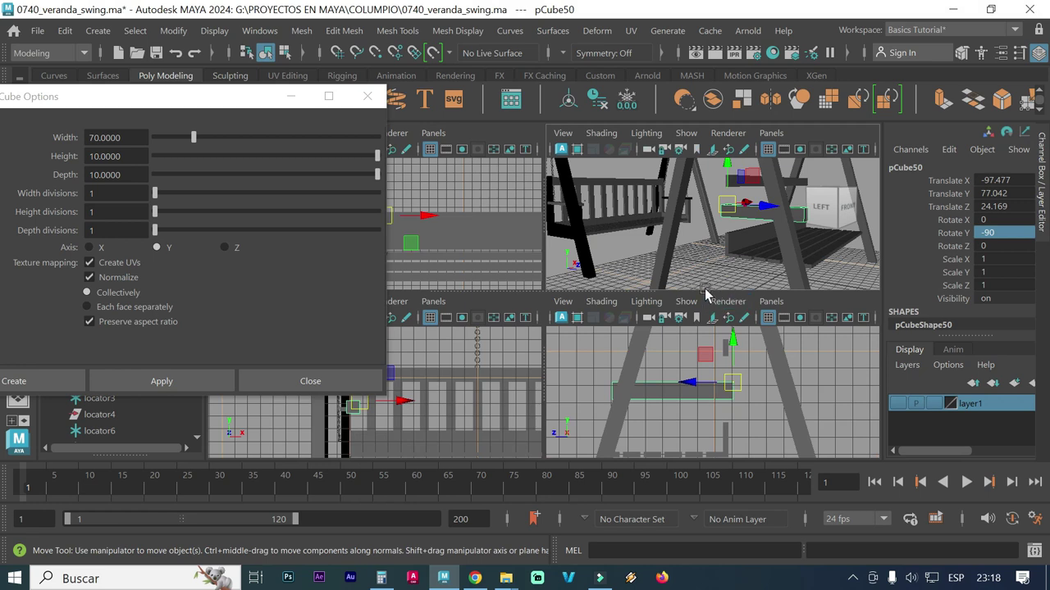
{"action": "key", "text": "space"}
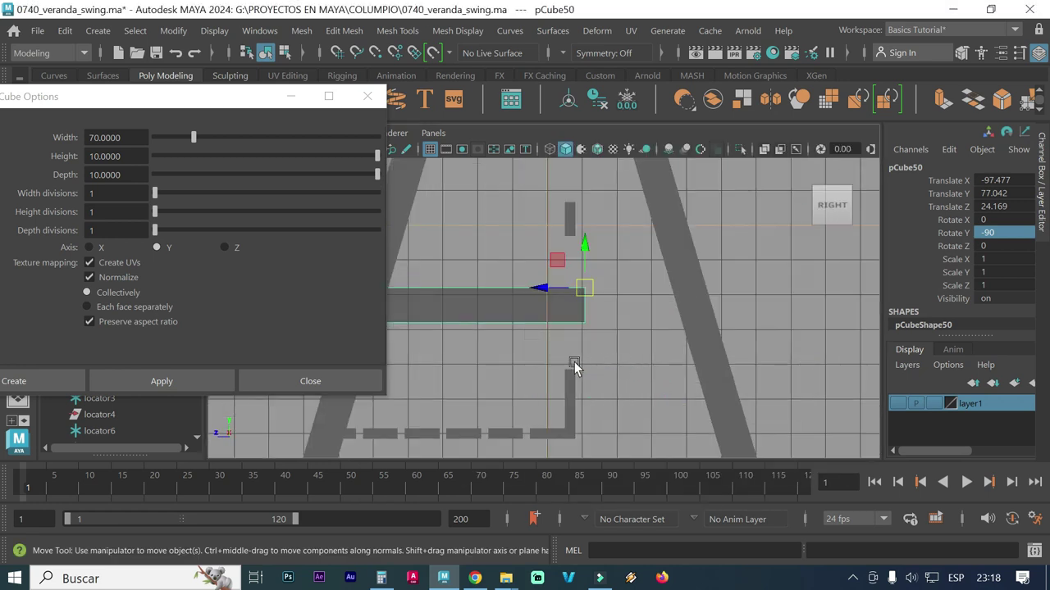
{"action": "right_click_drag", "start_coordinate": [574, 362], "coordinate": [692, 349], "text": "alt"}
{"action": "mouse_move", "coordinate": [560, 286]}
{"action": "left_mouse_down"}
{"action": "mouse_move", "coordinate": [551, 285]}
{"action": "mouse_move", "coordinate": [562, 308]}
{"action": "left_mouse_up"}
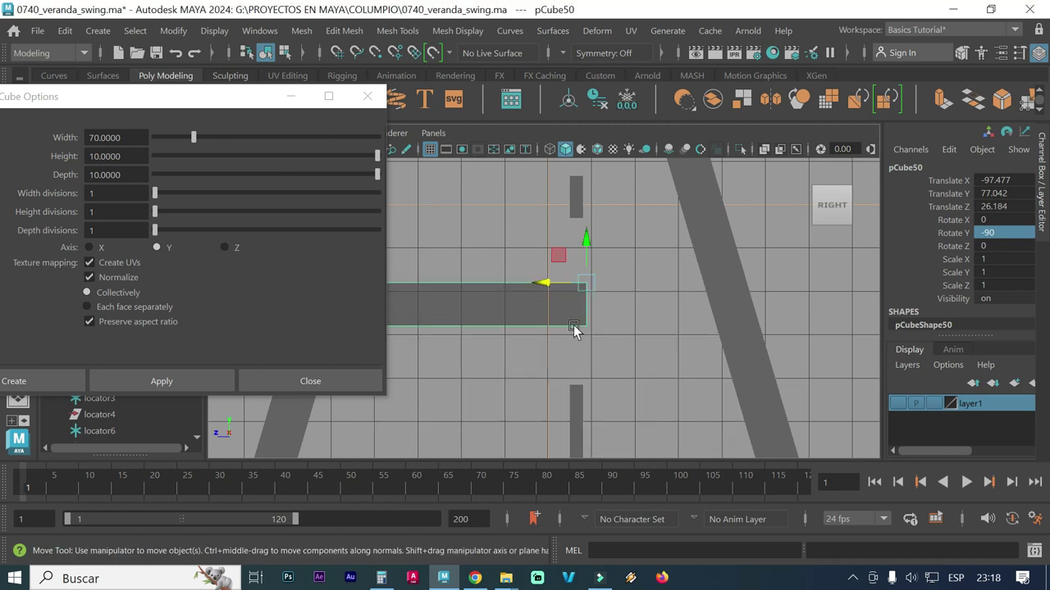
{"action": "key", "text": "space"}
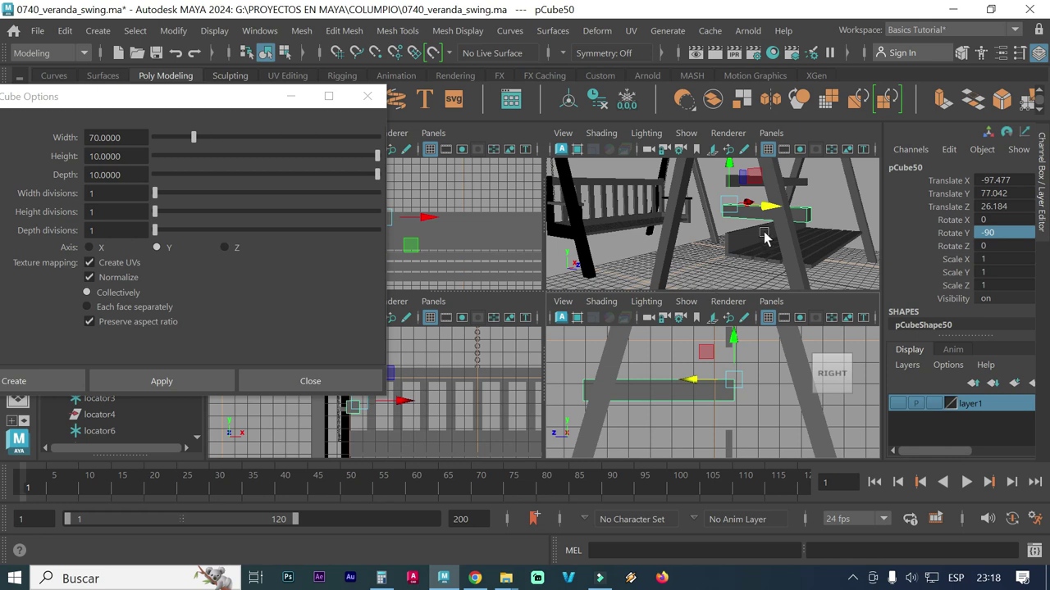
{"action": "left_click", "coordinate": [182, 375]}
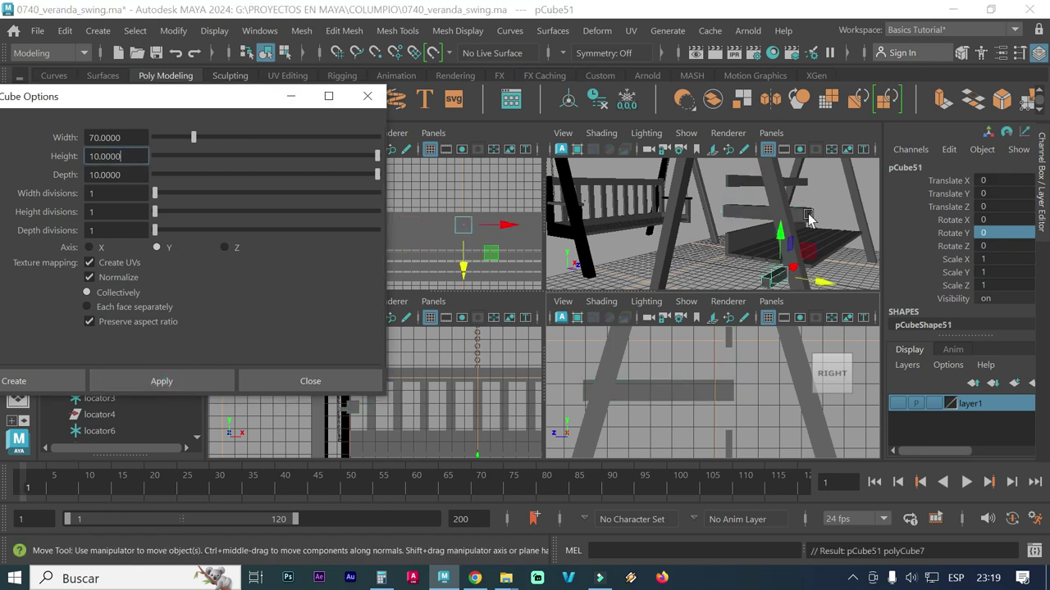
Stand pCube51 upright by setting Rotate Z to 90.
{"action": "mouse_move", "coordinate": [821, 228]}
{"action": "left_mouse_down", "text": "alt"}
{"action": "mouse_move", "coordinate": [764, 248]}
{"action": "mouse_move", "coordinate": [711, 230]}
{"action": "left_mouse_up", "text": "alt"}
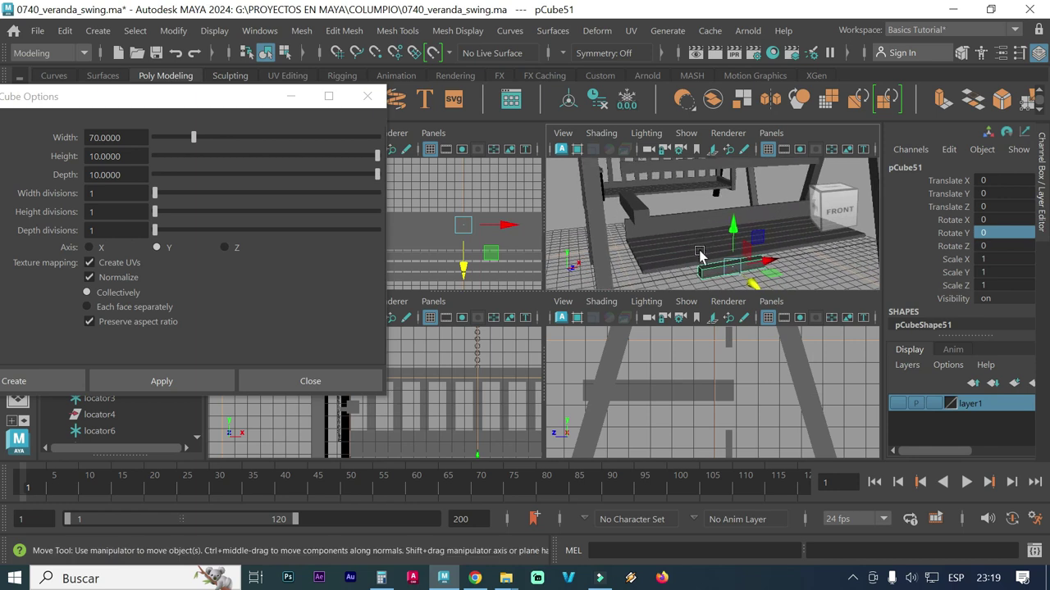
{"action": "key", "text": "space"}
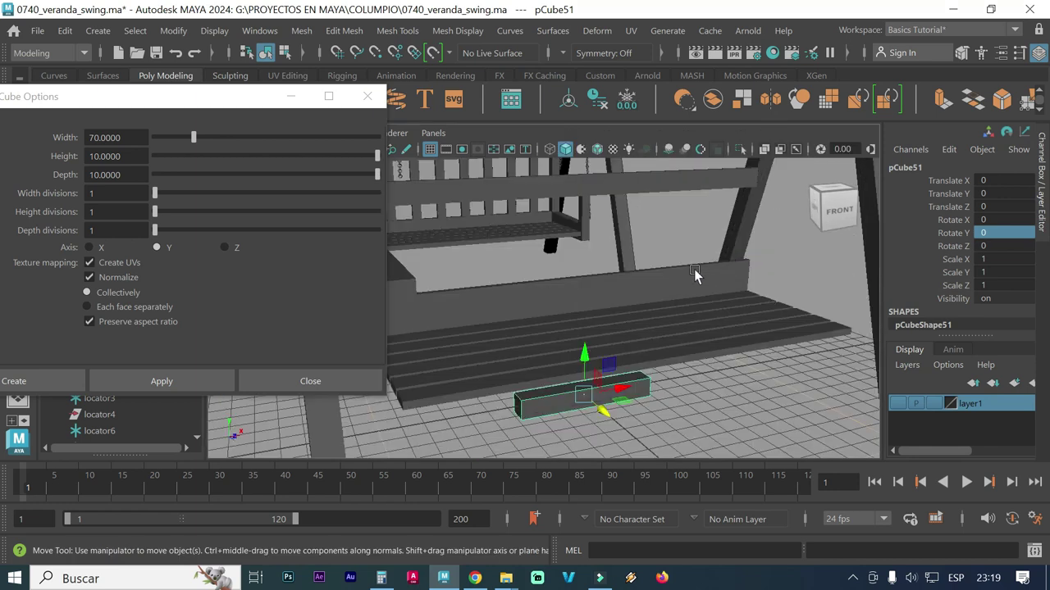
{"action": "key", "text": "e"}
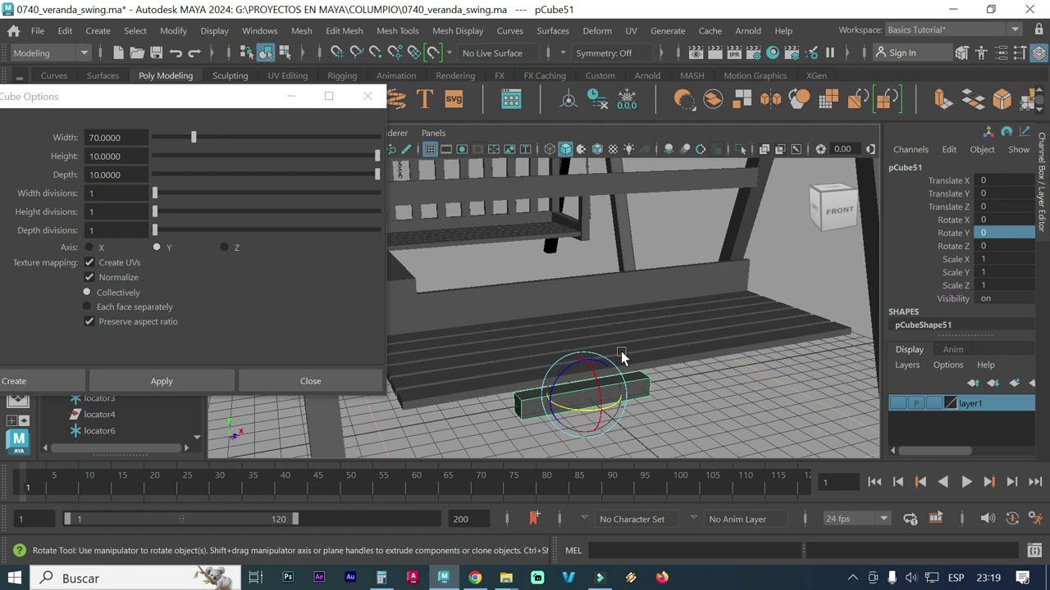
{"action": "left_click_drag", "start_coordinate": [569, 363], "coordinate": [542, 418]}
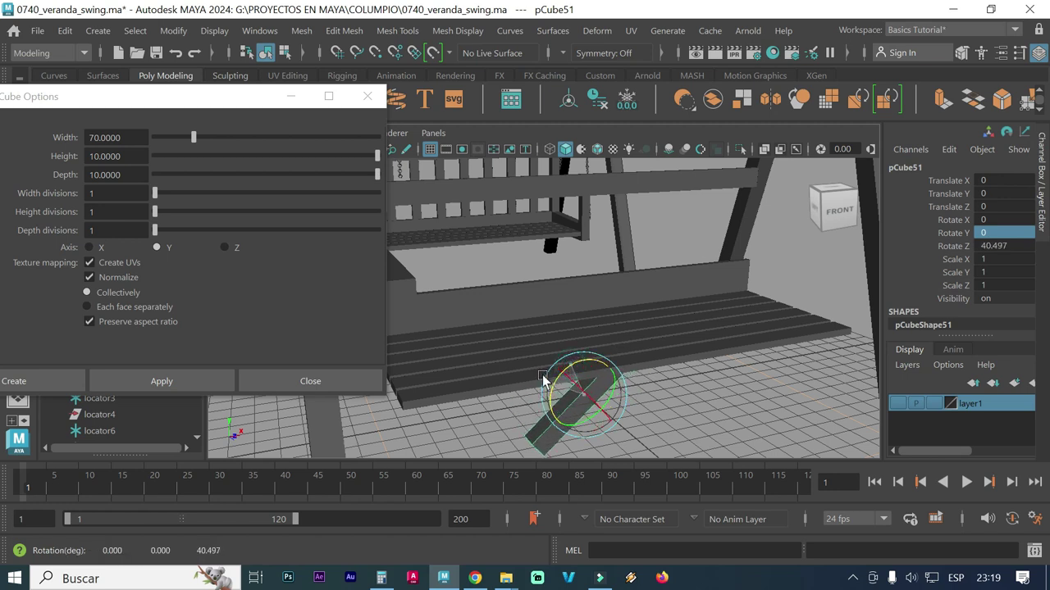
{"action": "left_click", "coordinate": [992, 245]}
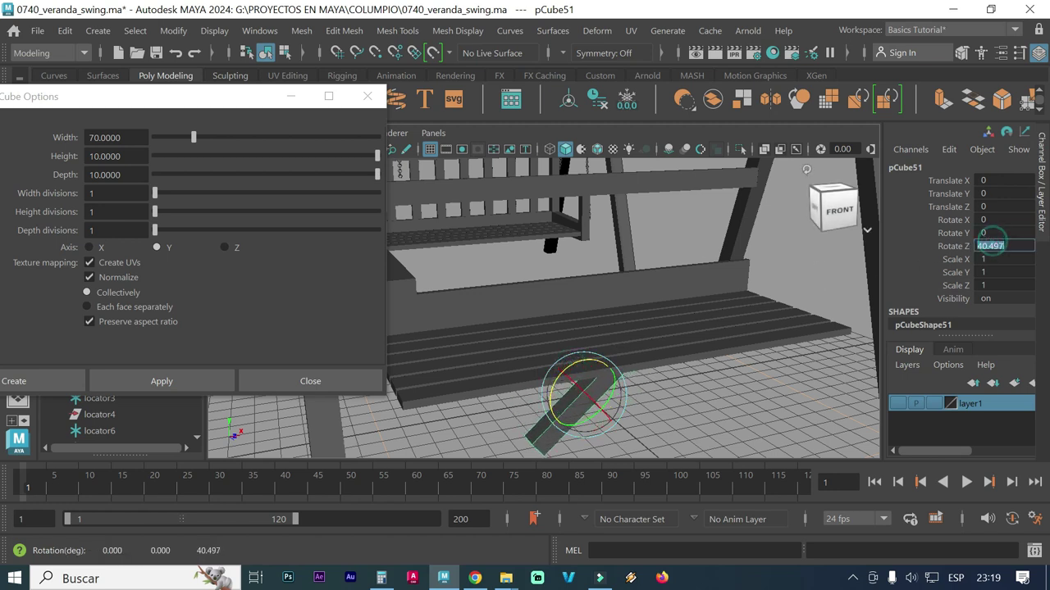
{"action": "type", "text": "90"}
{"action": "key", "text": "Return"}
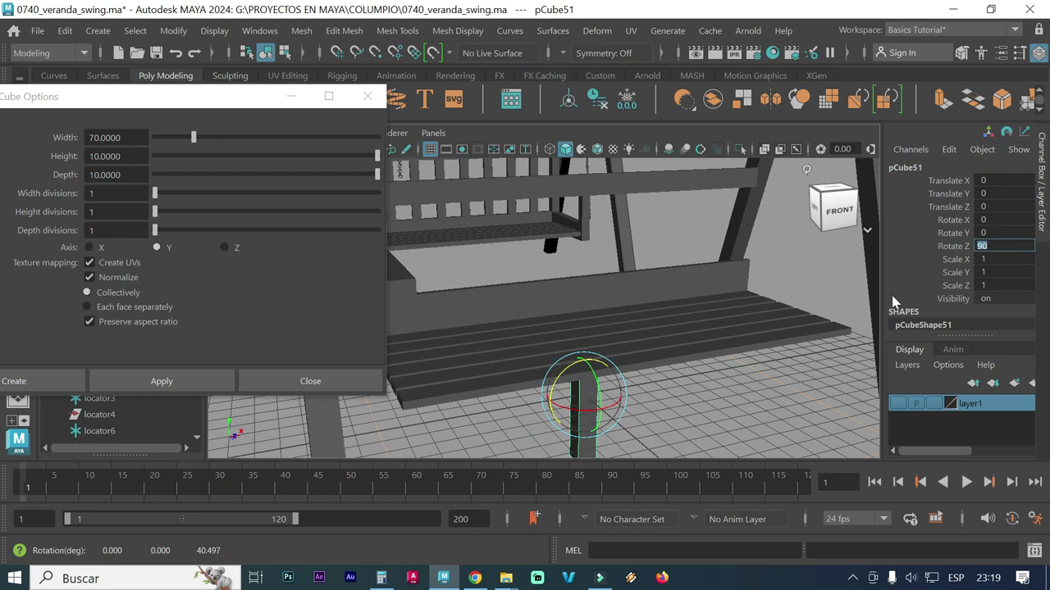
Raise pCube51 to Translate Y 35 beside the bench.
{"action": "left_click_drag", "start_coordinate": [725, 312], "coordinate": [713, 310], "text": "alt"}
{"action": "key", "text": "w"}
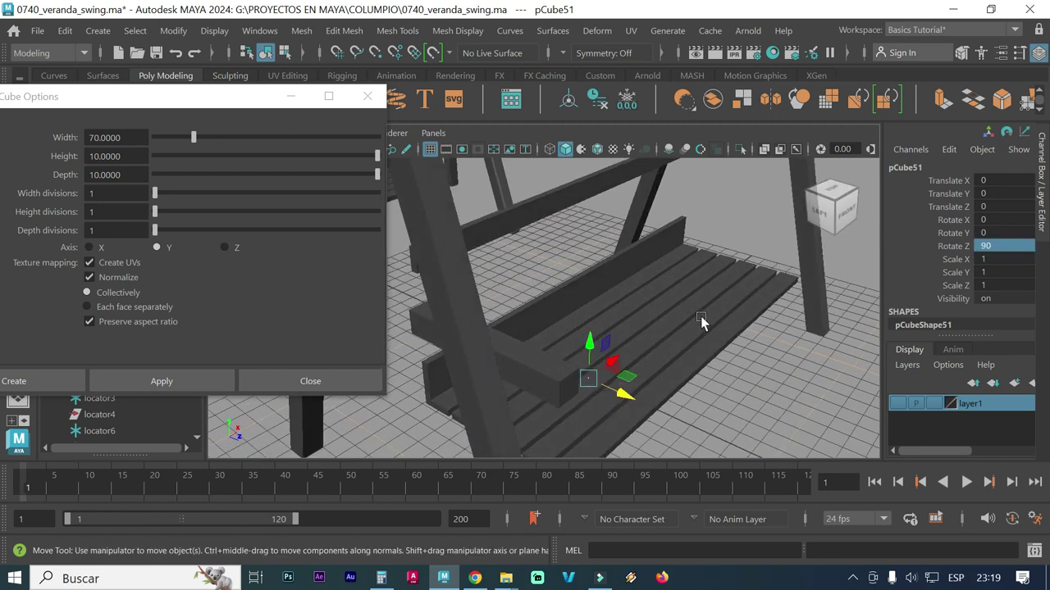
{"action": "mouse_move", "coordinate": [668, 345]}
{"action": "left_mouse_down", "text": "alt"}
{"action": "mouse_move", "coordinate": [632, 336]}
{"action": "mouse_move", "coordinate": [658, 333]}
{"action": "left_mouse_up", "text": "alt"}
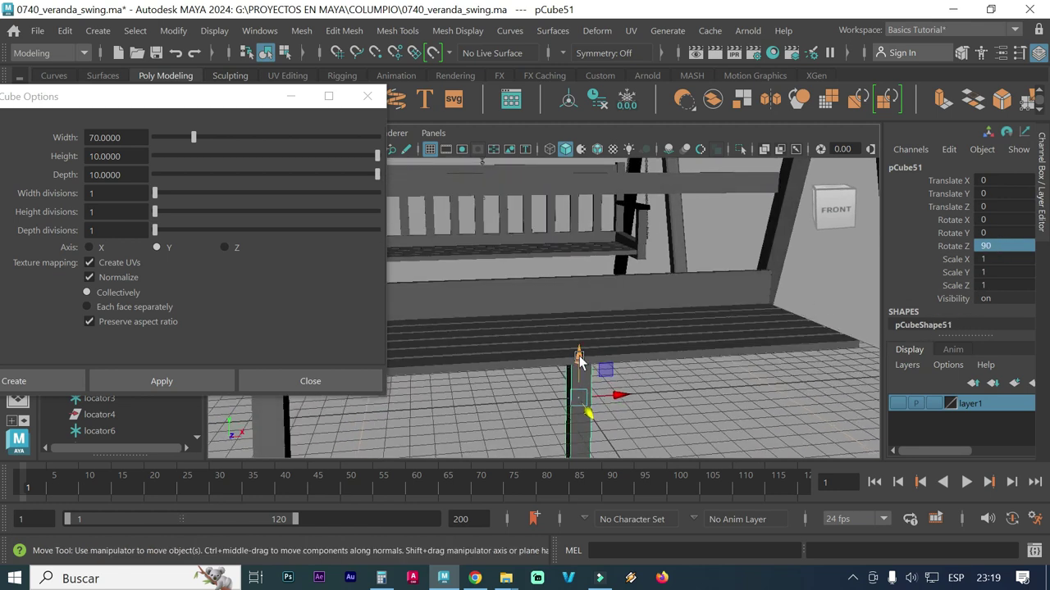
{"action": "left_click_drag", "start_coordinate": [579, 359], "coordinate": [579, 303]}
{"action": "double_click", "coordinate": [991, 194]}
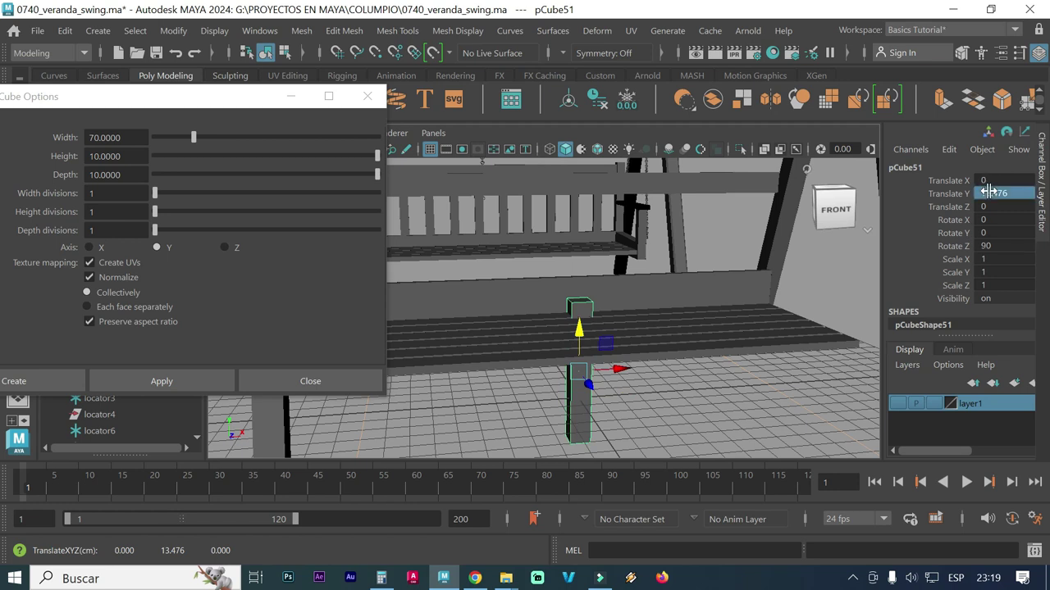
{"action": "type", "text": "35"}
{"action": "key", "text": "Return"}
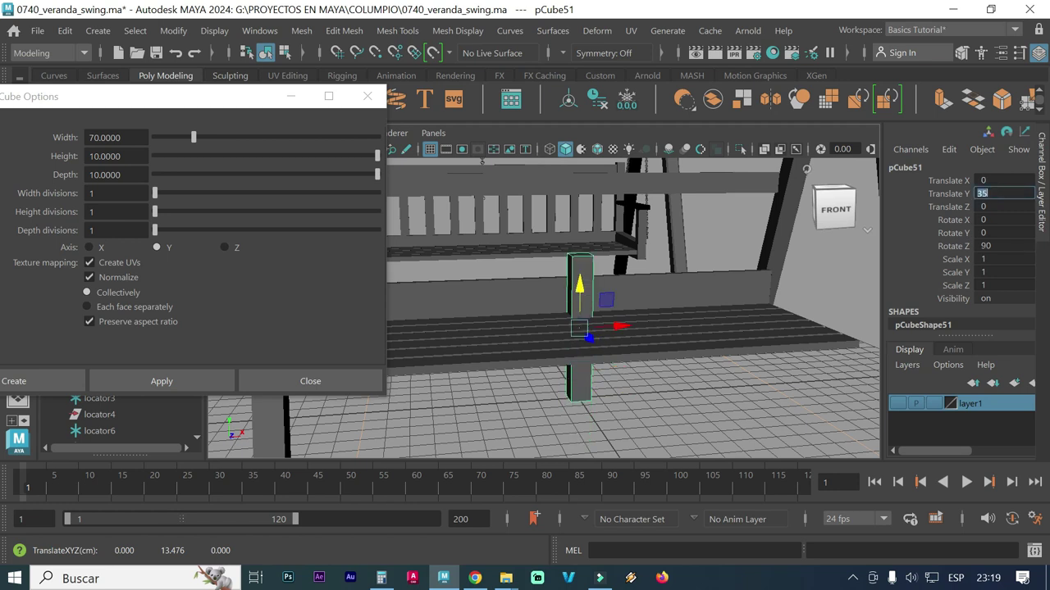
{"action": "left_click_drag", "start_coordinate": [695, 283], "coordinate": [749, 309], "text": "alt"}
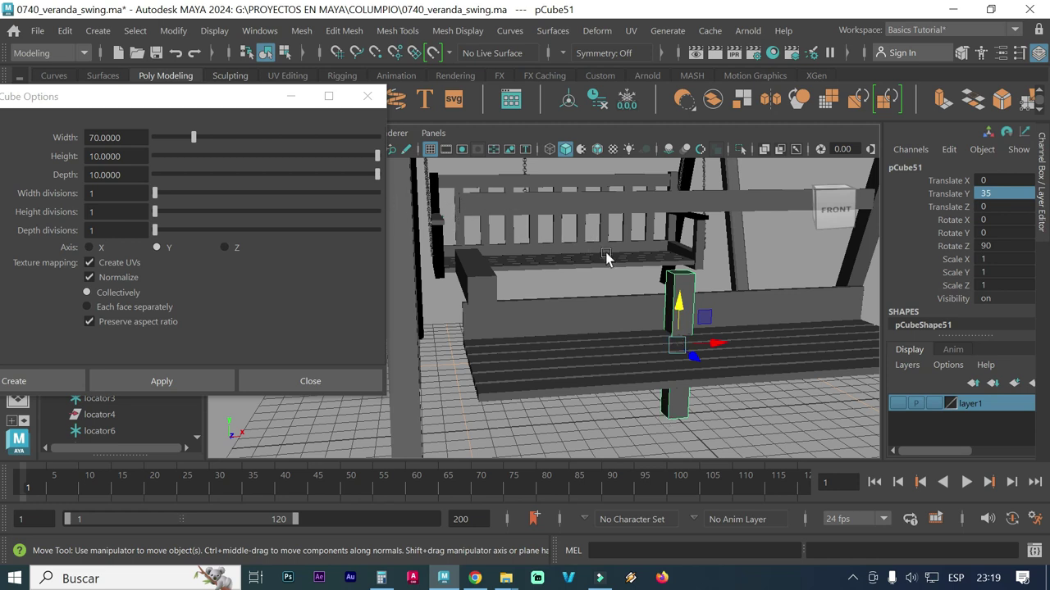
Snap pCube51's pivot to its top corner vertex.
{"action": "left_click_drag", "start_coordinate": [661, 306], "coordinate": [618, 309], "text": "alt"}
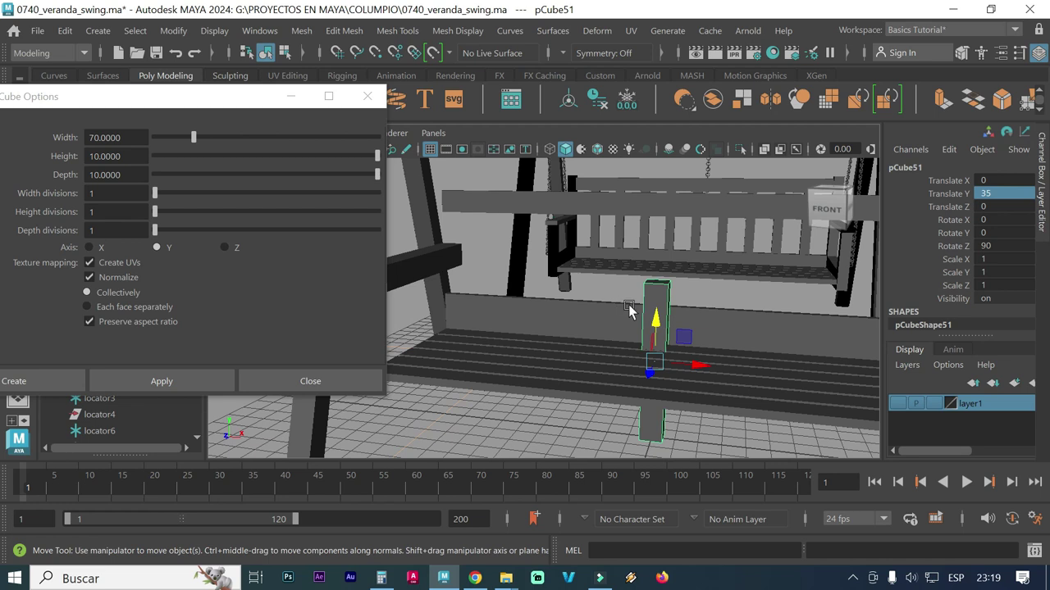
{"action": "key", "text": "d"}
{"action": "left_click_drag", "start_coordinate": [725, 365], "coordinate": [617, 377], "text": "alt"}
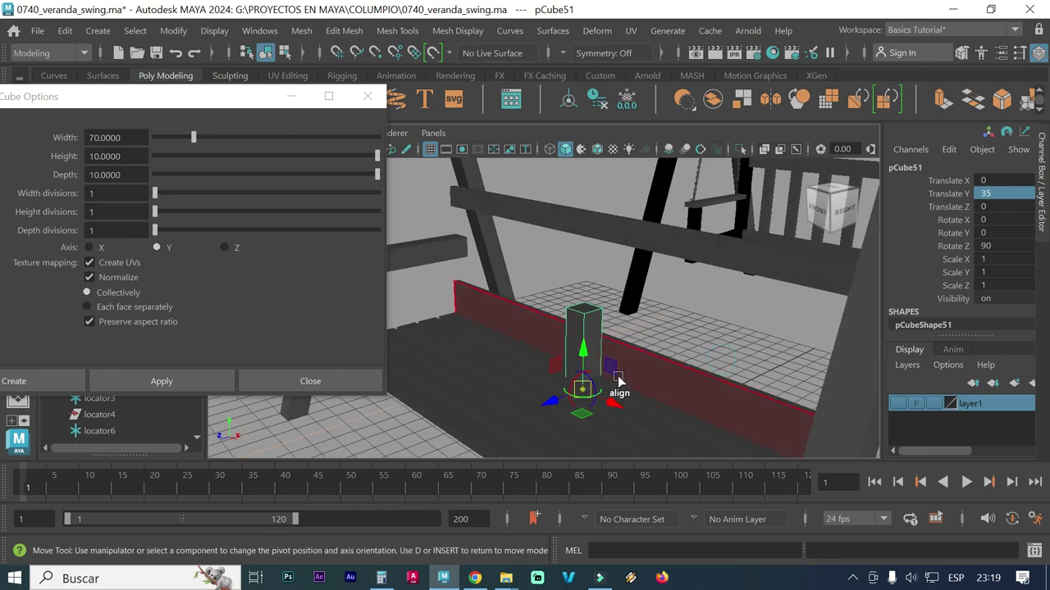
{"action": "key", "text": "v"}
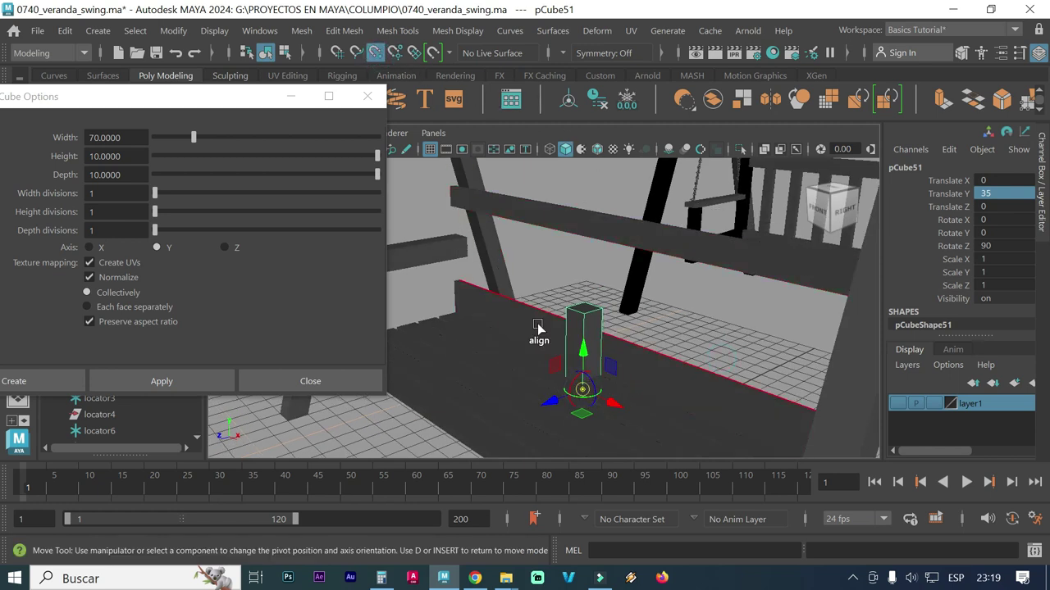
{"action": "left_click_drag", "start_coordinate": [583, 392], "coordinate": [603, 325]}
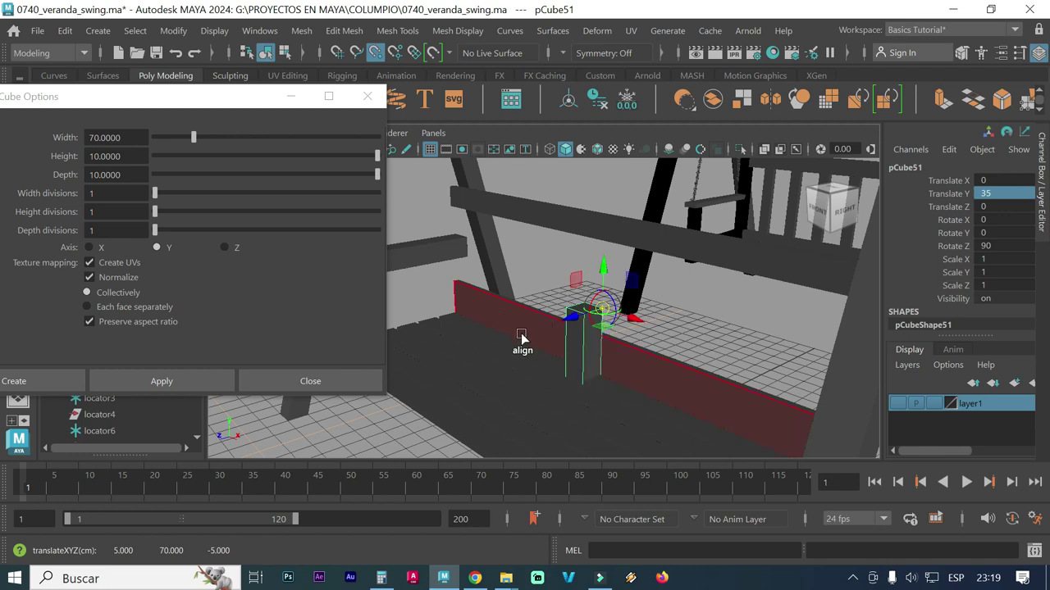
Snap the post into place at the bench end, Translate -105, 71.646, -3.
{"action": "mouse_move", "coordinate": [480, 344]}
{"action": "left_mouse_down", "text": "alt"}
{"action": "mouse_move", "coordinate": [590, 357]}
{"action": "mouse_move", "coordinate": [555, 296]}
{"action": "left_mouse_up", "text": "alt"}
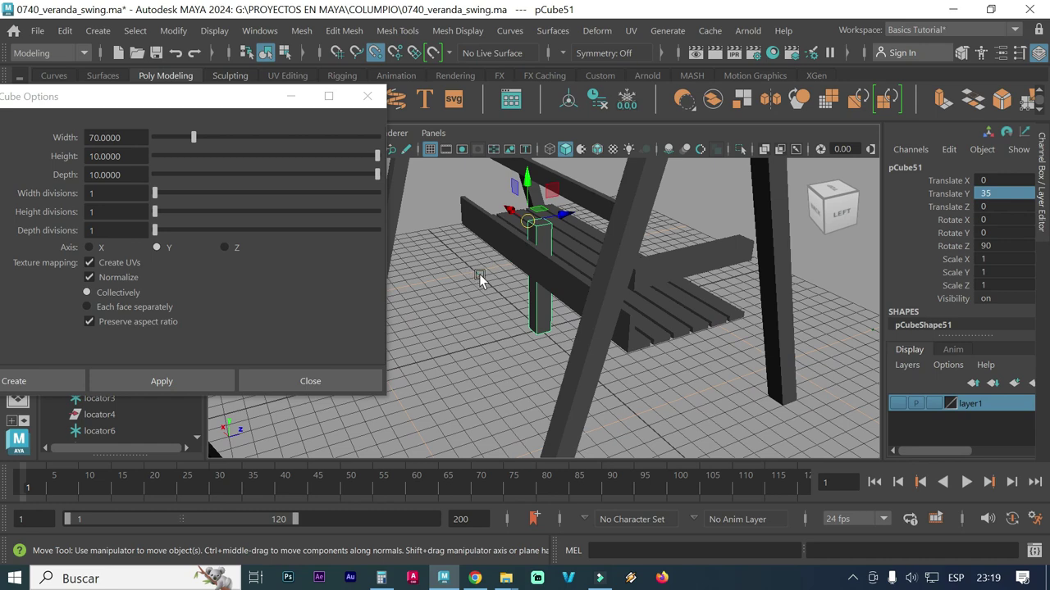
{"action": "left_click_drag", "start_coordinate": [479, 274], "coordinate": [520, 276], "text": "alt"}
{"action": "left_click_drag", "start_coordinate": [467, 240], "coordinate": [643, 204]}
{"action": "mouse_move", "coordinate": [665, 266]}
{"action": "left_mouse_down", "text": "alt"}
{"action": "mouse_move", "coordinate": [477, 269]}
{"action": "mouse_move", "coordinate": [583, 245]}
{"action": "mouse_move", "coordinate": [517, 245]}
{"action": "mouse_move", "coordinate": [622, 292]}
{"action": "left_mouse_up", "text": "alt"}
{"action": "scroll", "coordinate": [479, 267], "scroll_direction": "up", "scroll_amount": 2}
{"action": "mouse_move", "coordinate": [542, 309]}
{"action": "left_mouse_down", "text": "alt"}
{"action": "mouse_move", "coordinate": [621, 293]}
{"action": "mouse_move", "coordinate": [643, 273]}
{"action": "left_mouse_up", "text": "alt"}
{"action": "mouse_move", "coordinate": [705, 384]}
{"action": "left_mouse_down", "text": "alt"}
{"action": "mouse_move", "coordinate": [569, 370]}
{"action": "mouse_move", "coordinate": [674, 371]}
{"action": "left_mouse_up", "text": "alt"}
{"action": "mouse_move", "coordinate": [603, 387]}
{"action": "right_mouse_down", "text": "alt"}
{"action": "mouse_move", "coordinate": [696, 394]}
{"action": "mouse_move", "coordinate": [426, 366]}
{"action": "right_mouse_up", "text": "alt"}
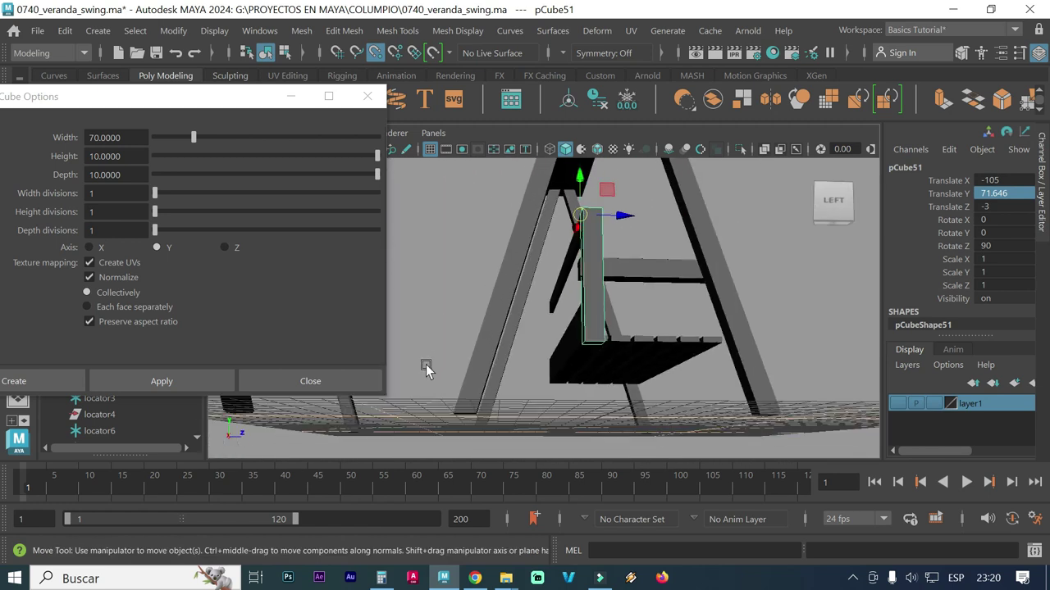
{"action": "mouse_move", "coordinate": [585, 361]}
{"action": "right_mouse_down", "text": "alt"}
{"action": "mouse_move", "coordinate": [410, 361]}
{"action": "mouse_move", "coordinate": [590, 393]}
{"action": "mouse_move", "coordinate": [500, 377]}
{"action": "mouse_move", "coordinate": [680, 375]}
{"action": "right_mouse_up", "text": "alt"}
{"action": "mouse_move", "coordinate": [569, 375]}
{"action": "left_mouse_down", "text": "alt"}
{"action": "mouse_move", "coordinate": [685, 376]}
{"action": "mouse_move", "coordinate": [612, 302]}
{"action": "left_mouse_up", "text": "alt"}
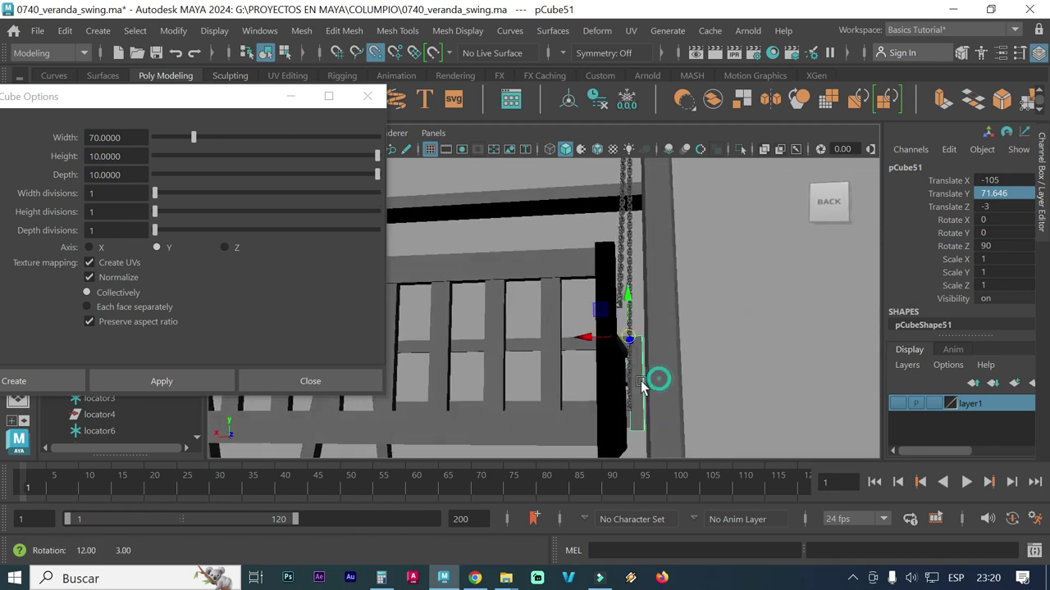
{"action": "left_click", "coordinate": [606, 313]}
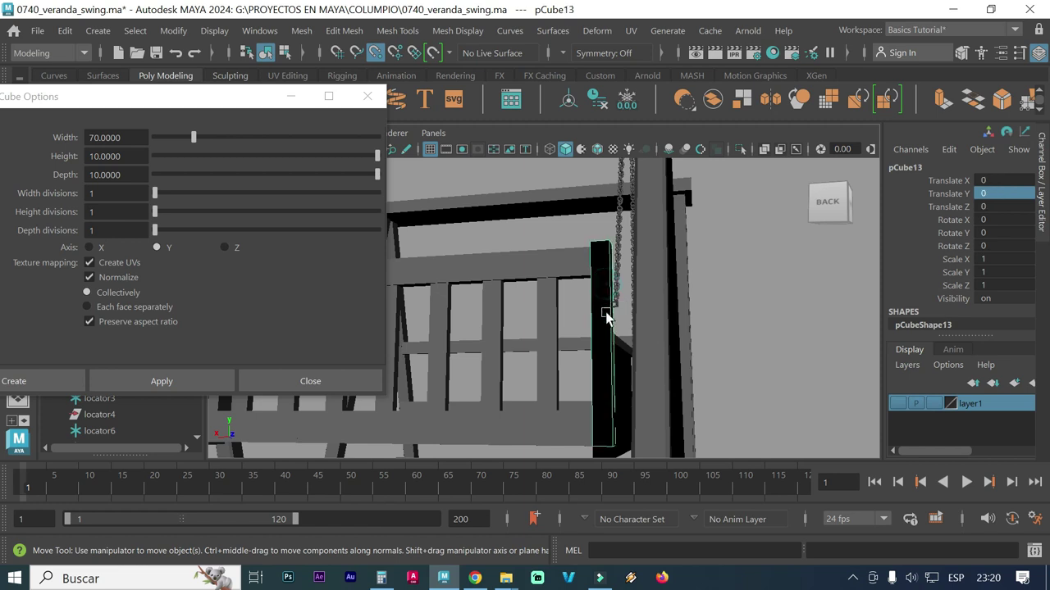
{"action": "left_click_drag", "start_coordinate": [696, 407], "coordinate": [581, 394], "text": "alt"}
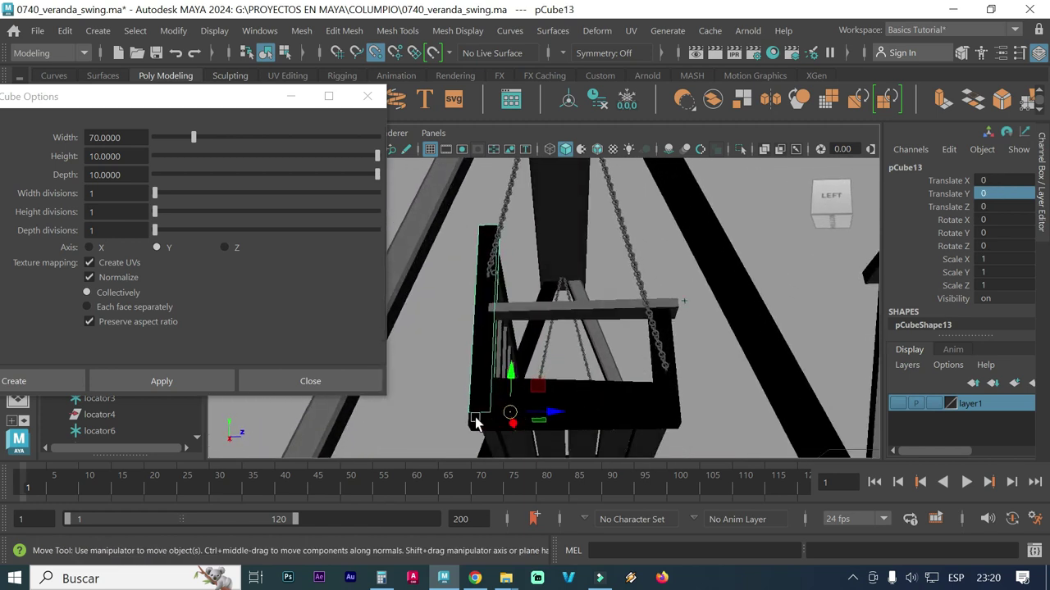
{"action": "left_click", "coordinate": [630, 424]}
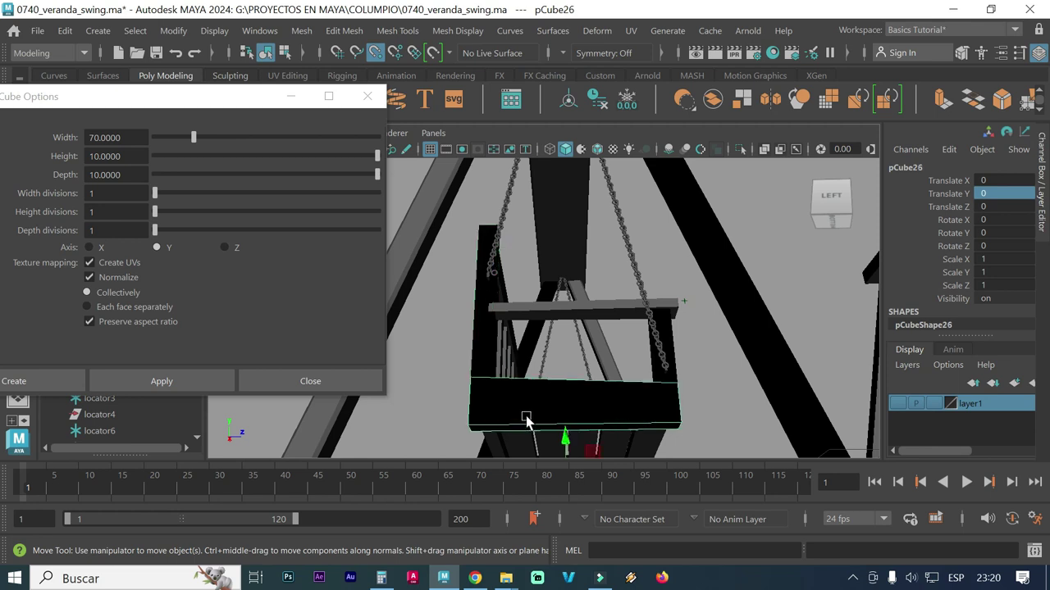
{"action": "left_click", "coordinate": [486, 358]}
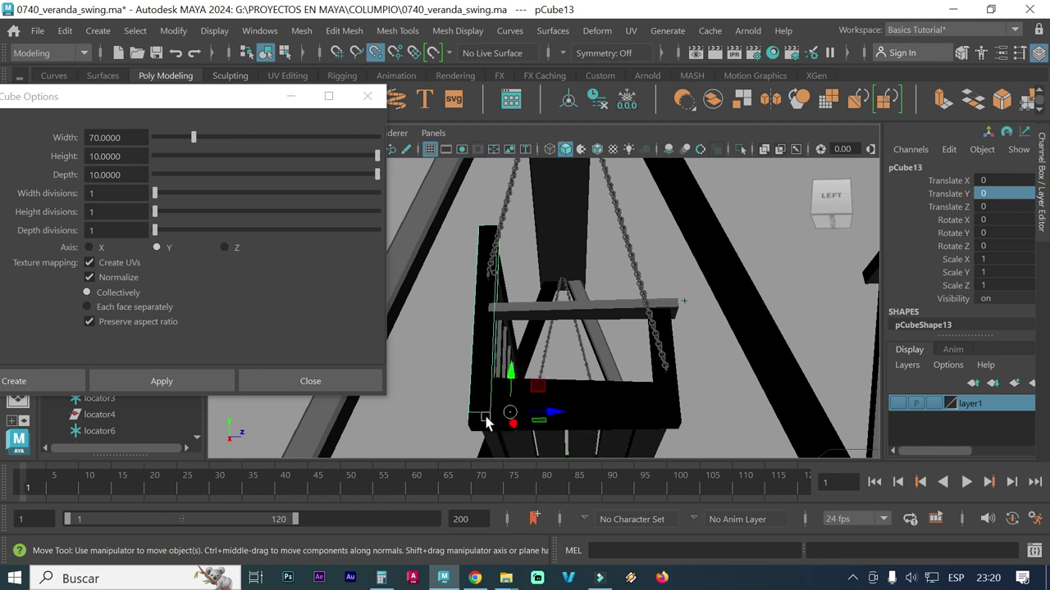
{"action": "left_click", "coordinate": [631, 412]}
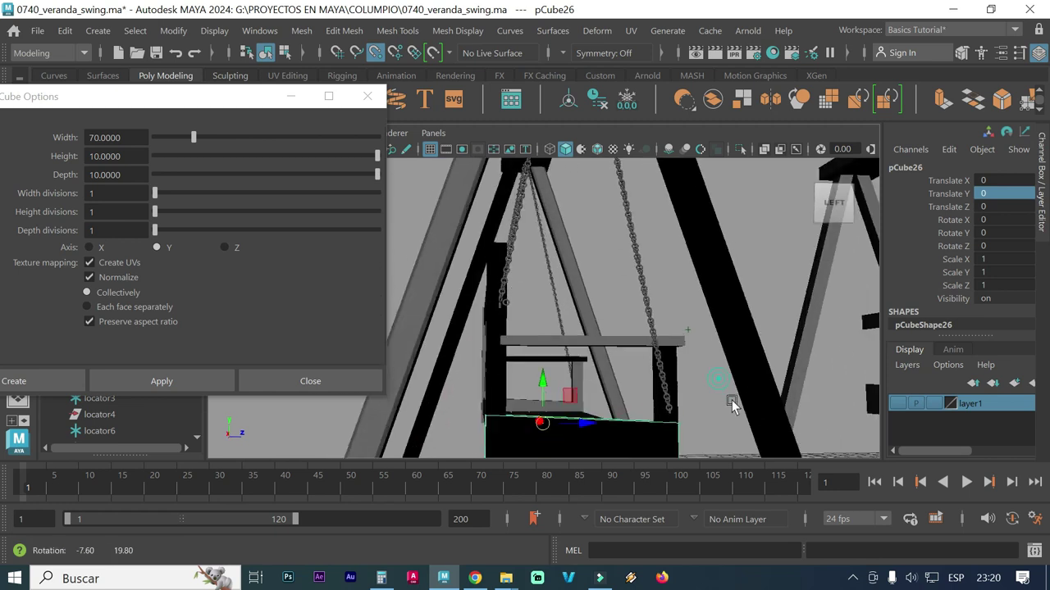
{"action": "left_click_drag", "start_coordinate": [720, 384], "coordinate": [736, 410], "text": "alt"}
{"action": "mouse_move", "coordinate": [785, 387]}
{"action": "left_mouse_down", "text": "alt"}
{"action": "mouse_move", "coordinate": [635, 358]}
{"action": "mouse_move", "coordinate": [646, 370]}
{"action": "mouse_move", "coordinate": [691, 370]}
{"action": "mouse_move", "coordinate": [519, 324]}
{"action": "mouse_move", "coordinate": [599, 250]}
{"action": "mouse_move", "coordinate": [592, 289]}
{"action": "mouse_move", "coordinate": [651, 292]}
{"action": "mouse_move", "coordinate": [492, 304]}
{"action": "mouse_move", "coordinate": [762, 328]}
{"action": "left_mouse_up", "text": "alt"}
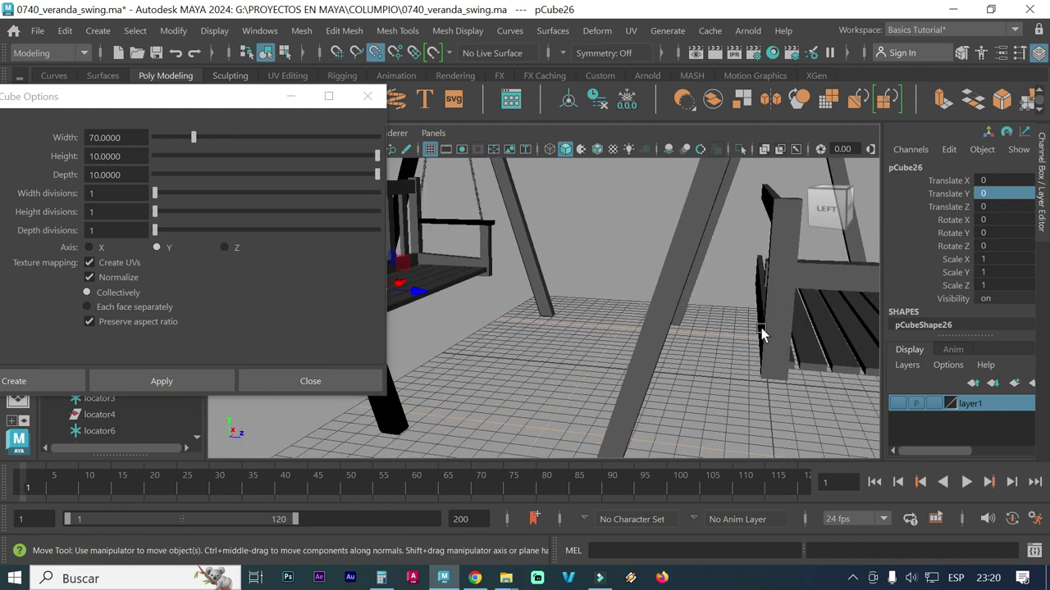
{"action": "scroll", "coordinate": [658, 324], "scroll_direction": "up", "scroll_amount": 2}
{"action": "mouse_move", "coordinate": [659, 324]}
{"action": "left_mouse_down", "text": "alt"}
{"action": "mouse_move", "coordinate": [587, 323]}
{"action": "mouse_move", "coordinate": [492, 295]}
{"action": "left_mouse_up", "text": "alt"}
{"action": "mouse_move", "coordinate": [659, 327]}
{"action": "left_mouse_down", "text": "alt"}
{"action": "mouse_move", "coordinate": [468, 286]}
{"action": "mouse_move", "coordinate": [604, 334]}
{"action": "mouse_move", "coordinate": [638, 300]}
{"action": "left_mouse_up", "text": "alt"}
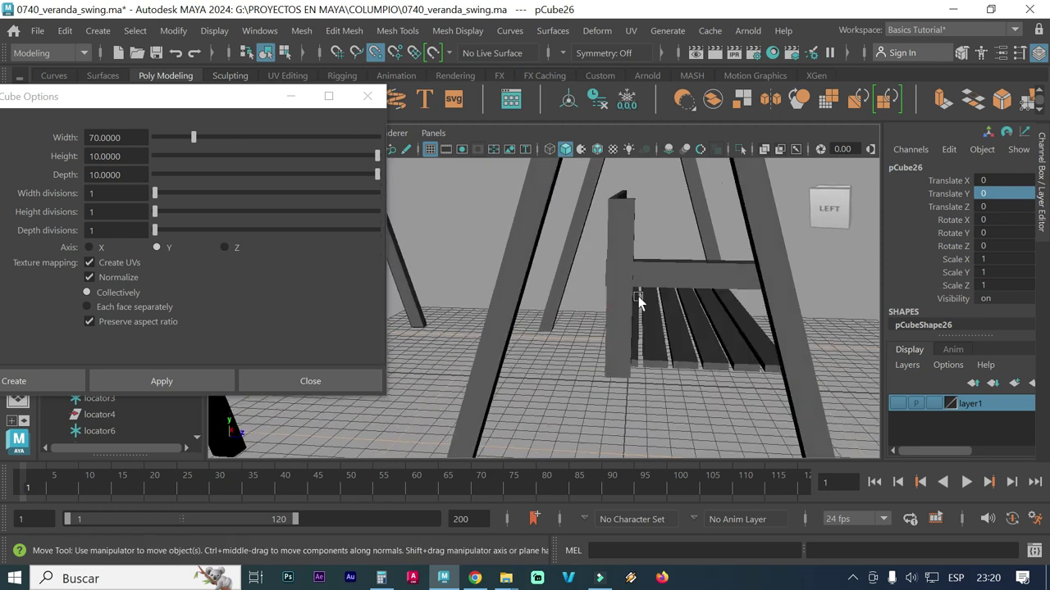
{"action": "left_click", "coordinate": [646, 279]}
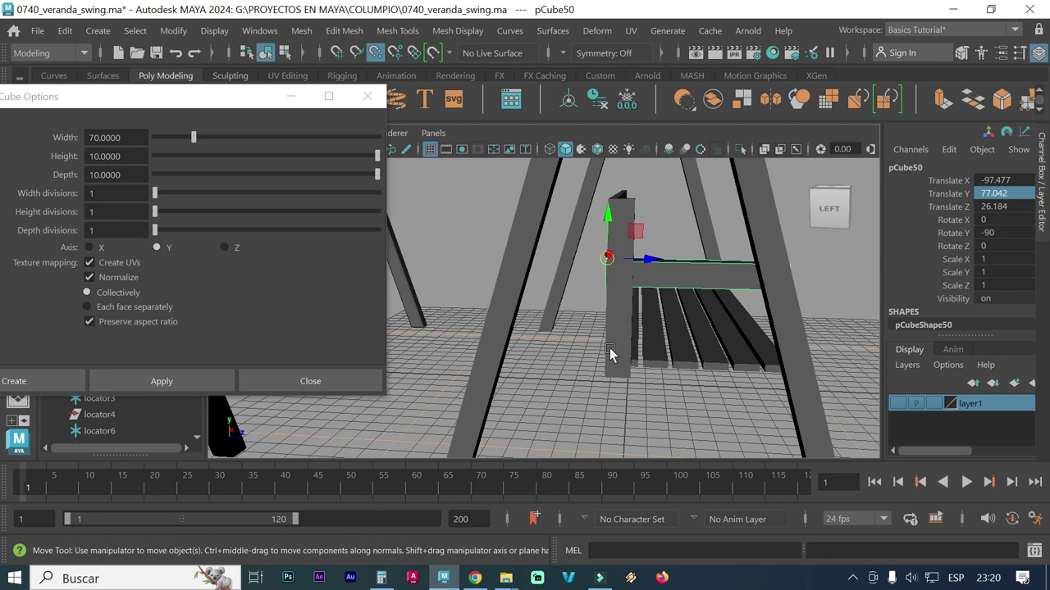
Move the side beam pCube50 down toward the bench seat.
{"action": "scroll", "coordinate": [609, 348], "scroll_direction": "up", "scroll_amount": 1}
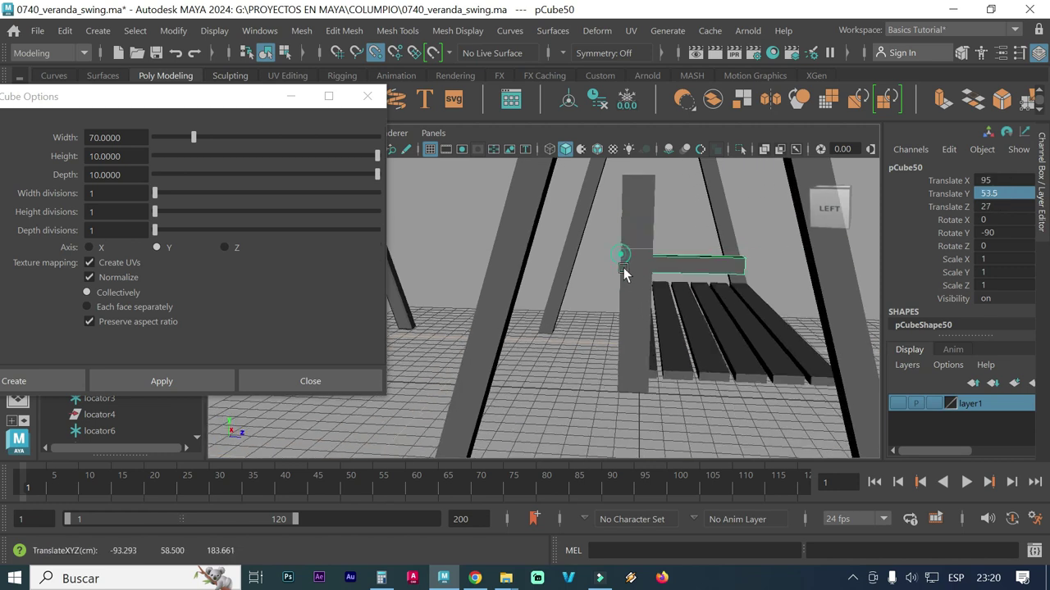
{"action": "mouse_move", "coordinate": [624, 271]}
{"action": "left_mouse_down"}
{"action": "mouse_move", "coordinate": [632, 382]}
{"action": "mouse_move", "coordinate": [628, 373]}
{"action": "mouse_move", "coordinate": [662, 352]}
{"action": "mouse_move", "coordinate": [499, 335]}
{"action": "mouse_move", "coordinate": [584, 373]}
{"action": "mouse_move", "coordinate": [518, 383]}
{"action": "left_mouse_up"}
{"action": "scroll", "coordinate": [697, 401], "scroll_direction": "up", "scroll_amount": 2}
{"action": "scroll", "coordinate": [697, 400], "scroll_direction": "down", "scroll_amount": 2}
{"action": "scroll", "coordinate": [666, 348], "scroll_direction": "down", "scroll_amount": 1}
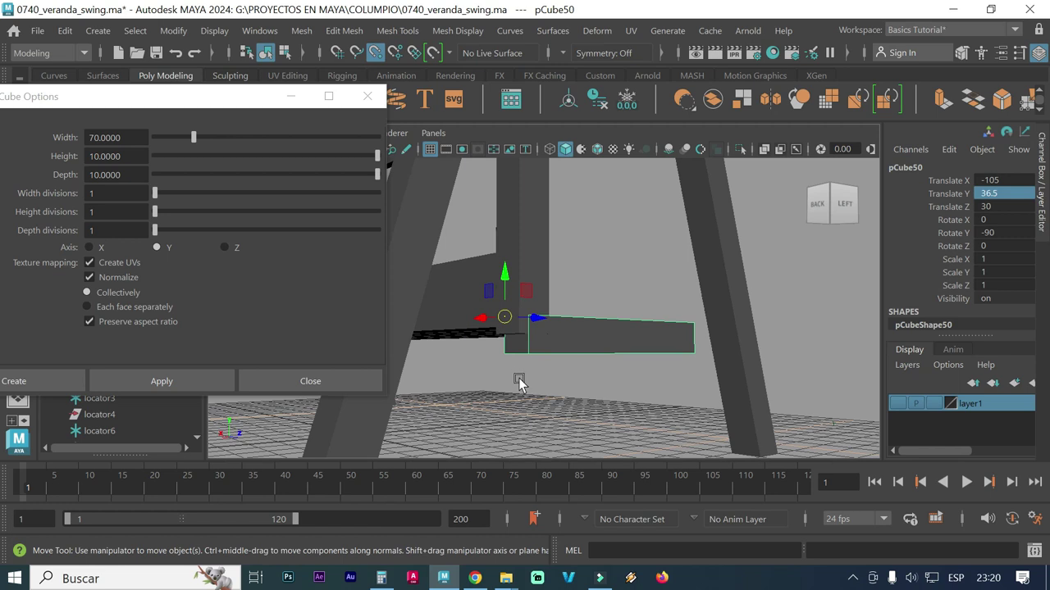
Relocate the beam's pivot to its end.
{"action": "key", "text": "d"}
{"action": "left_click_drag", "start_coordinate": [508, 324], "coordinate": [533, 356]}
{"action": "left_click_drag", "start_coordinate": [507, 321], "coordinate": [513, 336]}
{"action": "key", "text": "d"}
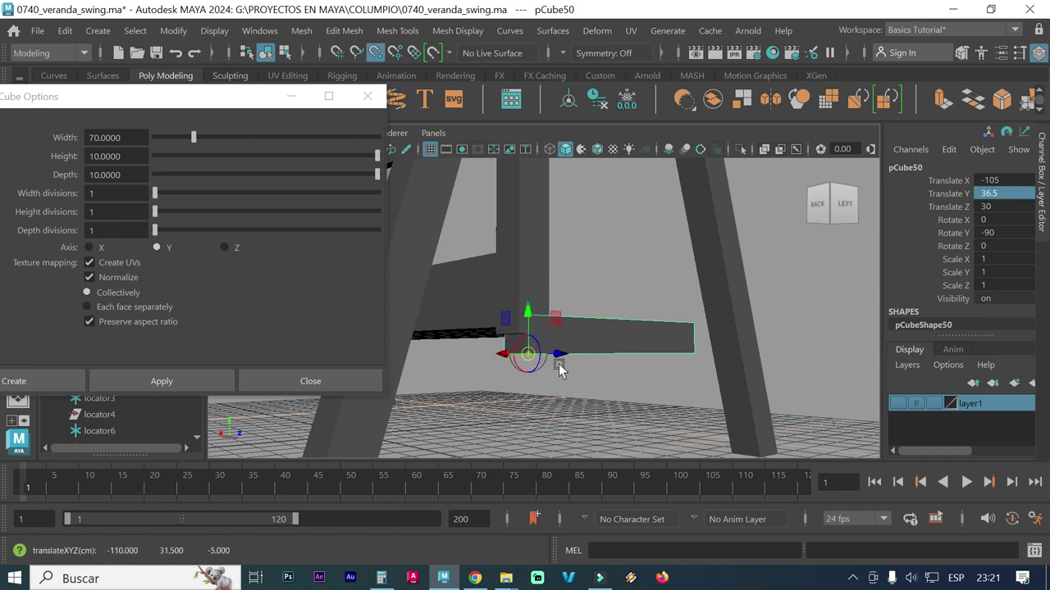
Raise the beam to -105, 41.646, 27 and duplicate it as pCube52.
{"action": "left_click_drag", "start_coordinate": [565, 402], "coordinate": [575, 412], "text": "alt"}
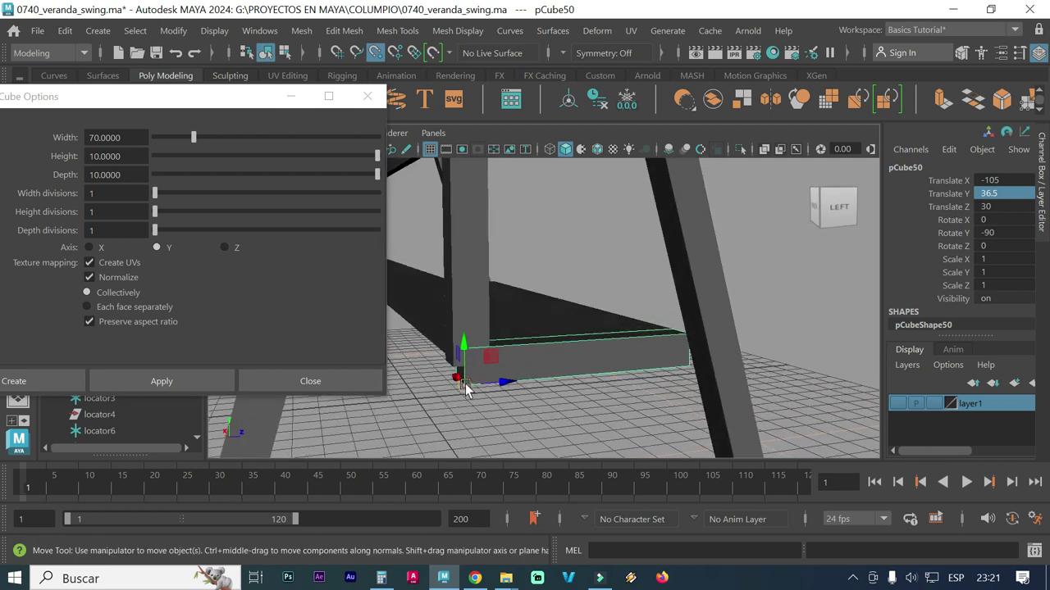
{"action": "left_click_drag", "start_coordinate": [464, 386], "coordinate": [463, 366]}
{"action": "mouse_move", "coordinate": [552, 394]}
{"action": "left_mouse_down", "text": "alt"}
{"action": "mouse_move", "coordinate": [529, 407]}
{"action": "mouse_move", "coordinate": [491, 365]}
{"action": "mouse_move", "coordinate": [532, 365]}
{"action": "left_mouse_up", "text": "alt"}
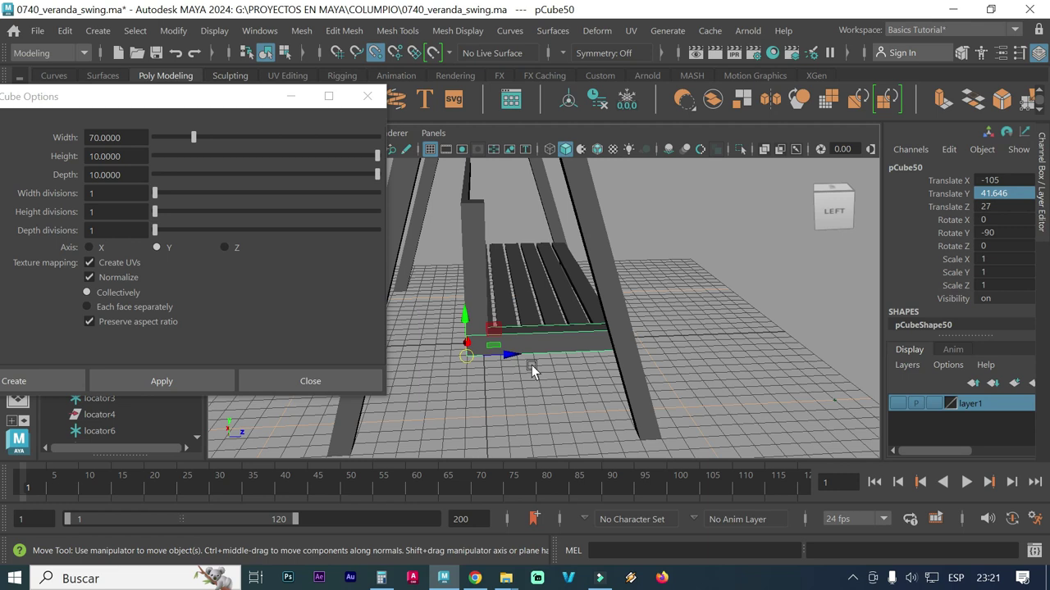
{"action": "key", "text": "ctrl+d"}
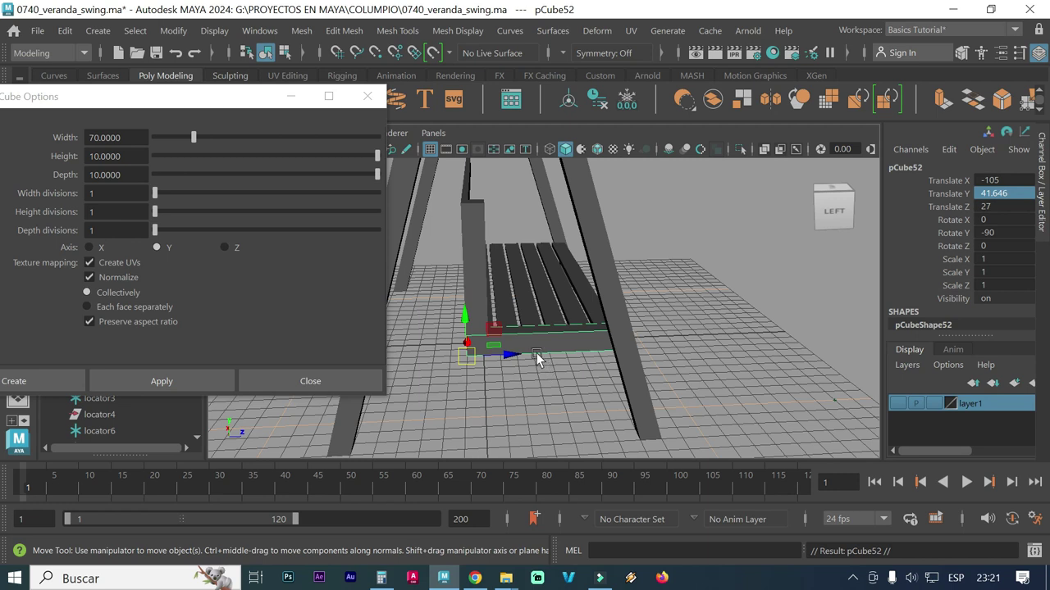
Raise pCube52 to Translate Y 75.005, aligning it in the front view.
{"action": "left_click_drag", "start_coordinate": [462, 314], "coordinate": [459, 257]}
{"action": "key", "text": "space"}
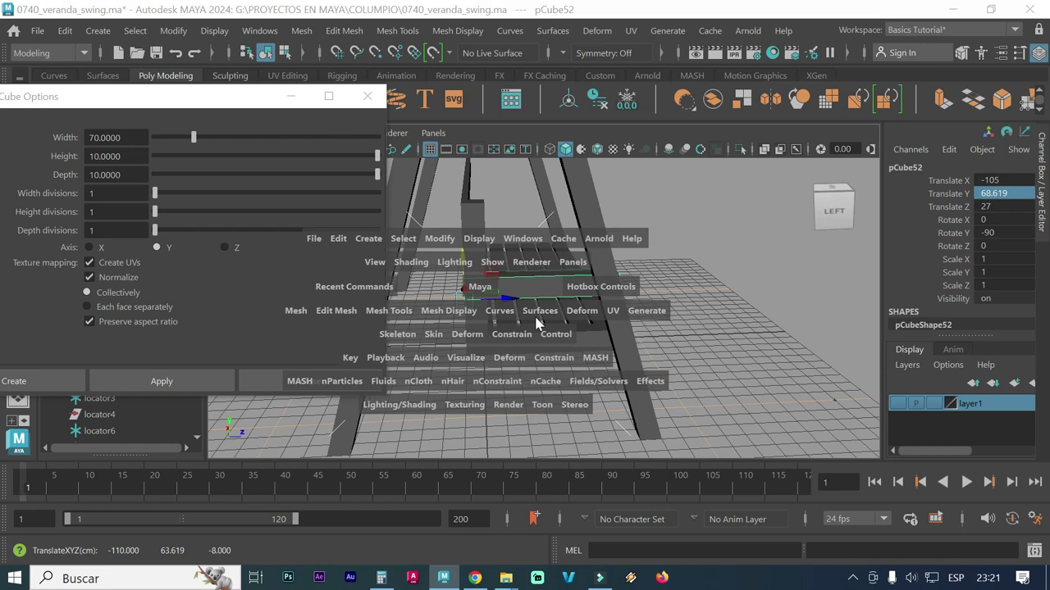
{"action": "left_click_drag", "start_coordinate": [670, 319], "coordinate": [547, 323], "text": "alt"}
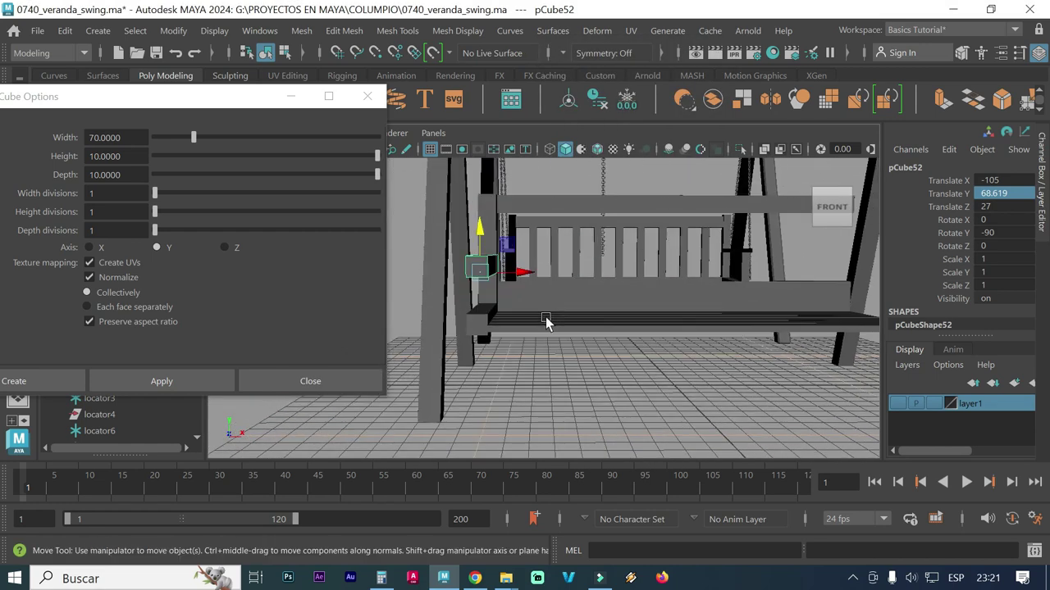
{"action": "key", "text": "space"}
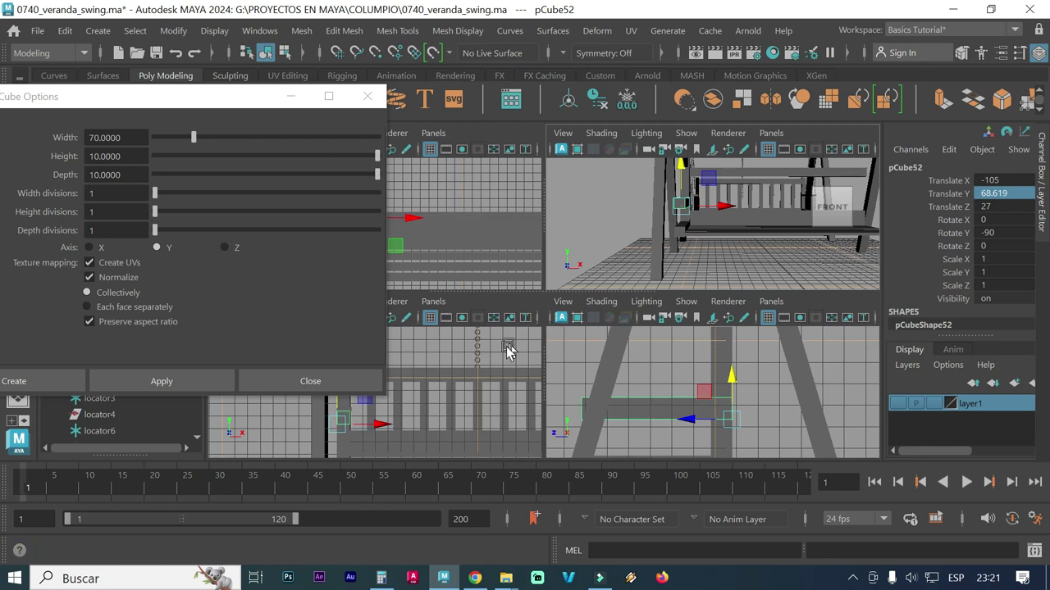
{"action": "key", "text": "space"}
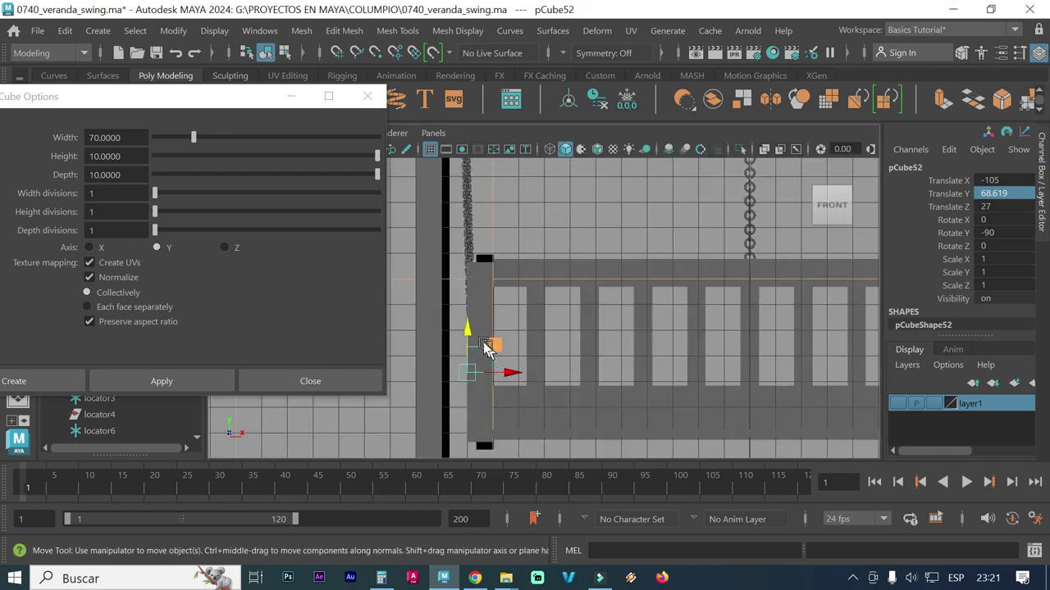
{"action": "left_click_drag", "start_coordinate": [468, 332], "coordinate": [467, 319]}
{"action": "key", "text": "space"}
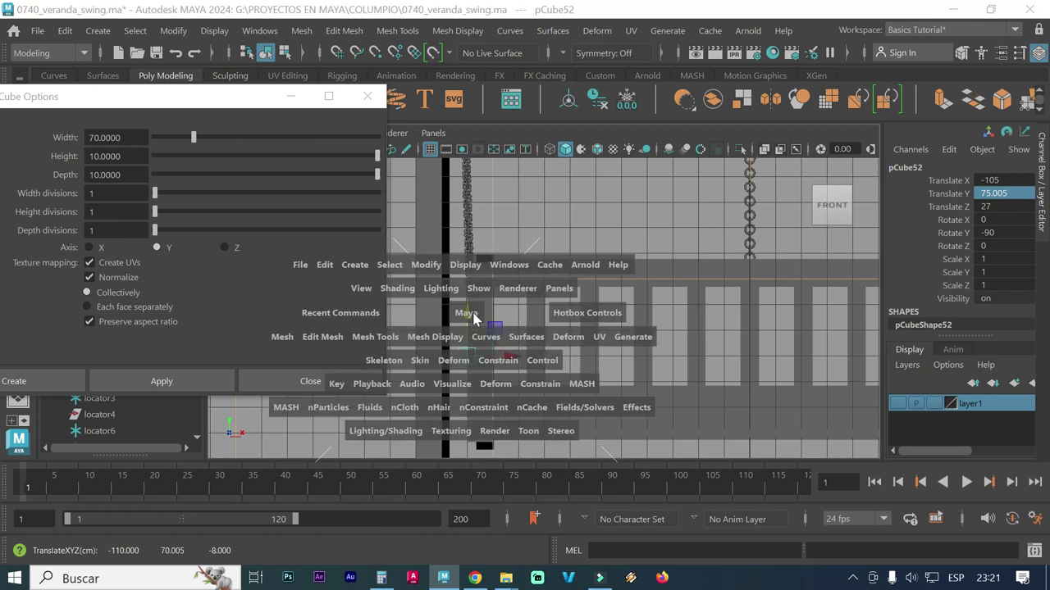
{"action": "key", "text": "space"}
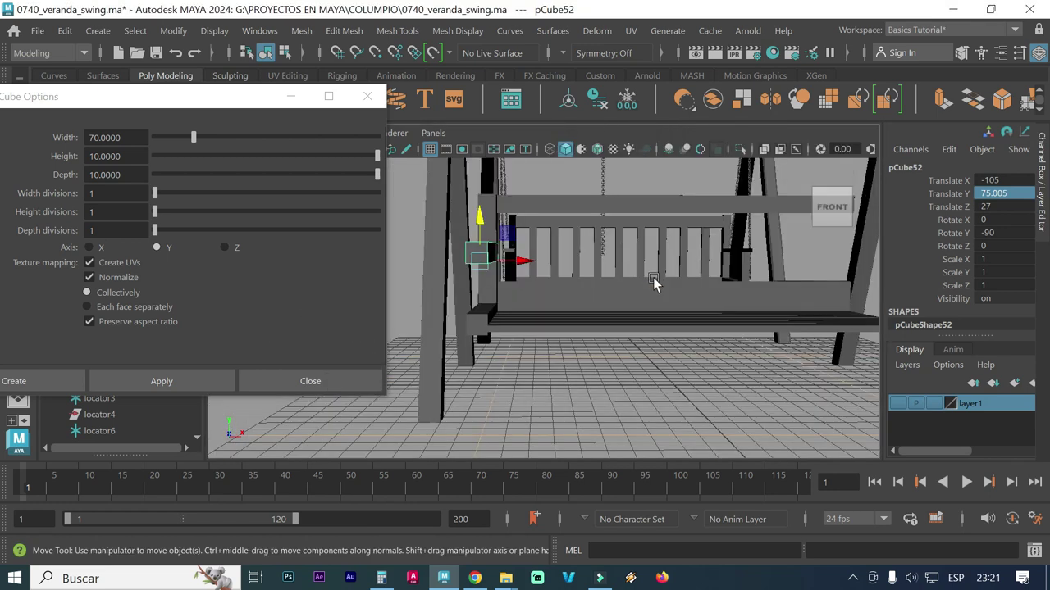
Orbit around the swing to inspect the new armrest beside the seat.
{"action": "mouse_move", "coordinate": [684, 312]}
{"action": "left_mouse_down", "text": "alt"}
{"action": "mouse_move", "coordinate": [548, 306]}
{"action": "mouse_move", "coordinate": [556, 316]}
{"action": "mouse_move", "coordinate": [538, 321]}
{"action": "mouse_move", "coordinate": [644, 307]}
{"action": "mouse_move", "coordinate": [566, 317]}
{"action": "mouse_move", "coordinate": [604, 317]}
{"action": "mouse_move", "coordinate": [590, 314]}
{"action": "left_mouse_up", "text": "alt"}
{"action": "right_click_drag", "start_coordinate": [591, 314], "coordinate": [651, 330], "text": "alt"}
{"action": "mouse_move", "coordinate": [651, 329]}
{"action": "left_mouse_down", "text": "alt"}
{"action": "mouse_move", "coordinate": [575, 310]}
{"action": "mouse_move", "coordinate": [641, 269]}
{"action": "mouse_move", "coordinate": [747, 247]}
{"action": "mouse_move", "coordinate": [637, 234]}
{"action": "left_mouse_up", "text": "alt"}
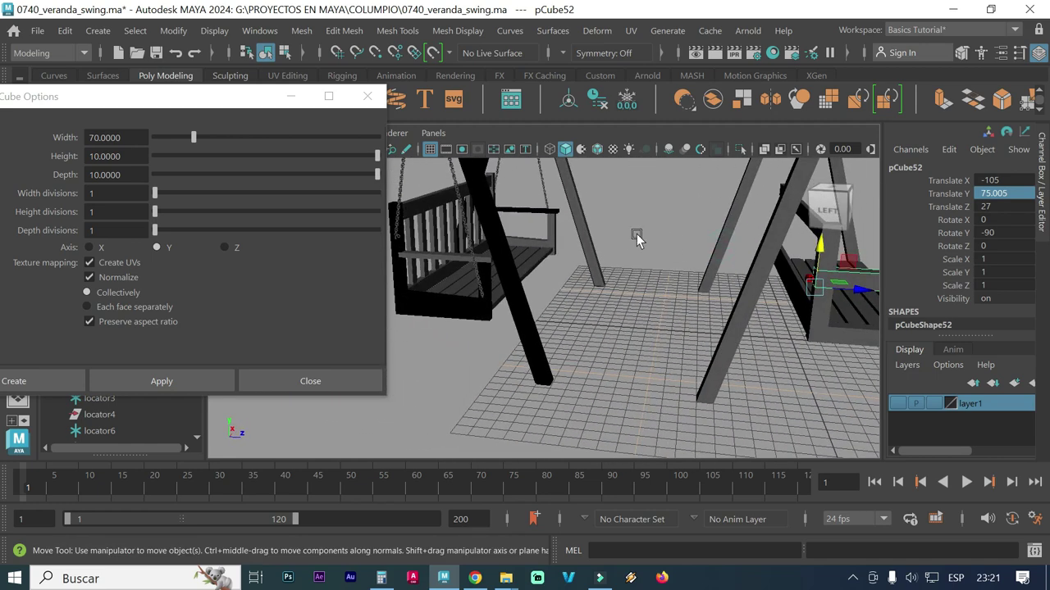
{"action": "mouse_move", "coordinate": [482, 254]}
{"action": "left_mouse_down", "text": "alt"}
{"action": "mouse_move", "coordinate": [635, 254]}
{"action": "mouse_move", "coordinate": [584, 293]}
{"action": "mouse_move", "coordinate": [536, 309]}
{"action": "mouse_move", "coordinate": [608, 264]}
{"action": "left_mouse_up", "text": "alt"}
{"action": "left_click_drag", "start_coordinate": [540, 276], "coordinate": [591, 295], "text": "alt"}
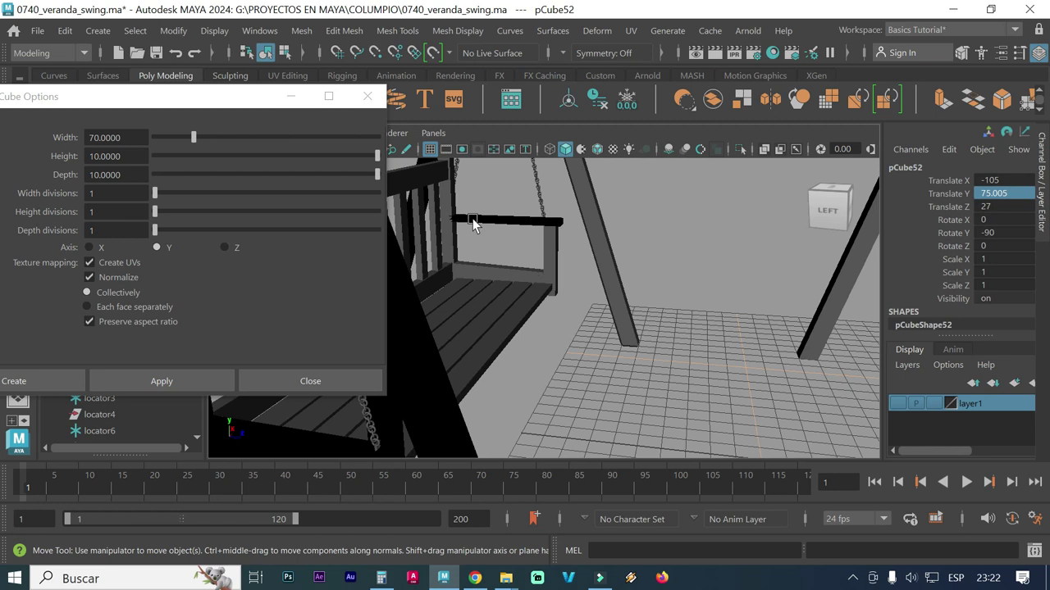
{"action": "mouse_move", "coordinate": [592, 282]}
{"action": "left_mouse_down", "text": "alt"}
{"action": "mouse_move", "coordinate": [443, 274]}
{"action": "mouse_move", "coordinate": [476, 273]}
{"action": "mouse_move", "coordinate": [635, 363]}
{"action": "mouse_move", "coordinate": [534, 304]}
{"action": "left_mouse_up", "text": "alt"}
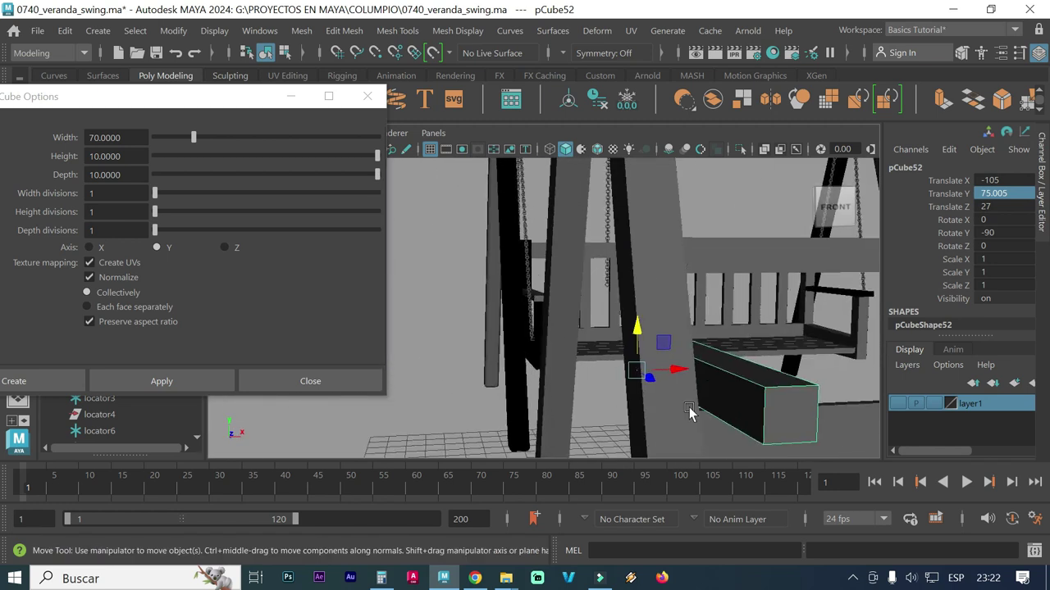
{"action": "left_click_drag", "start_coordinate": [688, 407], "coordinate": [632, 396], "text": "alt"}
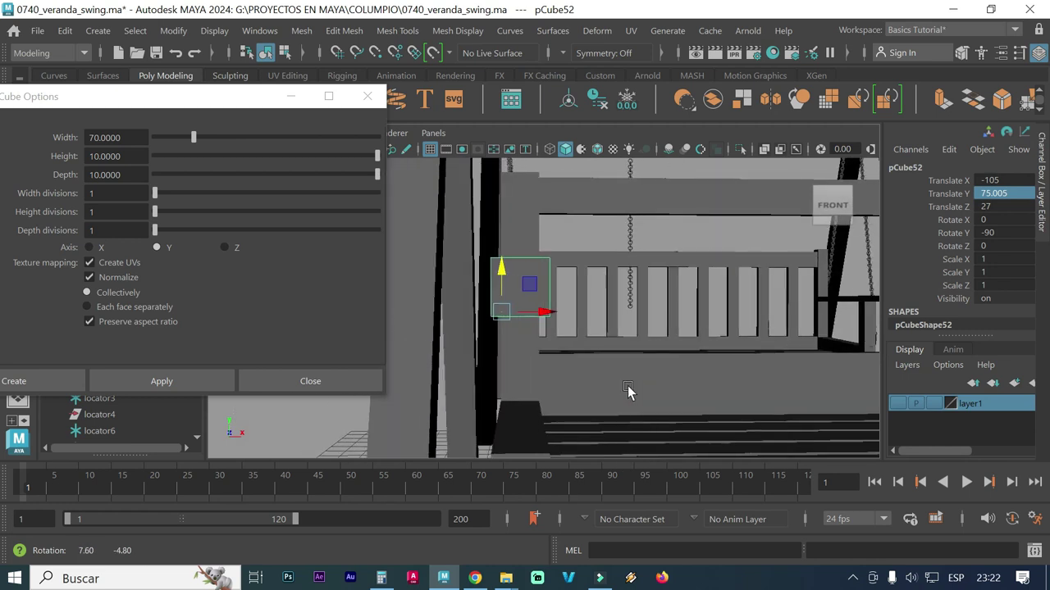
{"action": "scroll", "coordinate": [574, 377], "scroll_direction": "down", "scroll_amount": 3}
{"action": "mouse_move", "coordinate": [600, 368]}
{"action": "left_mouse_down", "text": "alt"}
{"action": "mouse_move", "coordinate": [632, 379]}
{"action": "mouse_move", "coordinate": [665, 356]}
{"action": "mouse_move", "coordinate": [691, 363]}
{"action": "mouse_move", "coordinate": [642, 358]}
{"action": "left_mouse_up", "text": "alt"}
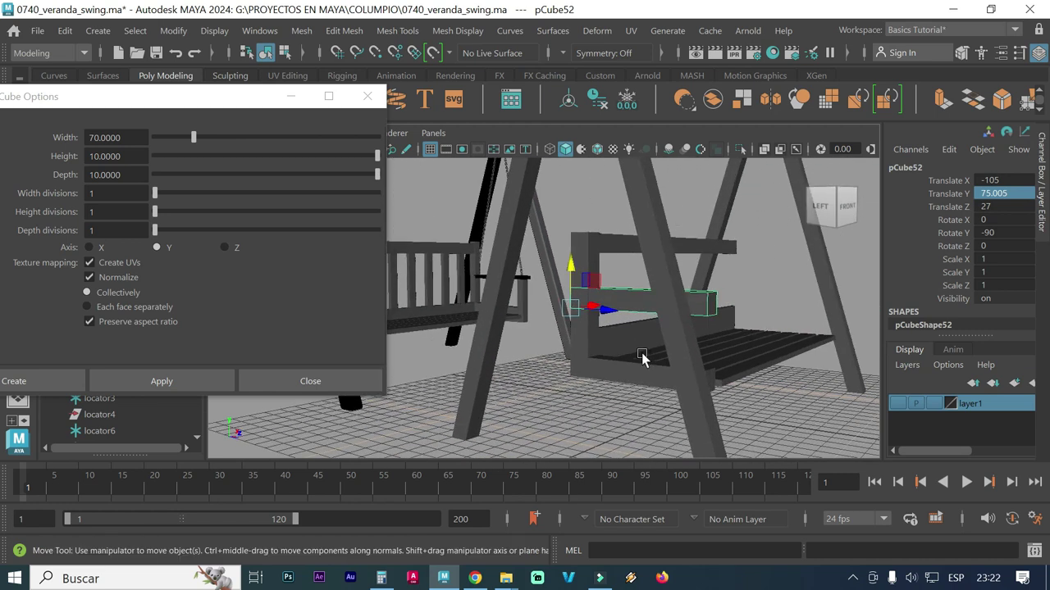
Duplicate the armrest beam as pCube53 and set its rotation to 90, 0, -90.
{"action": "key", "text": "ctrl+d"}
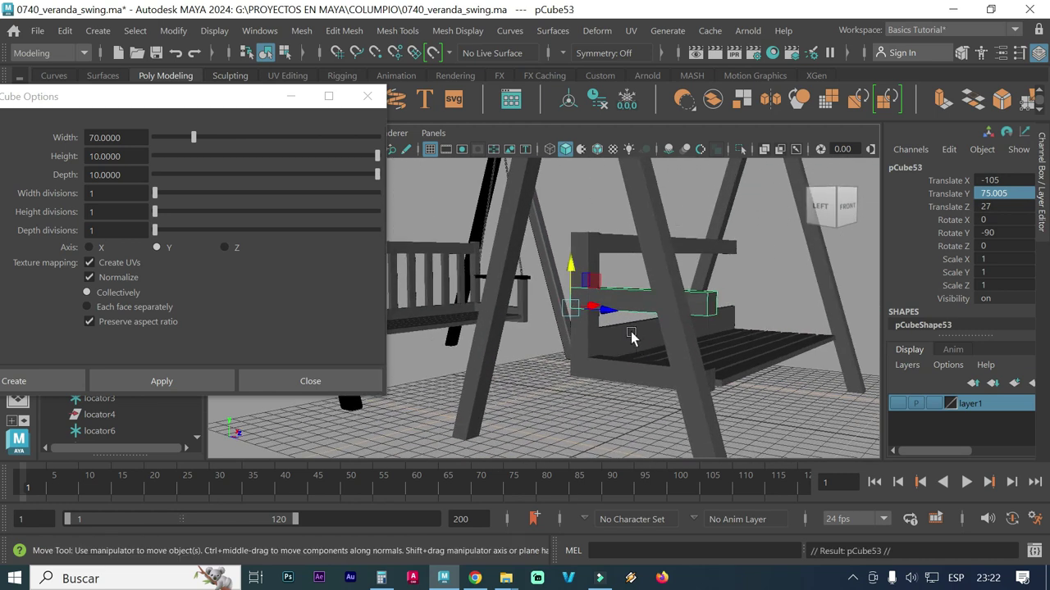
{"action": "key", "text": "e"}
{"action": "left_click_drag", "start_coordinate": [593, 321], "coordinate": [597, 305]}
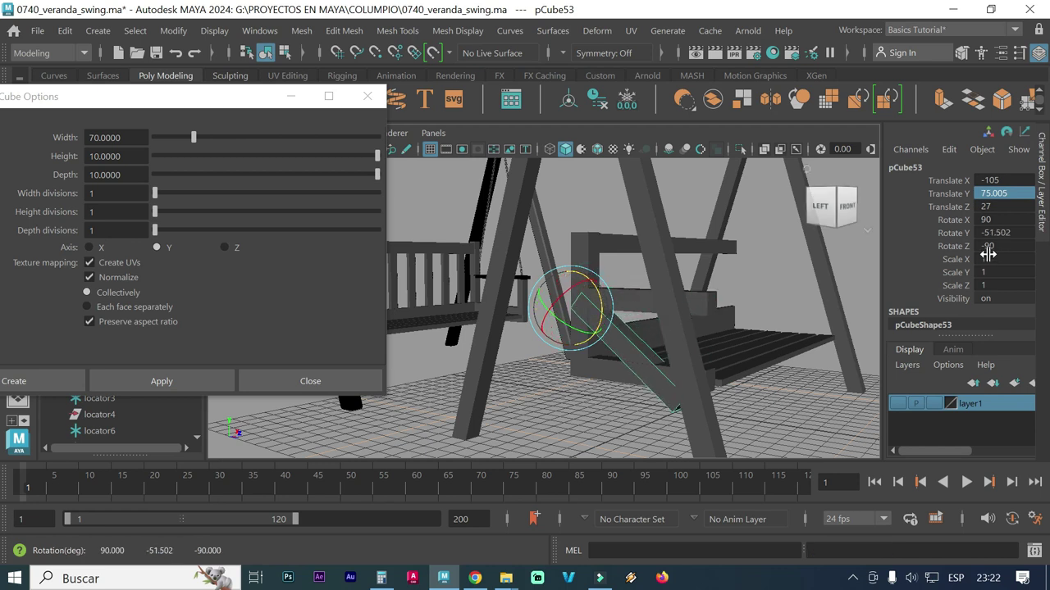
{"action": "left_click", "coordinate": [999, 234]}
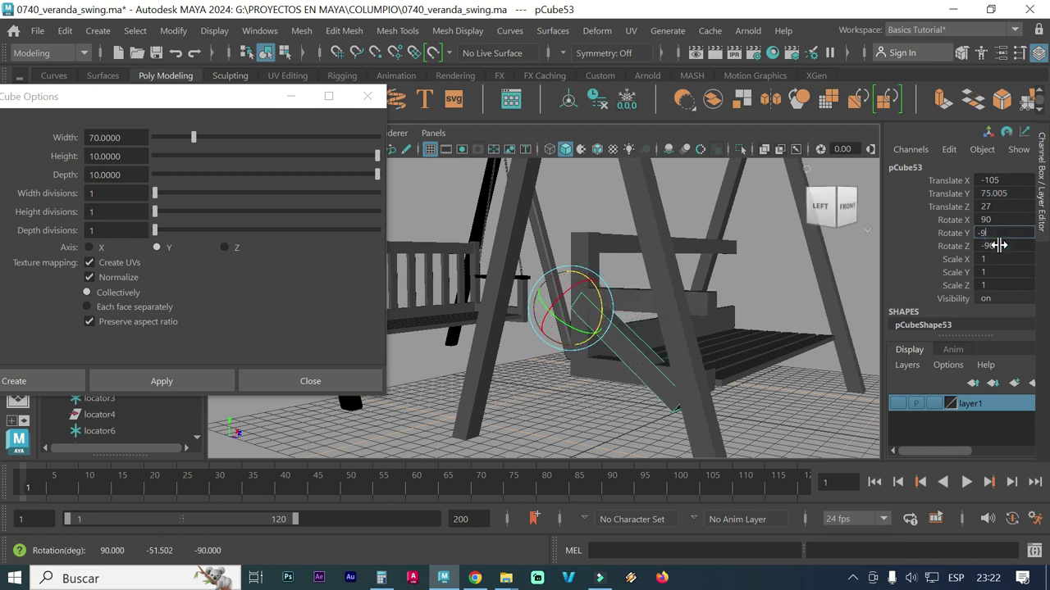
{"action": "type", "text": "0"}
{"action": "key", "text": "Return"}
{"action": "type", "text": "90"}
{"action": "key", "text": "Return"}
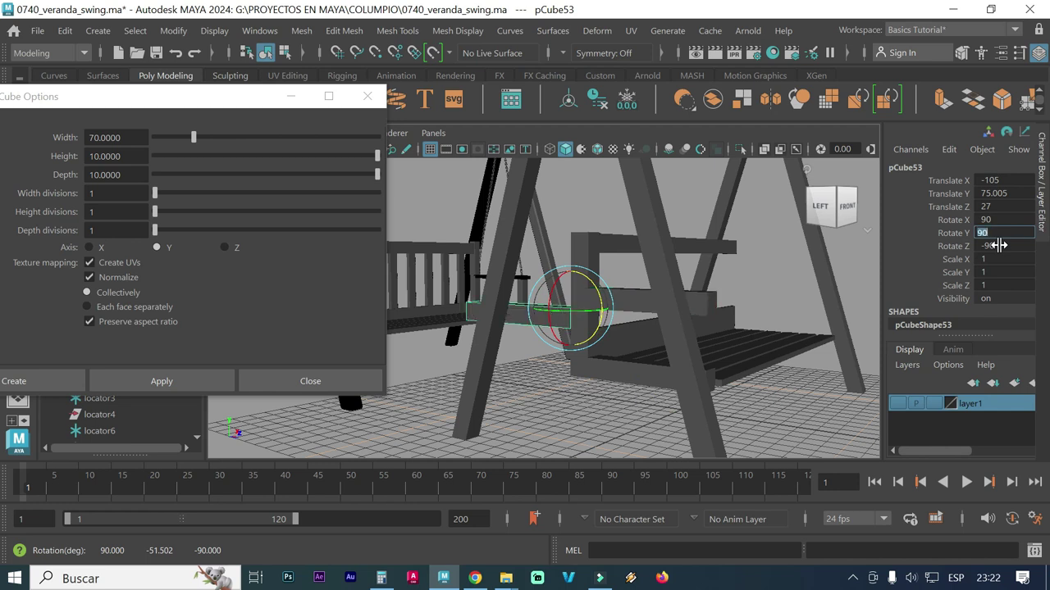
{"action": "type", "text": "0"}
{"action": "key", "text": "Return"}
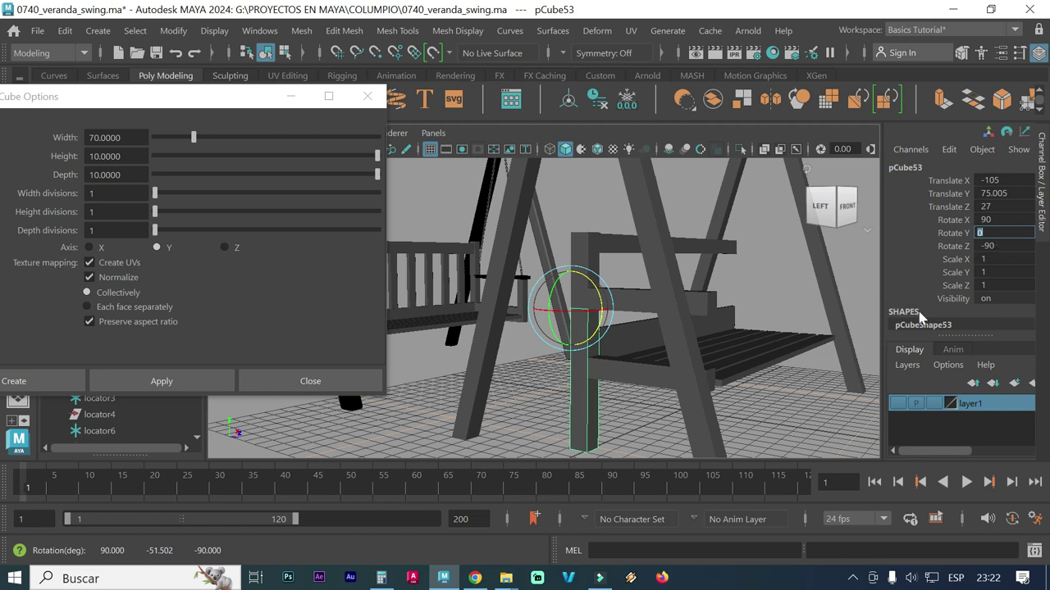
{"action": "left_click_drag", "start_coordinate": [783, 332], "coordinate": [750, 334], "text": "alt"}
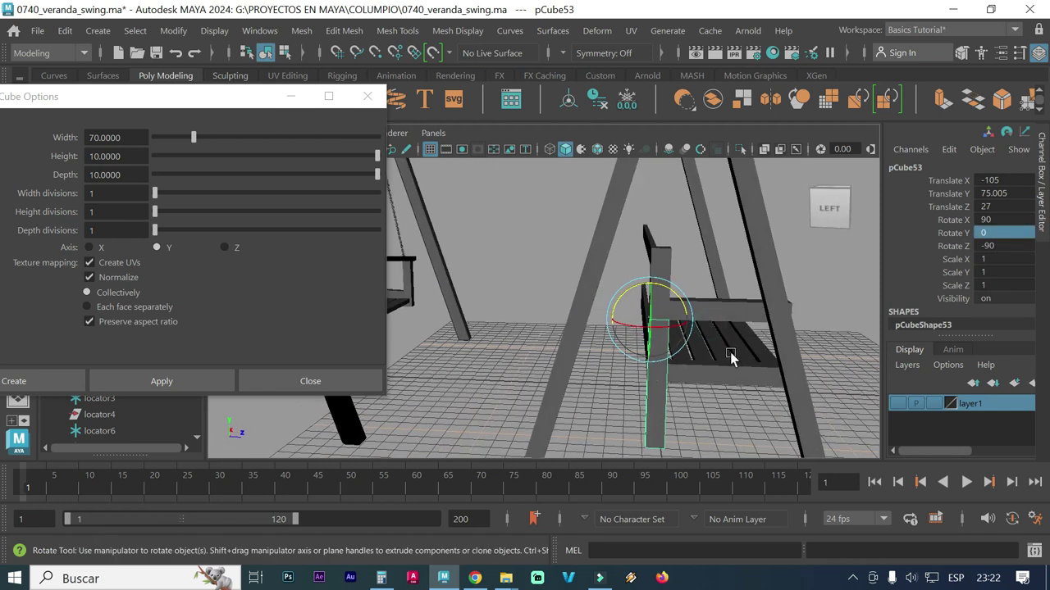
Use point snapping to snap the small upright post to the far end of the bench seat.
{"action": "key", "text": "w"}
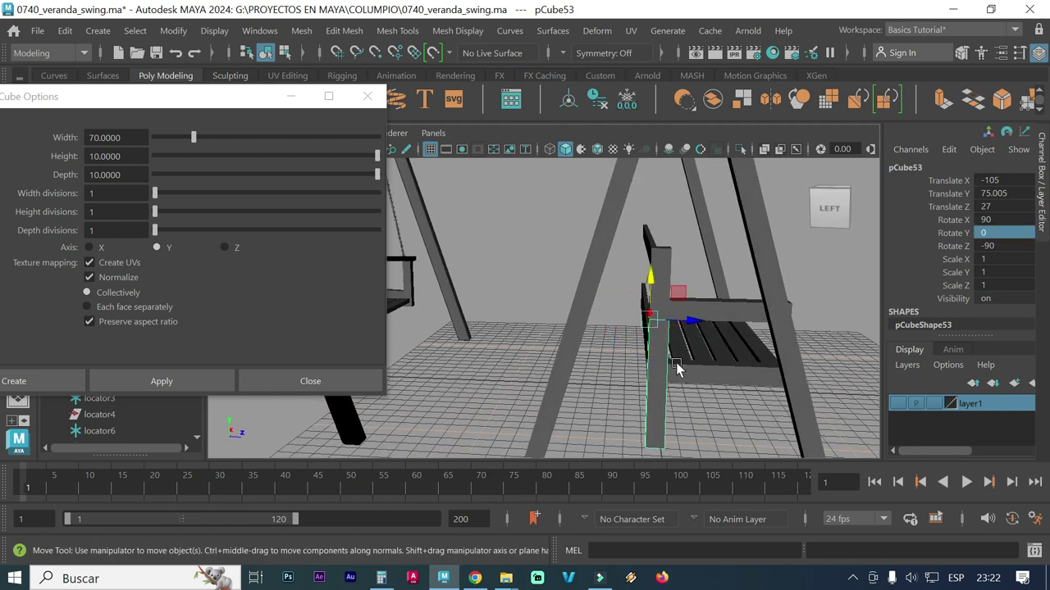
{"action": "left_click_drag", "start_coordinate": [655, 321], "coordinate": [789, 304]}
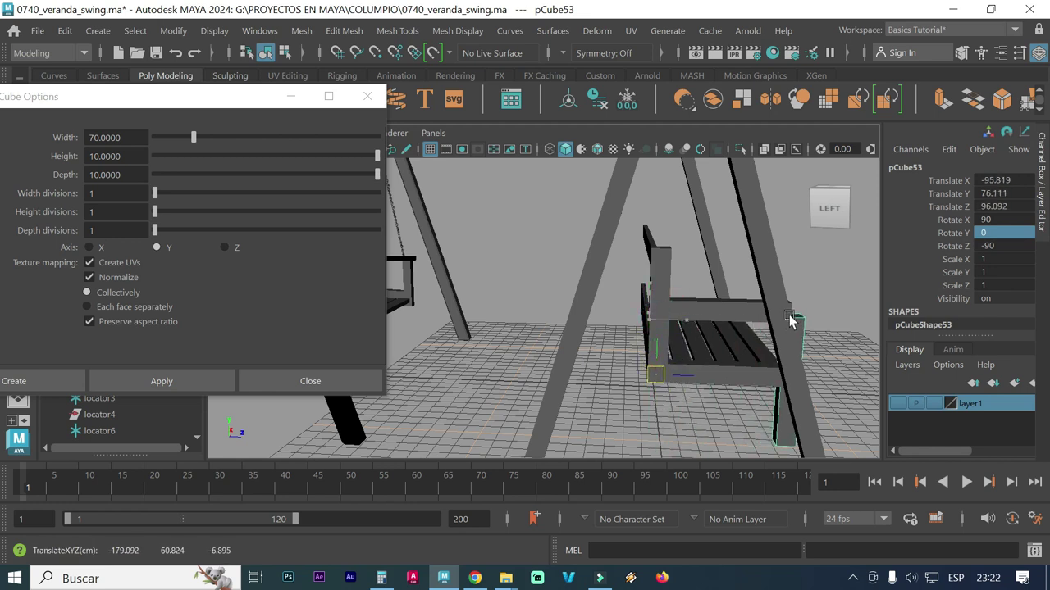
{"action": "mouse_move", "coordinate": [789, 304]}
{"action": "left_mouse_down"}
{"action": "mouse_move", "coordinate": [739, 323]}
{"action": "mouse_move", "coordinate": [738, 347]}
{"action": "mouse_move", "coordinate": [687, 379]}
{"action": "mouse_move", "coordinate": [643, 372]}
{"action": "left_mouse_up"}
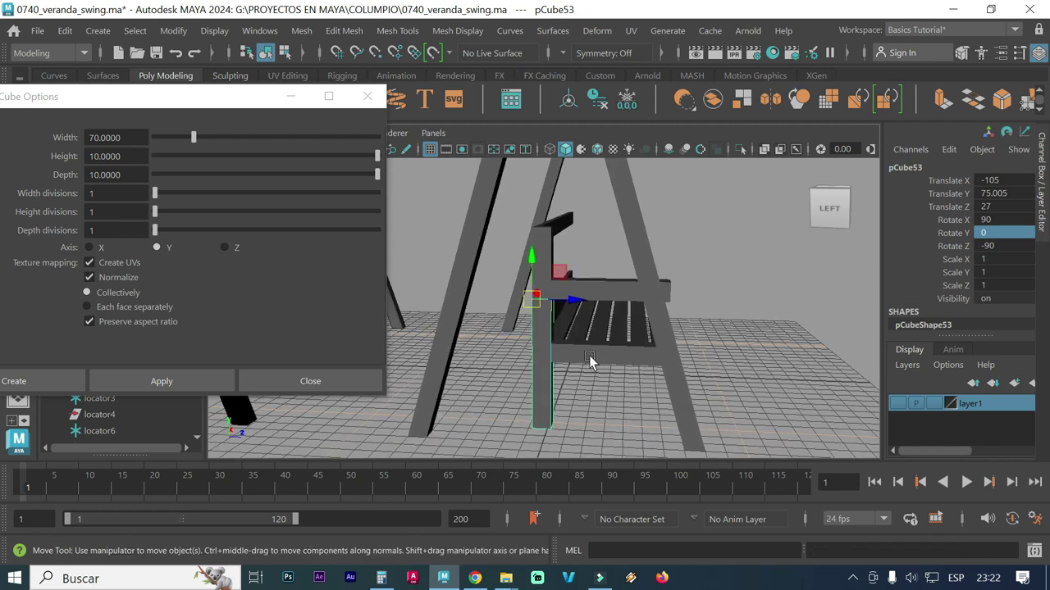
{"action": "left_click", "coordinate": [375, 52]}
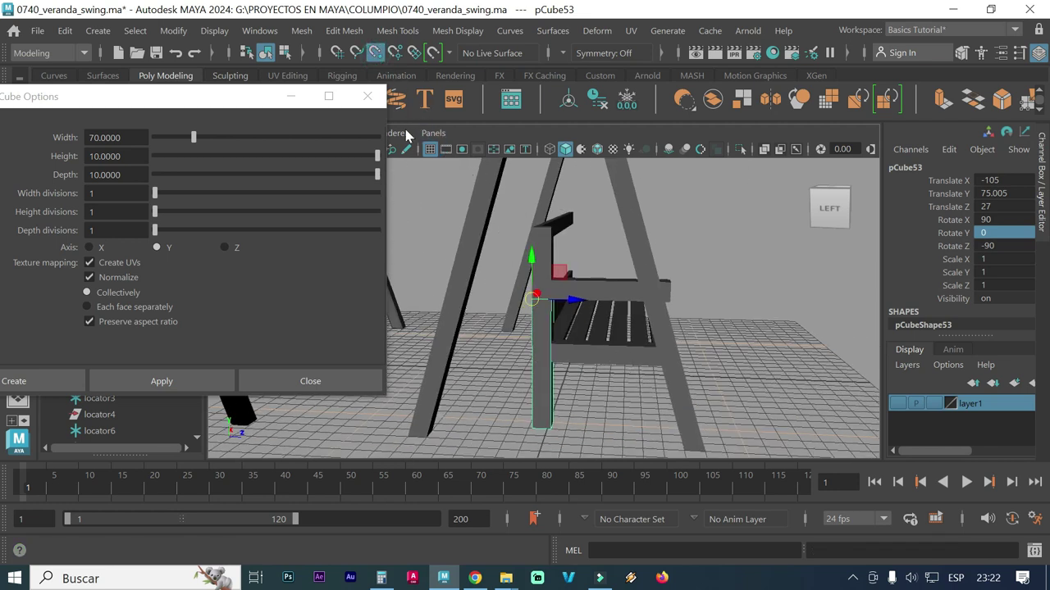
{"action": "left_click_drag", "start_coordinate": [539, 316], "coordinate": [671, 310]}
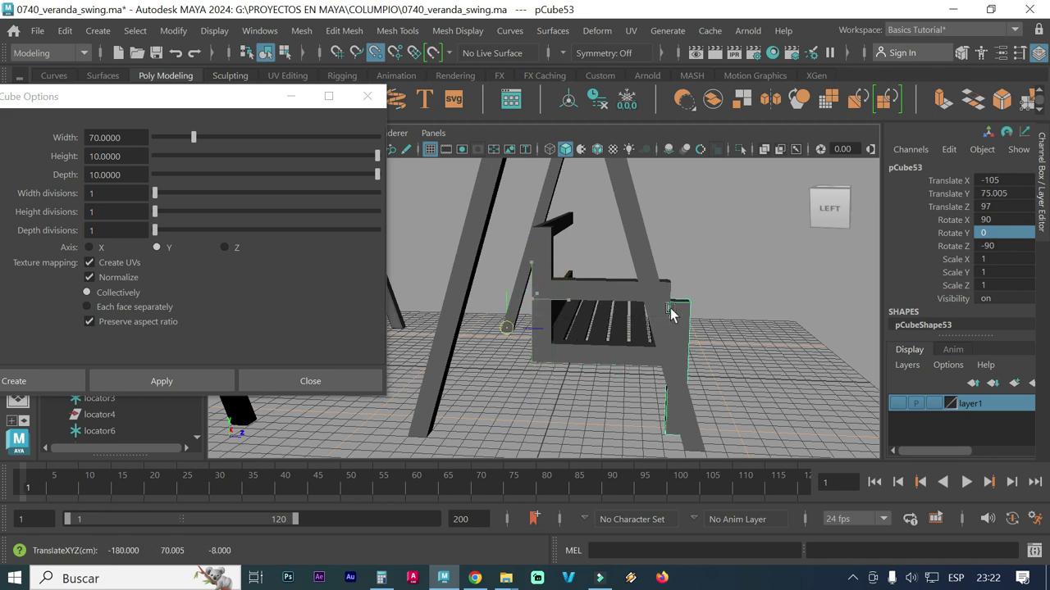
{"action": "left_click_drag", "start_coordinate": [734, 355], "coordinate": [665, 360], "text": "alt"}
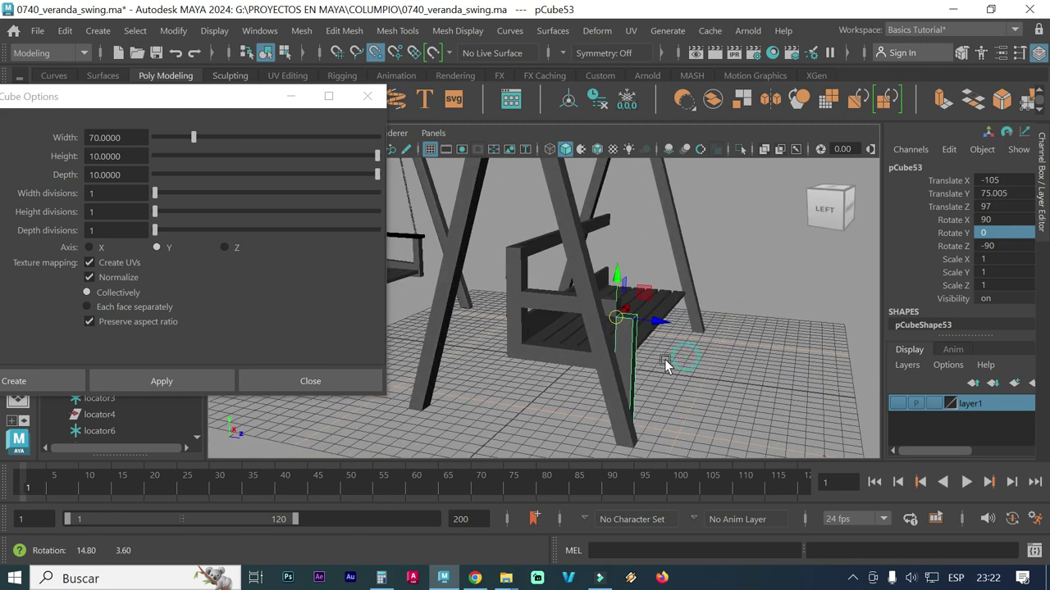
{"action": "right_click_drag", "start_coordinate": [665, 359], "coordinate": [830, 361], "text": "alt"}
{"action": "left_click_drag", "start_coordinate": [723, 364], "coordinate": [641, 342], "text": "alt"}
{"action": "right_click_drag", "start_coordinate": [641, 341], "coordinate": [711, 361], "text": "alt"}
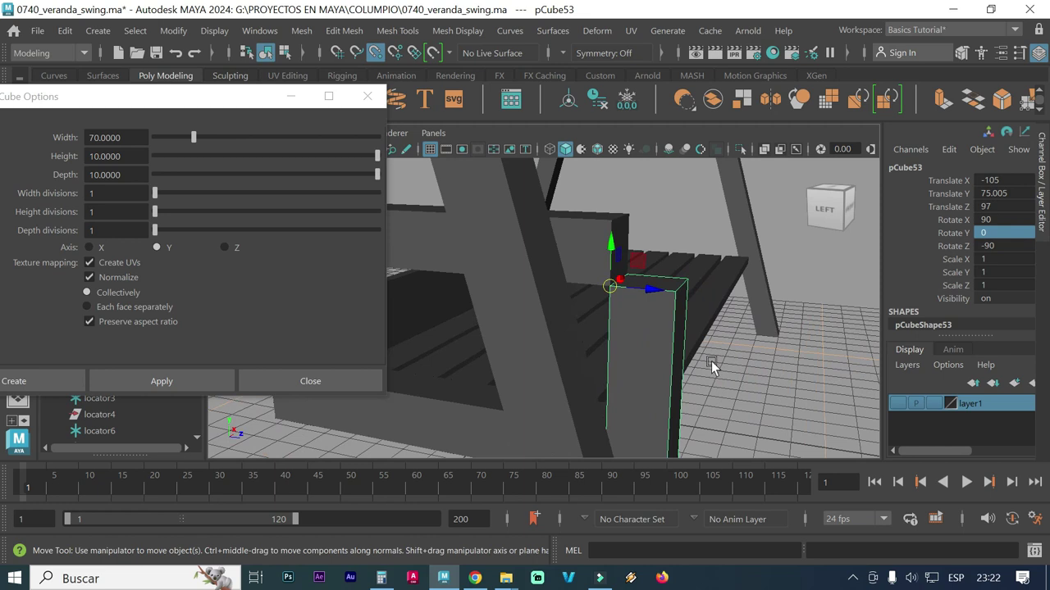
Set the post's pivot at its top corner and place it at Translate -105, 85.005, 87.
{"action": "key", "text": "d"}
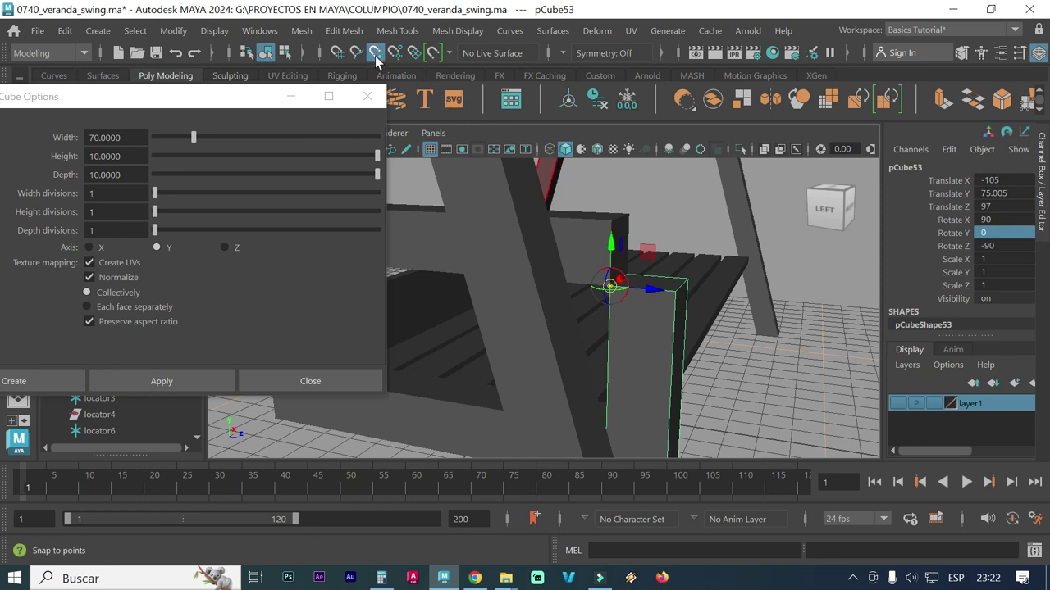
{"action": "left_click_drag", "start_coordinate": [611, 287], "coordinate": [681, 305]}
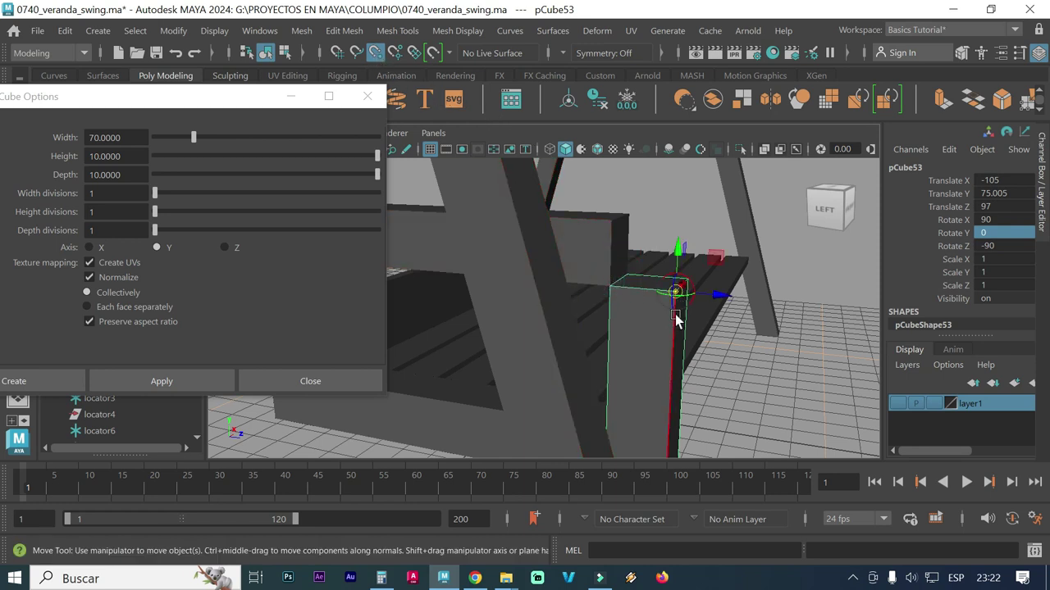
{"action": "mouse_move", "coordinate": [676, 292]}
{"action": "left_mouse_down"}
{"action": "mouse_move", "coordinate": [632, 288]}
{"action": "mouse_move", "coordinate": [666, 307]}
{"action": "left_mouse_up"}
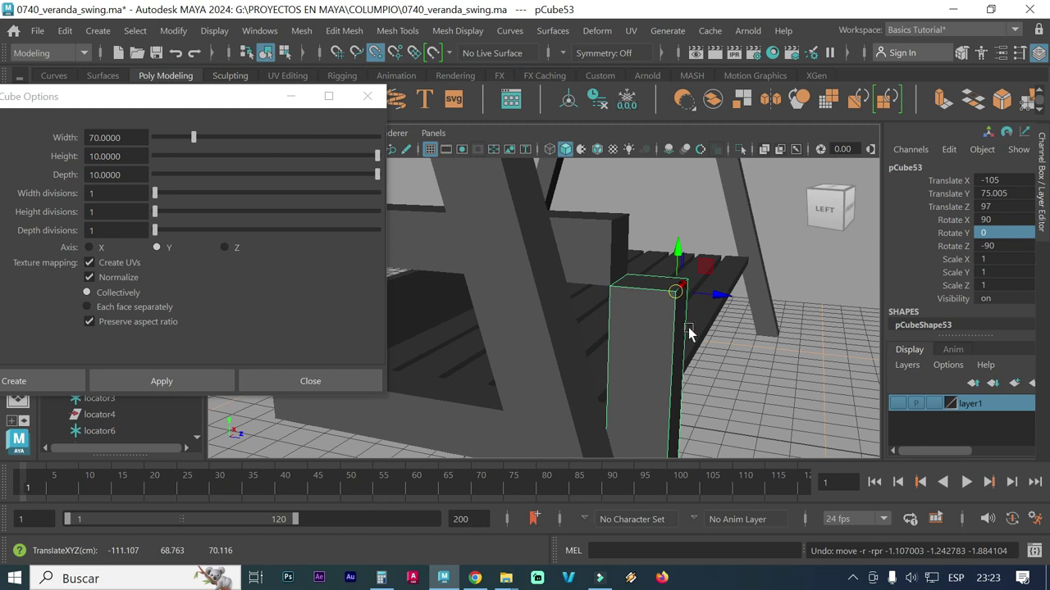
{"action": "mouse_move", "coordinate": [706, 353]}
{"action": "left_mouse_down", "text": "alt"}
{"action": "mouse_move", "coordinate": [632, 368]}
{"action": "mouse_move", "coordinate": [785, 359]}
{"action": "mouse_move", "coordinate": [726, 349]}
{"action": "left_mouse_up", "text": "alt"}
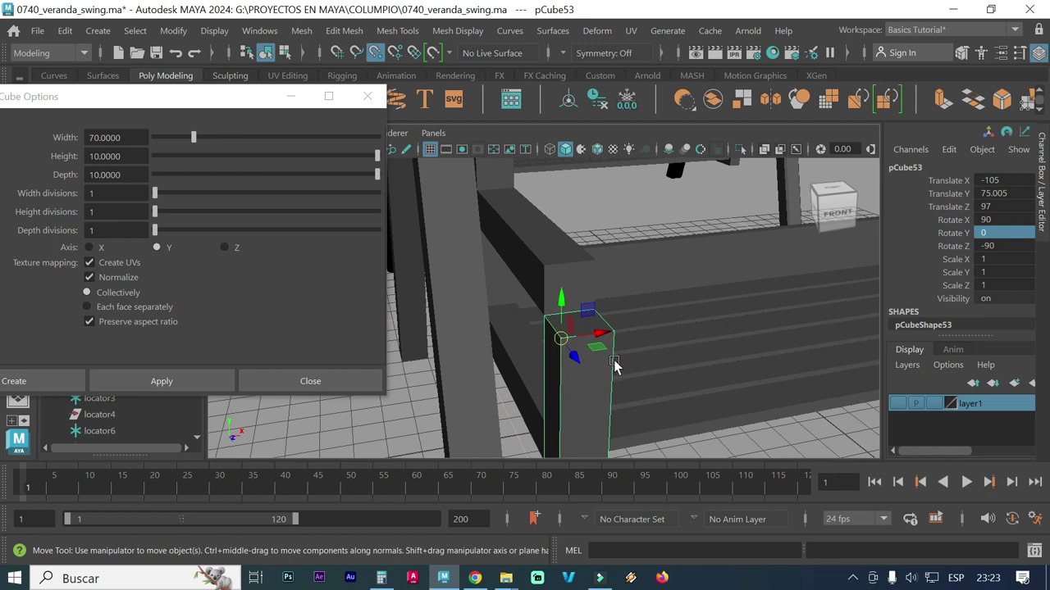
{"action": "left_click_drag", "start_coordinate": [571, 357], "coordinate": [562, 289]}
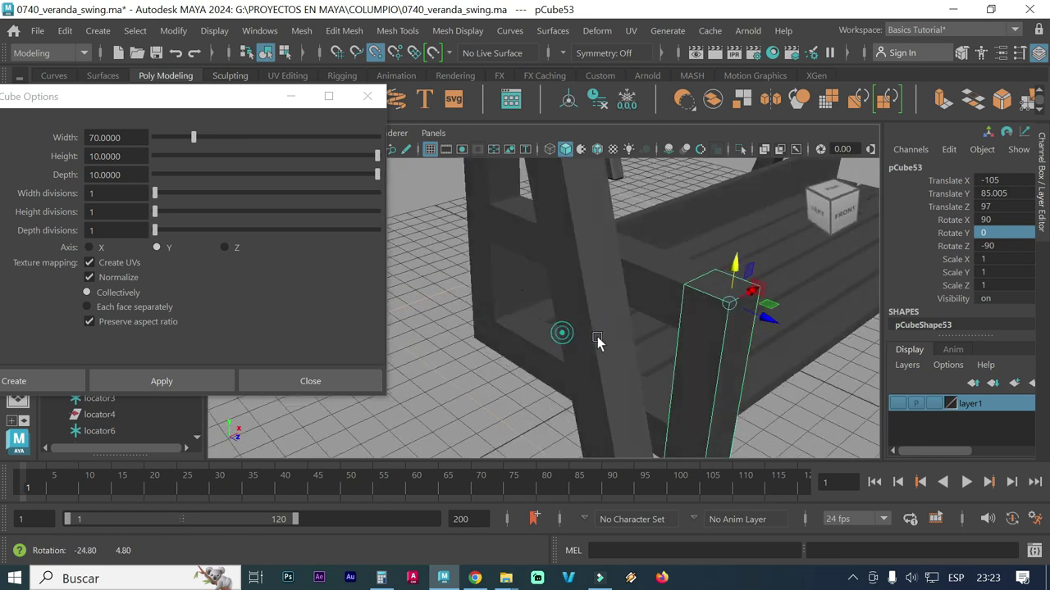
{"action": "left_click_drag", "start_coordinate": [564, 338], "coordinate": [713, 325], "text": "alt"}
{"action": "mouse_move", "coordinate": [782, 298]}
{"action": "left_mouse_down"}
{"action": "mouse_move", "coordinate": [756, 290]}
{"action": "mouse_move", "coordinate": [700, 343]}
{"action": "mouse_move", "coordinate": [678, 386]}
{"action": "mouse_move", "coordinate": [679, 300]}
{"action": "mouse_move", "coordinate": [634, 330]}
{"action": "left_mouse_up"}
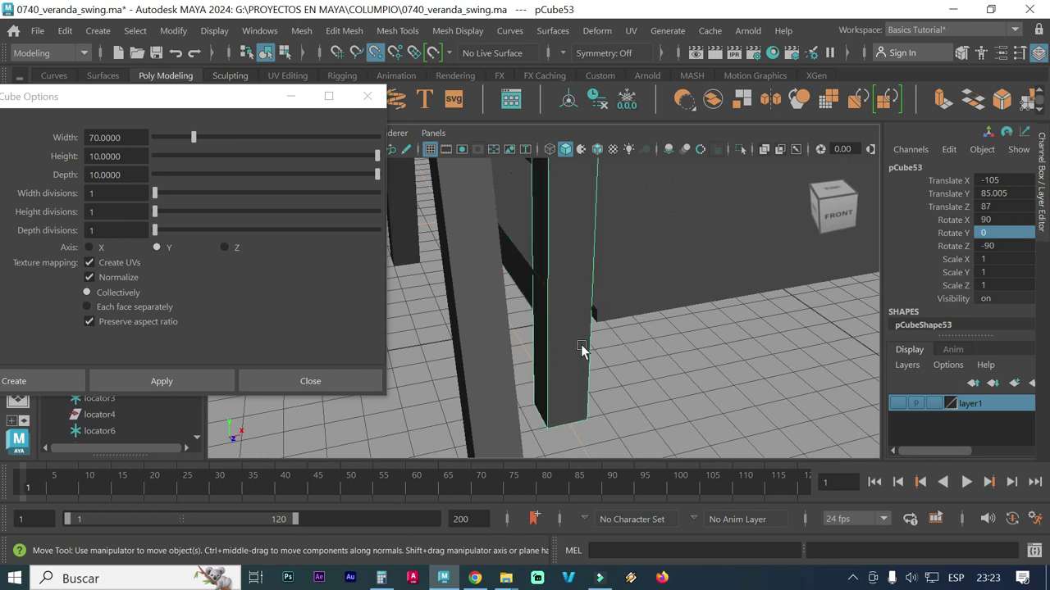
{"action": "scroll", "coordinate": [580, 349], "scroll_direction": "down", "scroll_amount": 3}
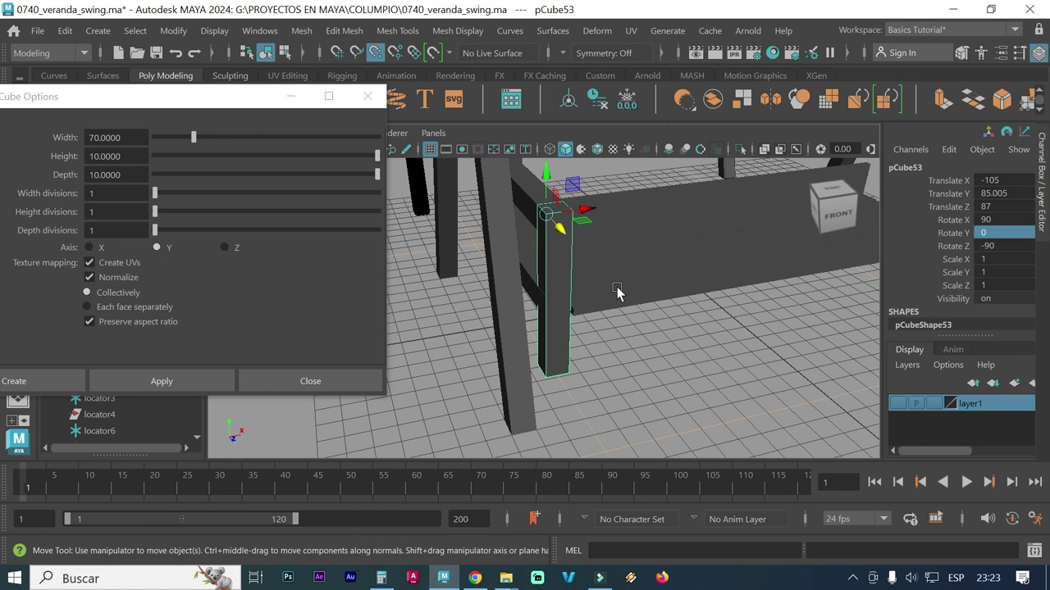
Scale the upright post pCube53 down to Scale X 0.589.
{"action": "key", "text": "r"}
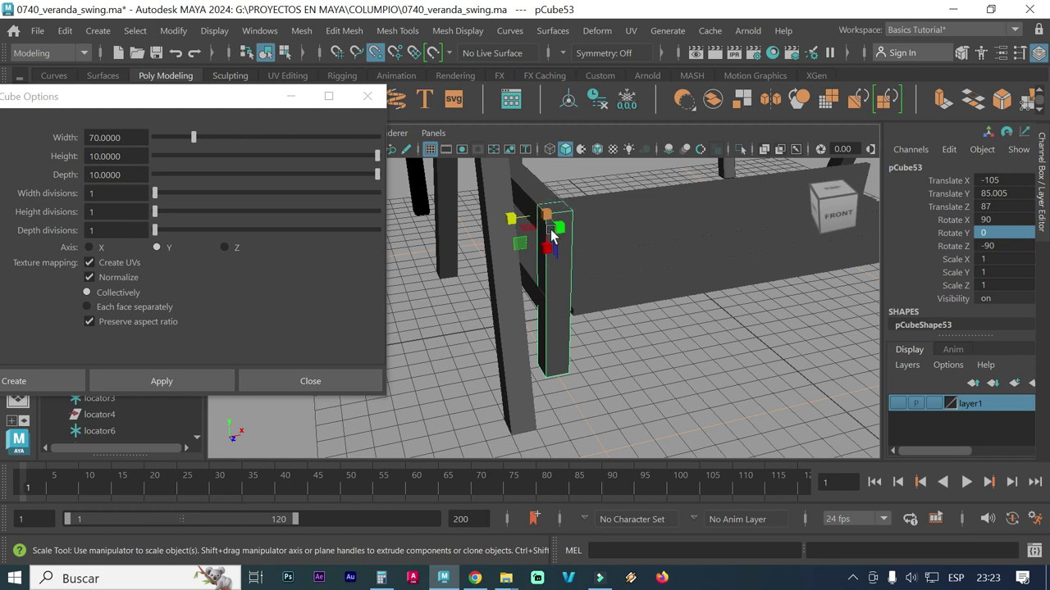
{"action": "left_click_drag", "start_coordinate": [547, 215], "coordinate": [541, 235]}
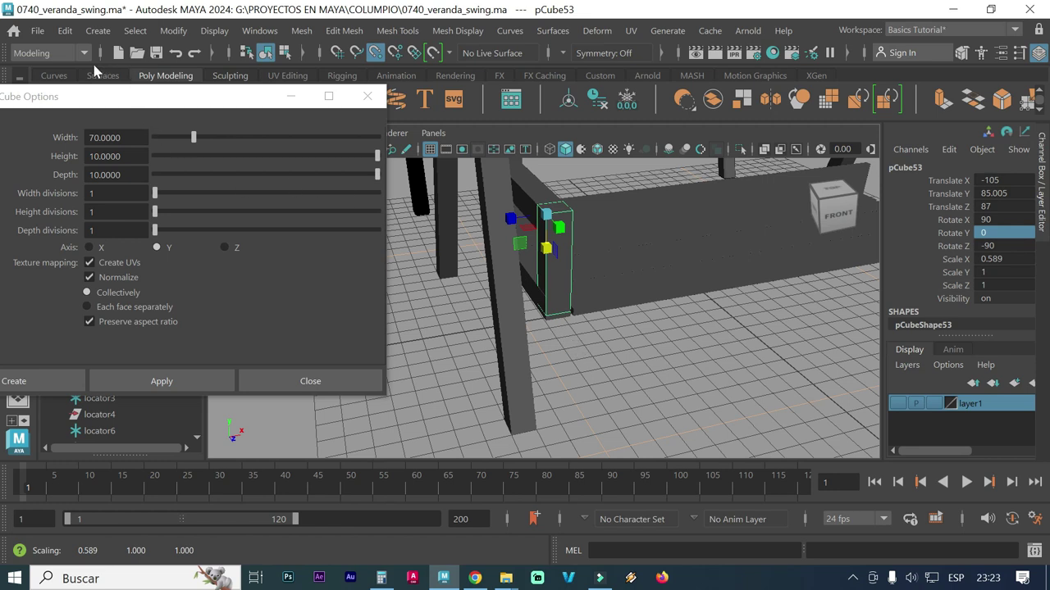
{"action": "left_click_drag", "start_coordinate": [84, 103], "coordinate": [96, 210]}
Zoom in on the bench end and select the small upright post.
{"action": "left_click", "coordinate": [20, 146]}
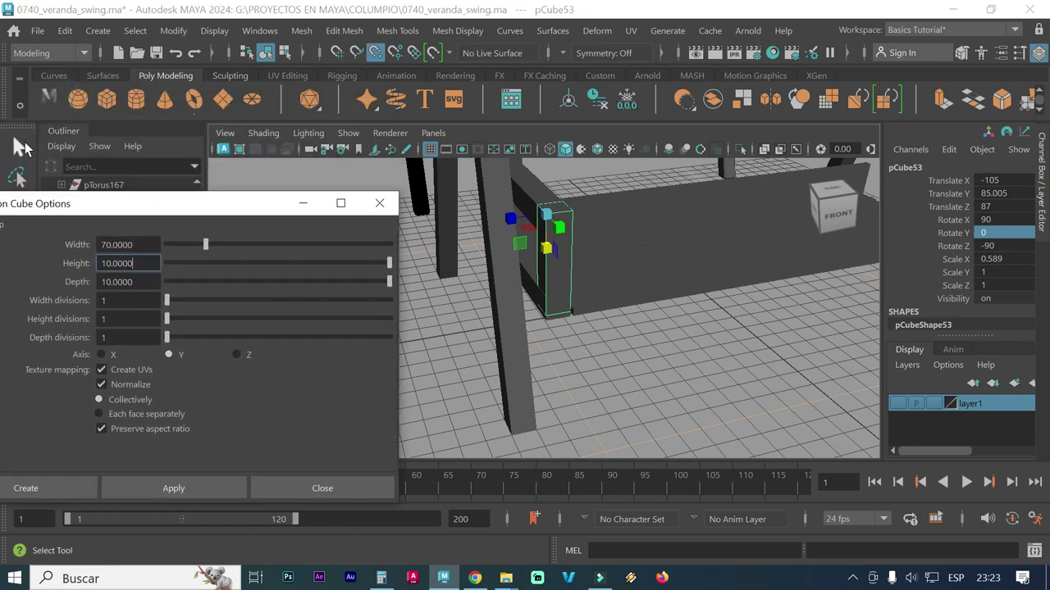
{"action": "left_click", "coordinate": [625, 285]}
{"action": "mouse_move", "coordinate": [625, 276]}
{"action": "left_mouse_down", "text": "alt"}
{"action": "mouse_move", "coordinate": [629, 356]}
{"action": "mouse_move", "coordinate": [604, 340]}
{"action": "mouse_move", "coordinate": [536, 342]}
{"action": "mouse_move", "coordinate": [717, 350]}
{"action": "left_mouse_up", "text": "alt"}
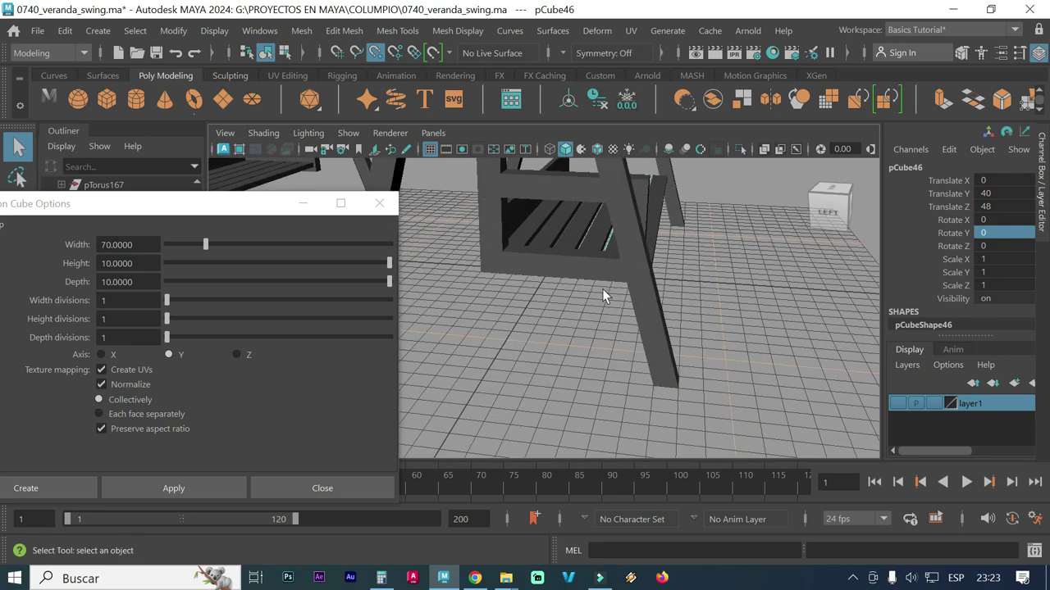
{"action": "scroll", "coordinate": [602, 337], "scroll_direction": "up", "scroll_amount": 3}
{"action": "scroll", "coordinate": [526, 343], "scroll_direction": "up", "scroll_amount": 2}
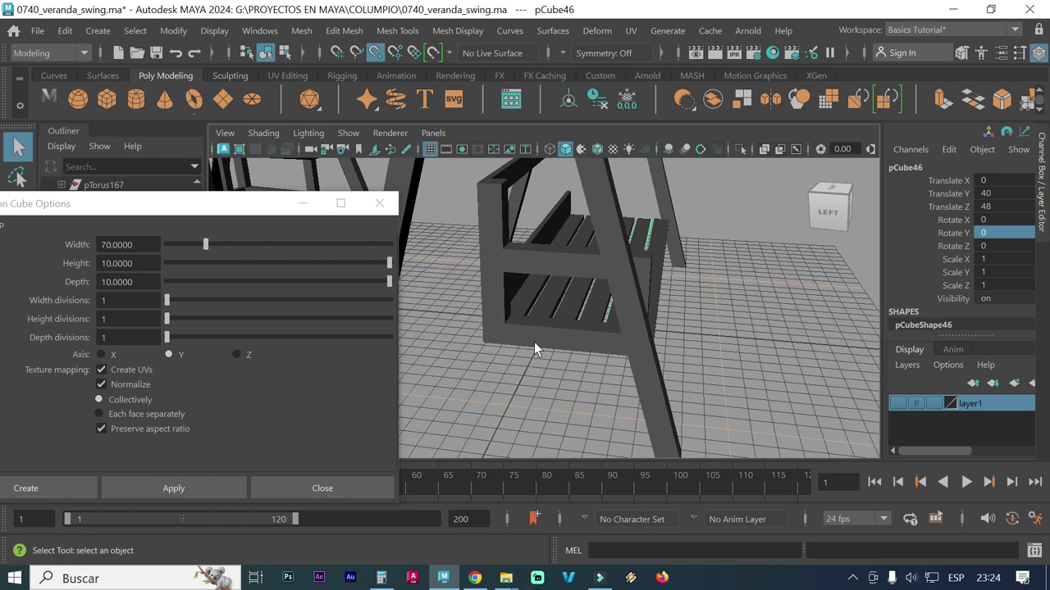
{"action": "left_click", "coordinate": [494, 226]}
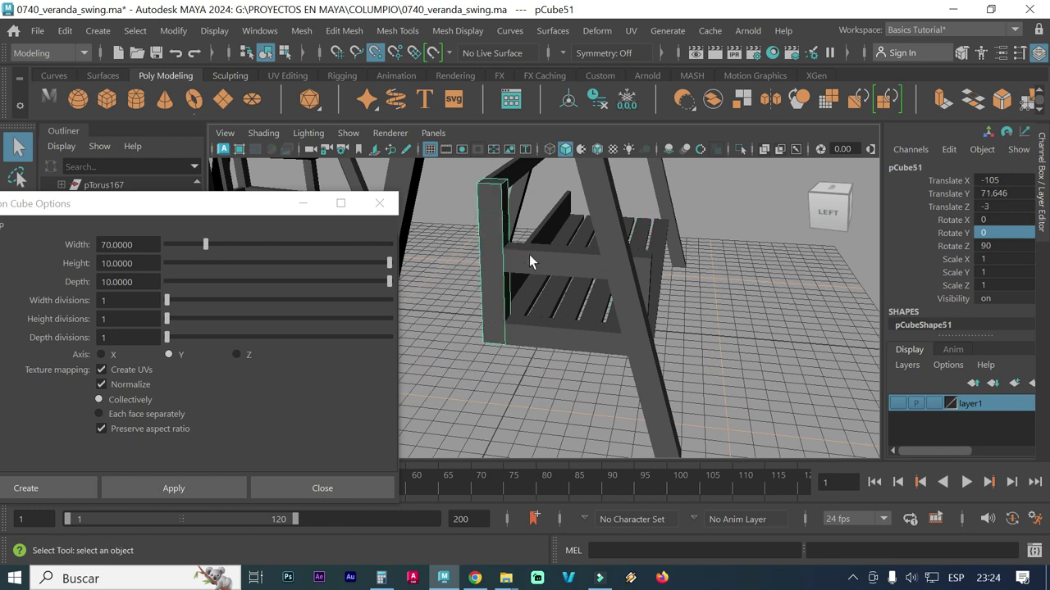
{"action": "left_click", "coordinate": [641, 271]}
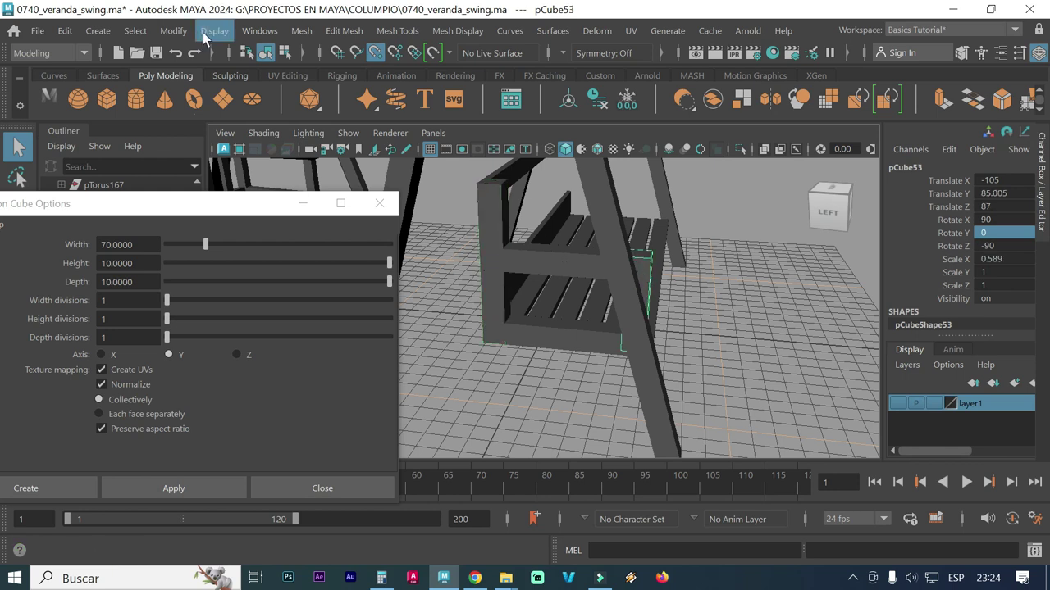
Centre the pivots of the small post, lower plank, armrest board and vertical post.
{"action": "left_click", "coordinate": [173, 30]}
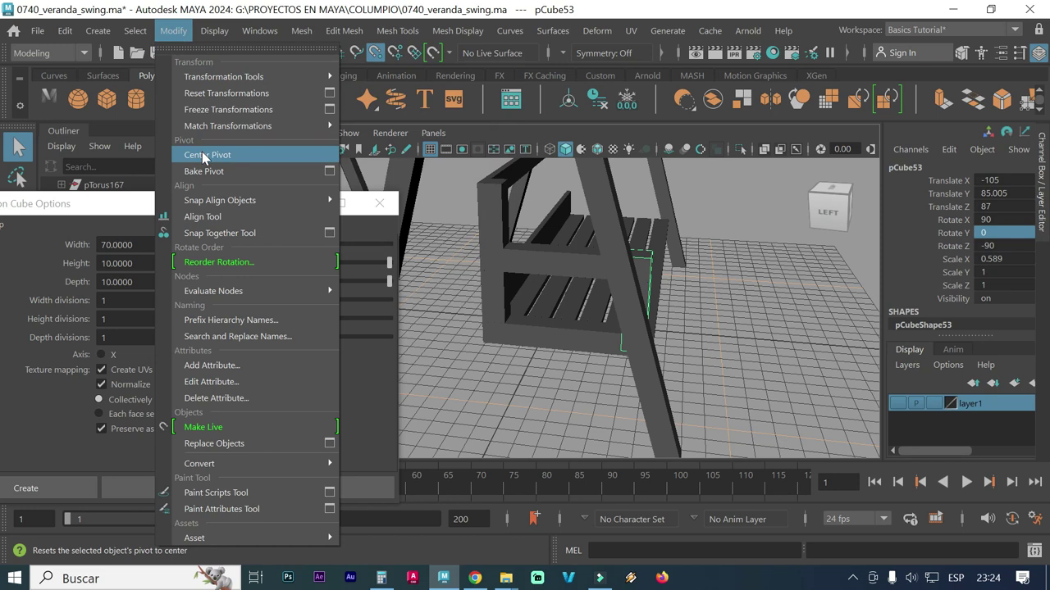
{"action": "left_click", "coordinate": [204, 156]}
{"action": "left_click", "coordinate": [550, 262]}
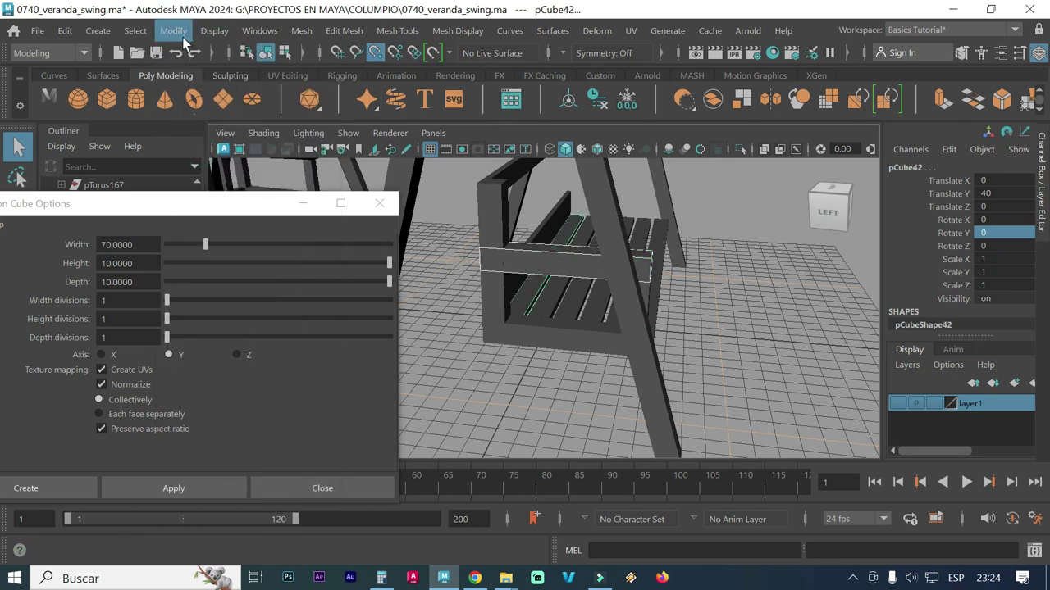
{"action": "left_click", "coordinate": [173, 30]}
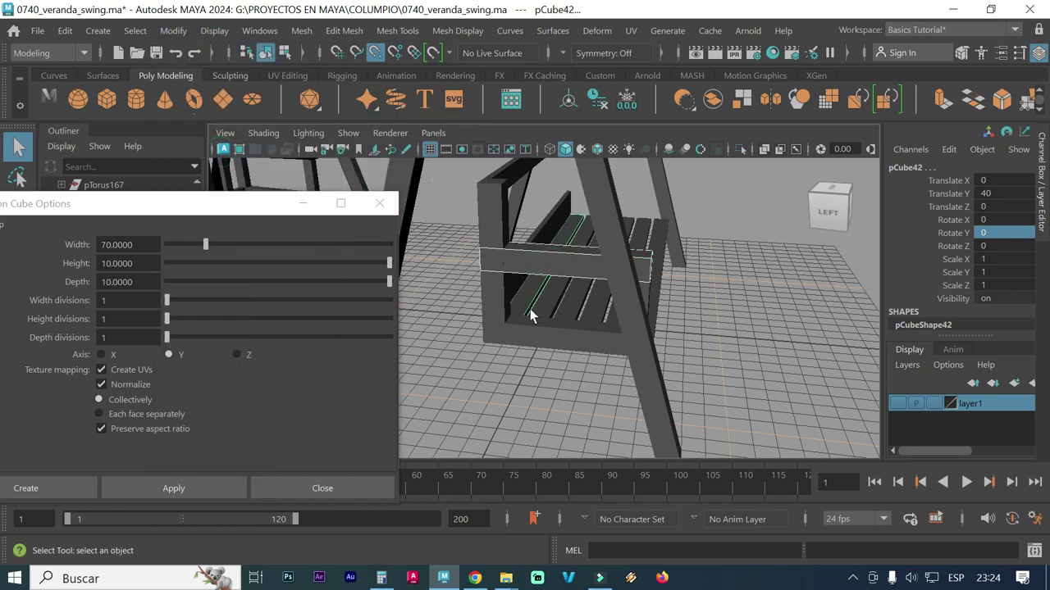
{"action": "left_click", "coordinate": [551, 338]}
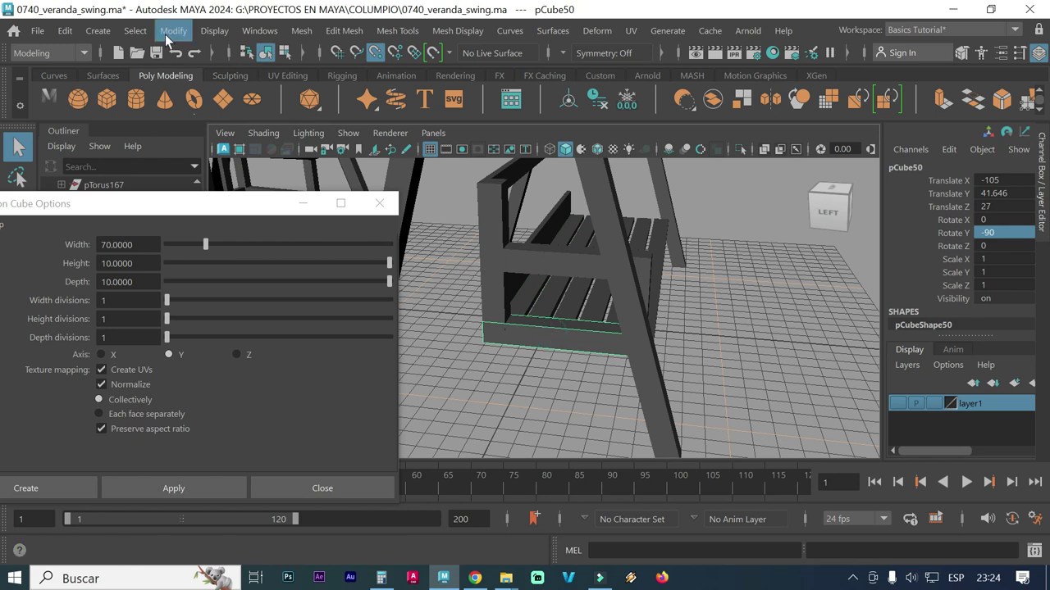
{"action": "left_click", "coordinate": [171, 33]}
{"action": "left_click", "coordinate": [198, 155]}
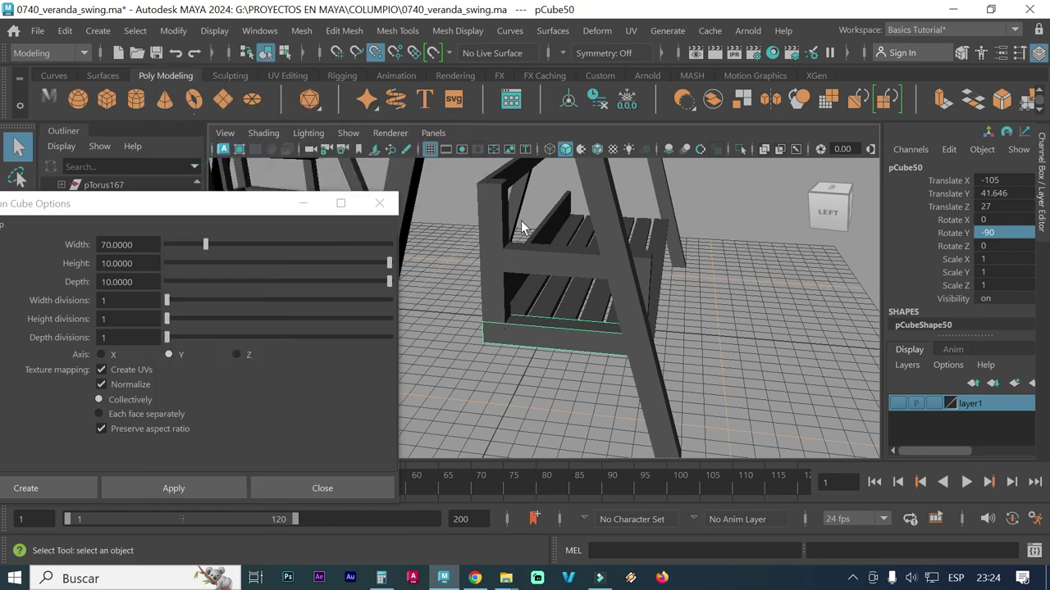
{"action": "left_click", "coordinate": [545, 273]}
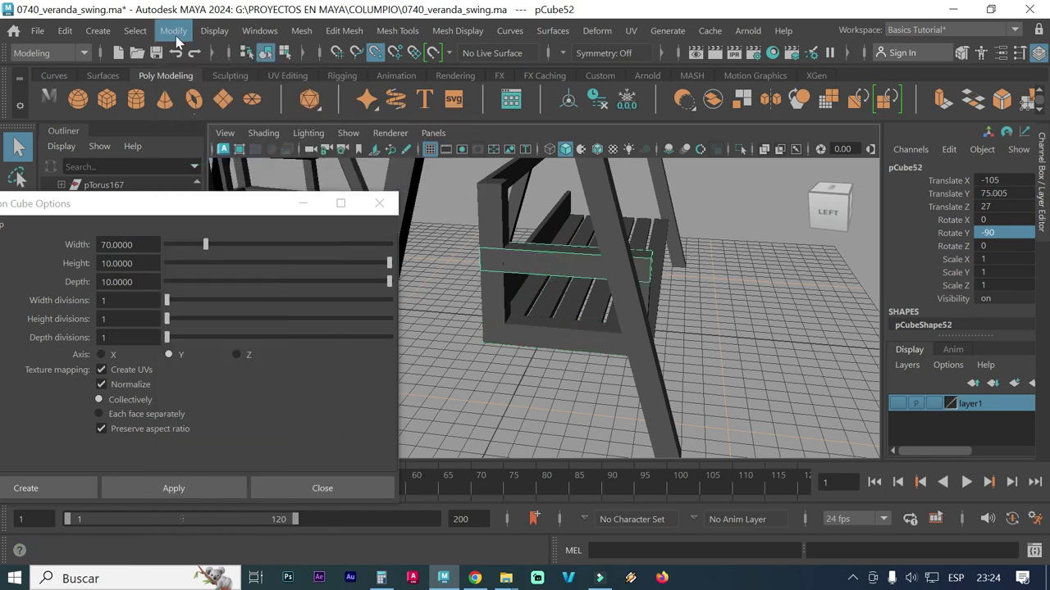
{"action": "left_click", "coordinate": [173, 31]}
{"action": "left_click", "coordinate": [201, 154]}
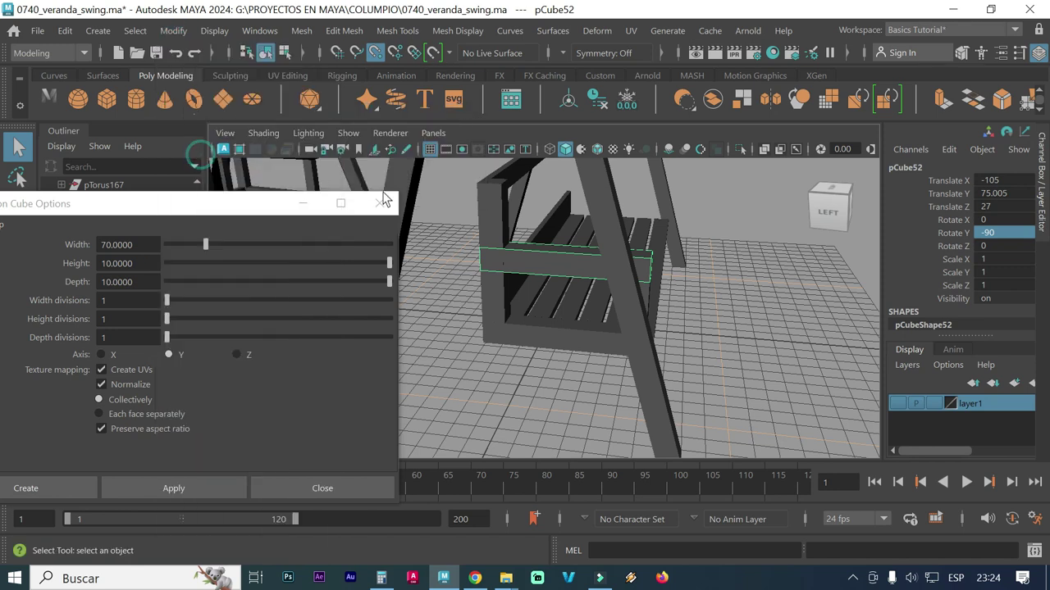
{"action": "left_click", "coordinate": [495, 285]}
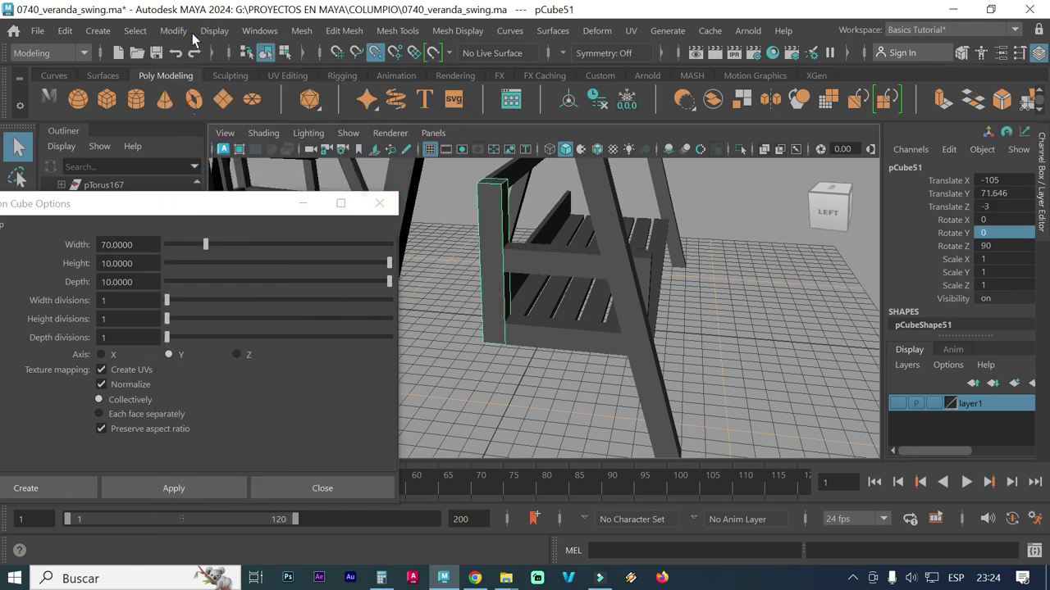
{"action": "left_click", "coordinate": [187, 34]}
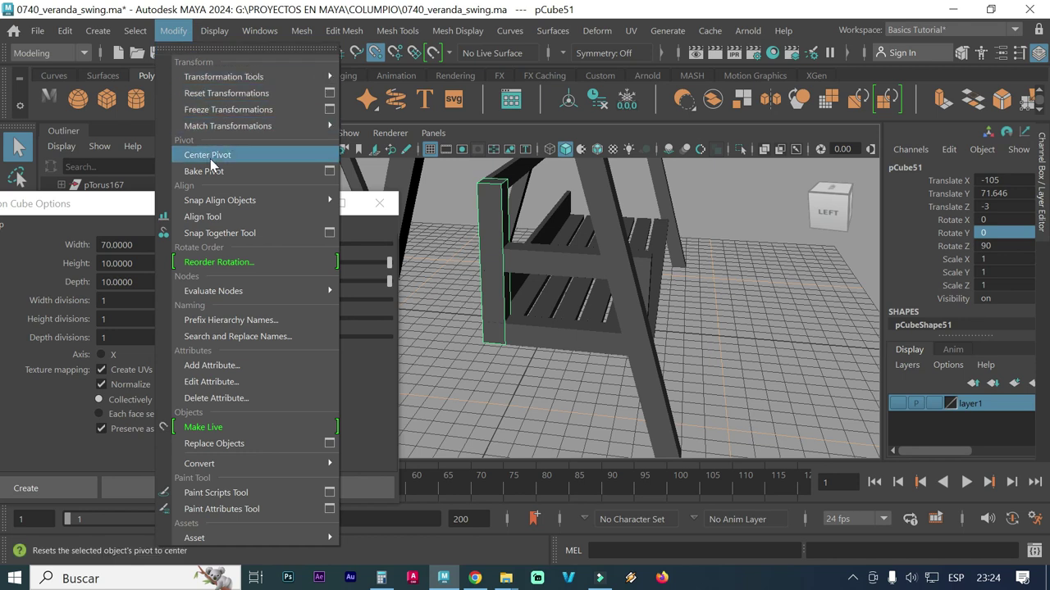
{"action": "left_click", "coordinate": [208, 155]}
{"action": "left_click", "coordinate": [650, 288]}
Select the armrest board, vertical post, bottom board and small post, and close Cube Options.
{"action": "left_click_drag", "start_coordinate": [611, 300], "coordinate": [587, 299], "text": "alt"}
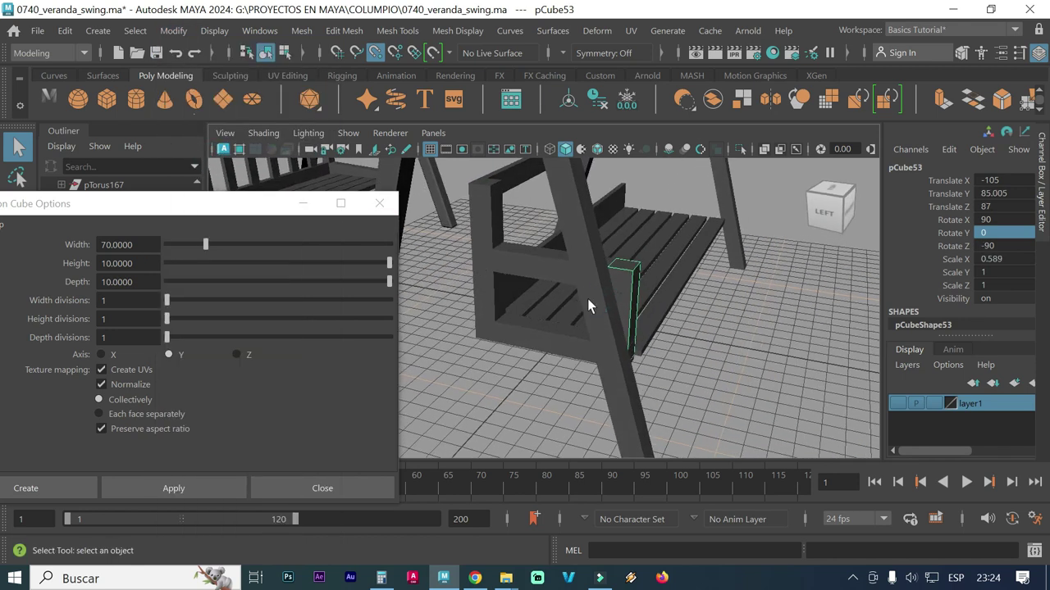
{"action": "key", "text": "w"}
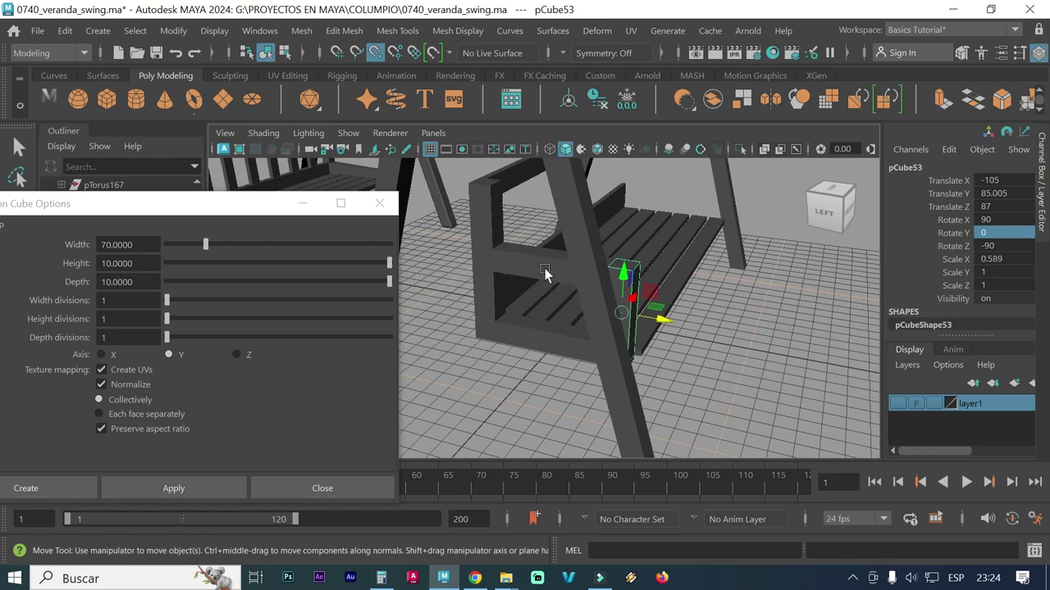
{"action": "left_click", "coordinate": [549, 330]}
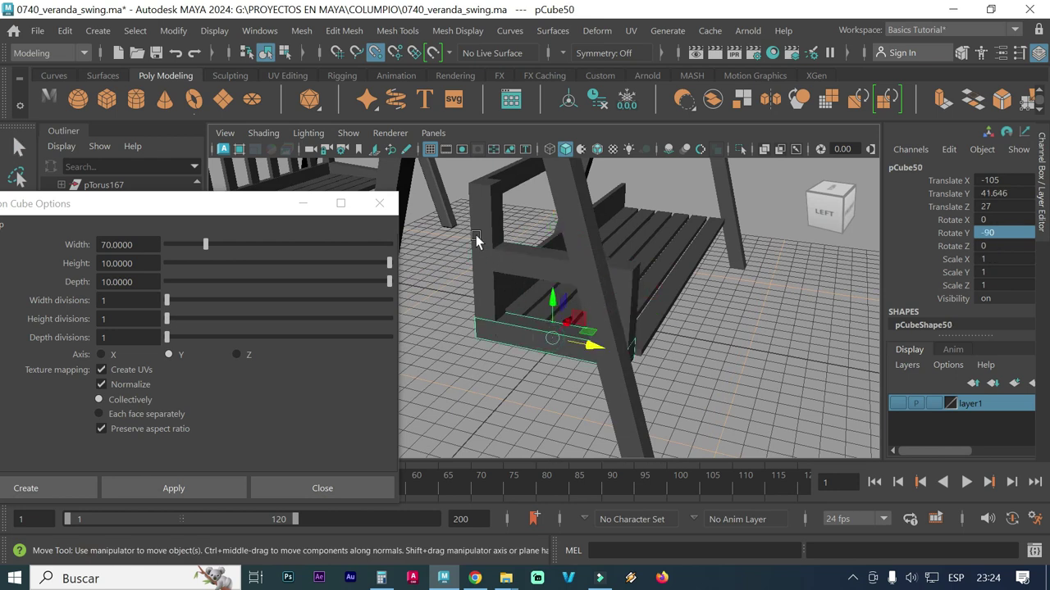
{"action": "left_click", "coordinate": [478, 240]}
{"action": "left_click", "coordinate": [518, 354]}
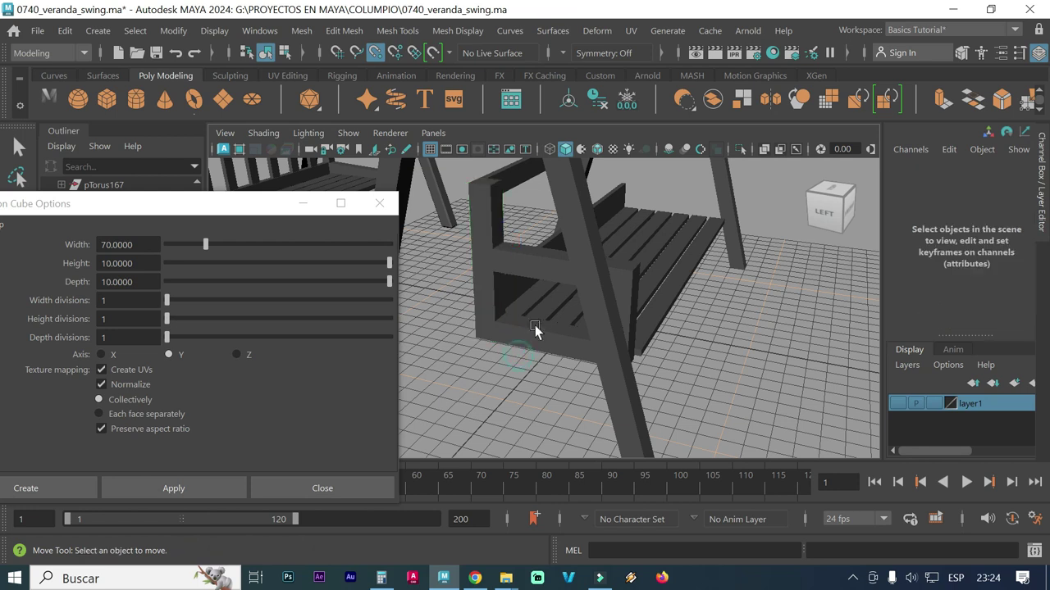
{"action": "left_click", "coordinate": [481, 258]}
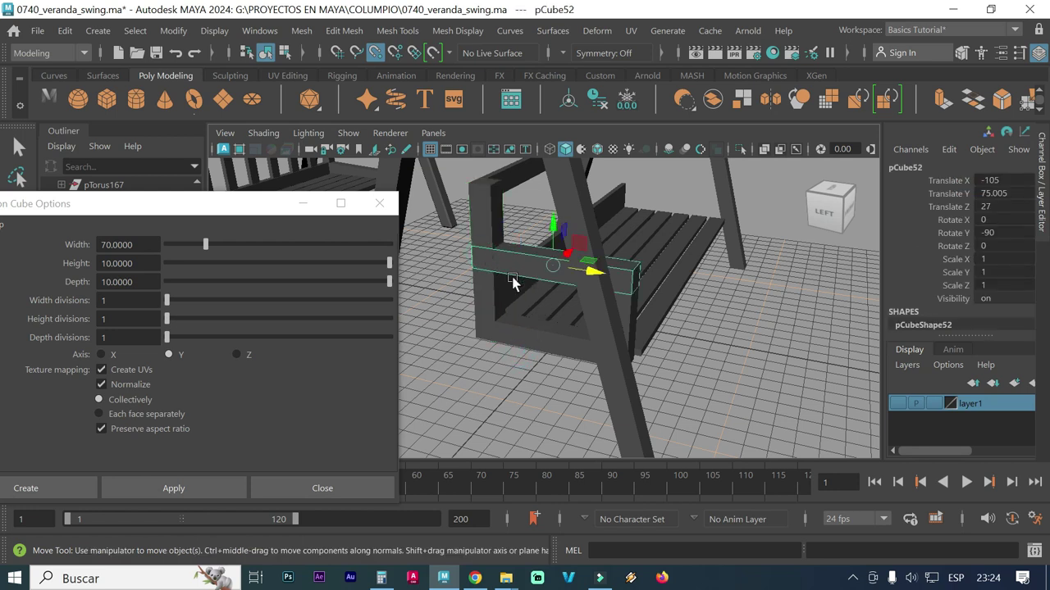
{"action": "left_click", "coordinate": [479, 222], "text": "shift"}
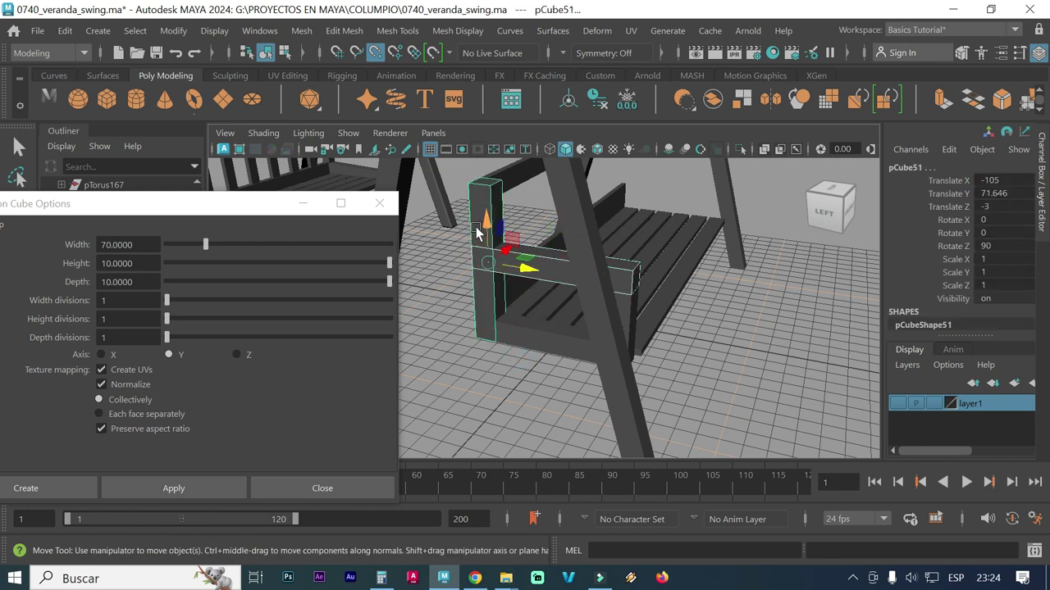
{"action": "left_click", "coordinate": [518, 336]}
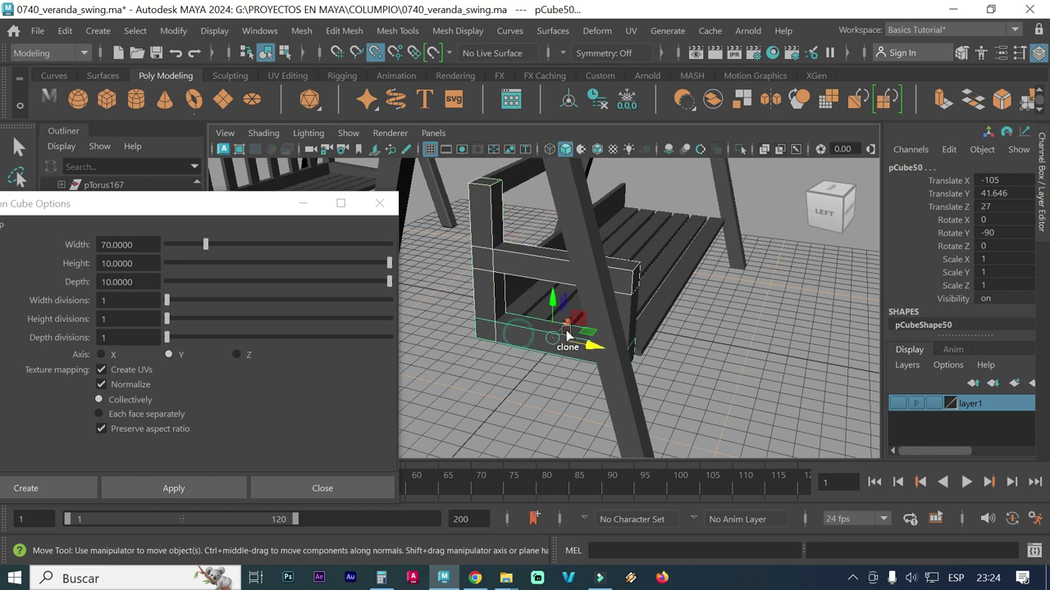
{"action": "left_click", "coordinate": [625, 320]}
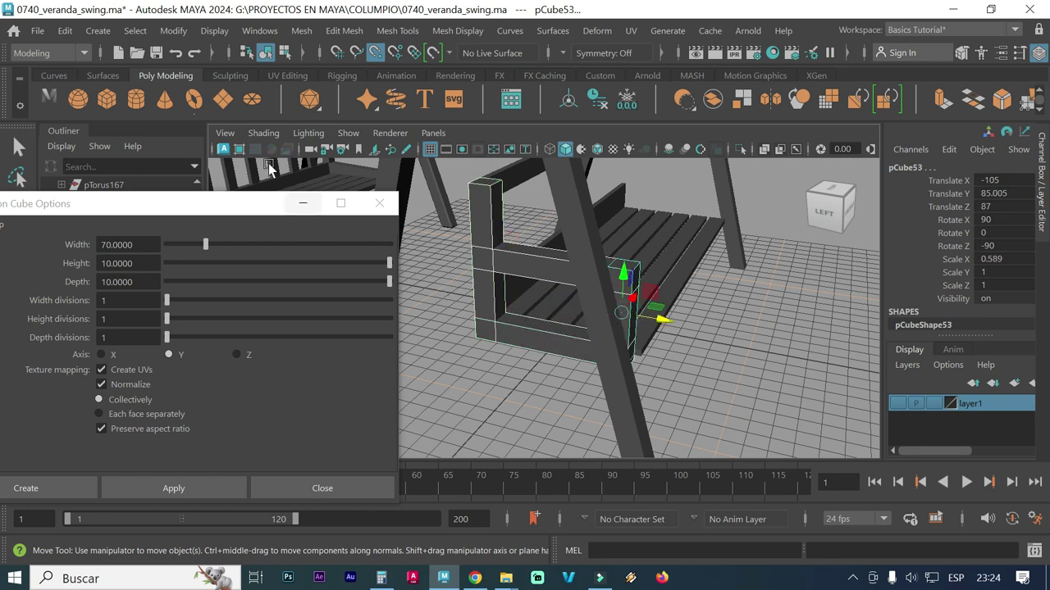
{"action": "left_click", "coordinate": [378, 205]}
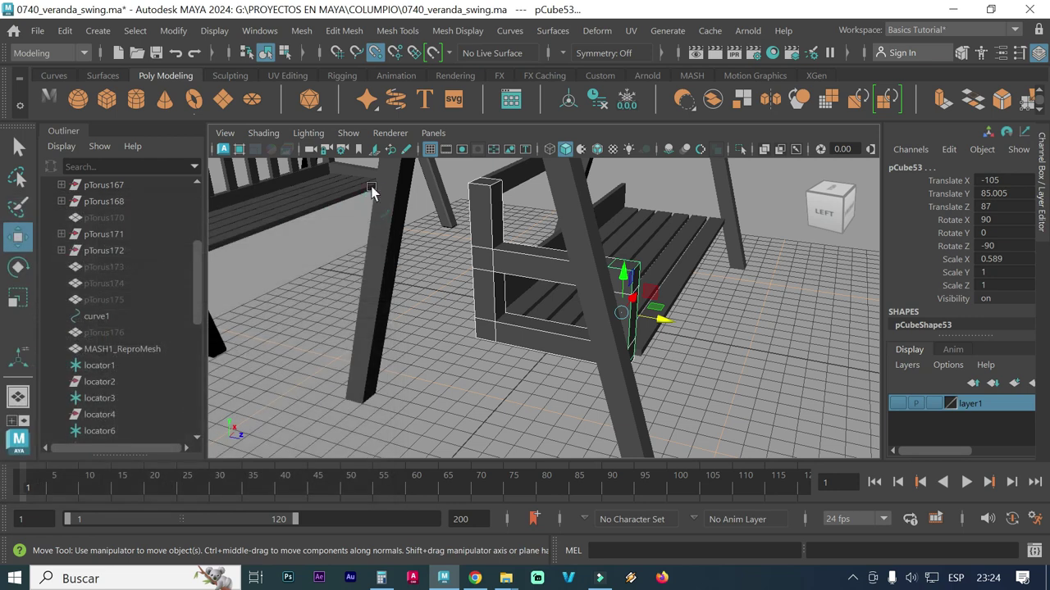
{"action": "left_click", "coordinate": [71, 31]}
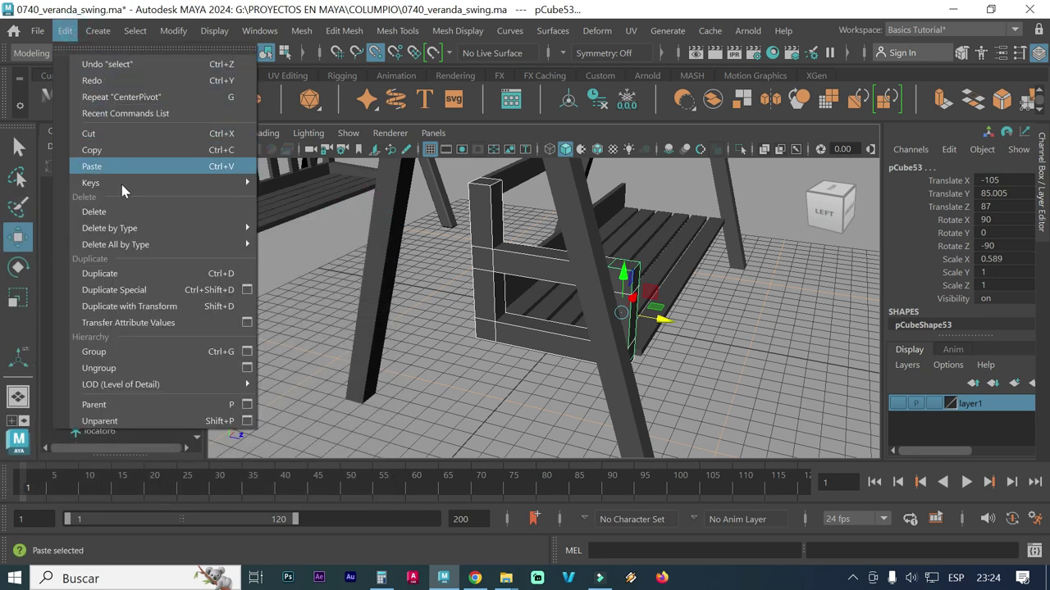
Duplicate the armrest pieces with Translate X 250 and Scale Z 1.
{"action": "left_click", "coordinate": [247, 291]}
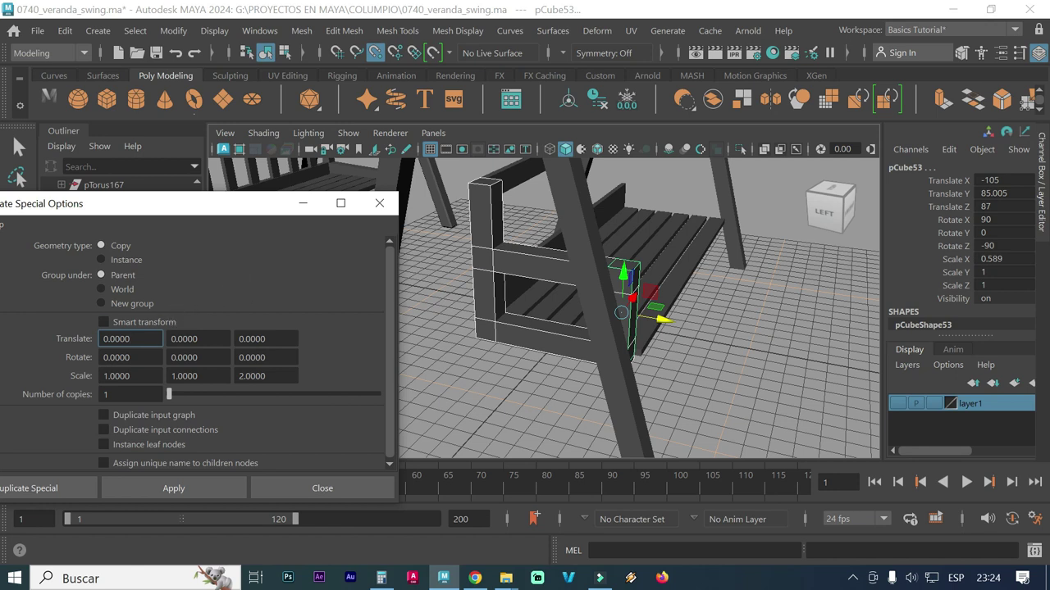
{"action": "left_click_drag", "start_coordinate": [139, 337], "coordinate": [78, 331]}
{"action": "type", "text": "250"}
{"action": "left_click", "coordinate": [264, 377]}
{"action": "type", "text": "1"}
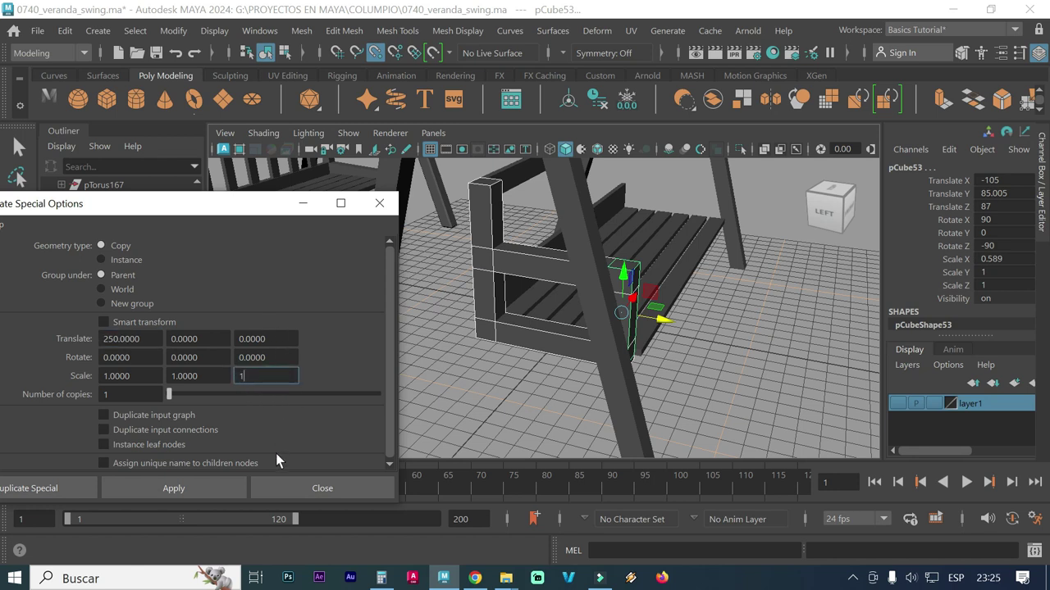
{"action": "left_click", "coordinate": [238, 486]}
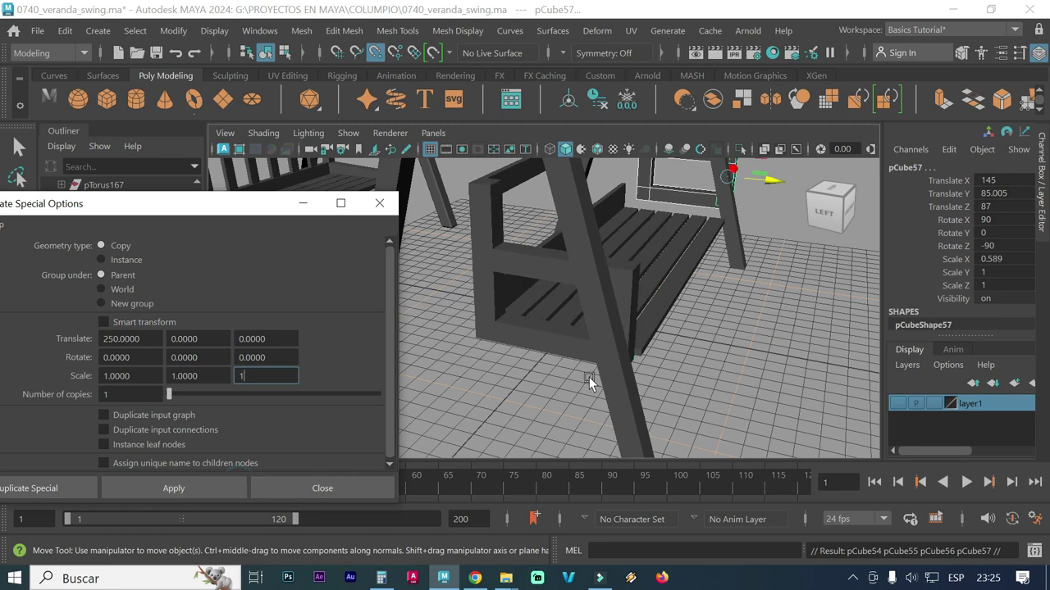
{"action": "left_click_drag", "start_coordinate": [586, 376], "coordinate": [541, 367], "text": "alt"}
{"action": "mouse_move", "coordinate": [672, 357]}
{"action": "left_mouse_down", "text": "alt"}
{"action": "mouse_move", "coordinate": [505, 349]}
{"action": "mouse_move", "coordinate": [587, 350]}
{"action": "mouse_move", "coordinate": [532, 325]}
{"action": "left_mouse_up", "text": "alt"}
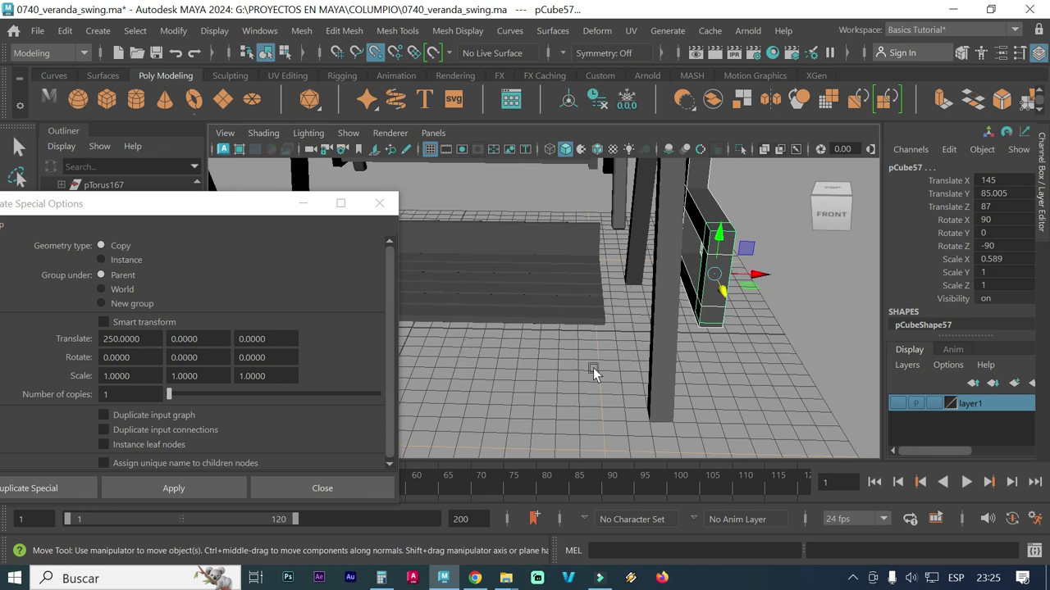
{"action": "left_click_drag", "start_coordinate": [589, 368], "coordinate": [582, 366], "text": "alt"}
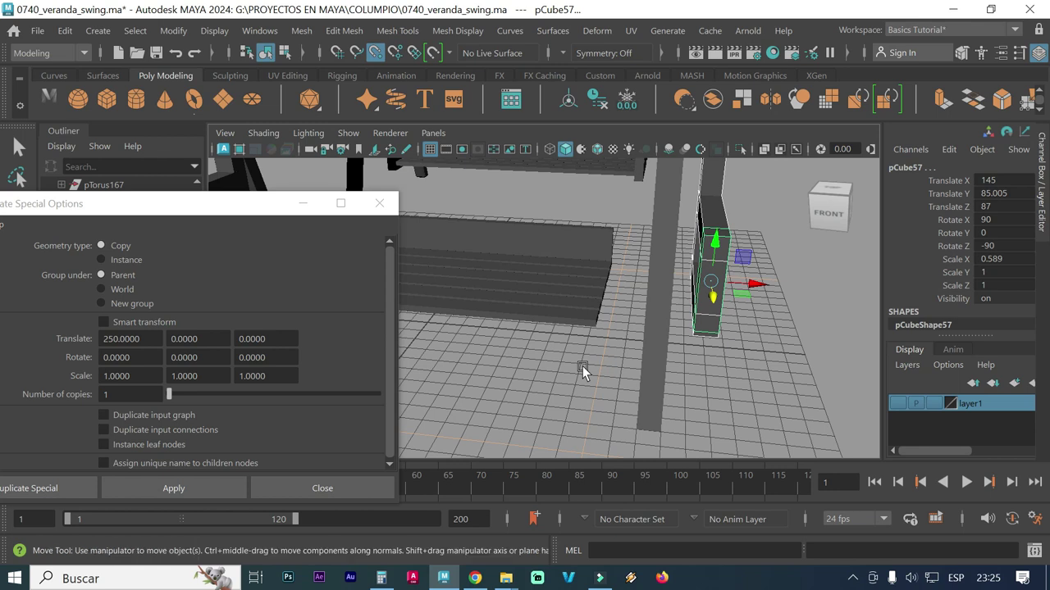
Switch to the four-view layout and pan the front view to check the copy.
{"action": "key", "text": "space"}
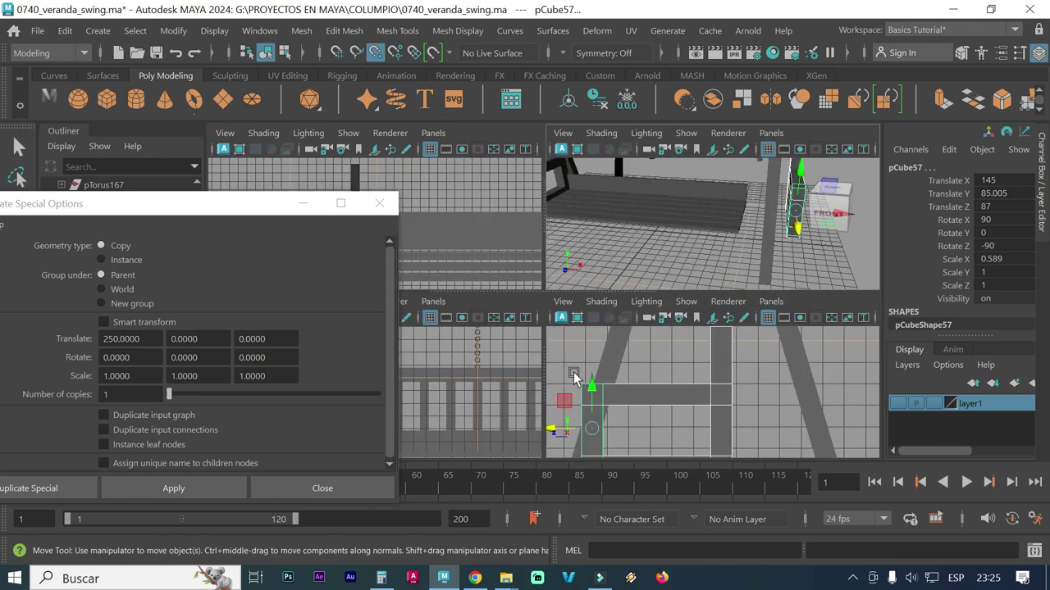
{"action": "key", "text": "space"}
{"action": "key", "text": "space"}
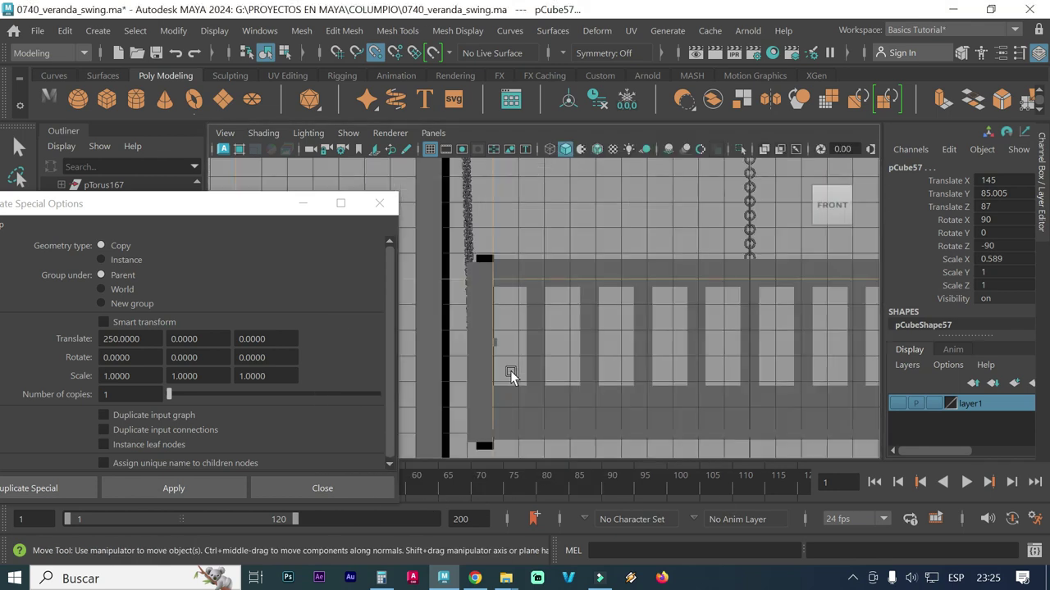
{"action": "scroll", "coordinate": [613, 359], "scroll_direction": "down", "scroll_amount": 2}
{"action": "scroll", "coordinate": [571, 324], "scroll_direction": "down", "scroll_amount": 2}
{"action": "middle_click_drag", "start_coordinate": [572, 324], "coordinate": [367, 320], "text": "alt"}
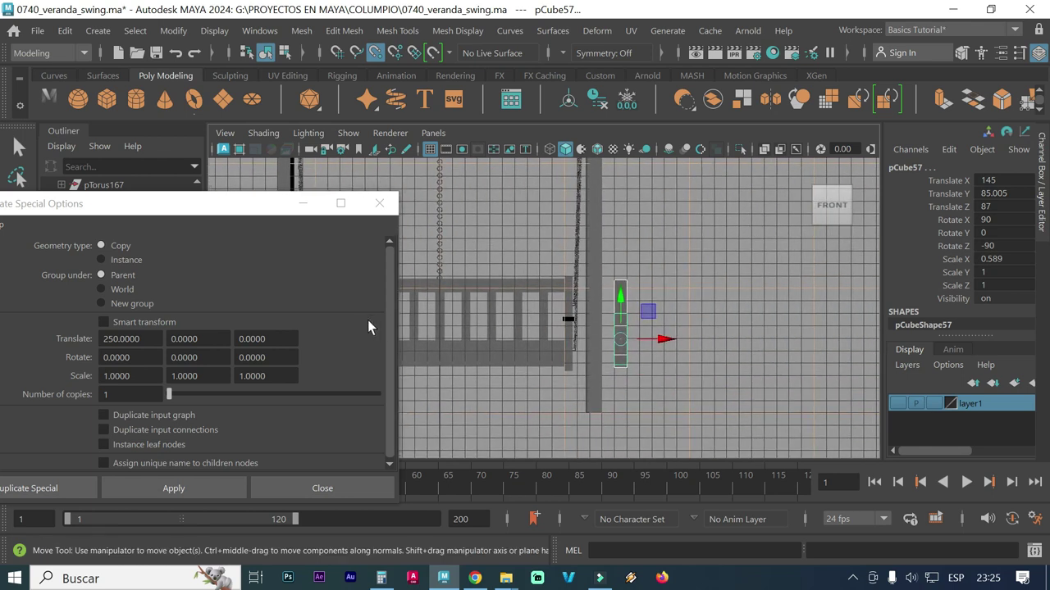
{"action": "right_click_drag", "start_coordinate": [368, 320], "coordinate": [741, 356], "text": "alt"}
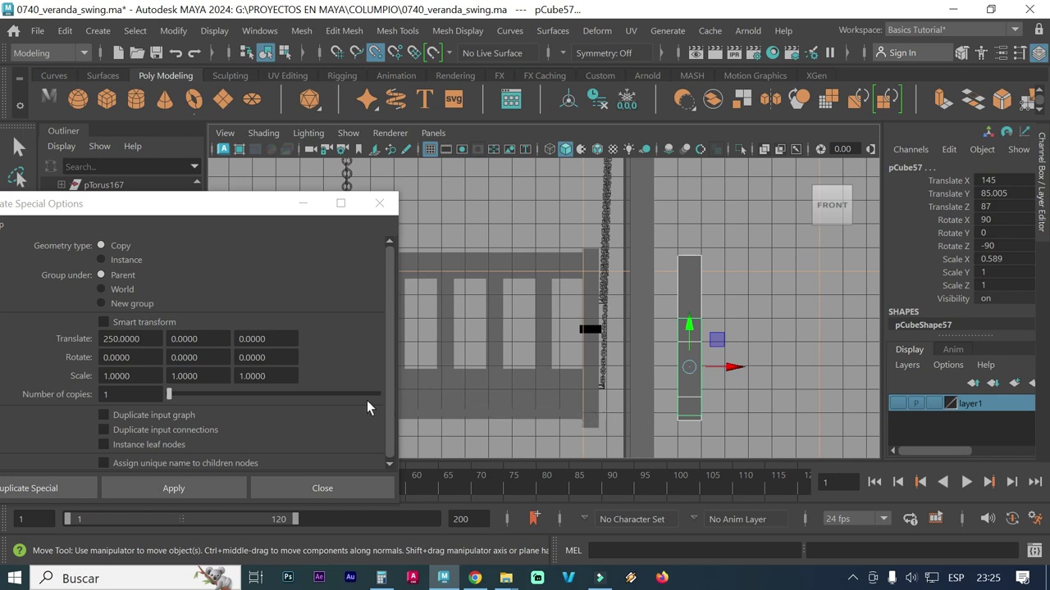
Undo the copy, redo it with a 210 X offset, and maximise the perspective view.
{"action": "key", "text": "ctrl+z"}
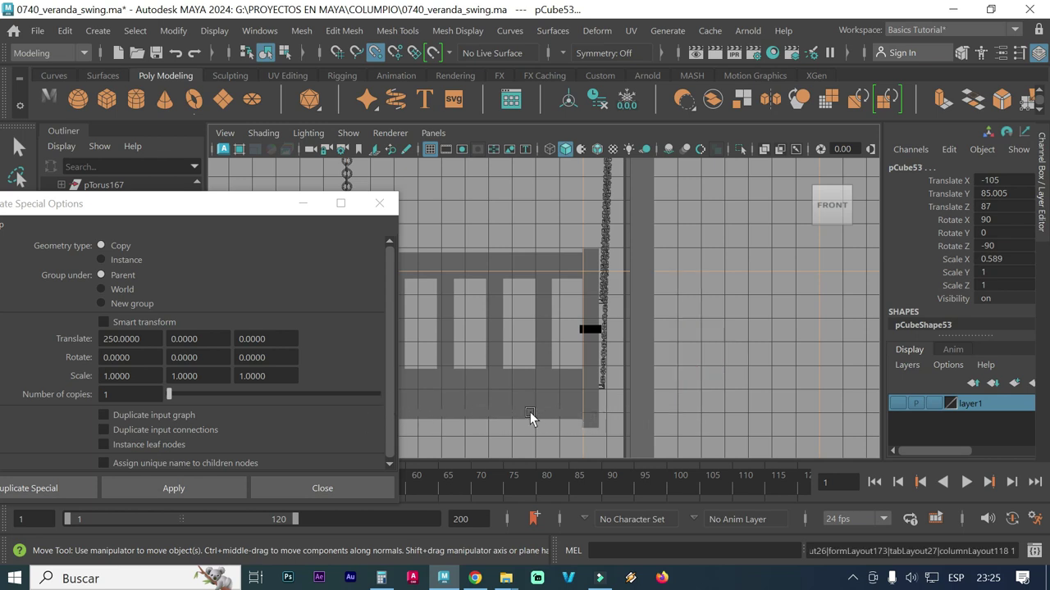
{"action": "double_click", "coordinate": [145, 339]}
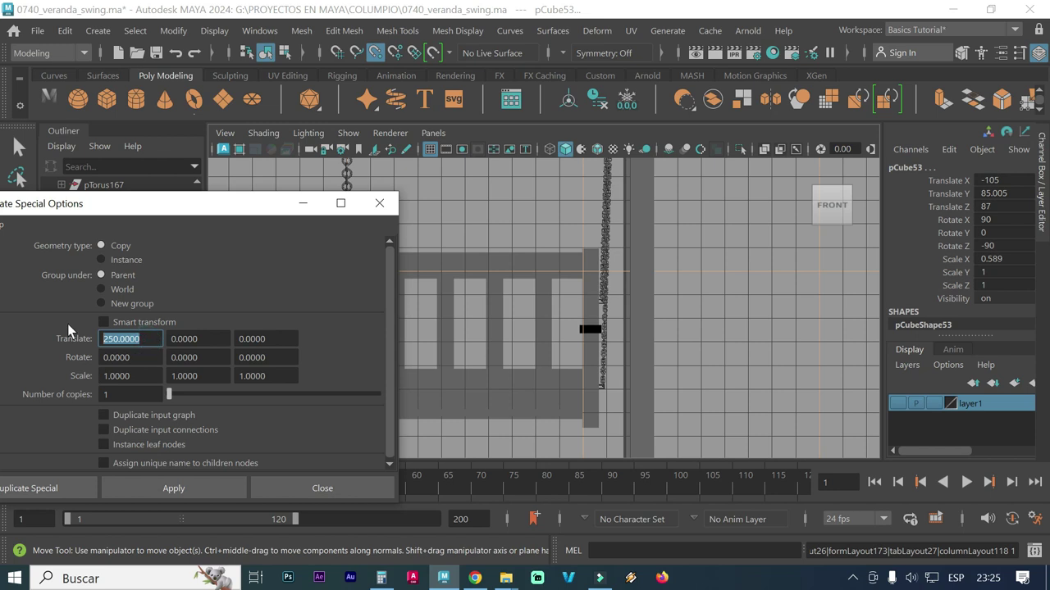
{"action": "type", "text": "210"}
{"action": "left_click", "coordinate": [121, 489]}
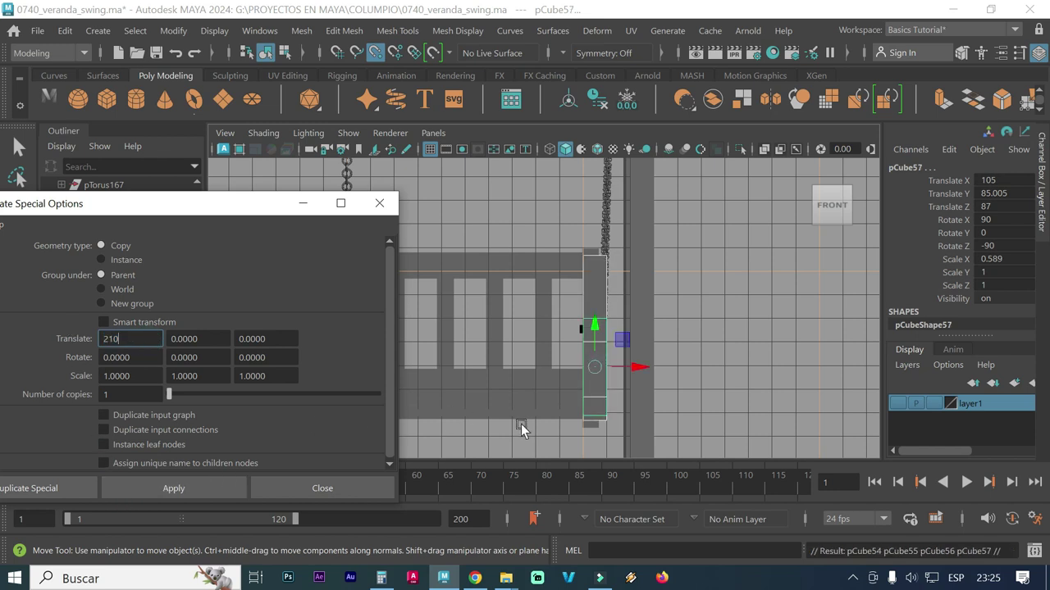
{"action": "left_click", "coordinate": [378, 202]}
{"action": "key", "text": "space"}
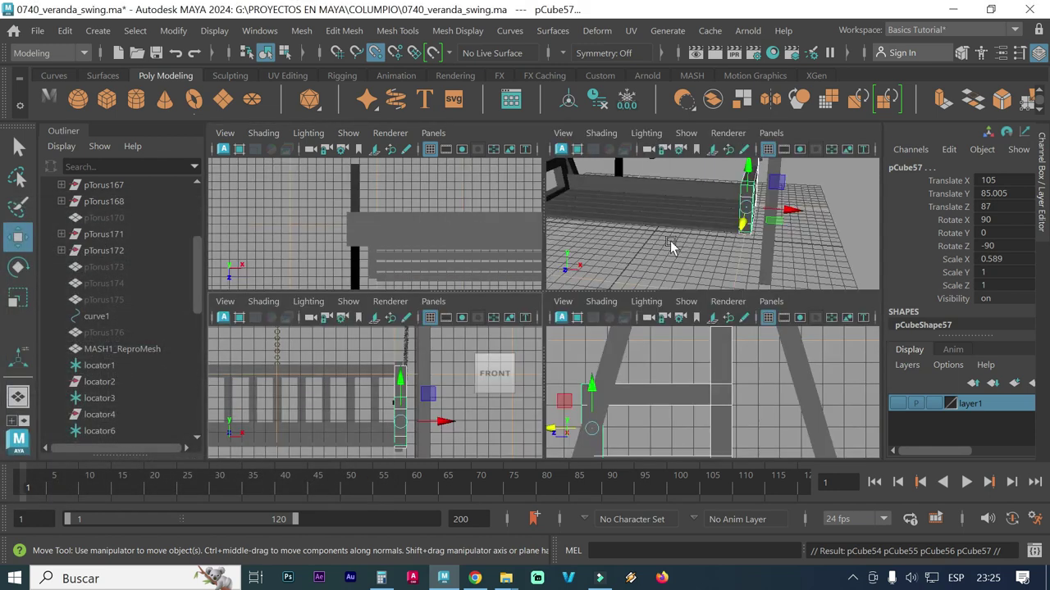
{"action": "key", "text": "space"}
{"action": "left_click", "coordinate": [475, 363]}
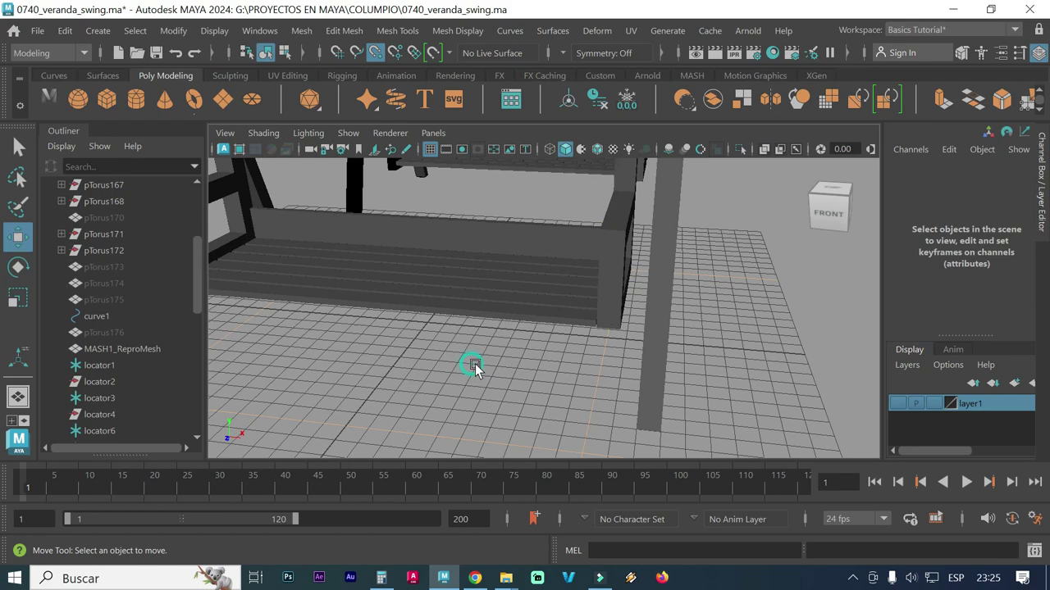
{"action": "right_click_drag", "start_coordinate": [559, 355], "coordinate": [392, 332], "text": "alt"}
{"action": "mouse_move", "coordinate": [431, 328]}
{"action": "left_mouse_down", "text": "alt"}
{"action": "mouse_move", "coordinate": [350, 308]}
{"action": "mouse_move", "coordinate": [541, 314]}
{"action": "mouse_move", "coordinate": [454, 314]}
{"action": "left_mouse_up", "text": "alt"}
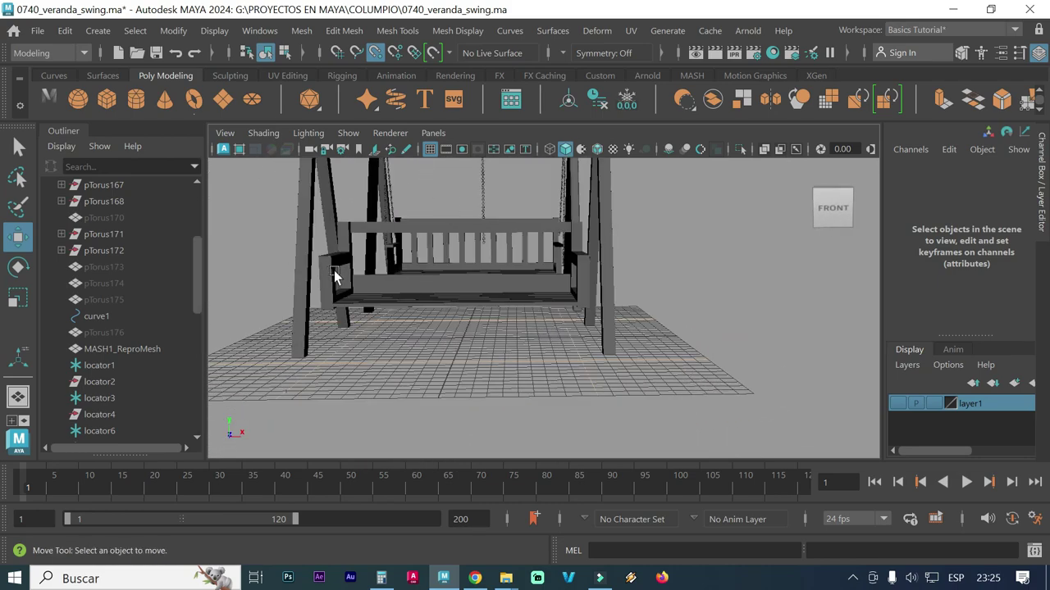
{"action": "scroll", "coordinate": [408, 287], "scroll_direction": "up", "scroll_amount": 3}
{"action": "mouse_move", "coordinate": [407, 287]}
{"action": "left_mouse_down", "text": "alt"}
{"action": "mouse_move", "coordinate": [445, 298]}
{"action": "mouse_move", "coordinate": [499, 290]}
{"action": "left_mouse_up", "text": "alt"}
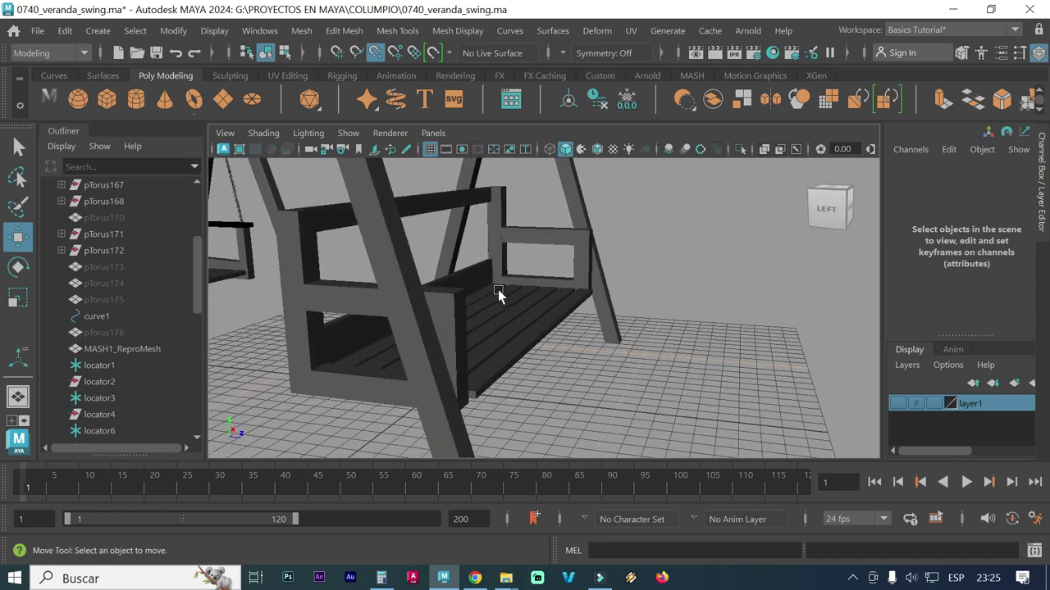
{"action": "right_click_drag", "start_coordinate": [498, 289], "coordinate": [648, 339], "text": "alt"}
{"action": "mouse_move", "coordinate": [648, 339]}
{"action": "left_mouse_down", "text": "alt"}
{"action": "mouse_move", "coordinate": [433, 335]}
{"action": "mouse_move", "coordinate": [374, 314]}
{"action": "left_mouse_up", "text": "alt"}
{"action": "scroll", "coordinate": [374, 313], "scroll_direction": "up", "scroll_amount": 3}
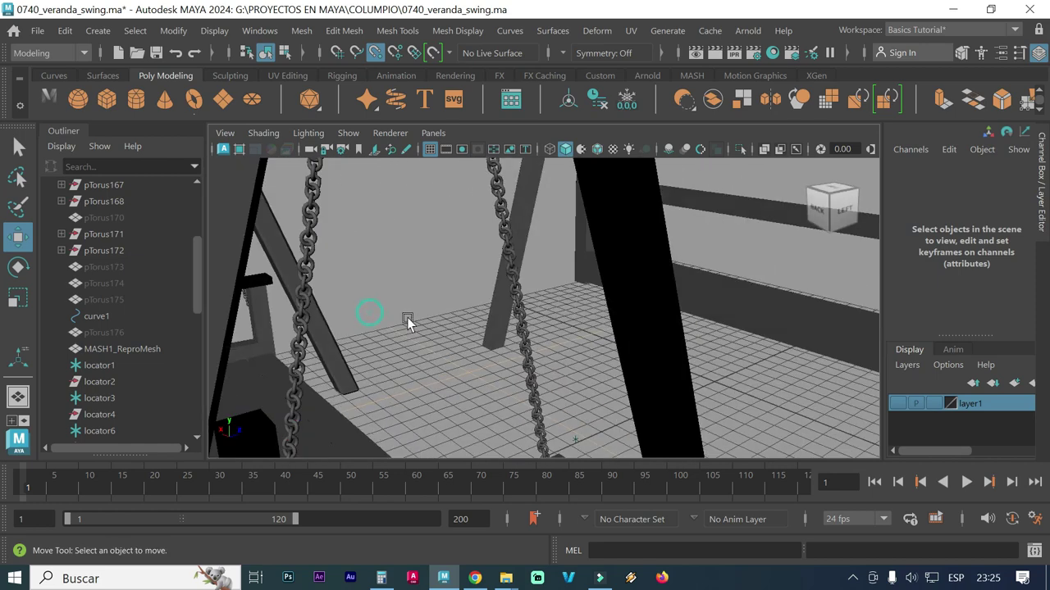
{"action": "scroll", "coordinate": [305, 373], "scroll_direction": "down", "scroll_amount": 3}
{"action": "mouse_move", "coordinate": [274, 356]}
{"action": "left_mouse_down", "text": "alt"}
{"action": "mouse_move", "coordinate": [394, 380]}
{"action": "mouse_move", "coordinate": [371, 388]}
{"action": "left_mouse_up", "text": "alt"}
{"action": "scroll", "coordinate": [369, 387], "scroll_direction": "down", "scroll_amount": 2}
{"action": "scroll", "coordinate": [351, 387], "scroll_direction": "down", "scroll_amount": 3}
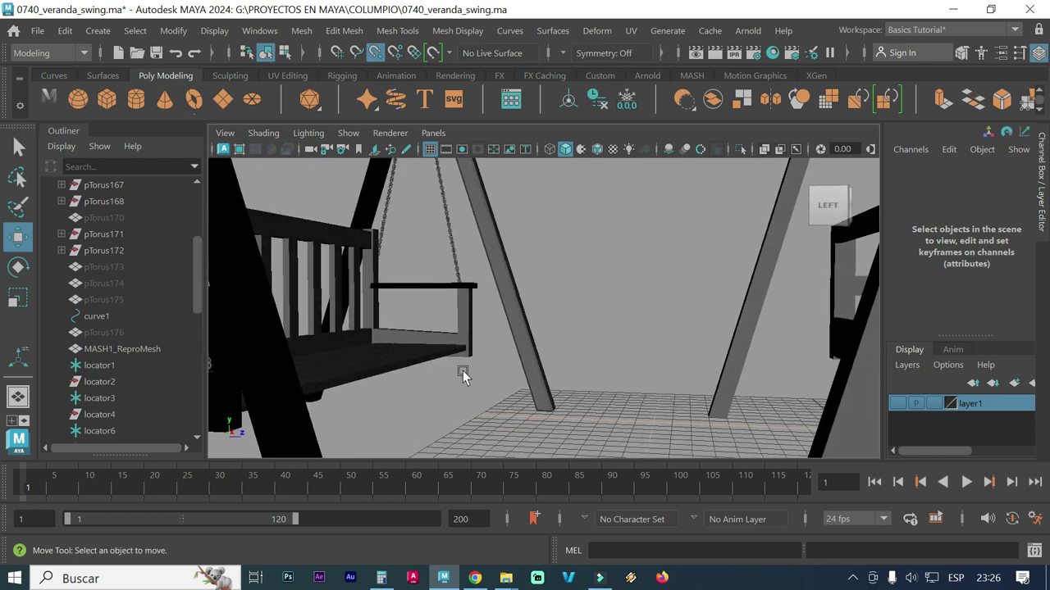
{"action": "scroll", "coordinate": [451, 375], "scroll_direction": "down", "scroll_amount": 3}
{"action": "mouse_move", "coordinate": [692, 383]}
{"action": "left_mouse_down", "text": "alt"}
{"action": "mouse_move", "coordinate": [556, 386]}
{"action": "mouse_move", "coordinate": [610, 376]}
{"action": "mouse_move", "coordinate": [582, 376]}
{"action": "left_mouse_up", "text": "alt"}
{"action": "scroll", "coordinate": [643, 395], "scroll_direction": "down", "scroll_amount": 3}
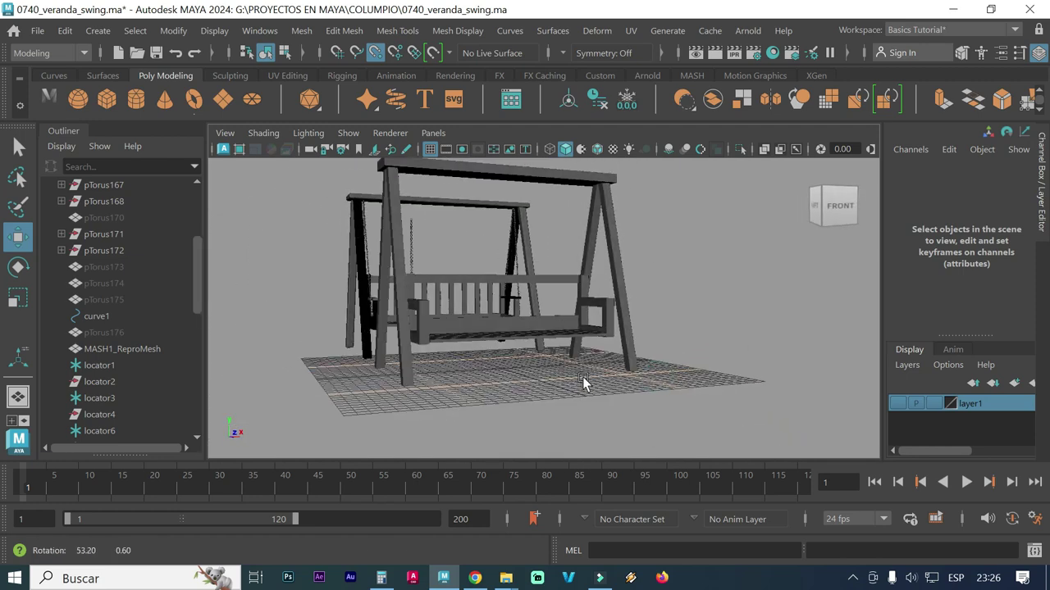
{"action": "scroll", "coordinate": [719, 358], "scroll_direction": "up", "scroll_amount": 2}
{"action": "scroll", "coordinate": [607, 352], "scroll_direction": "up", "scroll_amount": 2}
{"action": "scroll", "coordinate": [652, 365], "scroll_direction": "up", "scroll_amount": 2}
{"action": "scroll", "coordinate": [651, 365], "scroll_direction": "up", "scroll_amount": 1}
{"action": "mouse_move", "coordinate": [644, 391]}
{"action": "left_mouse_down", "text": "alt"}
{"action": "mouse_move", "coordinate": [605, 375]}
{"action": "mouse_move", "coordinate": [662, 383]}
{"action": "mouse_move", "coordinate": [619, 373]}
{"action": "left_mouse_up", "text": "alt"}
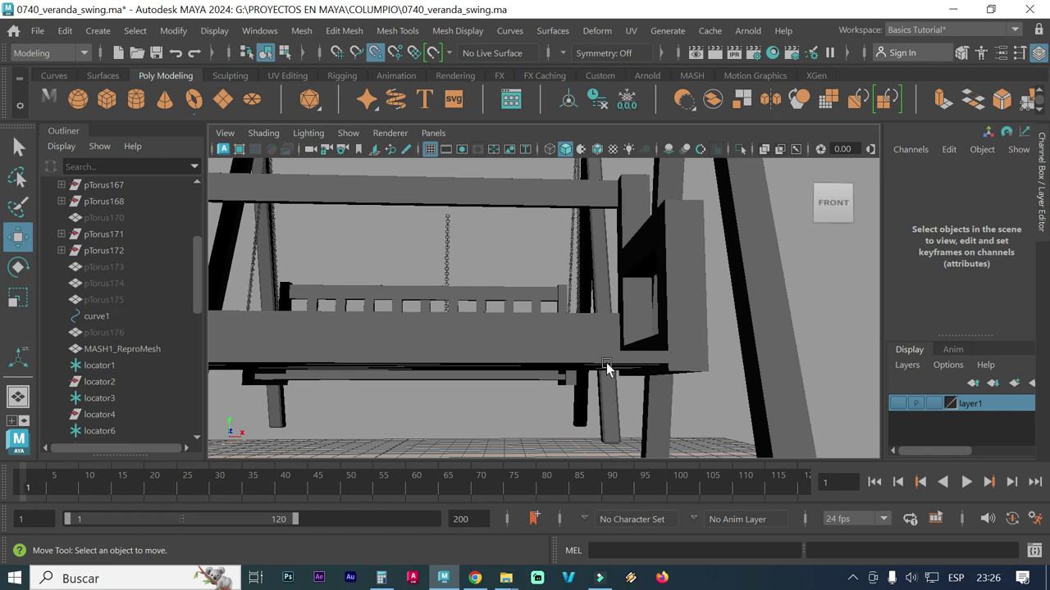
{"action": "left_click_drag", "start_coordinate": [604, 369], "coordinate": [560, 357], "text": "alt"}
{"action": "key", "text": "["}
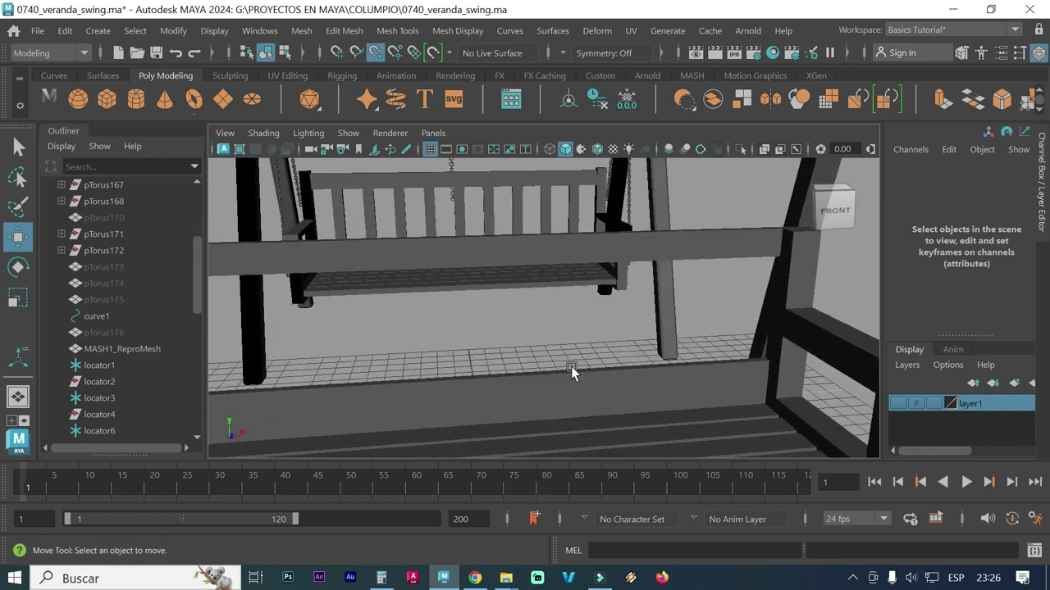
{"action": "key", "text": "["}
{"action": "left_click_drag", "start_coordinate": [462, 294], "coordinate": [530, 324], "text": "alt"}
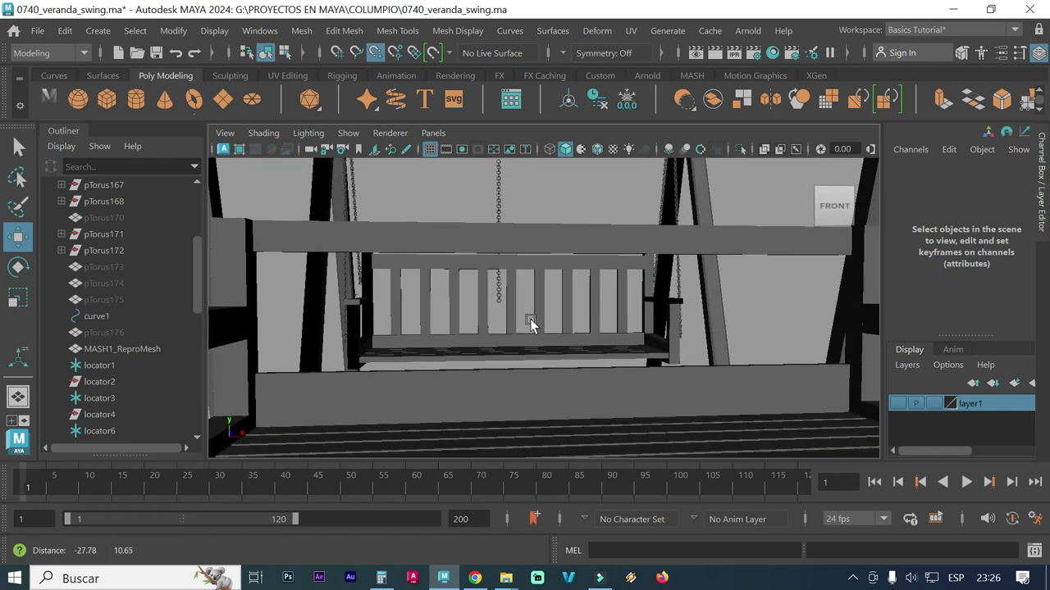
{"action": "left_click", "coordinate": [509, 250]}
{"action": "left_click_drag", "start_coordinate": [510, 307], "coordinate": [494, 302], "text": "alt"}
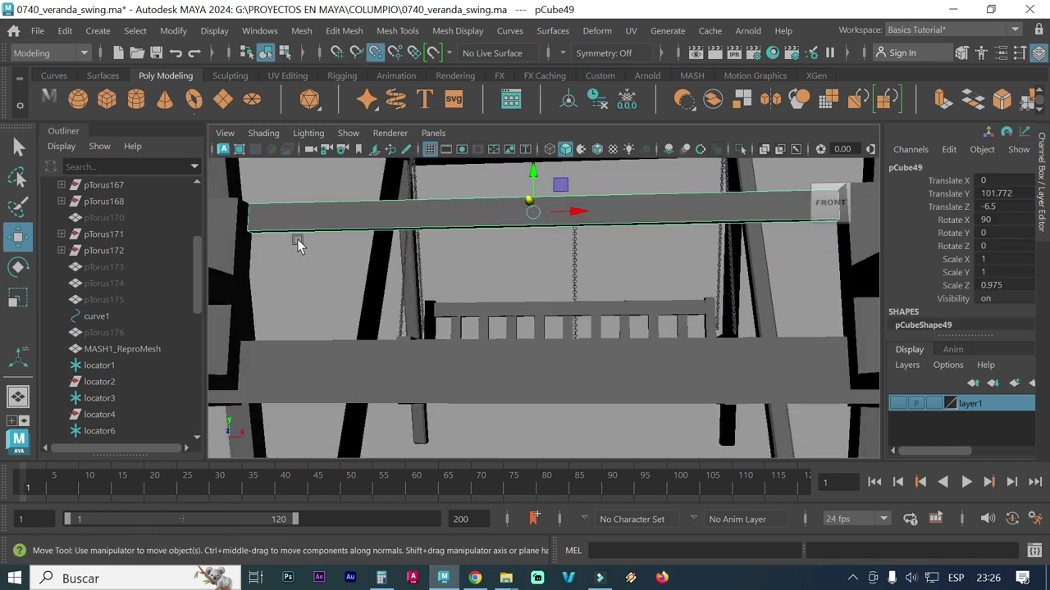
Zoom in and select several backrest slats and the seat slat pCube11.
{"action": "left_click", "coordinate": [499, 338]}
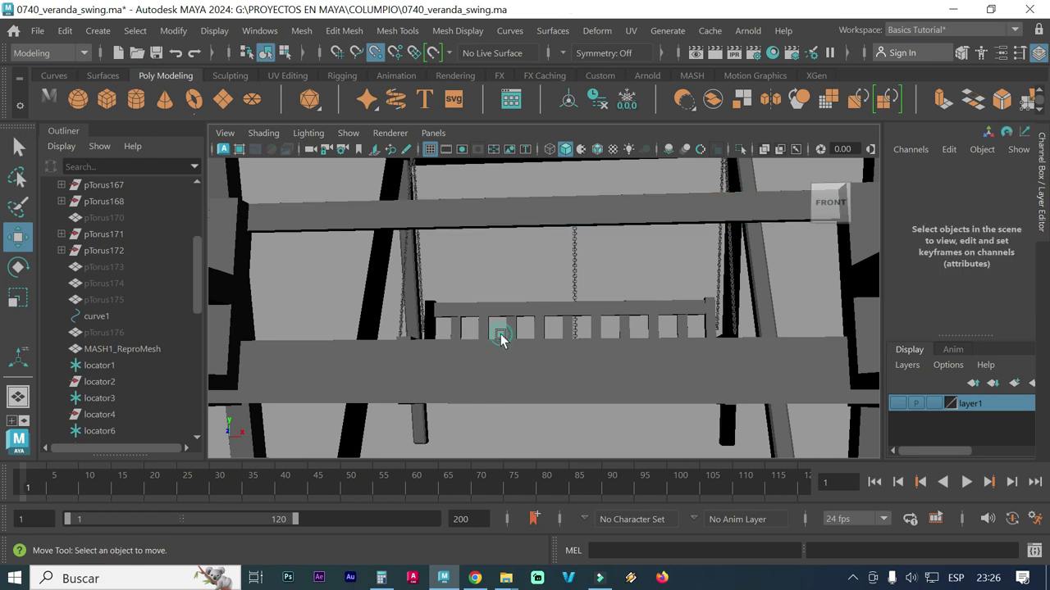
{"action": "scroll", "coordinate": [500, 332], "scroll_direction": "up", "scroll_amount": 3}
{"action": "scroll", "coordinate": [502, 333], "scroll_direction": "up", "scroll_amount": 3}
{"action": "scroll", "coordinate": [504, 340], "scroll_direction": "up", "scroll_amount": 3}
{"action": "scroll", "coordinate": [505, 347], "scroll_direction": "up", "scroll_amount": 2}
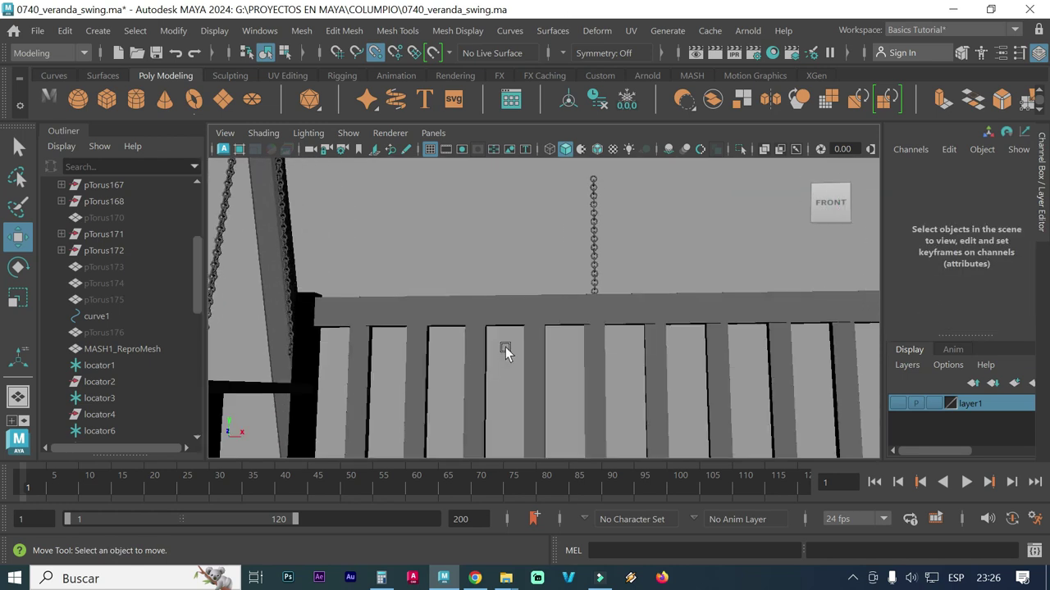
{"action": "scroll", "coordinate": [506, 347], "scroll_direction": "up", "scroll_amount": 2}
{"action": "scroll", "coordinate": [506, 350], "scroll_direction": "up", "scroll_amount": 1}
{"action": "scroll", "coordinate": [509, 353], "scroll_direction": "up", "scroll_amount": 3}
{"action": "scroll", "coordinate": [492, 246], "scroll_direction": "up", "scroll_amount": 1}
{"action": "scroll", "coordinate": [497, 246], "scroll_direction": "up", "scroll_amount": 1}
{"action": "scroll", "coordinate": [508, 350], "scroll_direction": "down", "scroll_amount": 3}
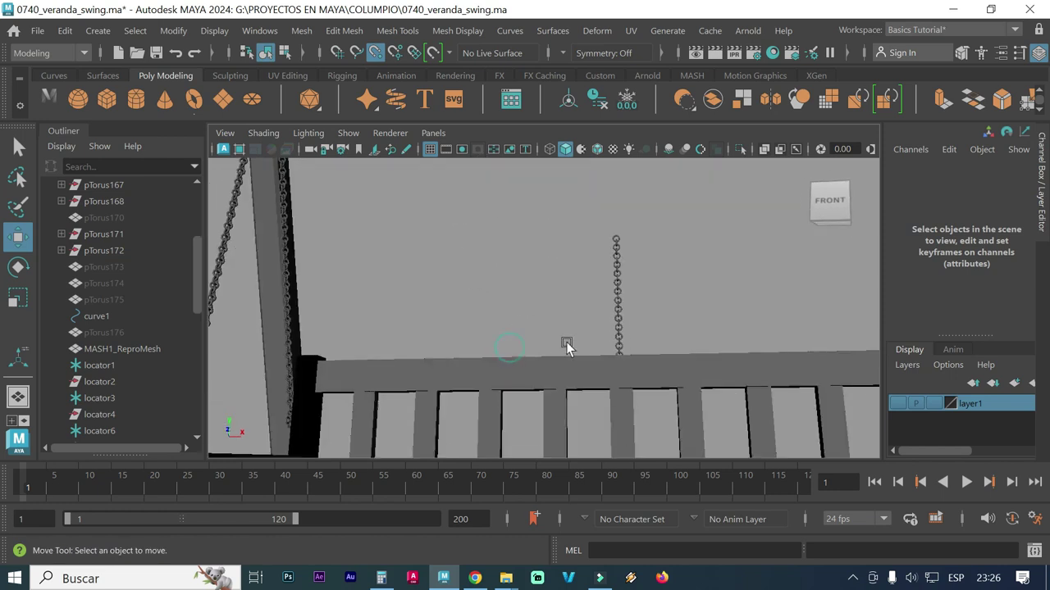
{"action": "scroll", "coordinate": [583, 310], "scroll_direction": "down", "scroll_amount": 1}
{"action": "scroll", "coordinate": [558, 332], "scroll_direction": "down", "scroll_amount": 1}
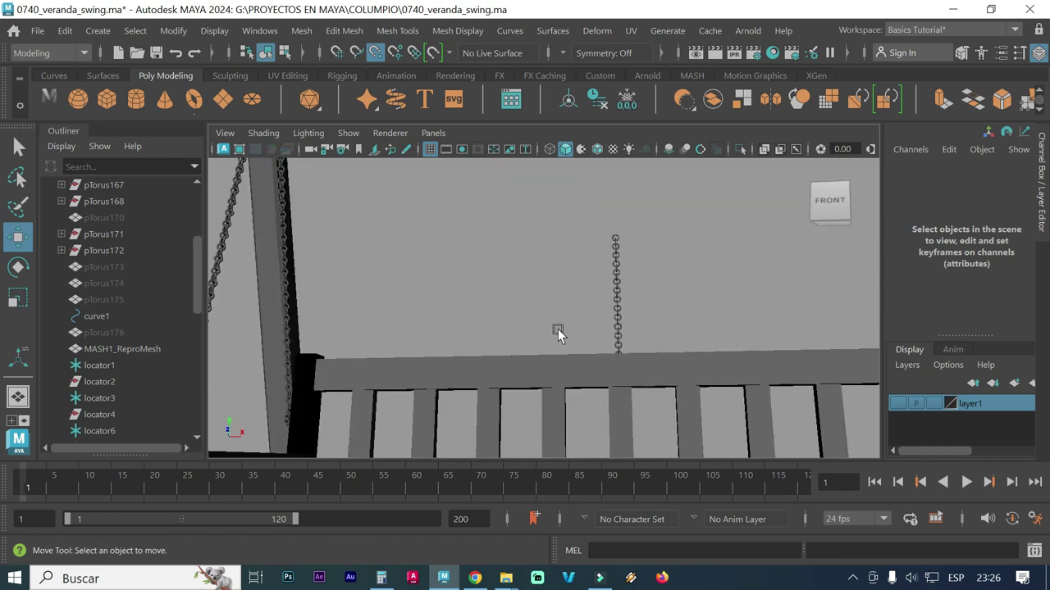
{"action": "scroll", "coordinate": [617, 352], "scroll_direction": "up", "scroll_amount": 1}
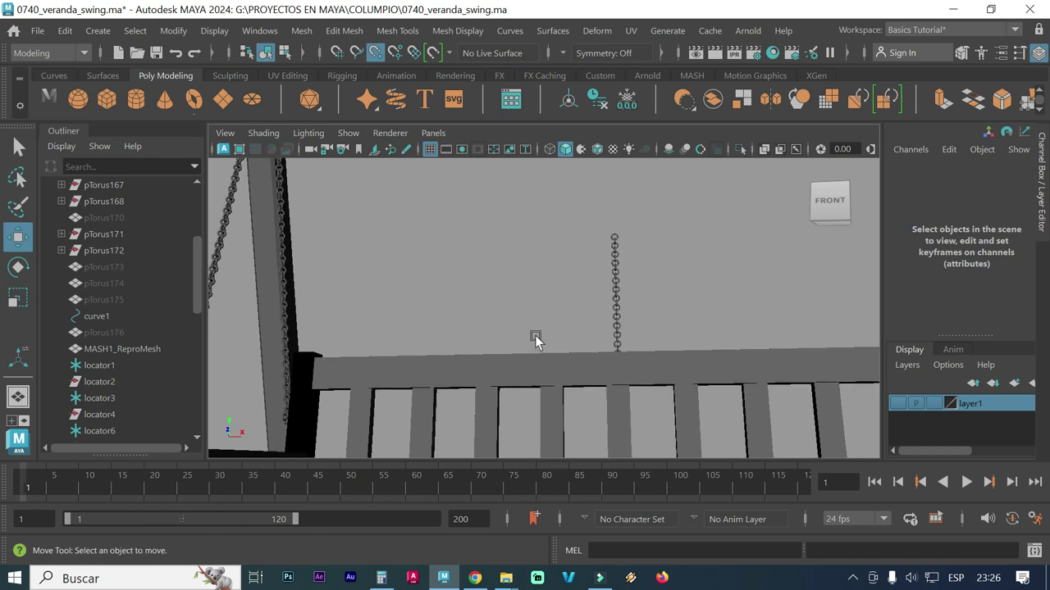
{"action": "left_click", "coordinate": [550, 406]}
{"action": "left_click", "coordinate": [494, 414]}
{"action": "left_click", "coordinate": [437, 419]}
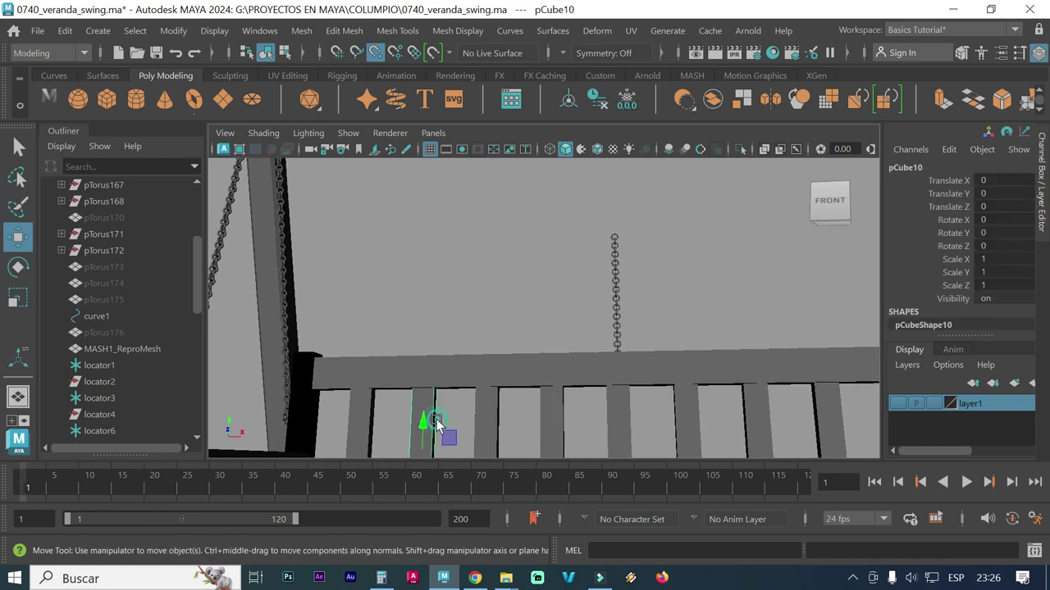
{"action": "left_click", "coordinate": [370, 416]}
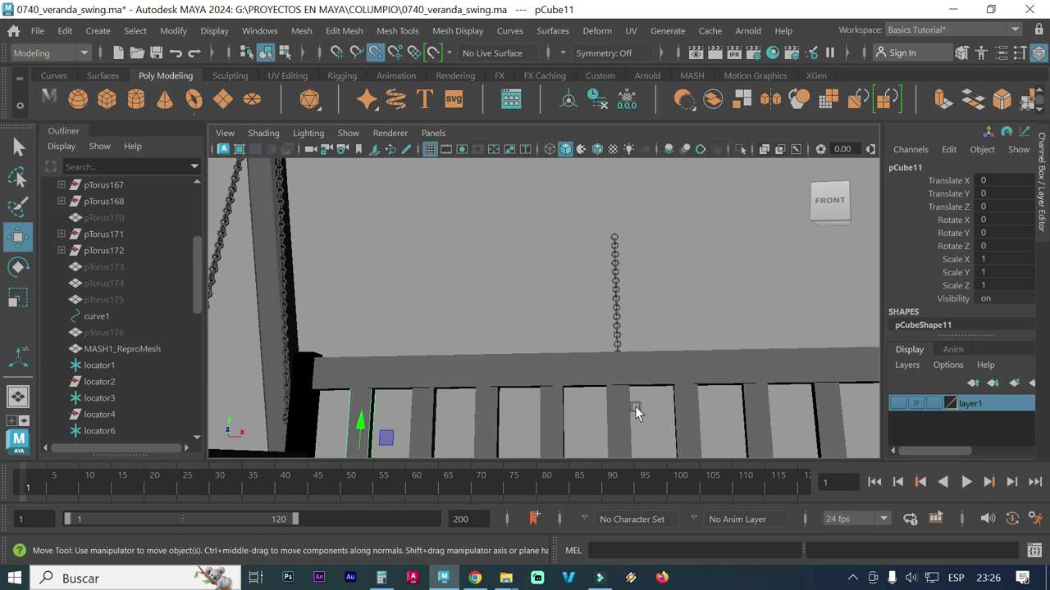
{"action": "scroll", "coordinate": [546, 392], "scroll_direction": "down", "scroll_amount": 1}
{"action": "scroll", "coordinate": [546, 392], "scroll_direction": "down", "scroll_amount": 1}
{"action": "scroll", "coordinate": [546, 392], "scroll_direction": "down", "scroll_amount": 2}
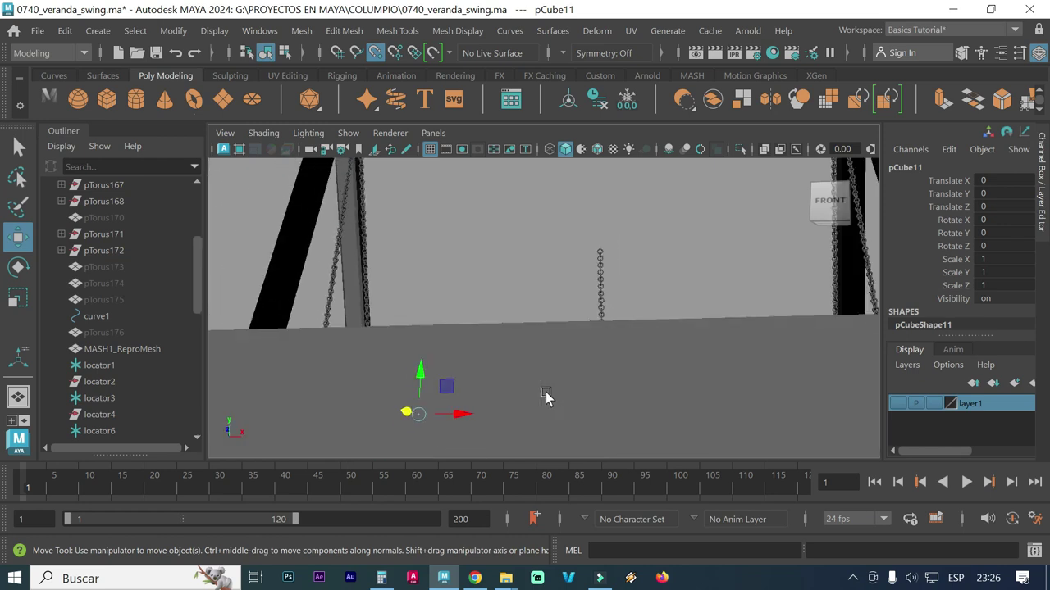
{"action": "scroll", "coordinate": [545, 392], "scroll_direction": "down", "scroll_amount": 2}
{"action": "scroll", "coordinate": [545, 391], "scroll_direction": "down", "scroll_amount": 1}
Look up at the top beam, select board pCube49 and switch it to Edge mode.
{"action": "left_click_drag", "start_coordinate": [515, 293], "coordinate": [547, 312], "text": "alt"}
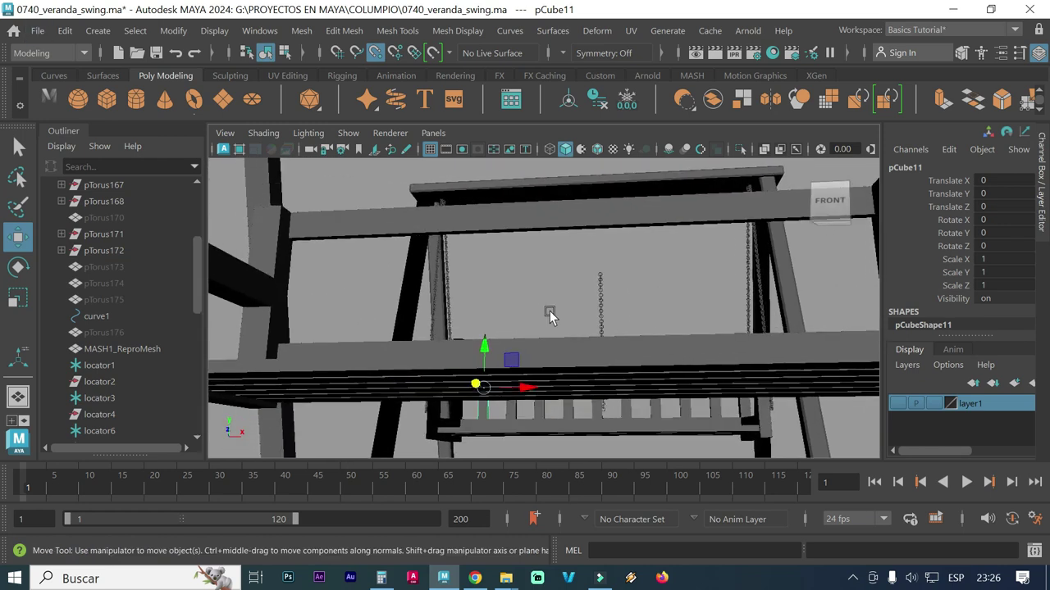
{"action": "mouse_move", "coordinate": [461, 299]}
{"action": "left_mouse_down", "text": "alt"}
{"action": "mouse_move", "coordinate": [509, 328]}
{"action": "mouse_move", "coordinate": [487, 314]}
{"action": "mouse_move", "coordinate": [499, 334]}
{"action": "mouse_move", "coordinate": [491, 324]}
{"action": "mouse_move", "coordinate": [844, 316]}
{"action": "mouse_move", "coordinate": [576, 293]}
{"action": "mouse_move", "coordinate": [489, 261]}
{"action": "mouse_move", "coordinate": [545, 324]}
{"action": "mouse_move", "coordinate": [631, 306]}
{"action": "mouse_move", "coordinate": [583, 314]}
{"action": "left_mouse_up", "text": "alt"}
{"action": "scroll", "coordinate": [491, 258], "scroll_direction": "up", "scroll_amount": 3}
{"action": "scroll", "coordinate": [493, 259], "scroll_direction": "down", "scroll_amount": 4}
{"action": "scroll", "coordinate": [533, 283], "scroll_direction": "down", "scroll_amount": 1}
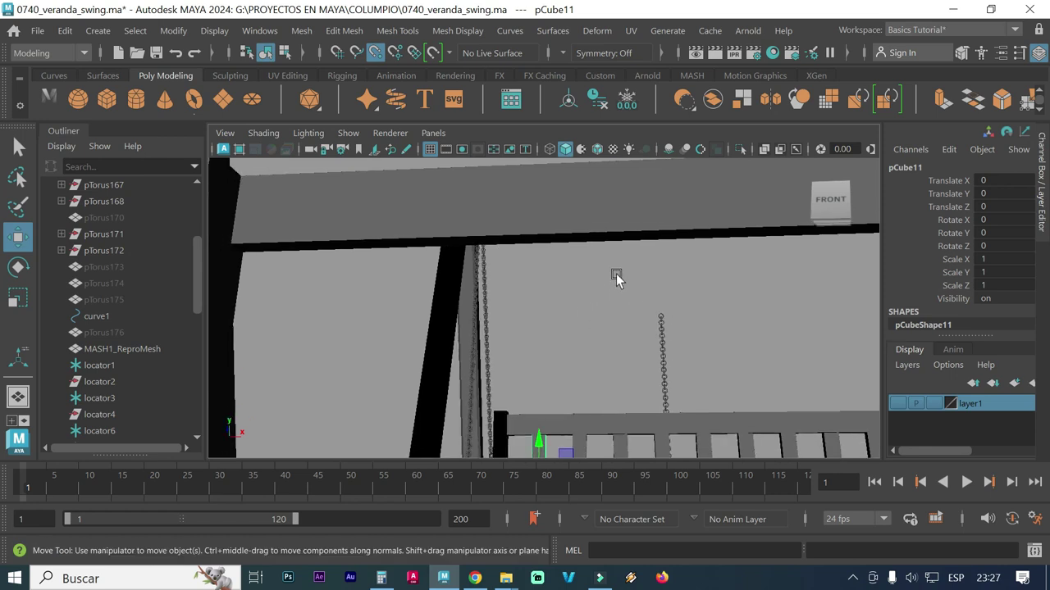
{"action": "right_click", "coordinate": [646, 218]}
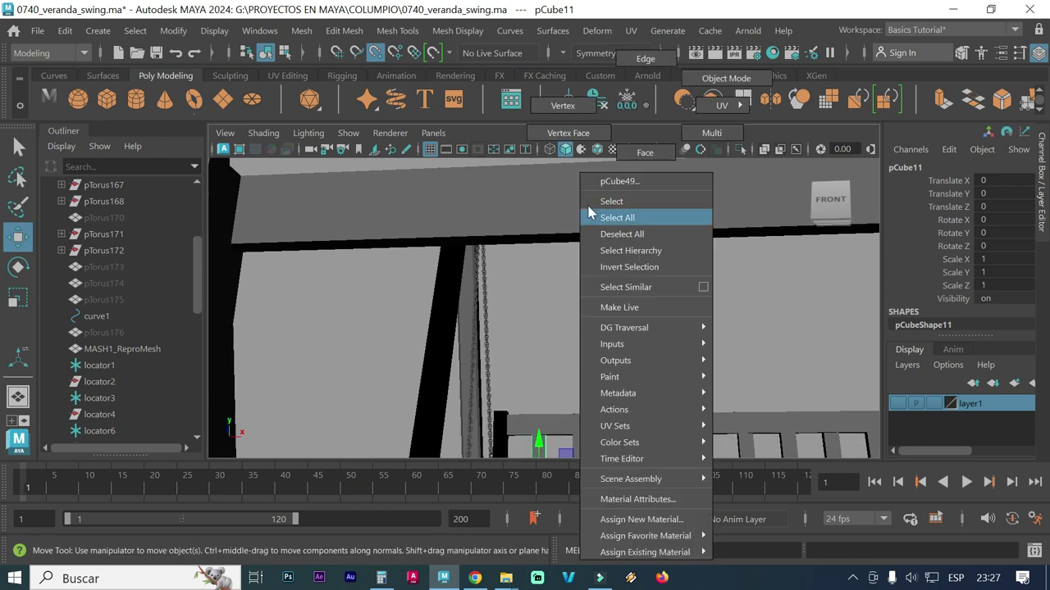
{"action": "left_click", "coordinate": [499, 205]}
{"action": "right_click", "coordinate": [497, 205]}
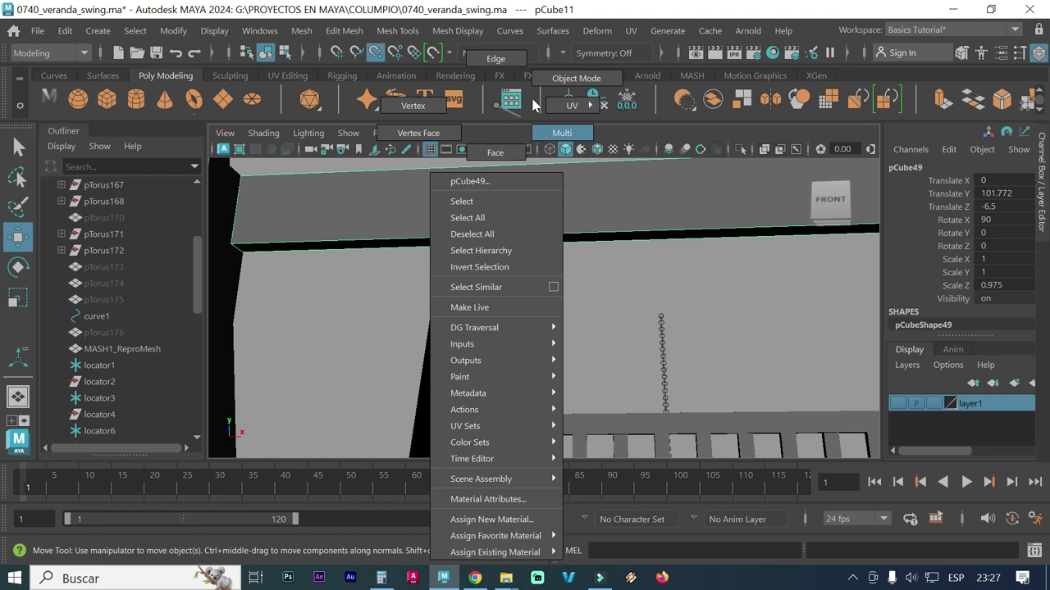
{"action": "left_click", "coordinate": [501, 194]}
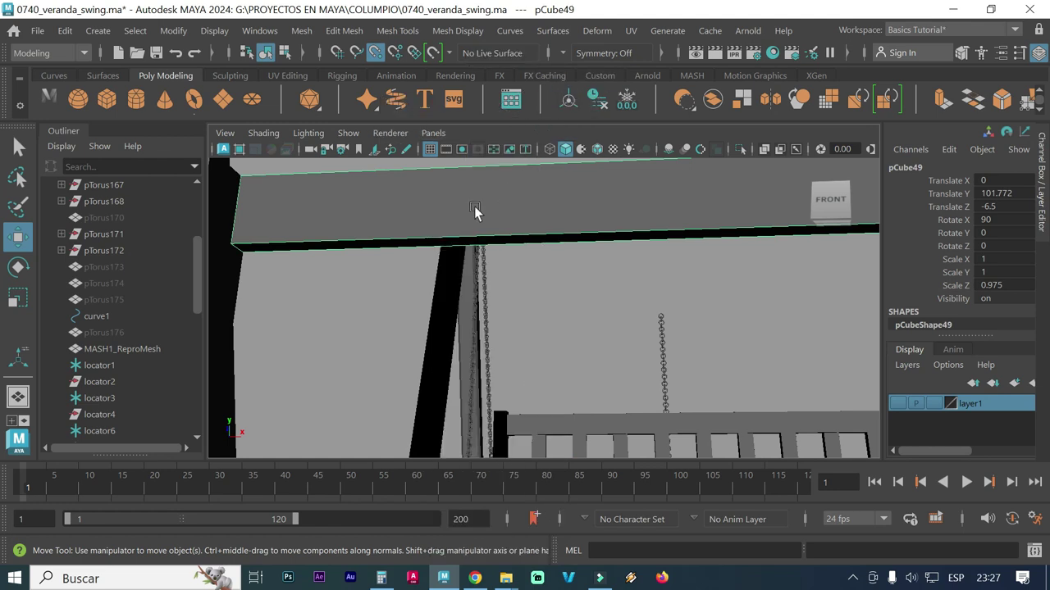
{"action": "right_click", "coordinate": [506, 195]}
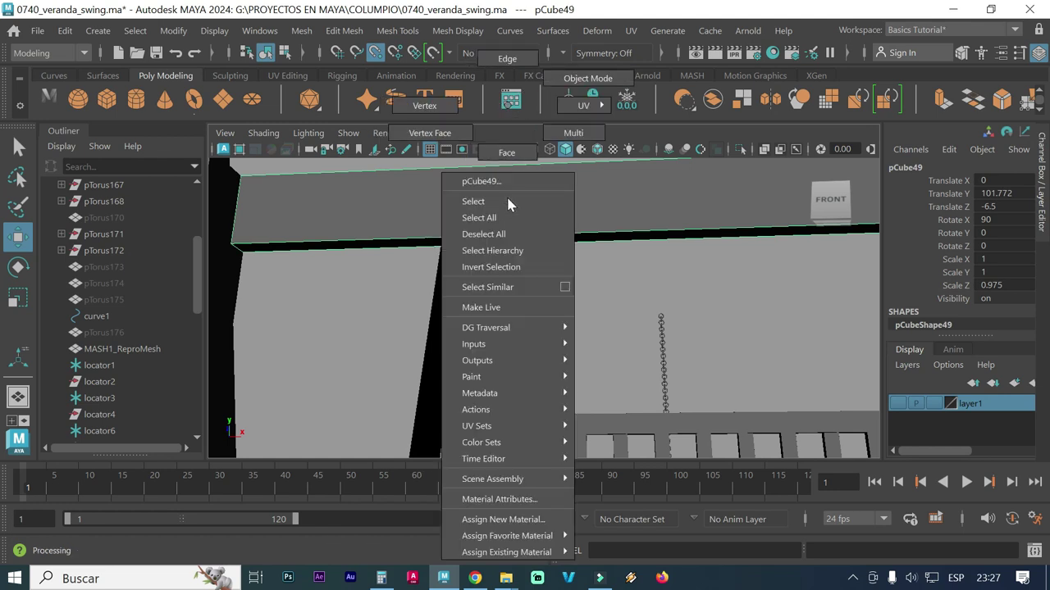
{"action": "left_click", "coordinate": [506, 67]}
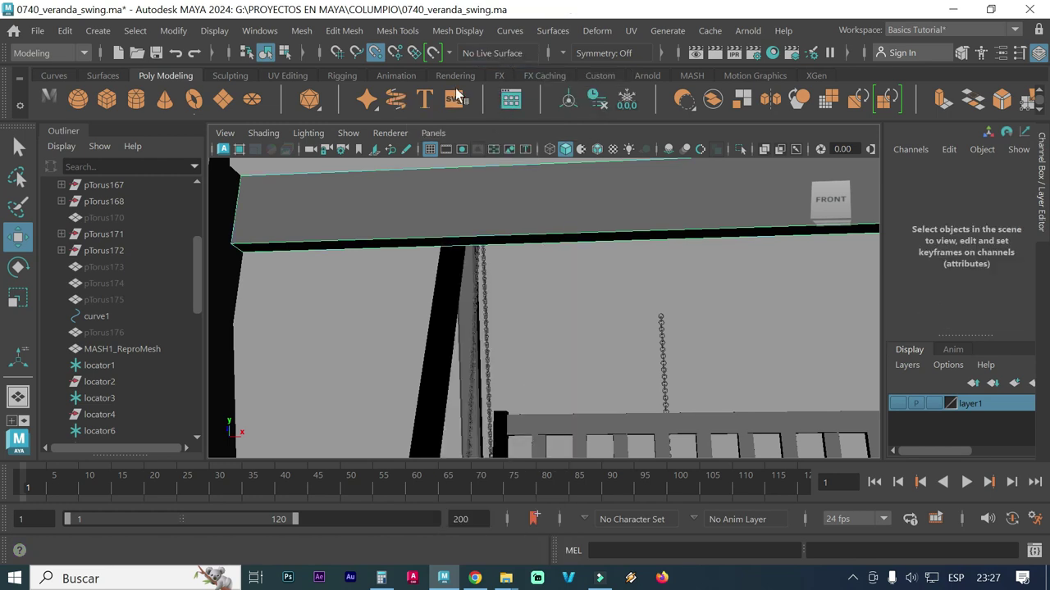
Start the Insert Edge Loop tool in Multiple edge loops mode and select the loop count field.
{"action": "left_click", "coordinate": [348, 32]}
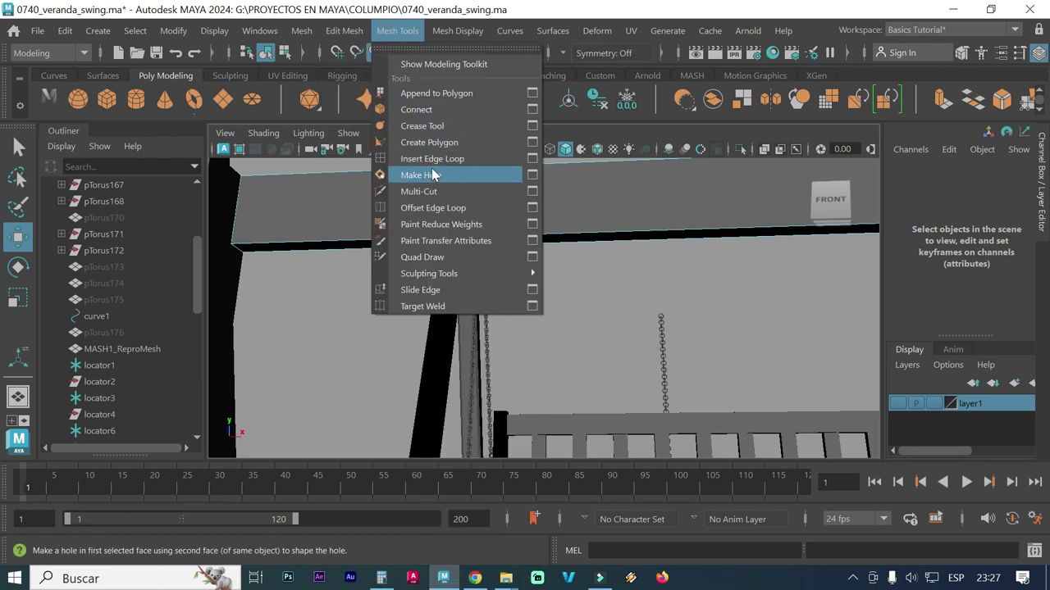
{"action": "left_click", "coordinate": [531, 159]}
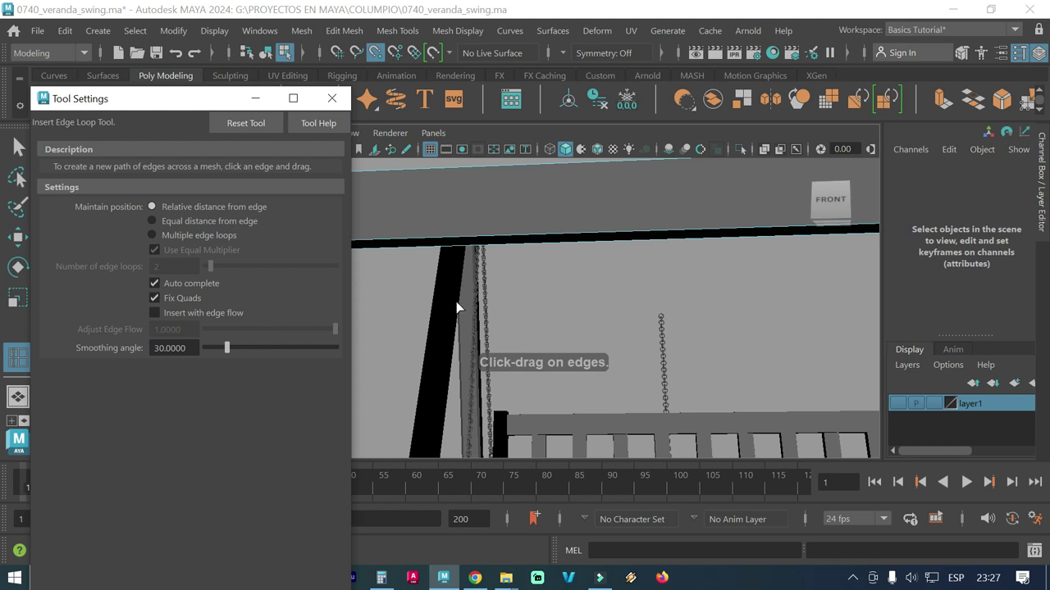
{"action": "left_click", "coordinate": [153, 236]}
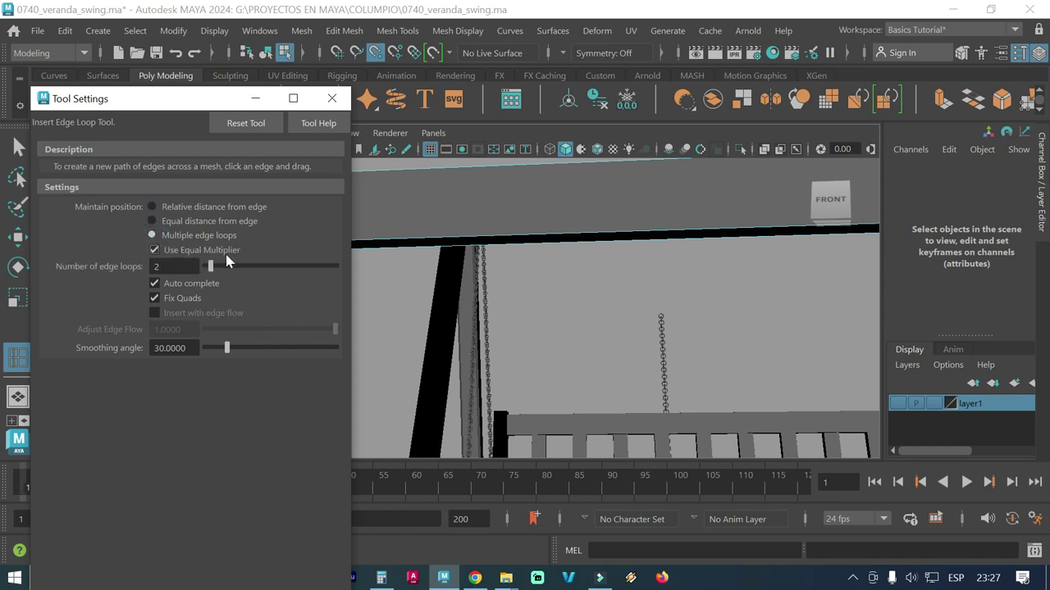
{"action": "mouse_move", "coordinate": [396, 282]}
{"action": "left_mouse_down", "text": "alt"}
{"action": "mouse_move", "coordinate": [468, 281]}
{"action": "mouse_move", "coordinate": [646, 311]}
{"action": "mouse_move", "coordinate": [476, 284]}
{"action": "mouse_move", "coordinate": [498, 286]}
{"action": "left_mouse_up", "text": "alt"}
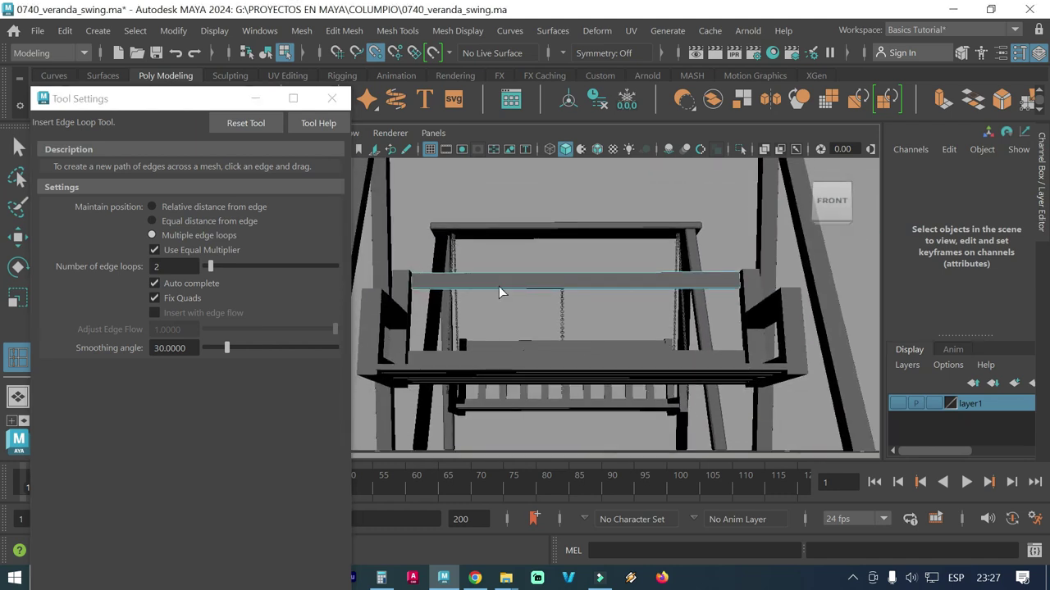
{"action": "middle_click_drag", "start_coordinate": [505, 298], "coordinate": [506, 312], "text": "alt"}
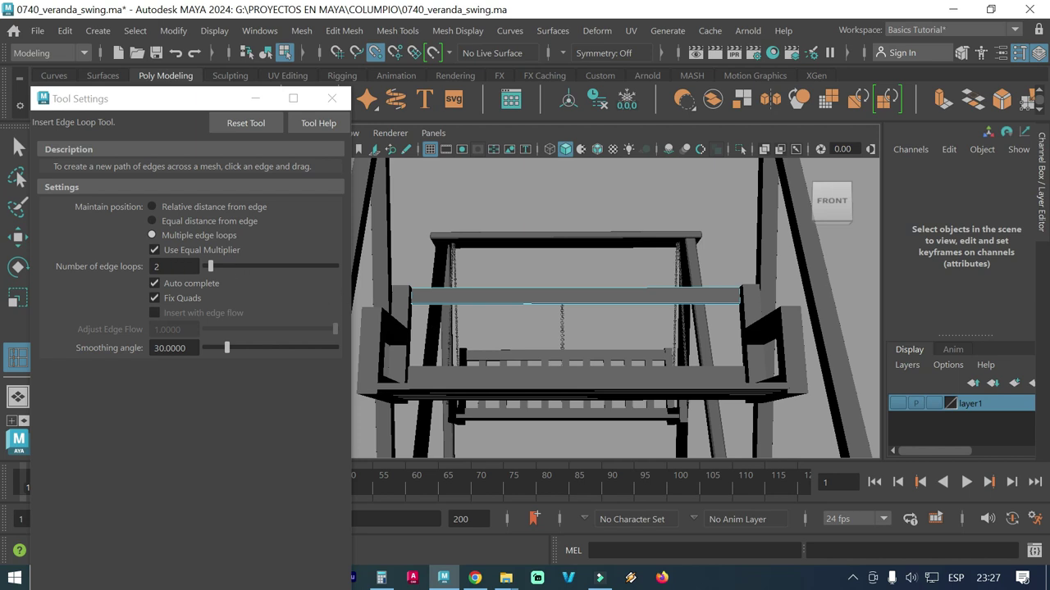
{"action": "left_click", "coordinate": [174, 267]}
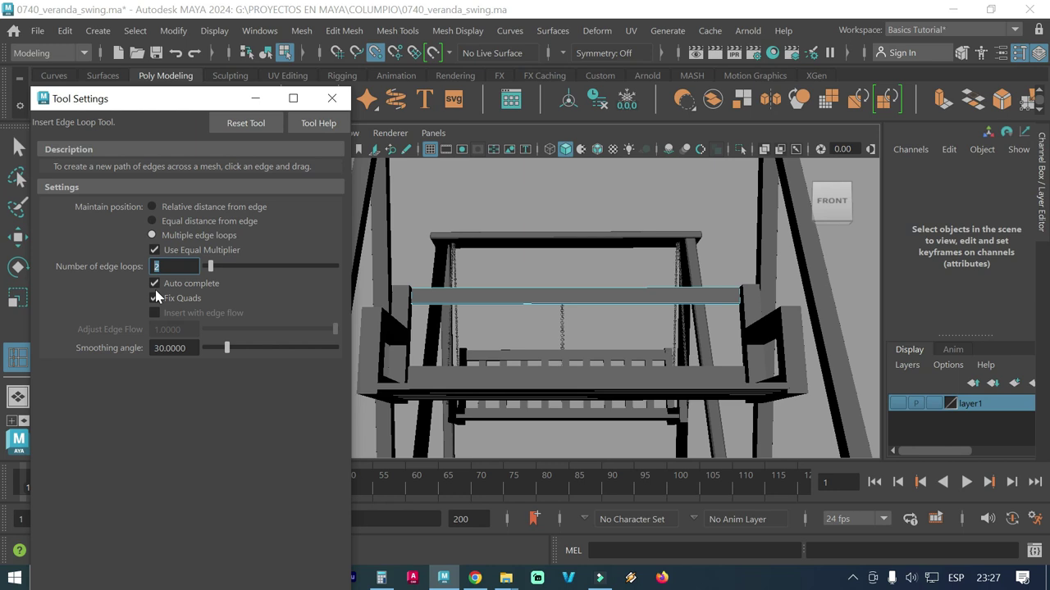
{"action": "type", "text": "12"}
Try inserting 12 and then 15 edge loops on the board, undoing both.
{"action": "left_click", "coordinate": [463, 304]}
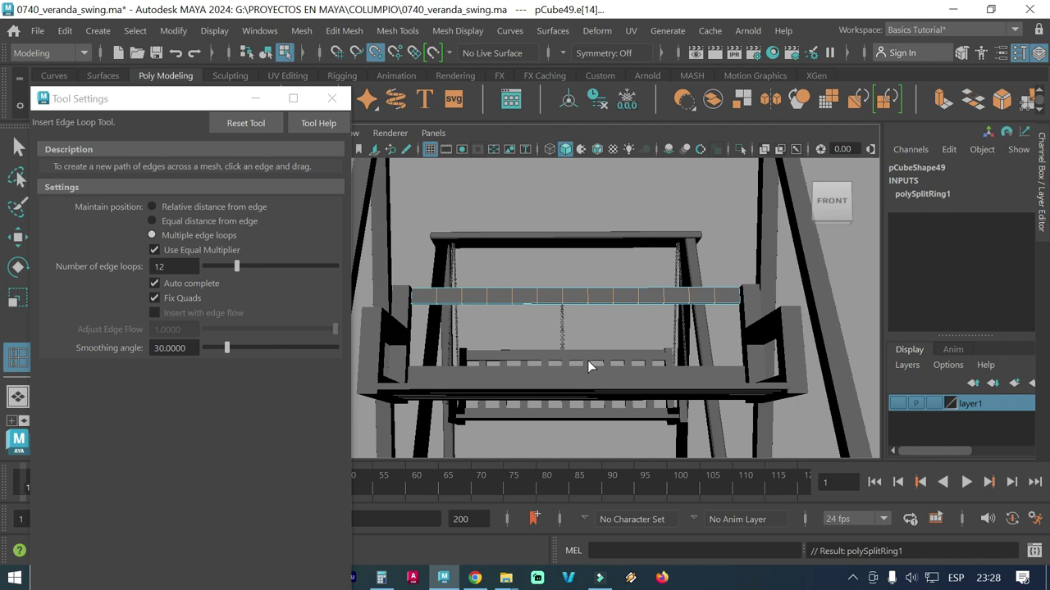
{"action": "key", "text": "ctrl+z"}
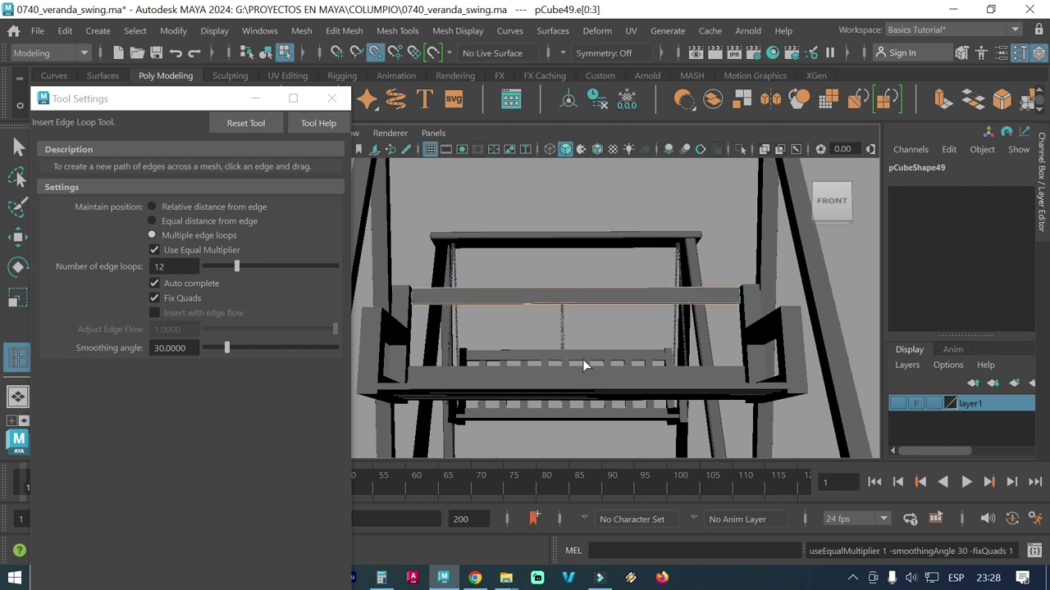
{"action": "double_click", "coordinate": [160, 266]}
{"action": "type", "text": "15"}
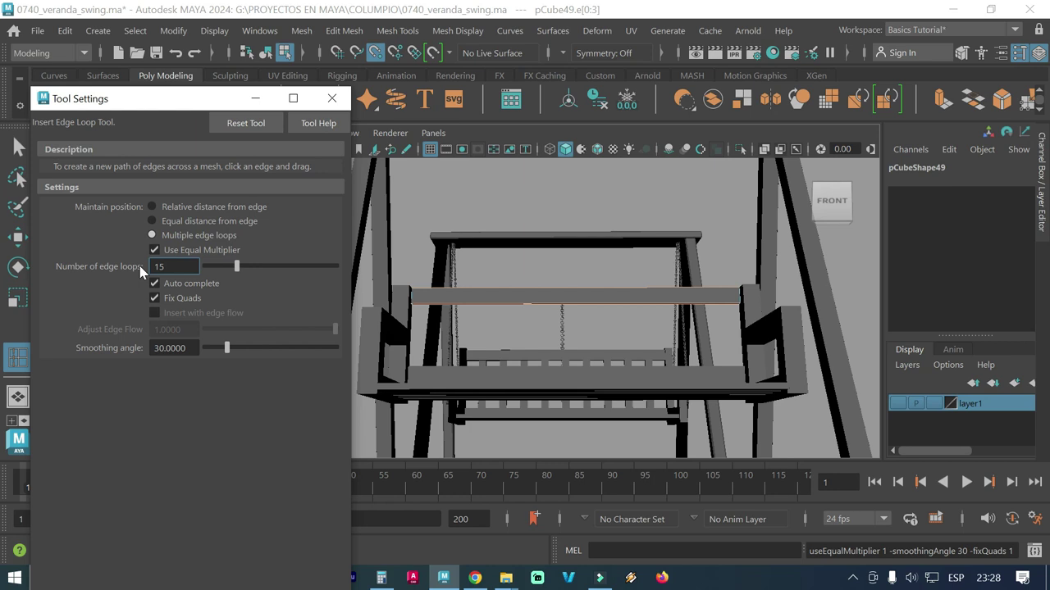
{"action": "left_click", "coordinate": [443, 305]}
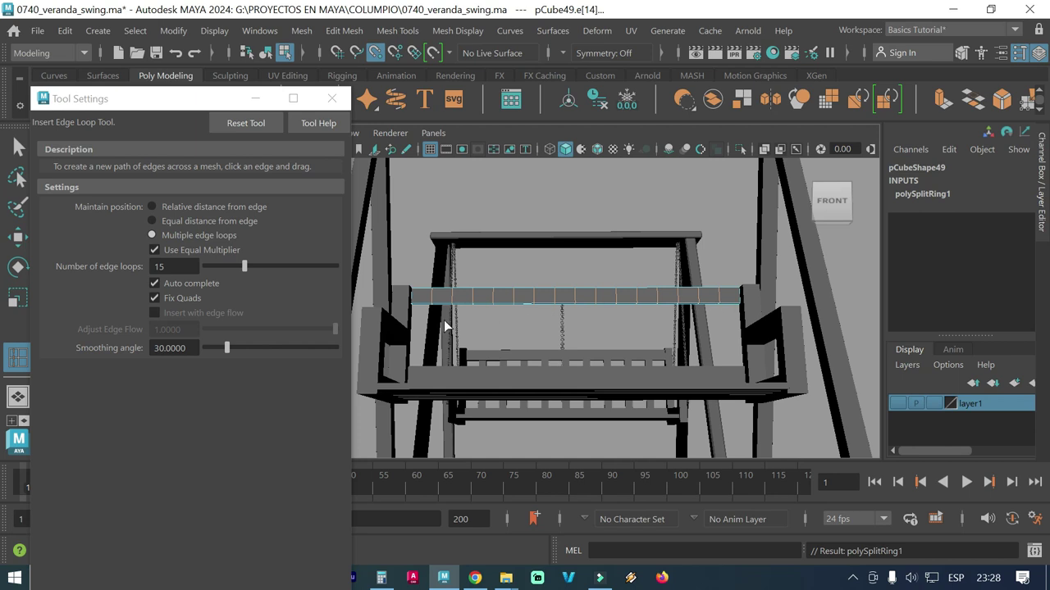
{"action": "key", "text": "ctrl+z"}
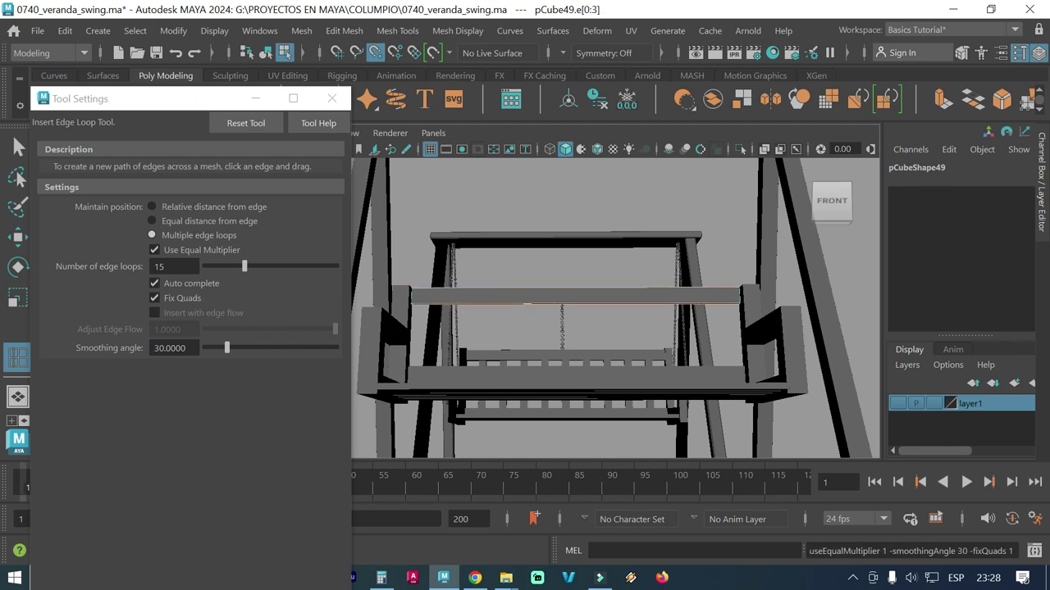
Insert 16 evenly spaced edge loops along pCube49 and switch to face selection.
{"action": "left_click_drag", "start_coordinate": [176, 267], "coordinate": [129, 269]}
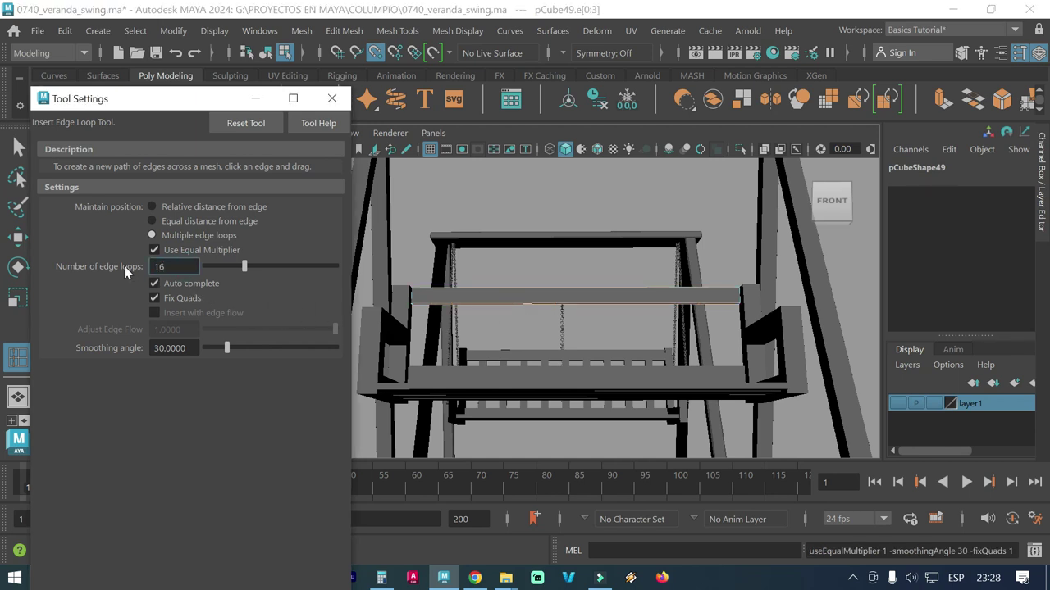
{"action": "type", "text": "16"}
{"action": "left_click", "coordinate": [460, 309]}
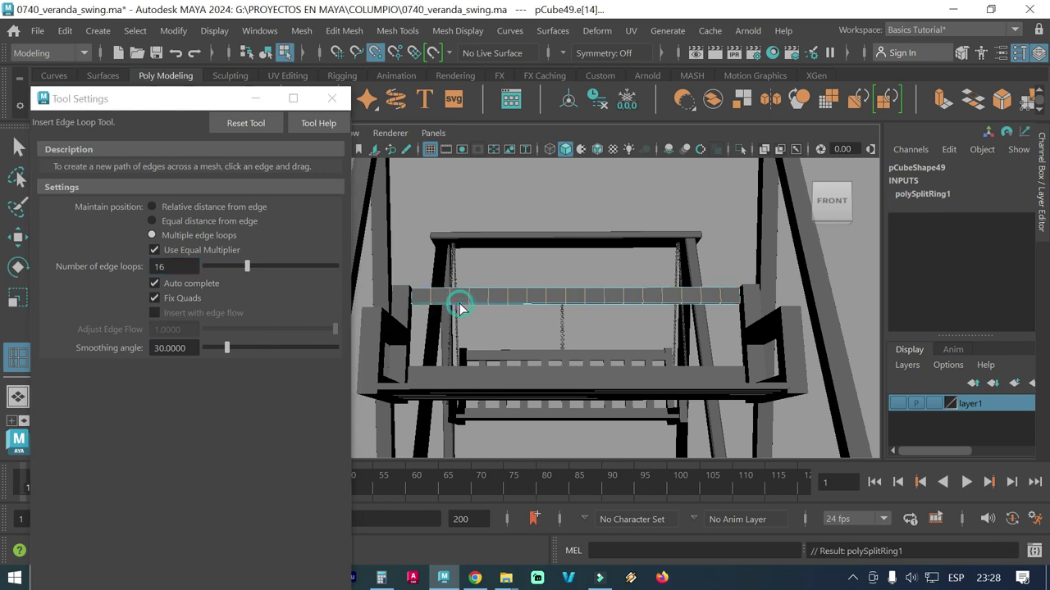
{"action": "left_click", "coordinate": [331, 99]}
{"action": "mouse_move", "coordinate": [484, 338]}
{"action": "left_mouse_down", "text": "alt"}
{"action": "mouse_move", "coordinate": [476, 314]}
{"action": "mouse_move", "coordinate": [452, 317]}
{"action": "left_mouse_up", "text": "alt"}
{"action": "scroll", "coordinate": [457, 323], "scroll_direction": "up", "scroll_amount": 2}
{"action": "scroll", "coordinate": [422, 306], "scroll_direction": "up", "scroll_amount": 3}
{"action": "scroll", "coordinate": [457, 298], "scroll_direction": "up", "scroll_amount": 3}
{"action": "right_click_drag", "start_coordinate": [417, 292], "coordinate": [394, 151]}
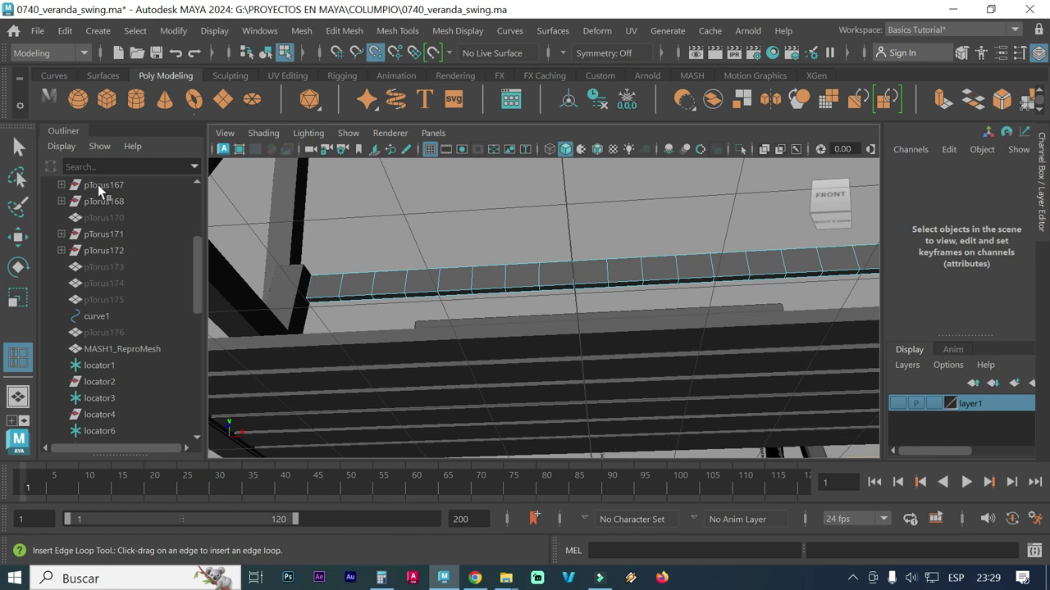
Select every other underside face of pCube49, including f[69], f[53], f[45], f[29], f[21], f[13].
{"action": "key", "text": "q"}
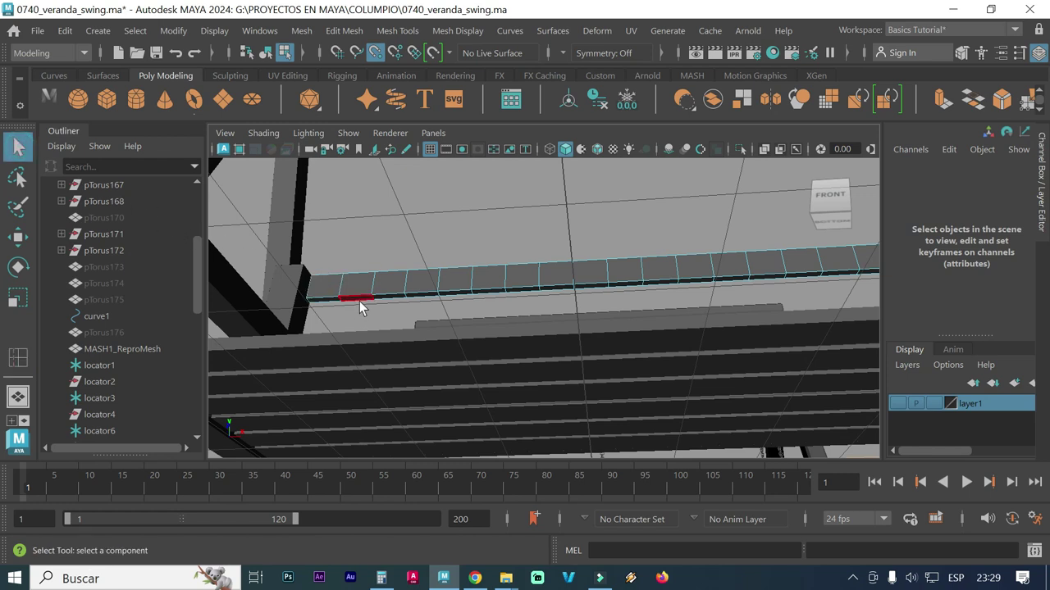
{"action": "left_click", "coordinate": [358, 298]}
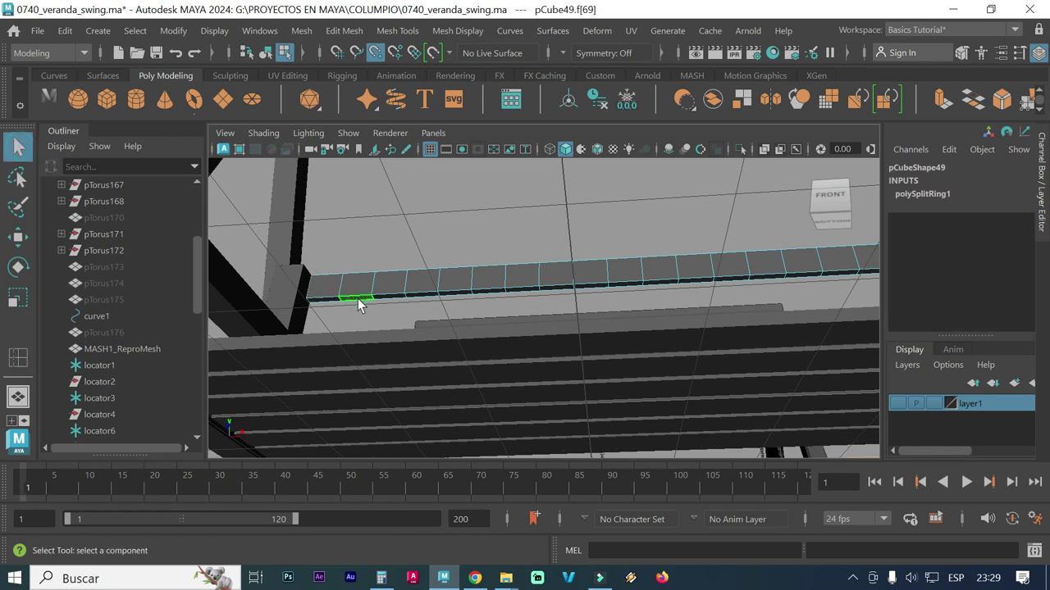
{"action": "left_click_drag", "start_coordinate": [358, 299], "coordinate": [365, 323], "text": "alt"}
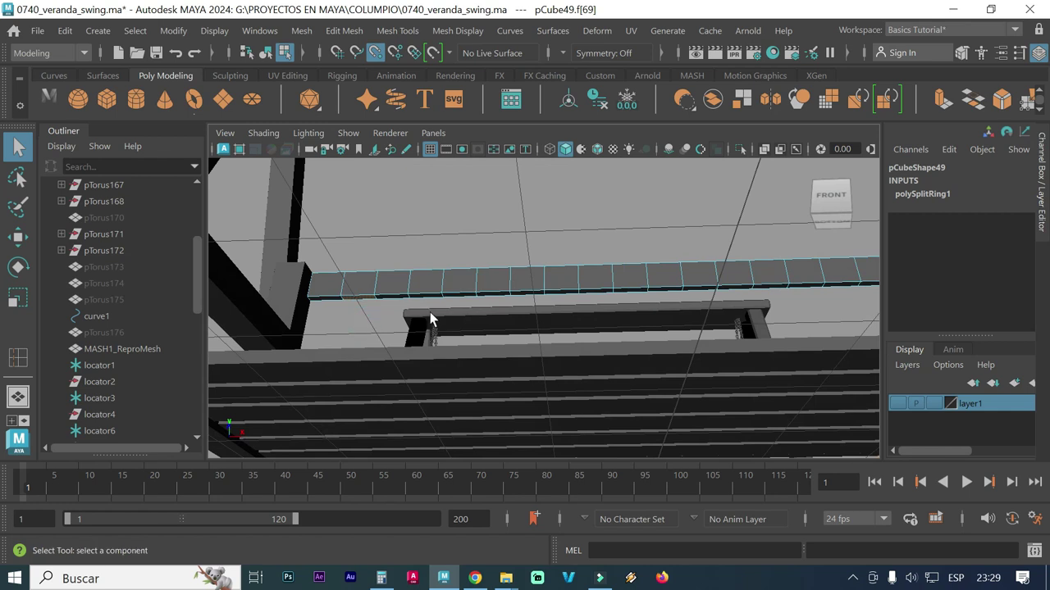
{"action": "left_click", "coordinate": [432, 301]}
{"action": "left_click", "coordinate": [508, 300]}
{"action": "left_click", "coordinate": [559, 294]}
{"action": "left_click", "coordinate": [711, 295]}
{"action": "left_click", "coordinate": [767, 294]}
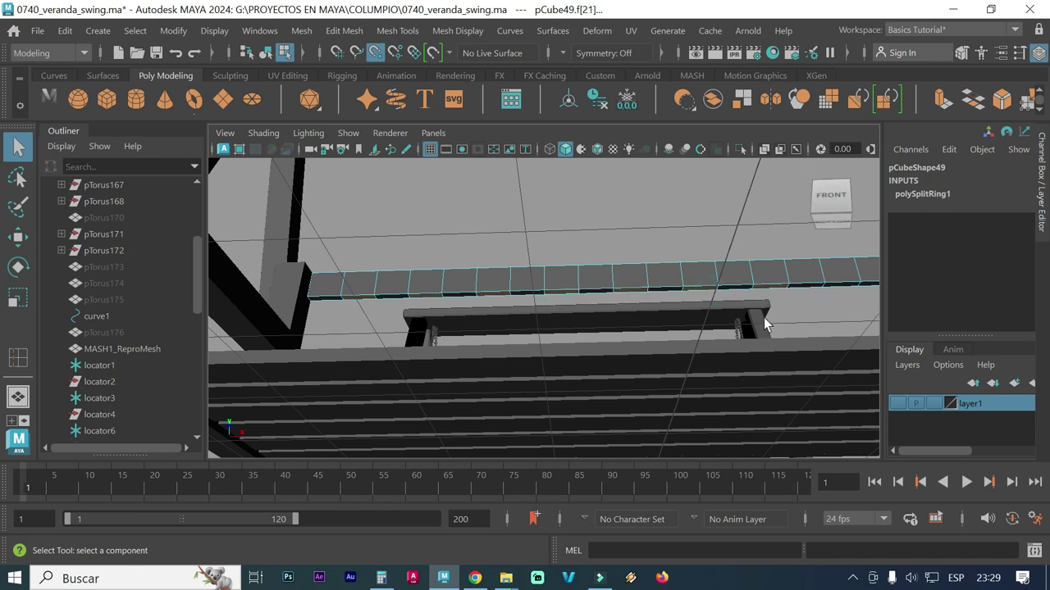
{"action": "middle_click_drag", "start_coordinate": [773, 326], "coordinate": [682, 339], "text": "alt"}
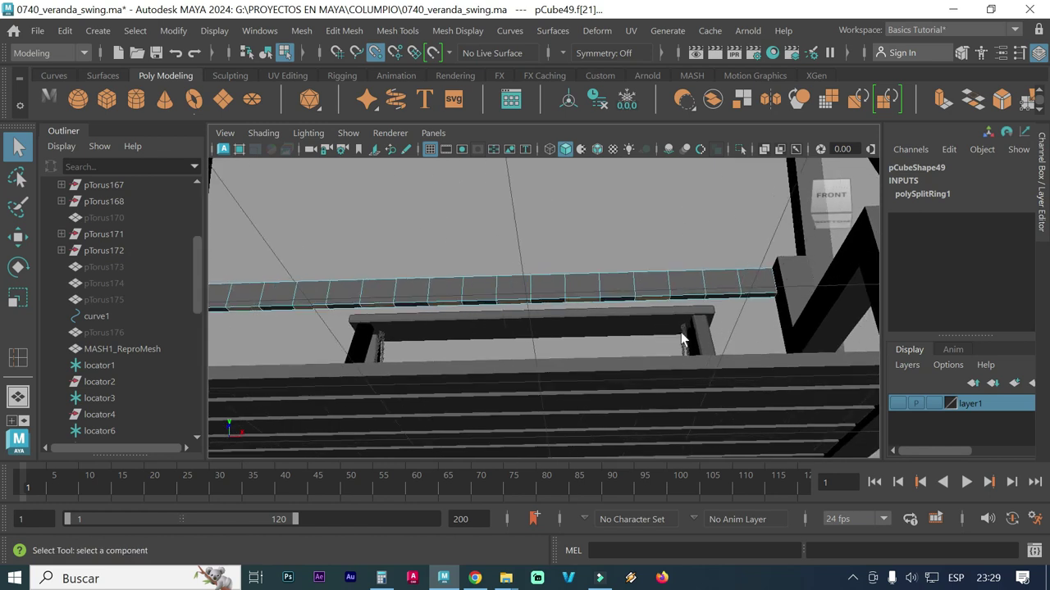
{"action": "left_click", "coordinate": [730, 297]}
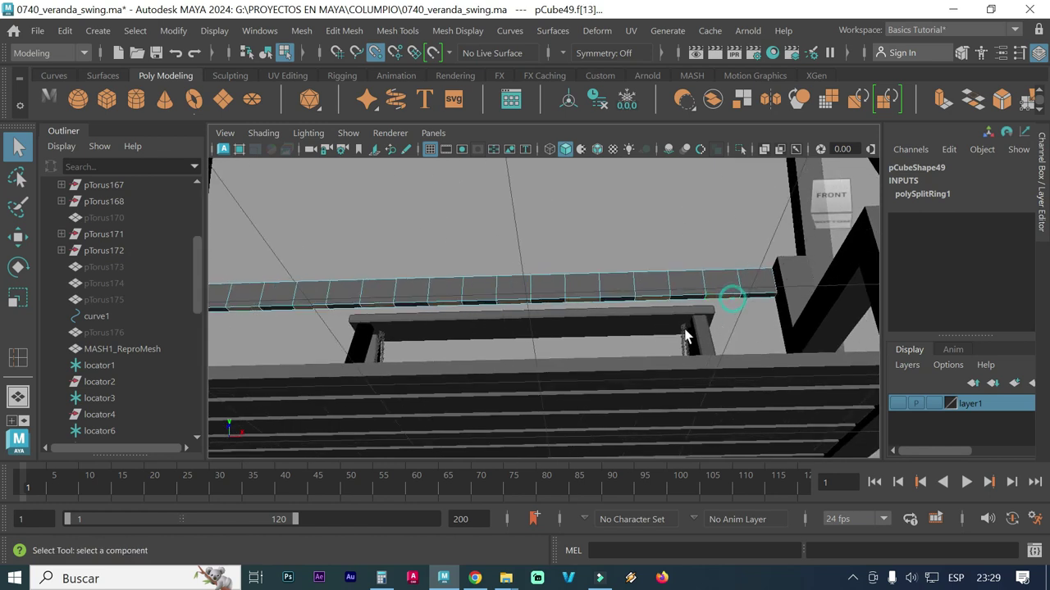
{"action": "left_click", "coordinate": [332, 33]}
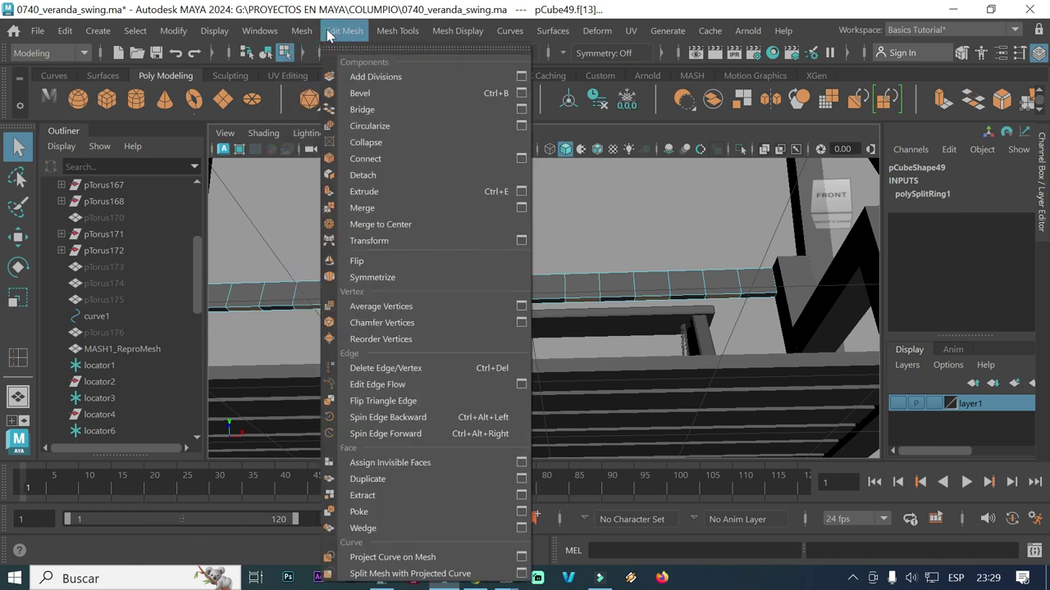
Extrude the selected bottom faces of the backrest top rail downward to begin the slats.
{"action": "left_click", "coordinate": [374, 192]}
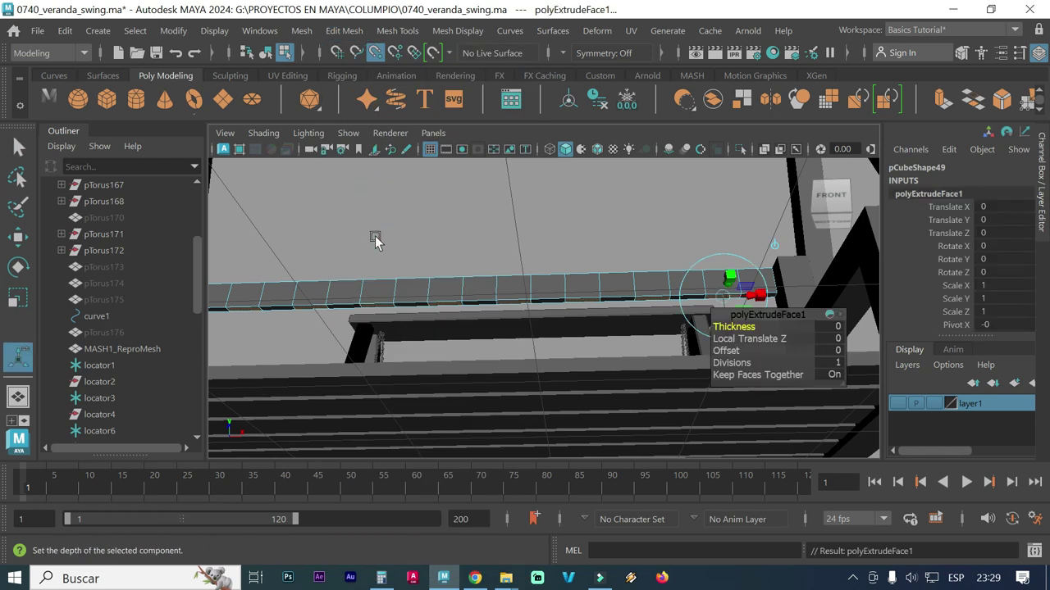
{"action": "left_click_drag", "start_coordinate": [403, 278], "coordinate": [434, 290], "text": "alt"}
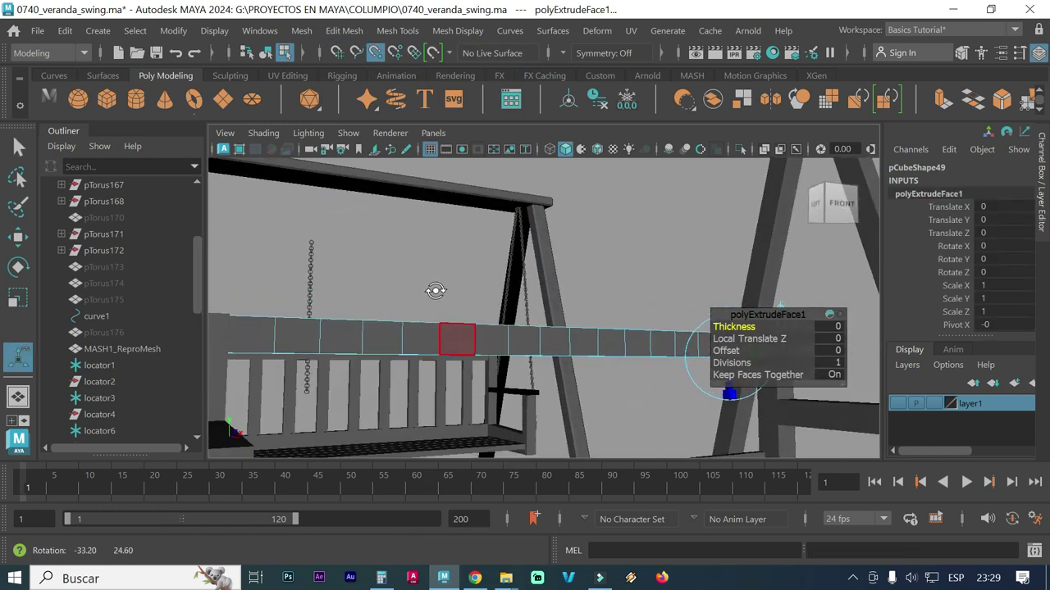
{"action": "right_click_drag", "start_coordinate": [434, 290], "coordinate": [430, 265], "text": "alt"}
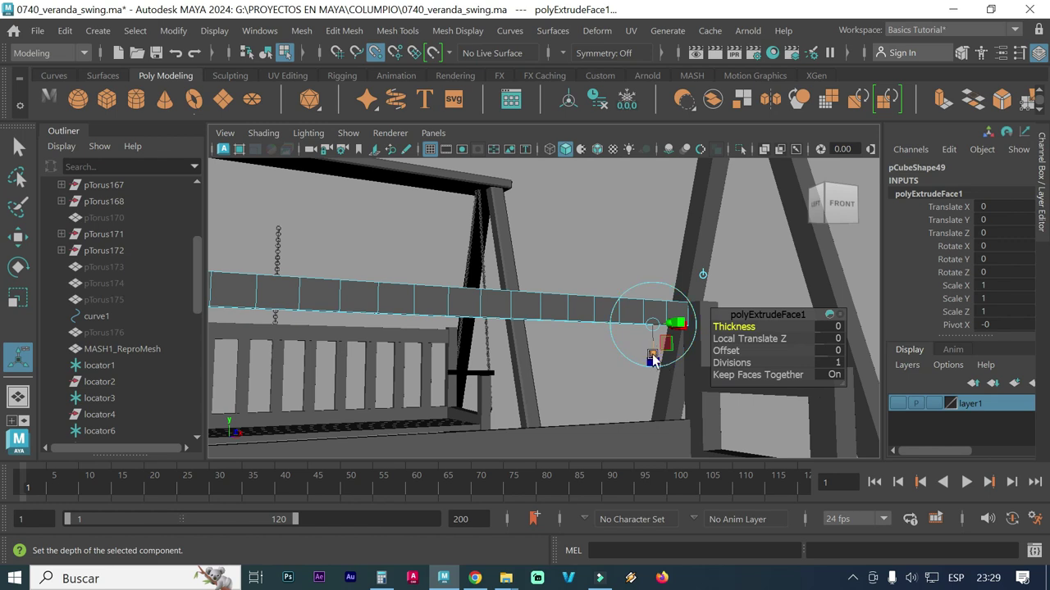
{"action": "left_click_drag", "start_coordinate": [653, 359], "coordinate": [653, 417]}
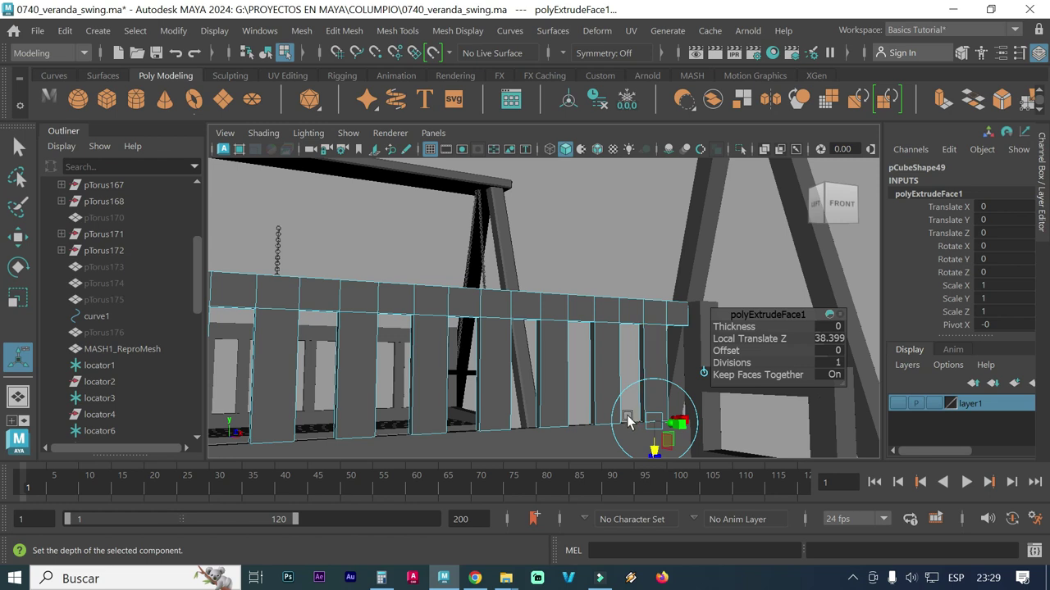
{"action": "left_click_drag", "start_coordinate": [505, 353], "coordinate": [478, 347], "text": "alt"}
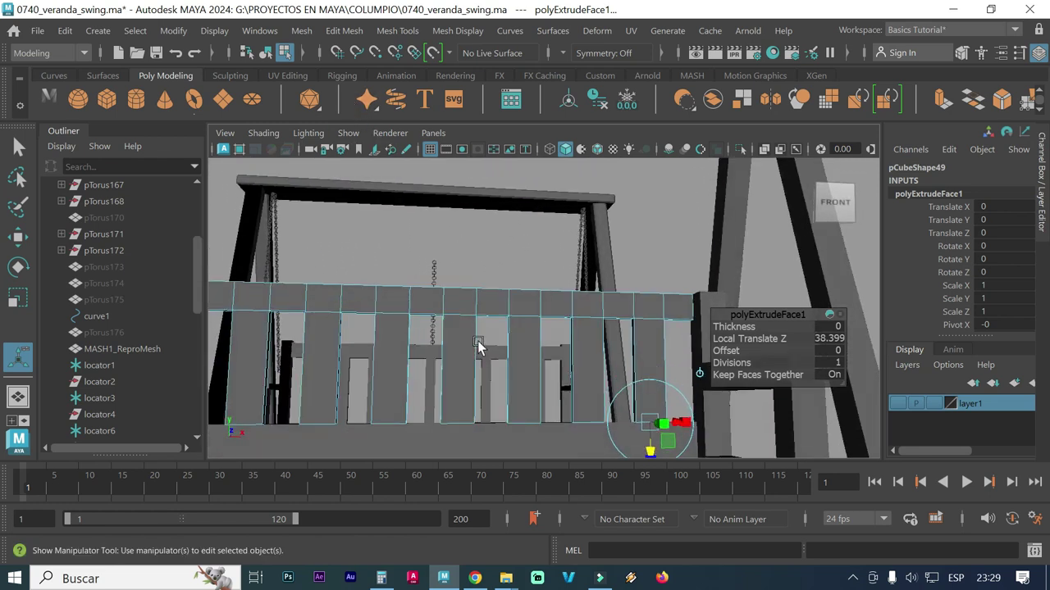
Turn on point snapping and adjust the slat length, trying a shorter depth and 23.204.
{"action": "left_click", "coordinate": [375, 52]}
{"action": "mouse_move", "coordinate": [635, 410]}
{"action": "left_mouse_down", "text": "alt"}
{"action": "mouse_move", "coordinate": [570, 367]}
{"action": "mouse_move", "coordinate": [705, 431]}
{"action": "mouse_move", "coordinate": [706, 349]}
{"action": "left_mouse_up", "text": "alt"}
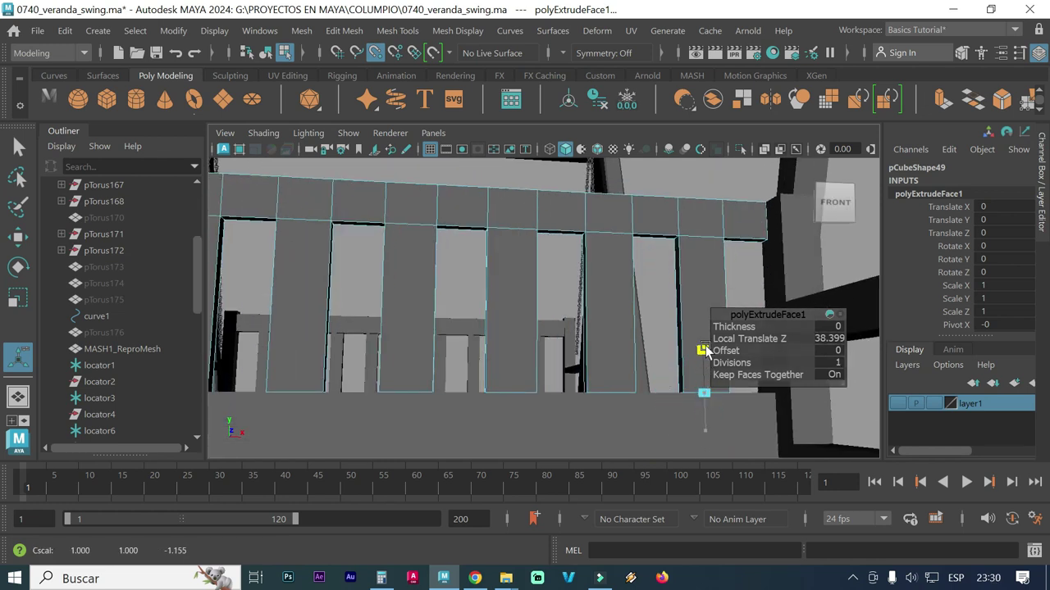
{"action": "left_click_drag", "start_coordinate": [705, 349], "coordinate": [718, 288]}
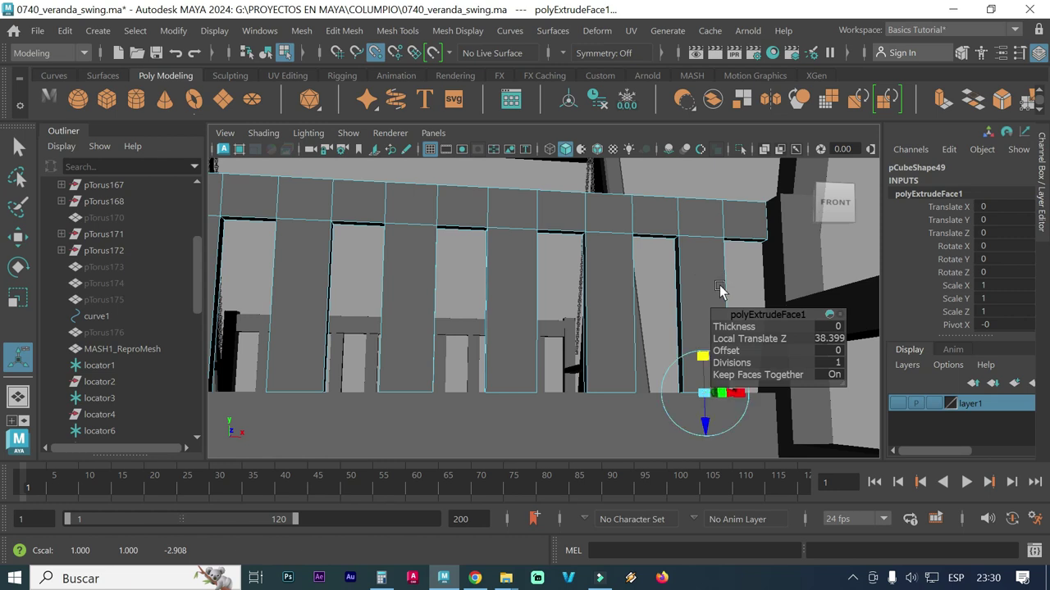
{"action": "left_click", "coordinate": [705, 397]}
{"action": "left_click_drag", "start_coordinate": [706, 397], "coordinate": [711, 314]}
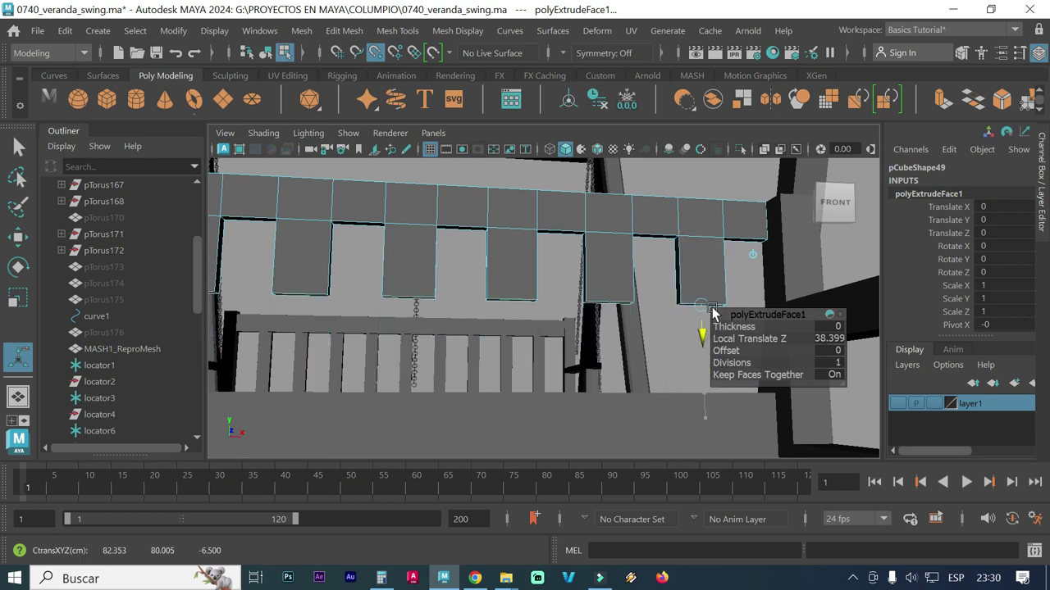
{"action": "left_click_drag", "start_coordinate": [632, 335], "coordinate": [522, 345], "text": "alt"}
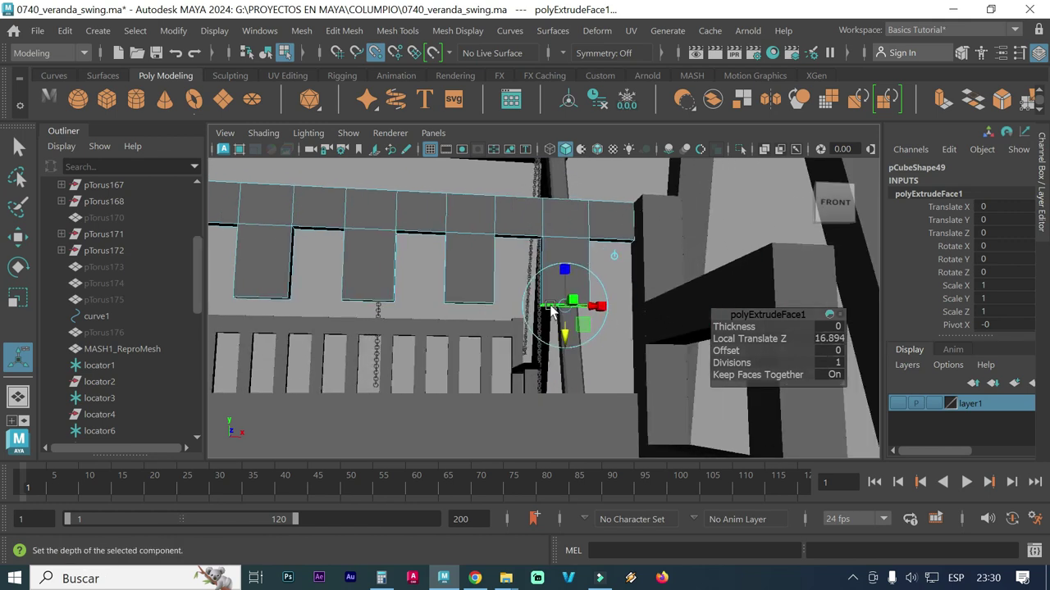
{"action": "left_click_drag", "start_coordinate": [565, 332], "coordinate": [570, 375]}
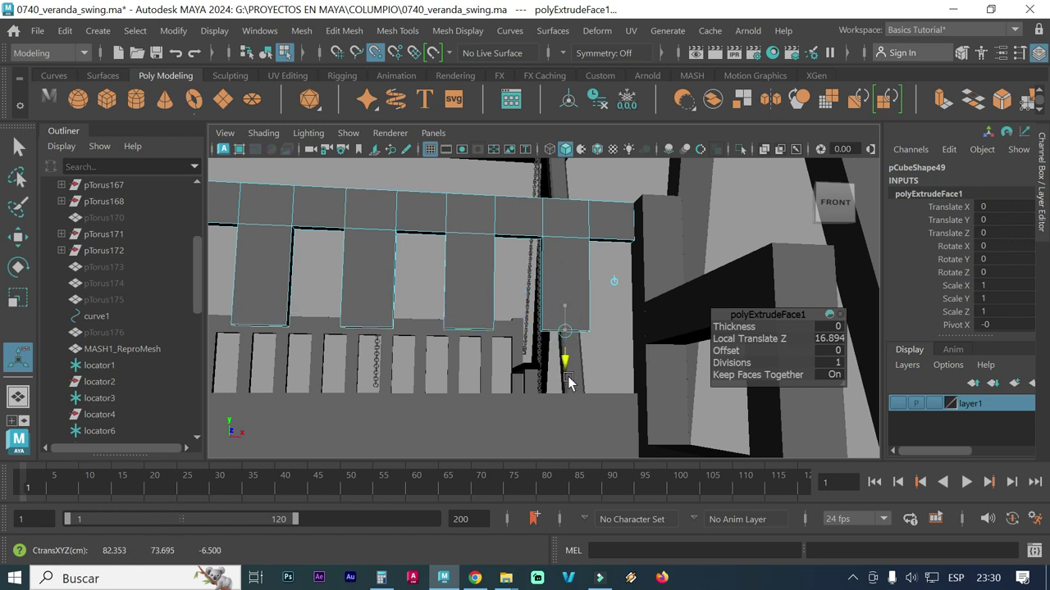
{"action": "left_click_drag", "start_coordinate": [570, 376], "coordinate": [565, 365]}
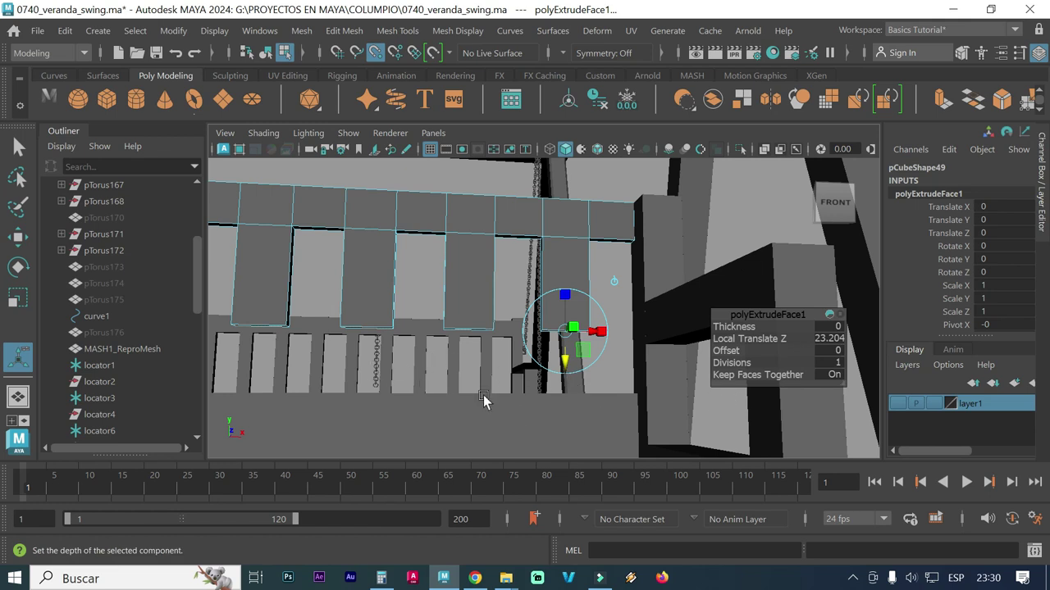
Settle the slat extrusion at Local Translate Z 38.399 and reframe the view on them.
{"action": "mouse_move", "coordinate": [566, 369]}
{"action": "left_mouse_down"}
{"action": "mouse_move", "coordinate": [550, 410]}
{"action": "mouse_move", "coordinate": [516, 402]}
{"action": "left_mouse_up"}
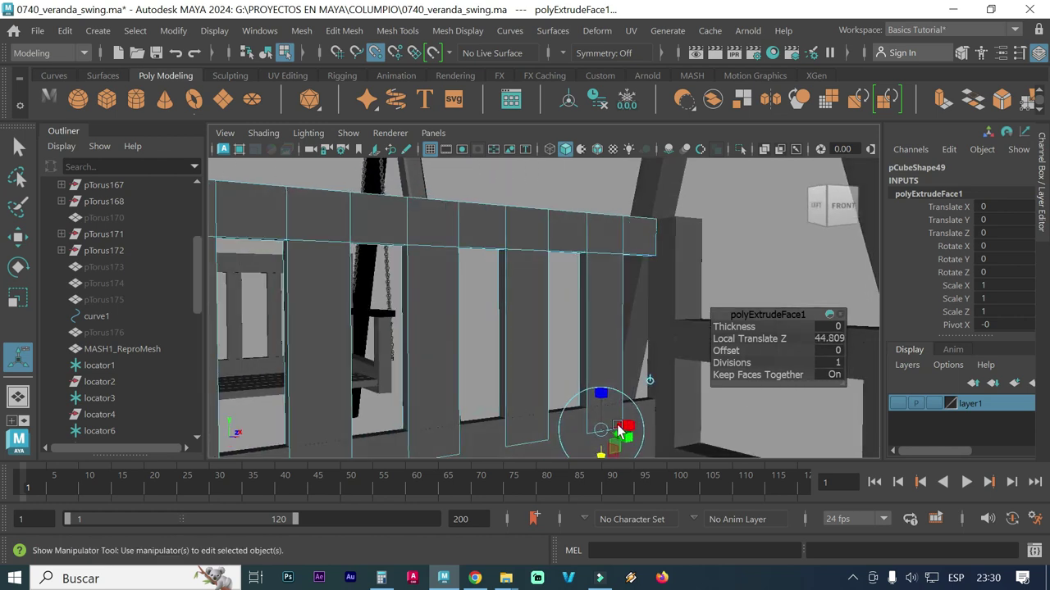
{"action": "left_click_drag", "start_coordinate": [617, 424], "coordinate": [480, 403], "text": "alt"}
{"action": "left_click_drag", "start_coordinate": [580, 420], "coordinate": [579, 375]}
{"action": "scroll", "coordinate": [582, 386], "scroll_direction": "up", "scroll_amount": 2}
{"action": "scroll", "coordinate": [598, 410], "scroll_direction": "up", "scroll_amount": 2}
{"action": "mouse_move", "coordinate": [528, 425]}
{"action": "middle_mouse_down", "text": "alt"}
{"action": "mouse_move", "coordinate": [500, 402]}
{"action": "mouse_move", "coordinate": [523, 378]}
{"action": "middle_mouse_up", "text": "alt"}
{"action": "scroll", "coordinate": [500, 402], "scroll_direction": "up", "scroll_amount": 2}
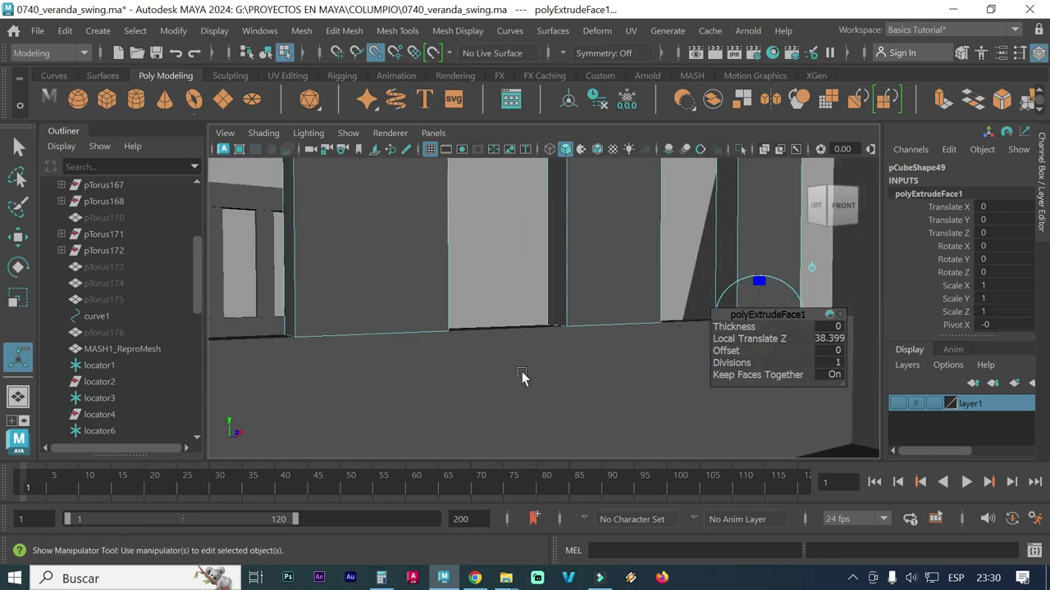
{"action": "left_click_drag", "start_coordinate": [523, 377], "coordinate": [679, 336], "text": "alt"}
{"action": "mouse_move", "coordinate": [622, 379]}
{"action": "left_mouse_down", "text": "alt"}
{"action": "mouse_move", "coordinate": [459, 358]}
{"action": "mouse_move", "coordinate": [563, 356]}
{"action": "mouse_move", "coordinate": [585, 331]}
{"action": "mouse_move", "coordinate": [502, 326]}
{"action": "mouse_move", "coordinate": [516, 356]}
{"action": "left_mouse_up", "text": "alt"}
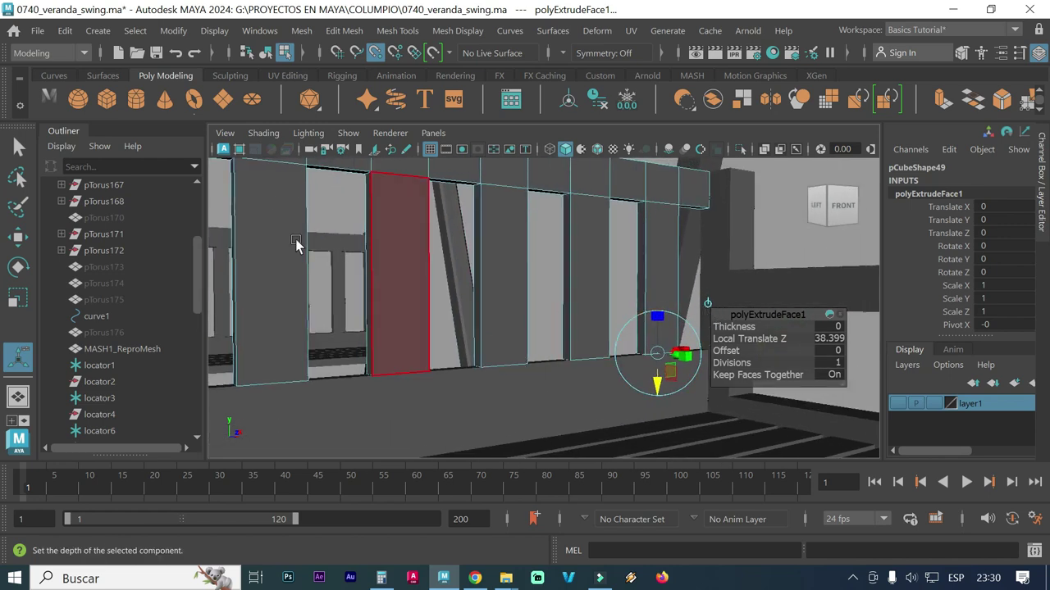
Return to the Select Tool and inspect the new backrest slats up close.
{"action": "left_click", "coordinate": [15, 154]}
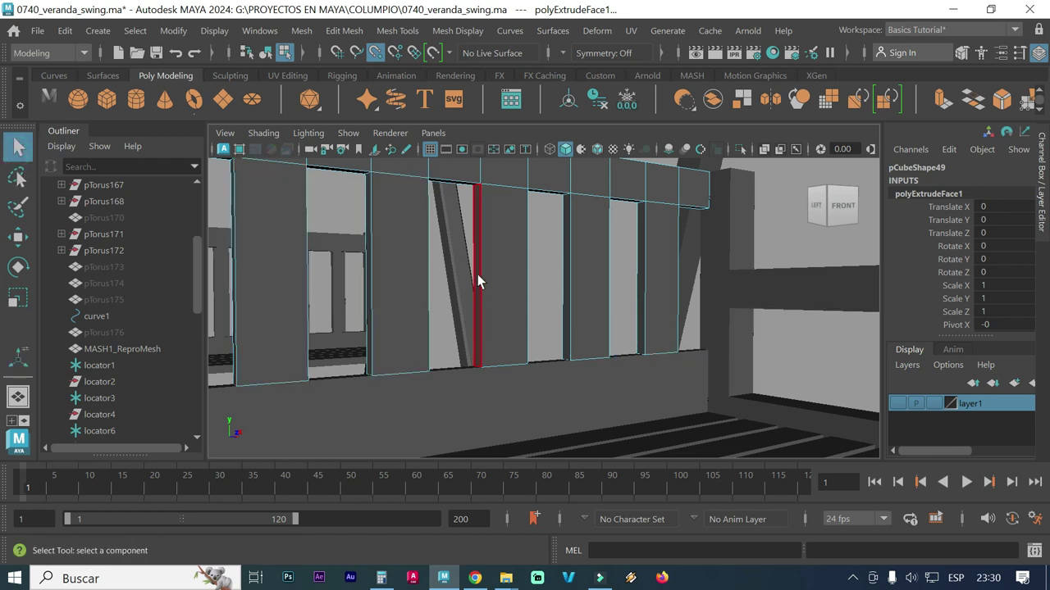
{"action": "left_click_drag", "start_coordinate": [478, 277], "coordinate": [475, 285], "text": "alt"}
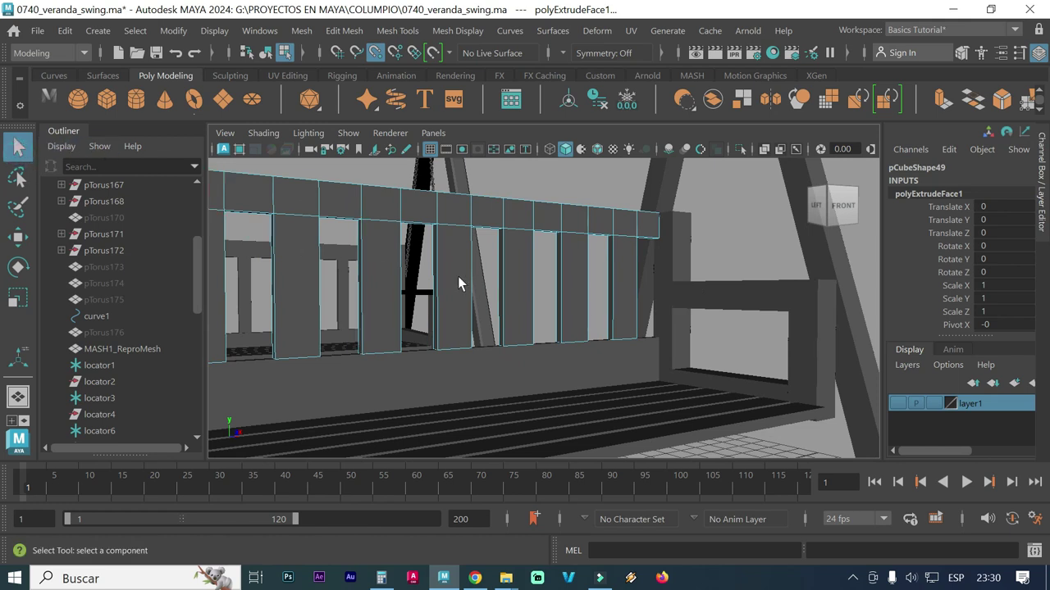
{"action": "left_click_drag", "start_coordinate": [457, 283], "coordinate": [445, 284], "text": "alt"}
{"action": "middle_click_drag", "start_coordinate": [492, 284], "coordinate": [583, 287], "text": "alt"}
{"action": "right_click_drag", "start_coordinate": [584, 286], "coordinate": [467, 282], "text": "alt"}
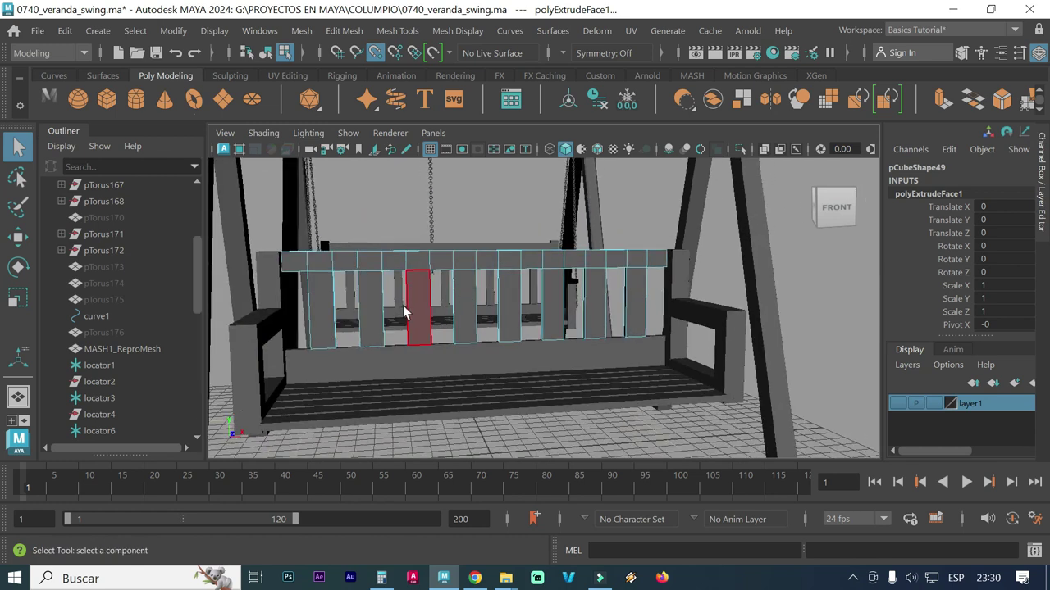
{"action": "left_click", "coordinate": [401, 270]}
{"action": "scroll", "coordinate": [401, 269], "scroll_direction": "up", "scroll_amount": 3}
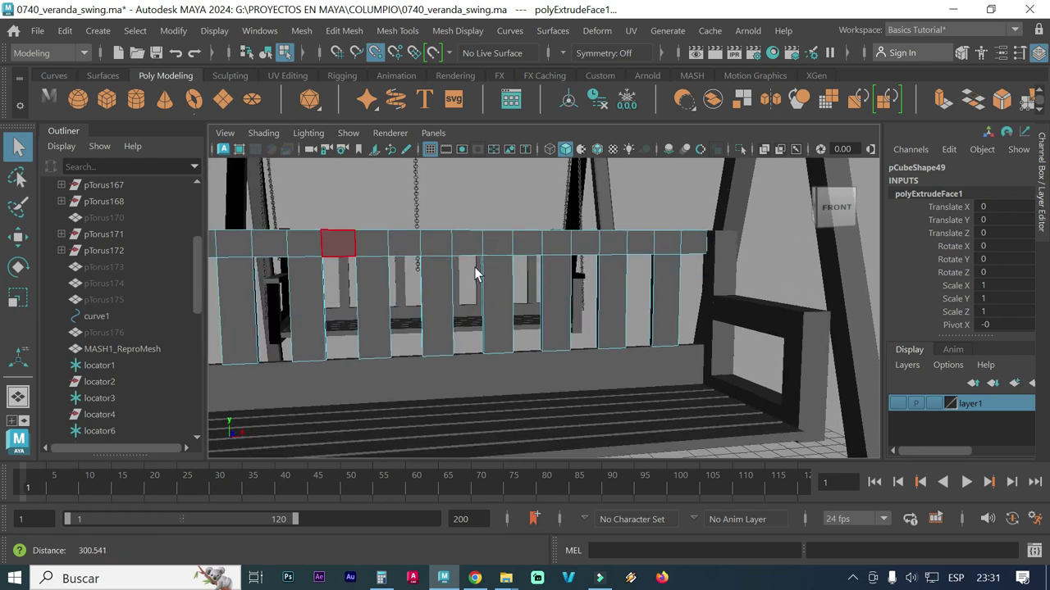
{"action": "scroll", "coordinate": [475, 270], "scroll_direction": "up", "scroll_amount": 1}
{"action": "scroll", "coordinate": [429, 281], "scroll_direction": "up", "scroll_amount": 1}
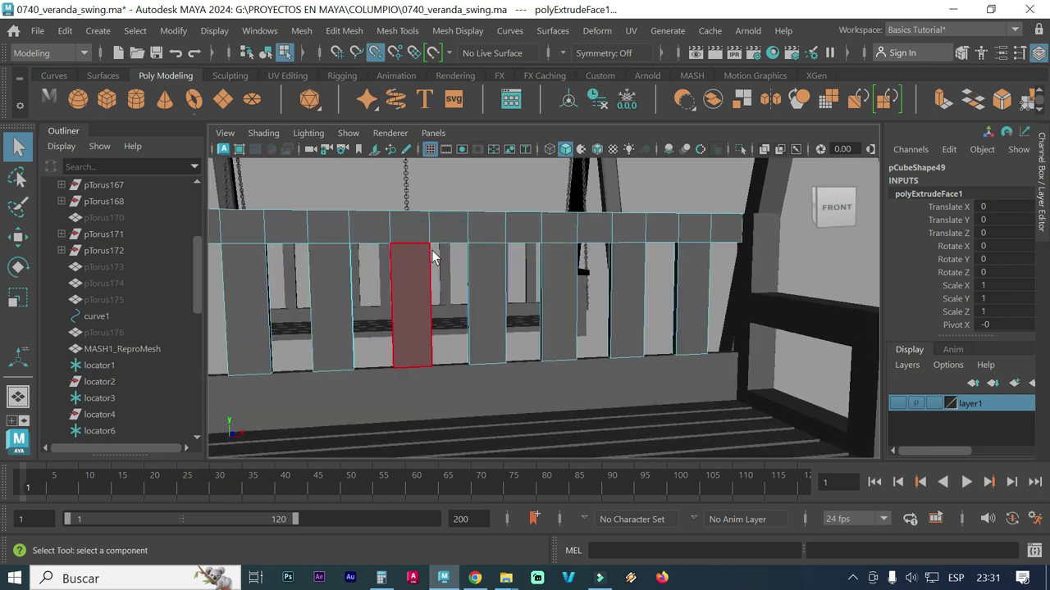
{"action": "mouse_move", "coordinate": [464, 349]}
{"action": "middle_mouse_down", "text": "alt"}
{"action": "mouse_move", "coordinate": [514, 344]}
{"action": "mouse_move", "coordinate": [524, 378]}
{"action": "middle_mouse_up", "text": "alt"}
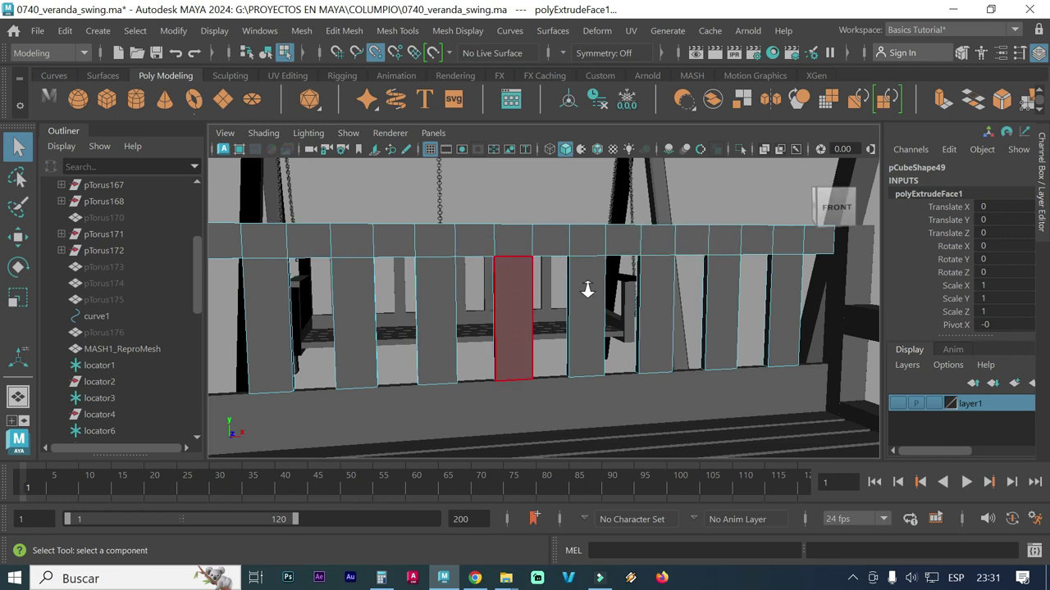
{"action": "scroll", "coordinate": [586, 286], "scroll_direction": "down", "scroll_amount": 4}
Switch to Object Mode, clear the selection, and view the swing from above.
{"action": "right_click_drag", "start_coordinate": [519, 107], "coordinate": [589, 89]}
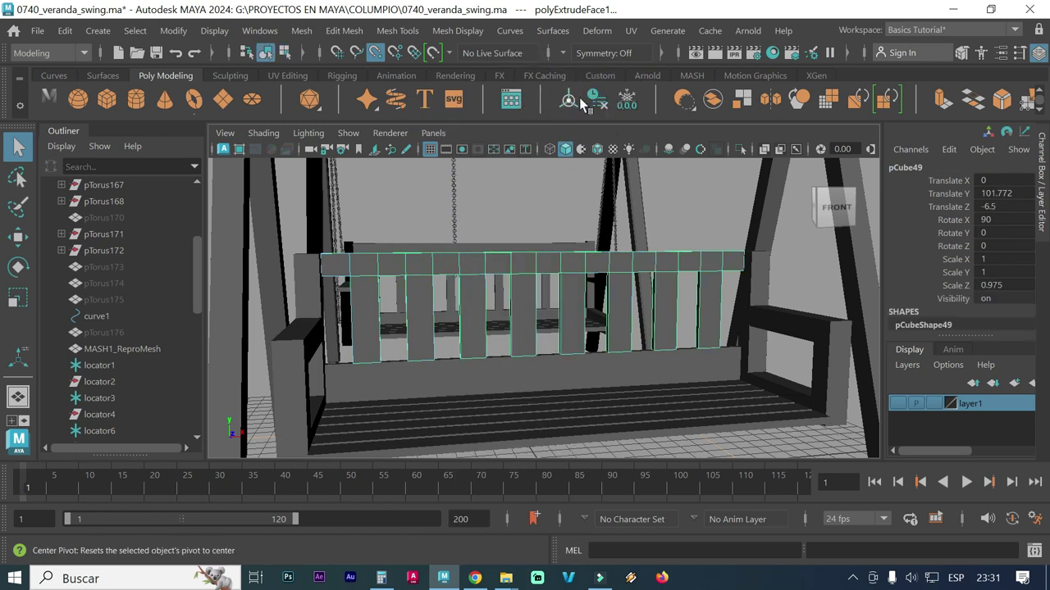
{"action": "left_click", "coordinate": [529, 206]}
{"action": "mouse_move", "coordinate": [456, 268]}
{"action": "left_mouse_down", "text": "alt"}
{"action": "mouse_move", "coordinate": [483, 290]}
{"action": "mouse_move", "coordinate": [489, 276]}
{"action": "mouse_move", "coordinate": [508, 298]}
{"action": "mouse_move", "coordinate": [508, 286]}
{"action": "mouse_move", "coordinate": [544, 272]}
{"action": "mouse_move", "coordinate": [593, 276]}
{"action": "mouse_move", "coordinate": [560, 307]}
{"action": "mouse_move", "coordinate": [544, 304]}
{"action": "left_mouse_up", "text": "alt"}
{"action": "scroll", "coordinate": [481, 279], "scroll_direction": "down", "scroll_amount": 3}
{"action": "middle_click_drag", "start_coordinate": [595, 340], "coordinate": [566, 301], "text": "alt"}
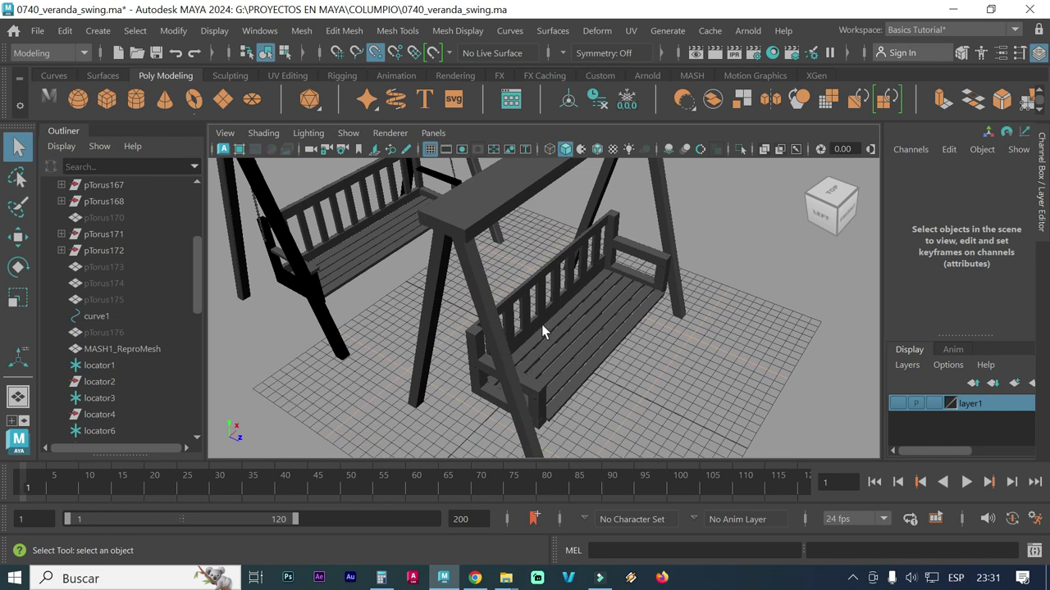
Orbit, zoom and pan until the swing and its chains are centred and seen from the front.
{"action": "middle_click_drag", "start_coordinate": [541, 324], "coordinate": [387, 286], "text": "alt"}
{"action": "left_click_drag", "start_coordinate": [387, 285], "coordinate": [410, 273], "text": "alt"}
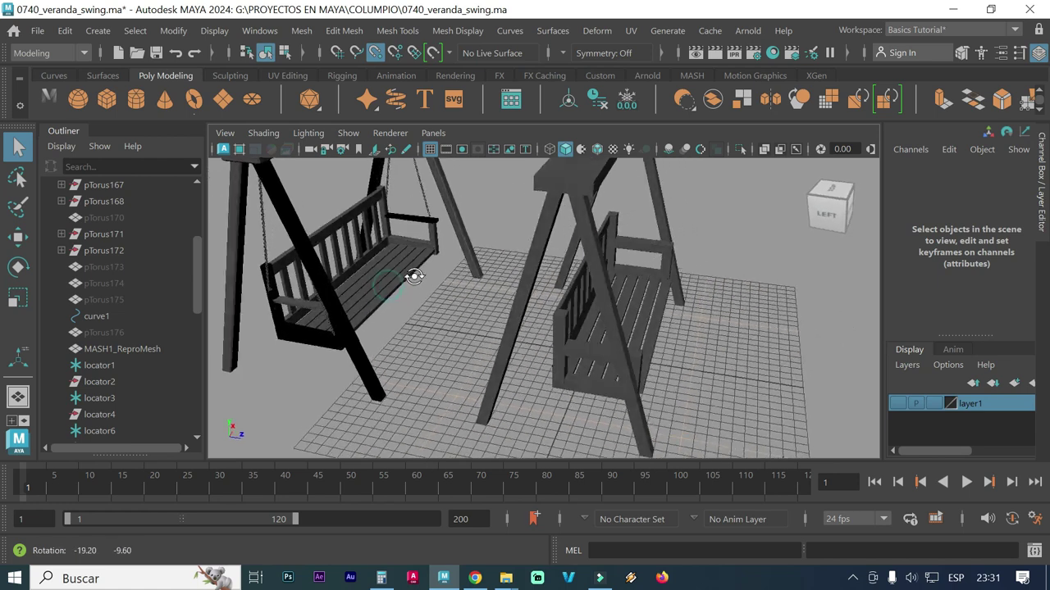
{"action": "mouse_move", "coordinate": [257, 252]}
{"action": "left_mouse_down", "text": "alt"}
{"action": "mouse_move", "coordinate": [382, 286]}
{"action": "mouse_move", "coordinate": [287, 251]}
{"action": "left_mouse_up", "text": "alt"}
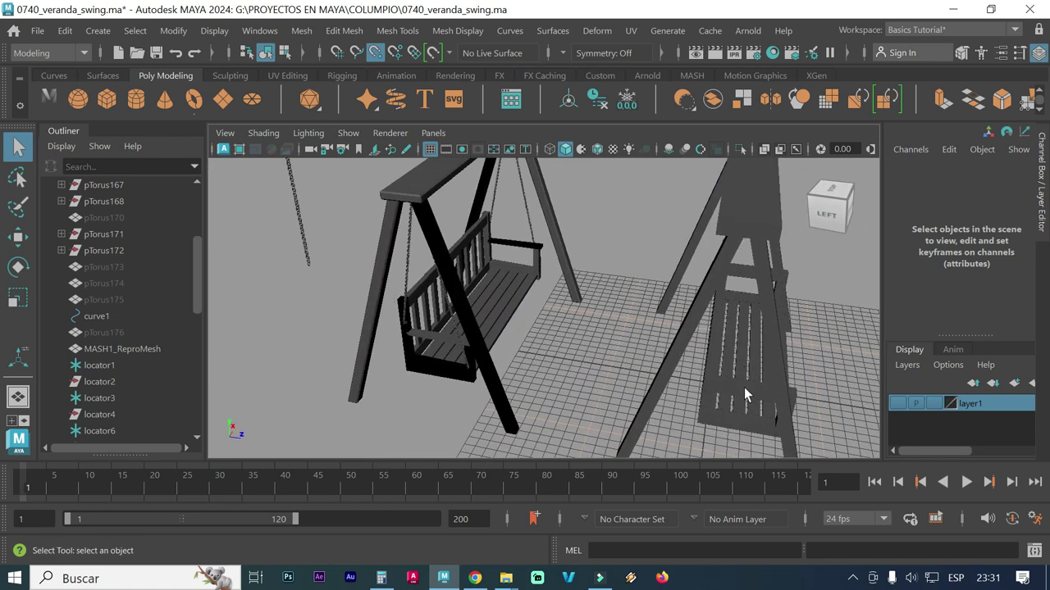
{"action": "left_click_drag", "start_coordinate": [719, 387], "coordinate": [669, 347], "text": "alt"}
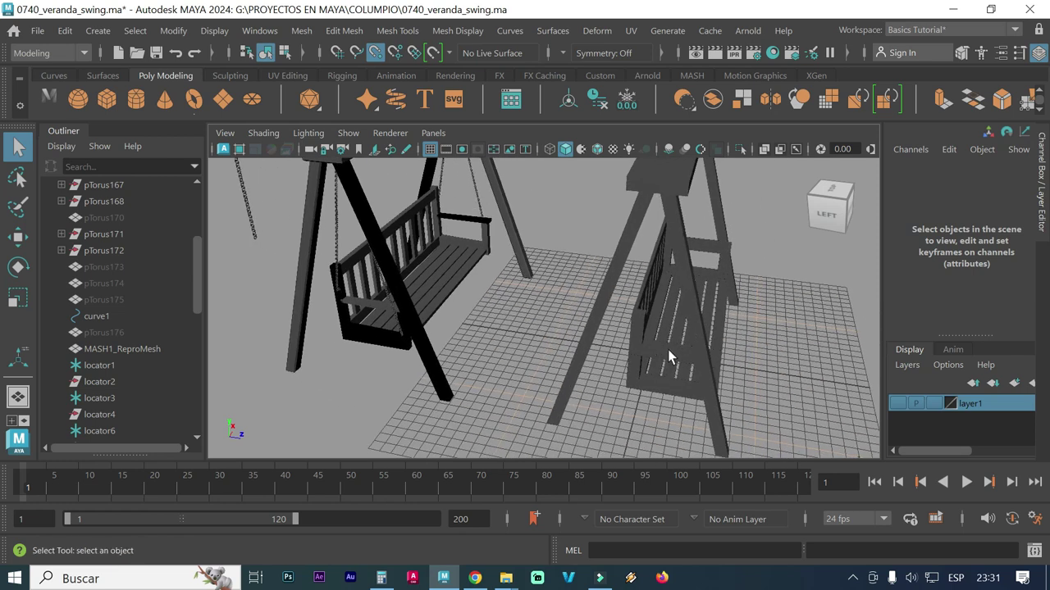
{"action": "mouse_move", "coordinate": [633, 369]}
{"action": "left_mouse_down", "text": "alt"}
{"action": "mouse_move", "coordinate": [639, 377]}
{"action": "mouse_move", "coordinate": [611, 366]}
{"action": "mouse_move", "coordinate": [562, 370]}
{"action": "mouse_move", "coordinate": [563, 355]}
{"action": "mouse_move", "coordinate": [553, 358]}
{"action": "mouse_move", "coordinate": [593, 359]}
{"action": "left_mouse_up", "text": "alt"}
{"action": "scroll", "coordinate": [599, 363], "scroll_direction": "down", "scroll_amount": 3}
{"action": "scroll", "coordinate": [558, 365], "scroll_direction": "down", "scroll_amount": 2}
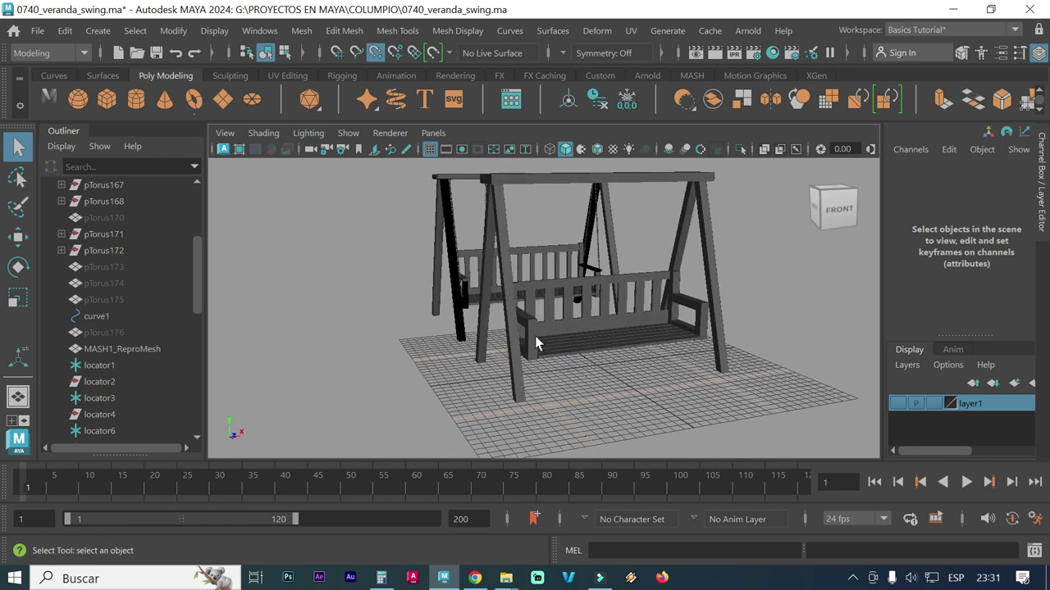
{"action": "scroll", "coordinate": [545, 336], "scroll_direction": "up", "scroll_amount": 3}
{"action": "scroll", "coordinate": [591, 343], "scroll_direction": "down", "scroll_amount": 2}
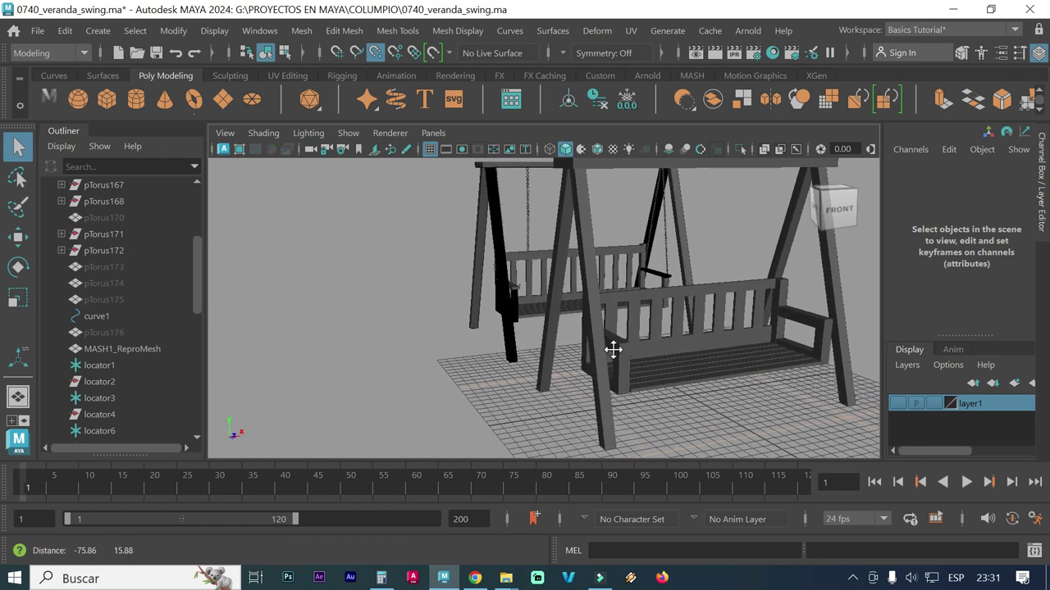
{"action": "middle_click_drag", "start_coordinate": [644, 332], "coordinate": [567, 331], "text": "alt"}
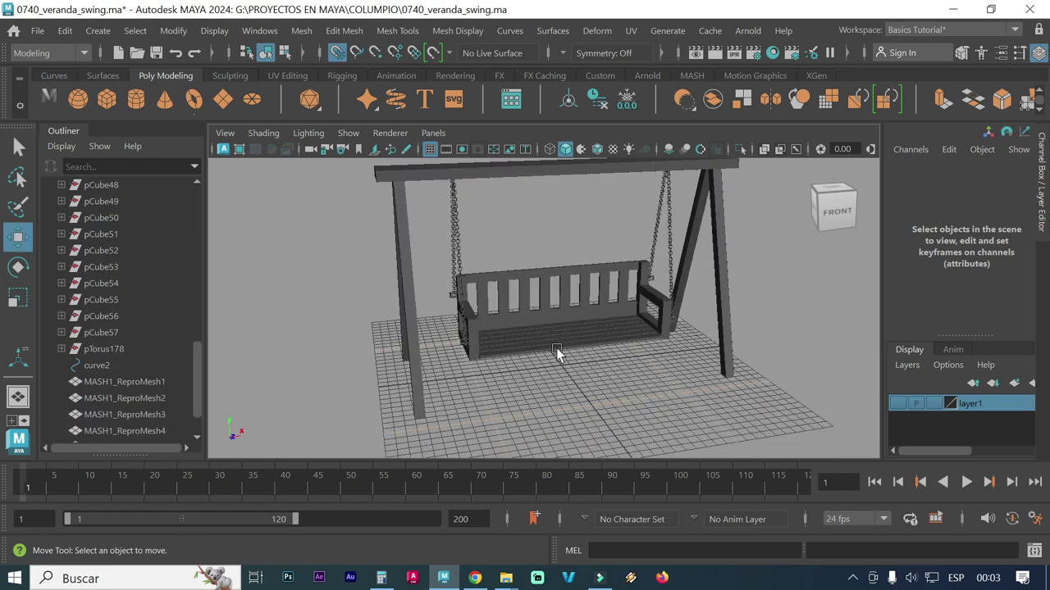
{"action": "left_click_drag", "start_coordinate": [564, 361], "coordinate": [587, 367], "text": "alt"}
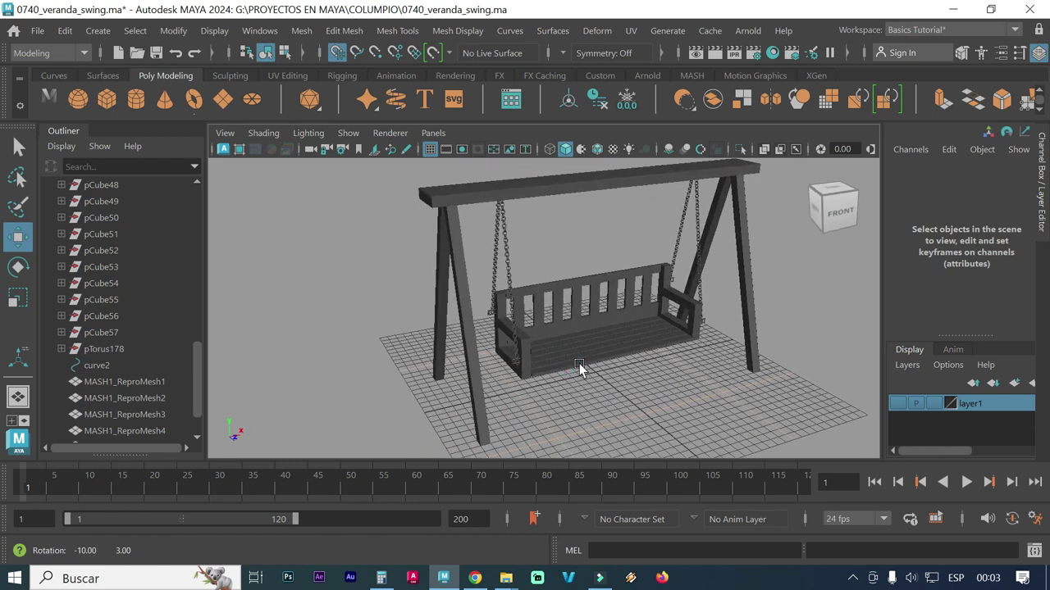
{"action": "scroll", "coordinate": [584, 368], "scroll_direction": "up", "scroll_amount": 2}
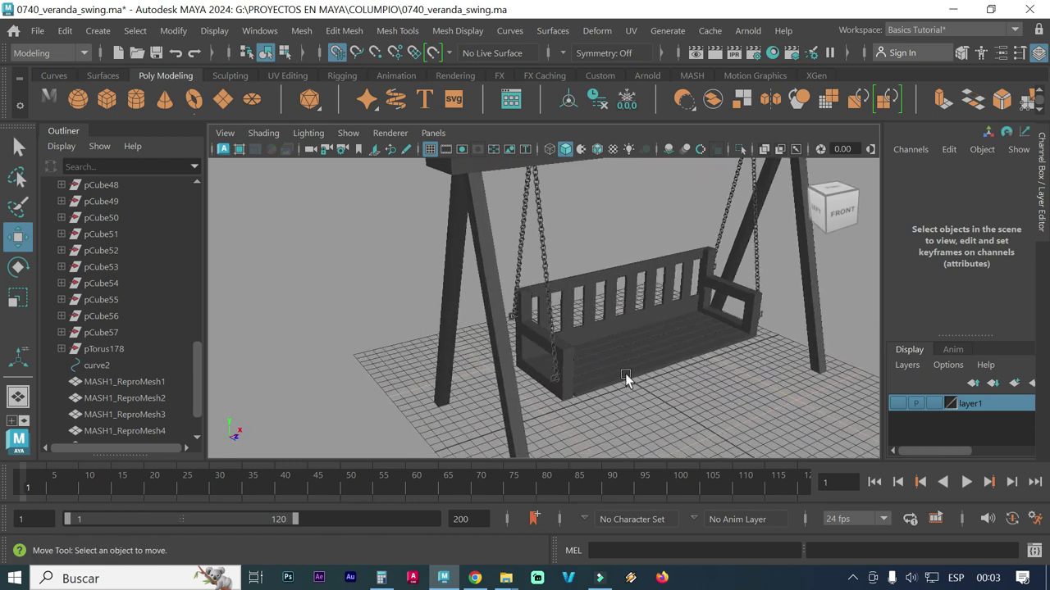
{"action": "scroll", "coordinate": [631, 382], "scroll_direction": "up", "scroll_amount": 1}
{"action": "scroll", "coordinate": [651, 386], "scroll_direction": "up", "scroll_amount": 1}
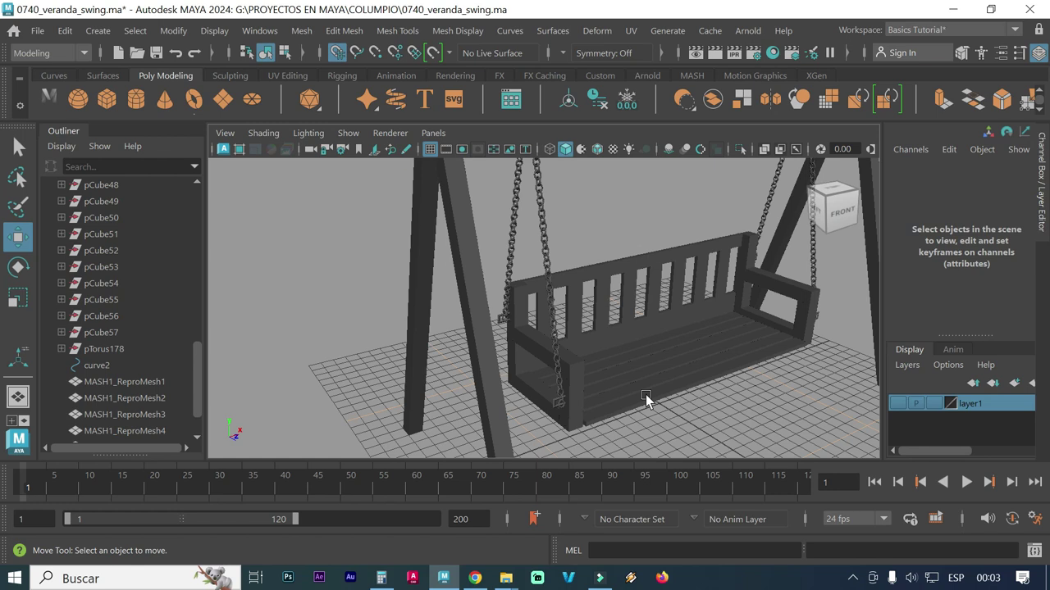
{"action": "middle_click_drag", "start_coordinate": [653, 392], "coordinate": [623, 389], "text": "alt"}
{"action": "scroll", "coordinate": [621, 385], "scroll_direction": "up", "scroll_amount": 2}
{"action": "scroll", "coordinate": [618, 383], "scroll_direction": "up", "scroll_amount": 1}
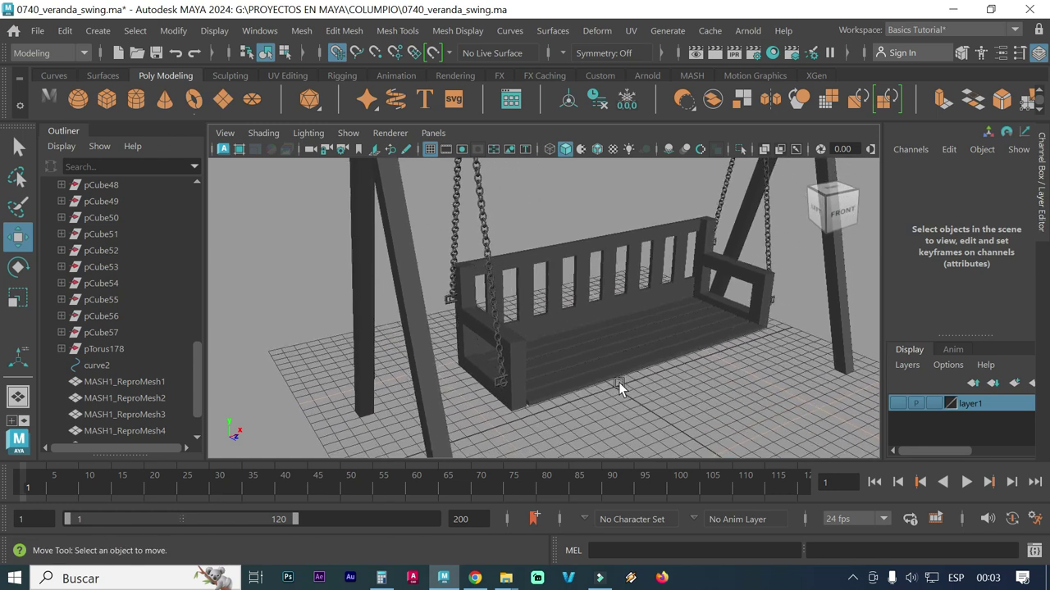
{"action": "scroll", "coordinate": [577, 369], "scroll_direction": "up", "scroll_amount": 1}
{"action": "left_click_drag", "start_coordinate": [577, 369], "coordinate": [554, 364], "text": "alt"}
{"action": "scroll", "coordinate": [545, 364], "scroll_direction": "up", "scroll_amount": 2}
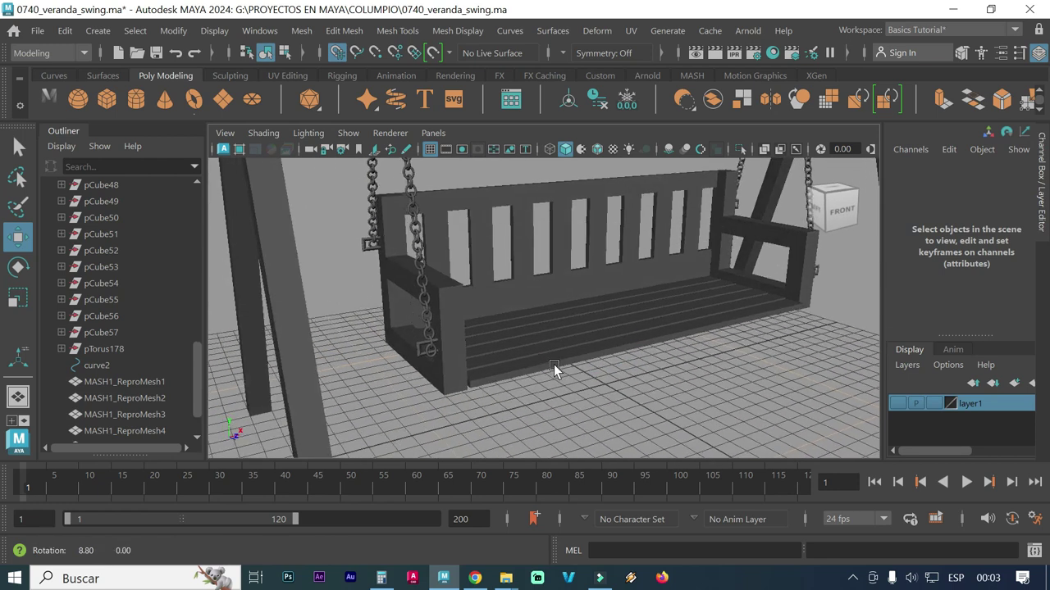
Try picking the front left chain and one link, then orbit to the swing's left side.
{"action": "left_click", "coordinate": [379, 207]}
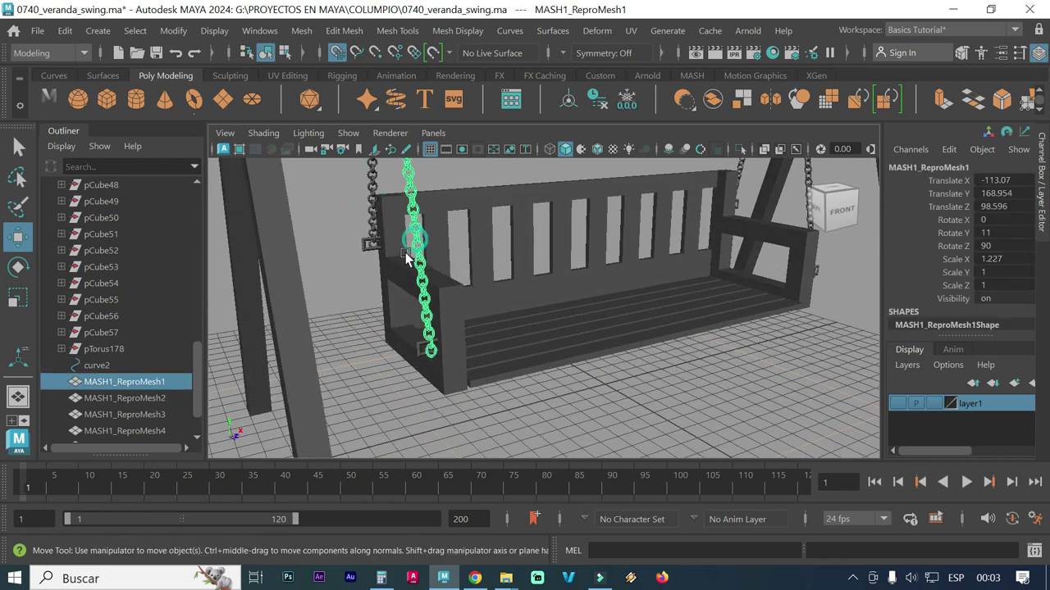
{"action": "left_click", "coordinate": [368, 249]}
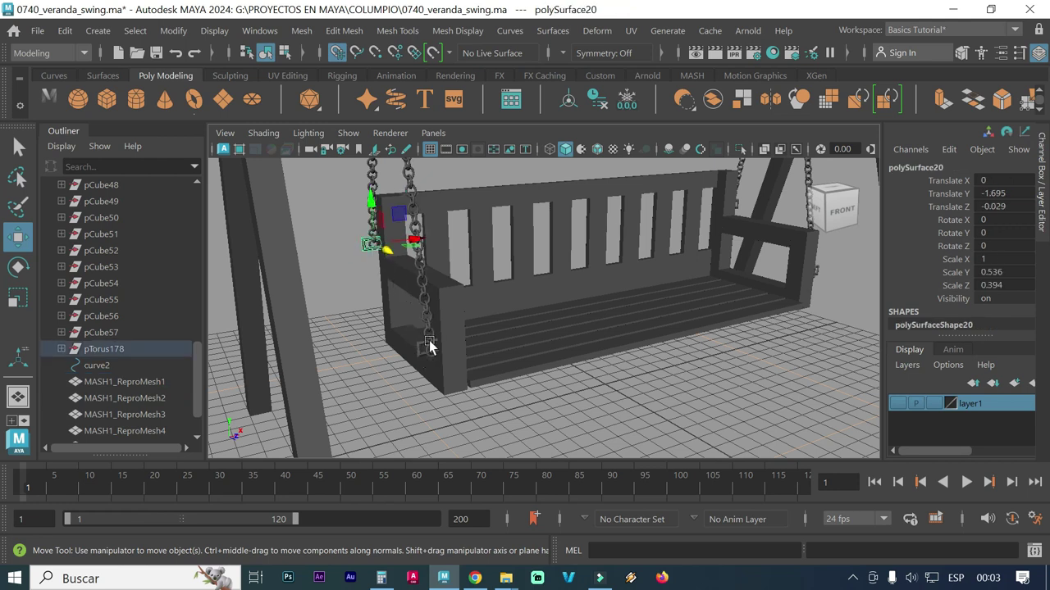
{"action": "left_click_drag", "start_coordinate": [586, 363], "coordinate": [596, 370], "text": "alt"}
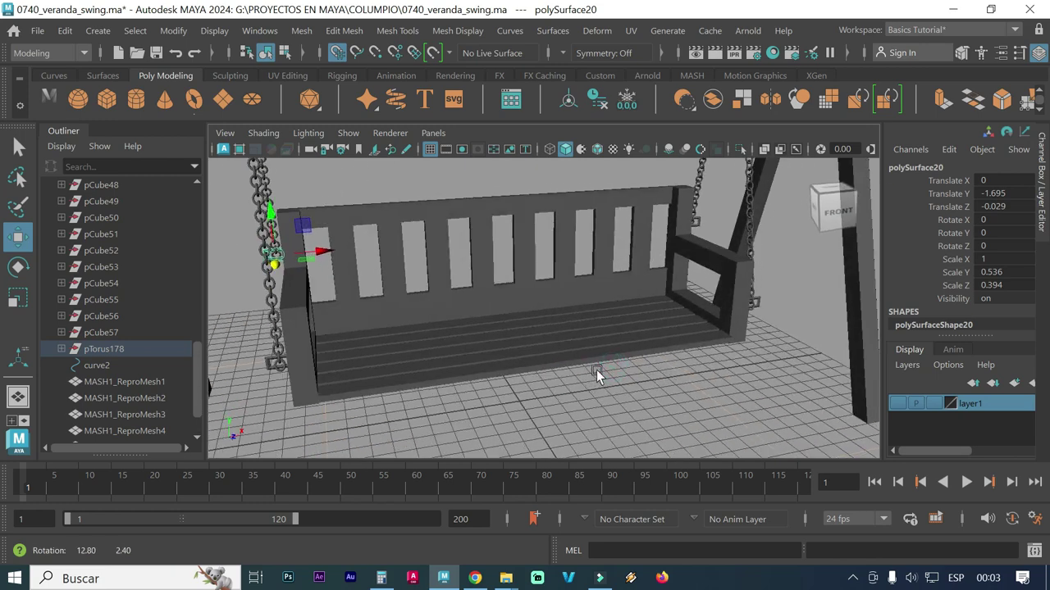
{"action": "mouse_move", "coordinate": [258, 254]}
{"action": "left_mouse_down", "text": "alt"}
{"action": "mouse_move", "coordinate": [323, 286]}
{"action": "mouse_move", "coordinate": [309, 286]}
{"action": "mouse_move", "coordinate": [357, 237]}
{"action": "left_mouse_up", "text": "alt"}
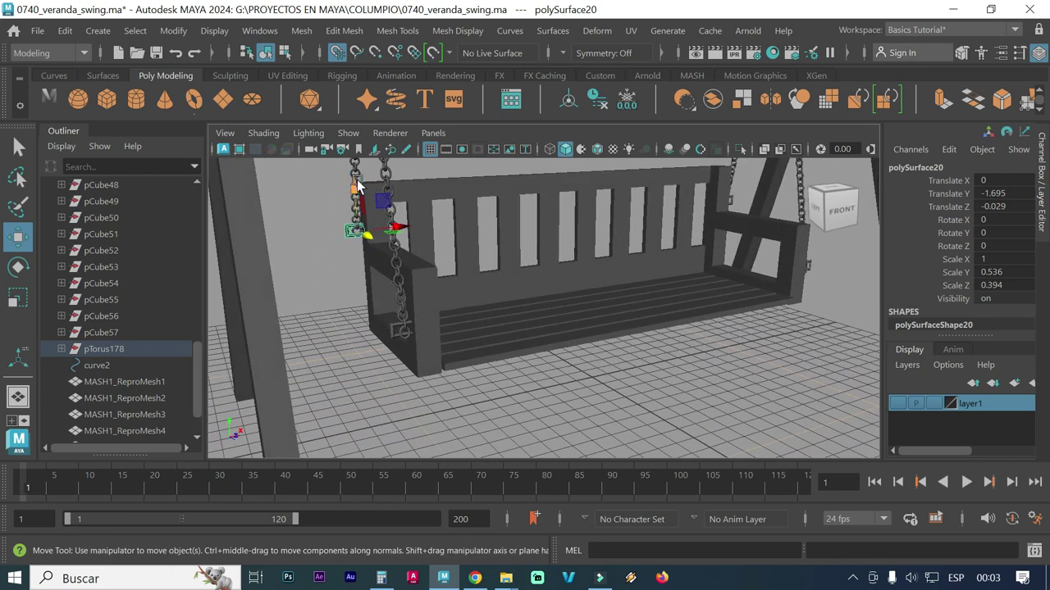
Select the left hanging chain MASH1_ReproMesh1 and bring up the Edit menu.
{"action": "left_click", "coordinate": [358, 172]}
{"action": "left_click", "coordinate": [351, 230]}
{"action": "left_click", "coordinate": [399, 332]}
{"action": "left_click", "coordinate": [397, 333]}
{"action": "left_click", "coordinate": [393, 328]}
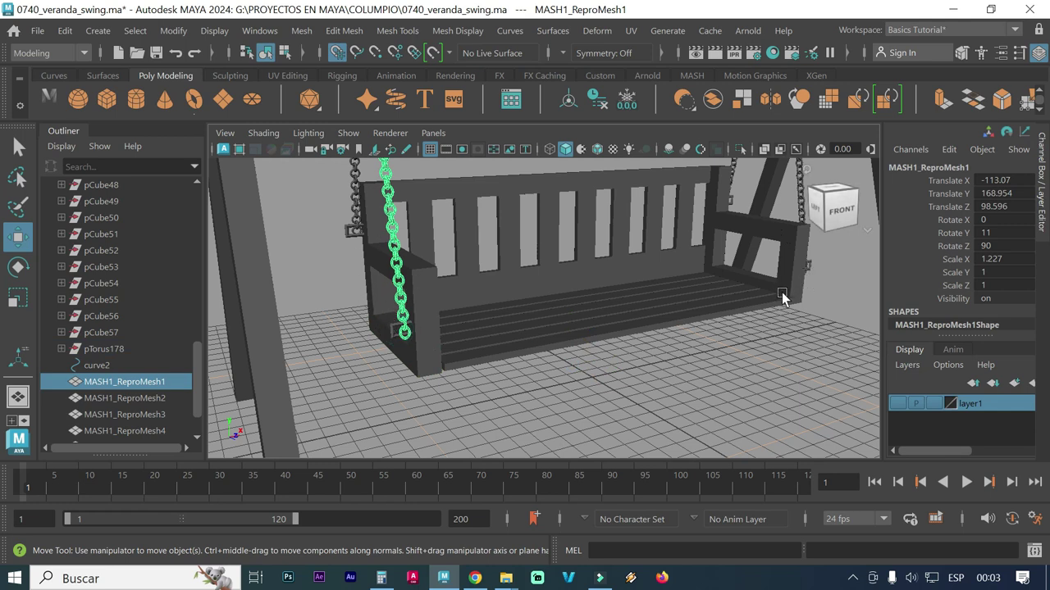
{"action": "mouse_move", "coordinate": [711, 355]}
{"action": "left_mouse_down", "text": "alt"}
{"action": "mouse_move", "coordinate": [669, 356]}
{"action": "mouse_move", "coordinate": [698, 351]}
{"action": "left_mouse_up", "text": "alt"}
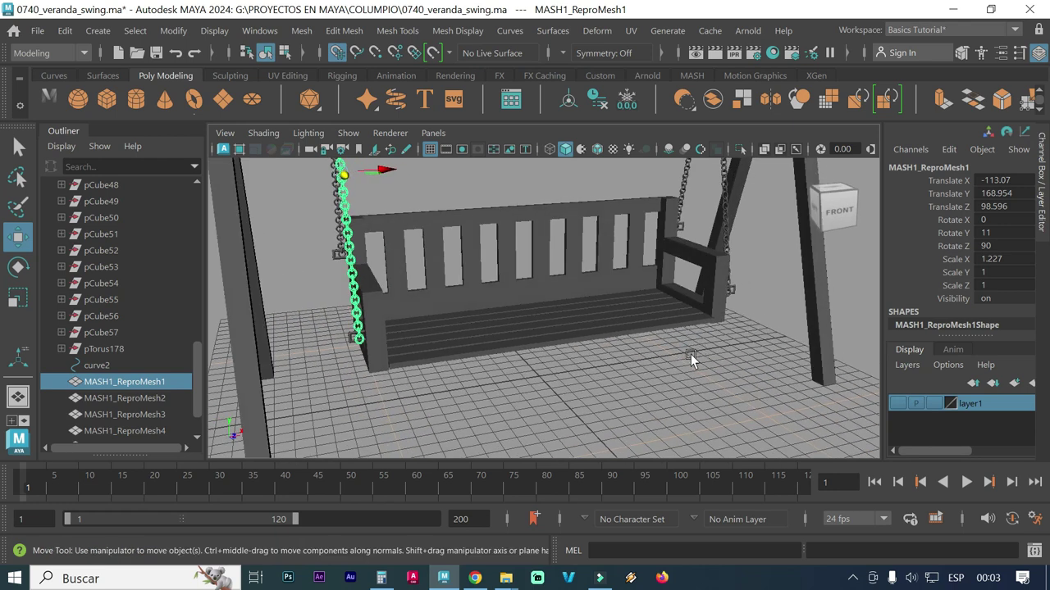
{"action": "left_click", "coordinate": [101, 33]}
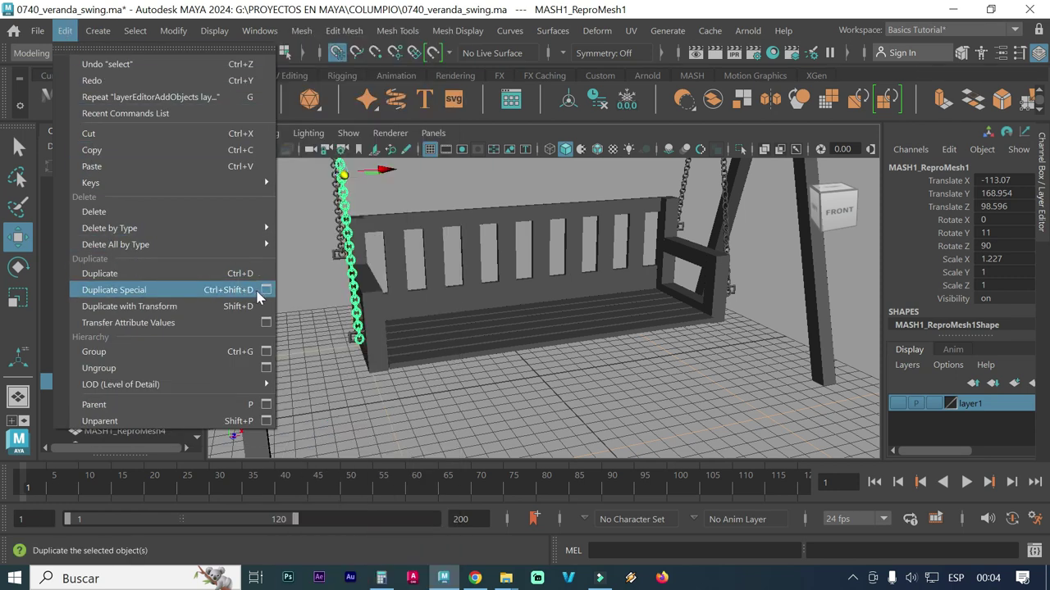
{"action": "left_click", "coordinate": [265, 290]}
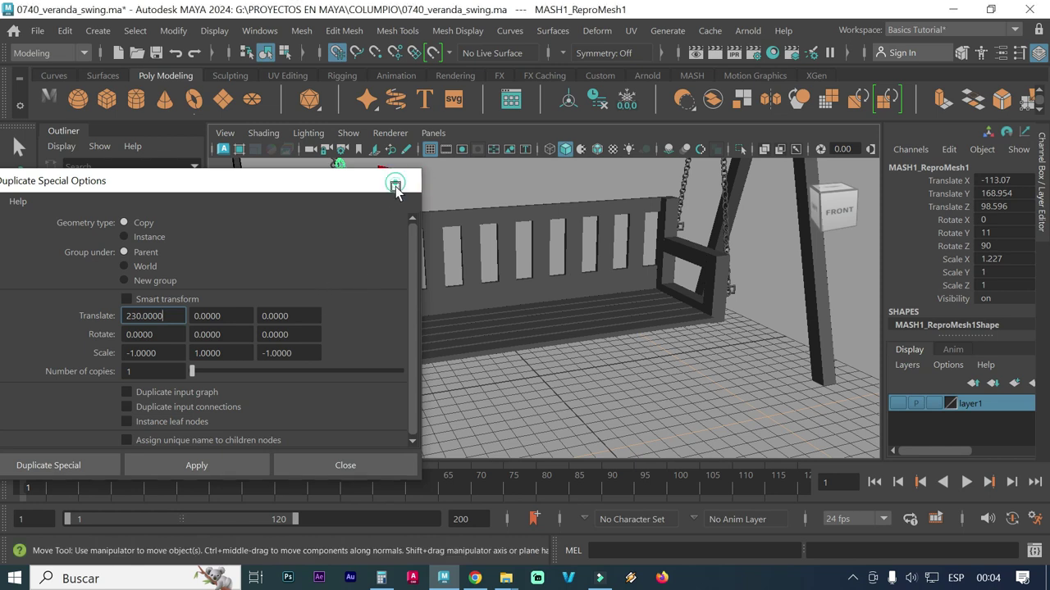
{"action": "left_click", "coordinate": [402, 180]}
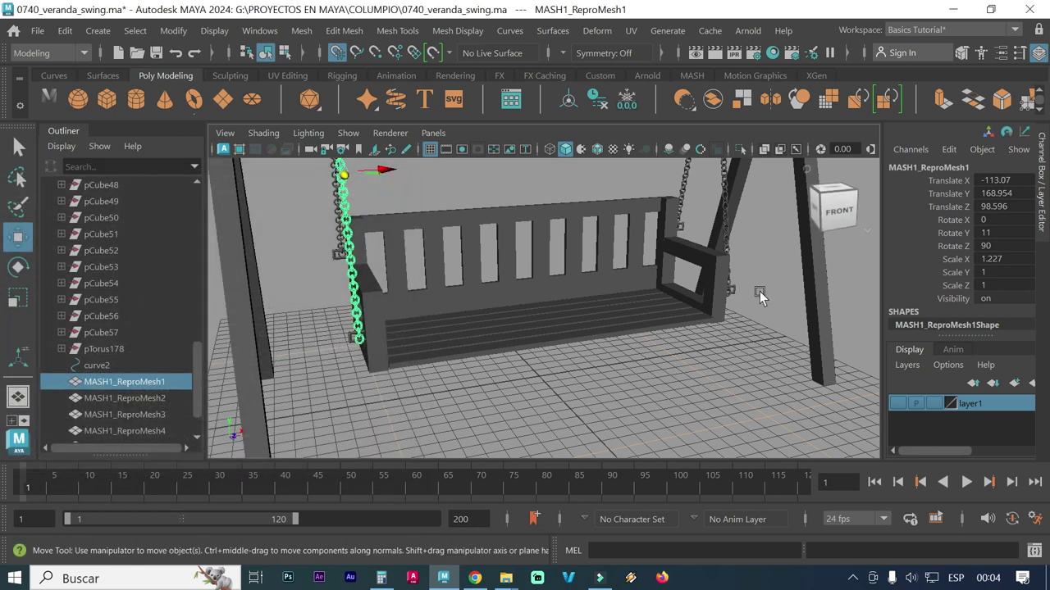
{"action": "left_click_drag", "start_coordinate": [710, 305], "coordinate": [646, 338], "text": "alt"}
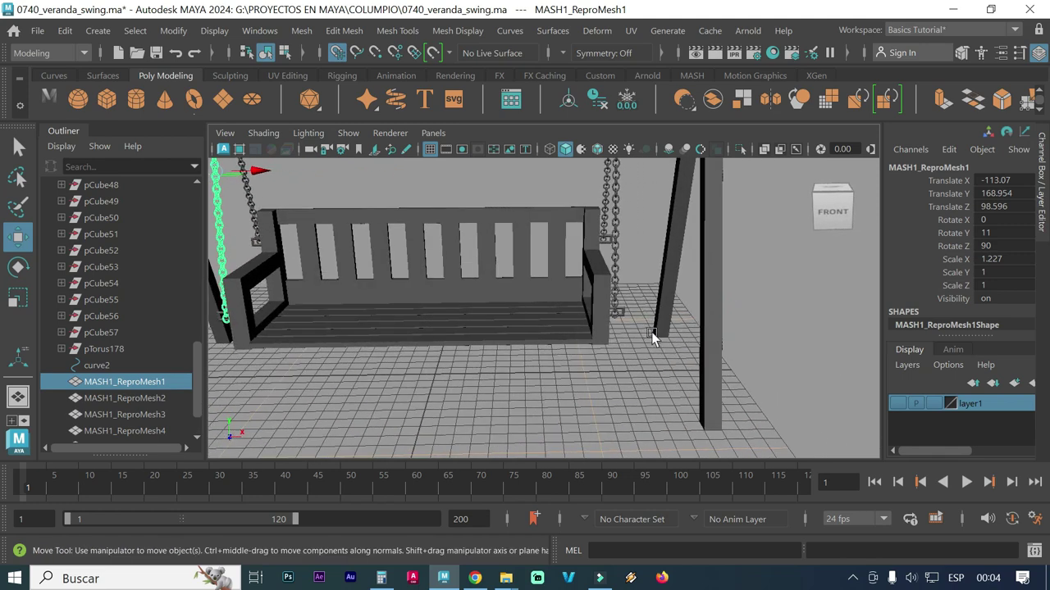
{"action": "scroll", "coordinate": [577, 315], "scroll_direction": "down", "scroll_amount": 5}
{"action": "left_click_drag", "start_coordinate": [516, 278], "coordinate": [580, 354], "text": "alt"}
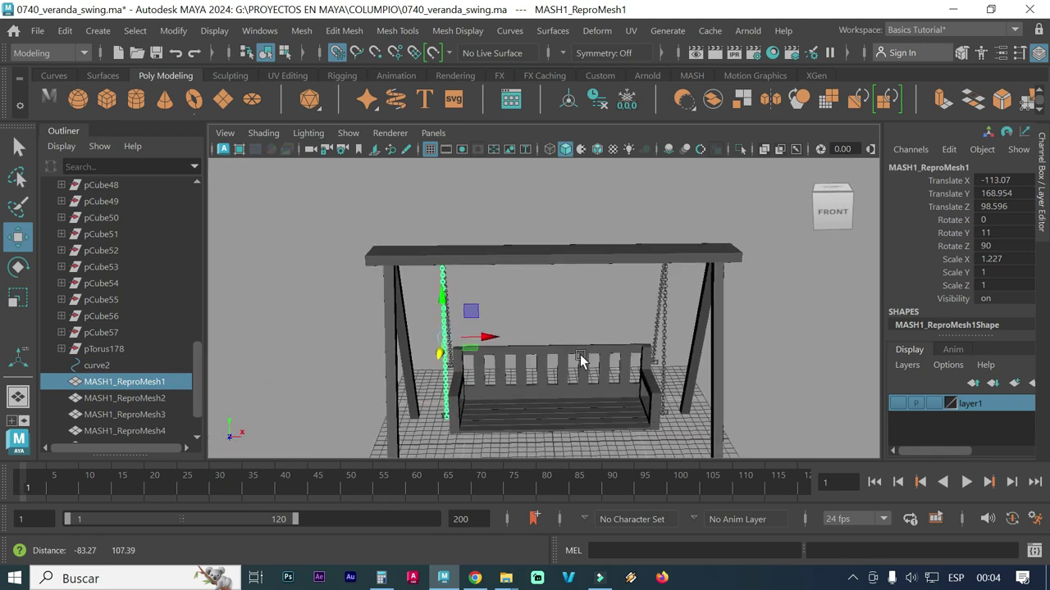
{"action": "left_click", "coordinate": [552, 276]}
{"action": "left_click", "coordinate": [550, 262]}
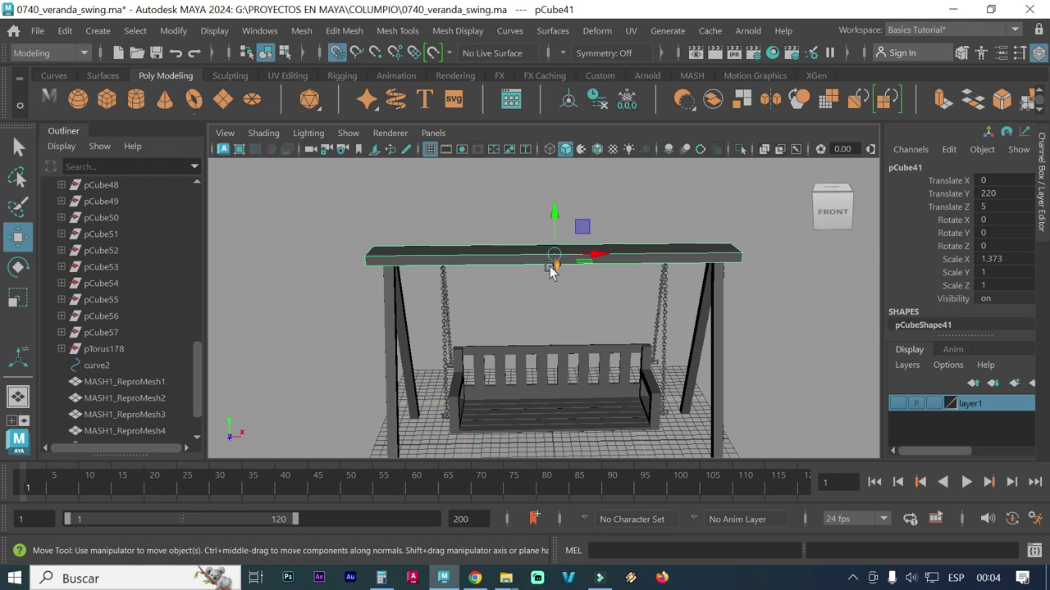
{"action": "key", "text": "r"}
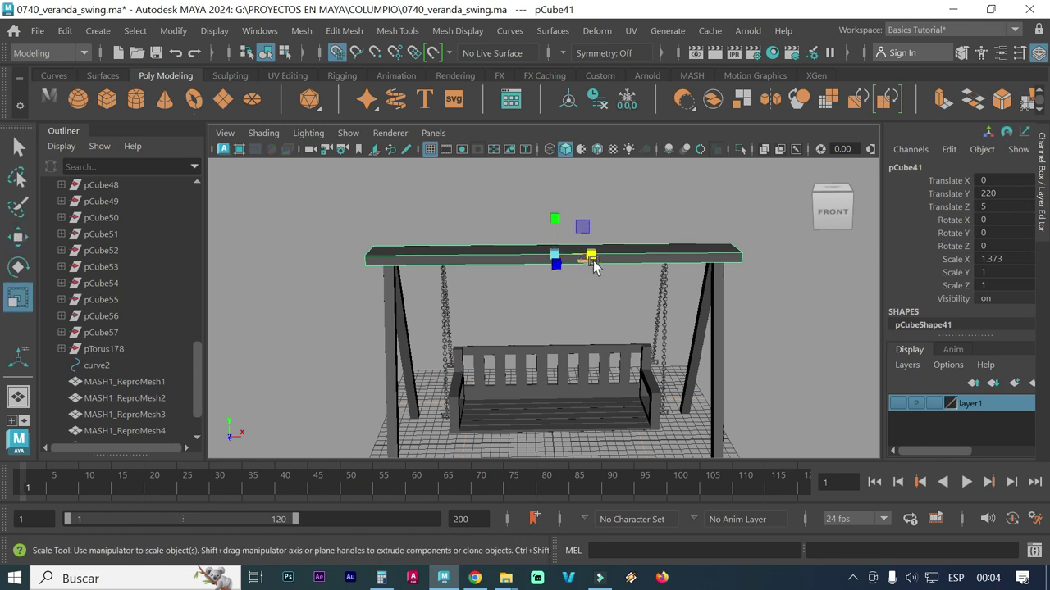
{"action": "left_click", "coordinate": [493, 327]}
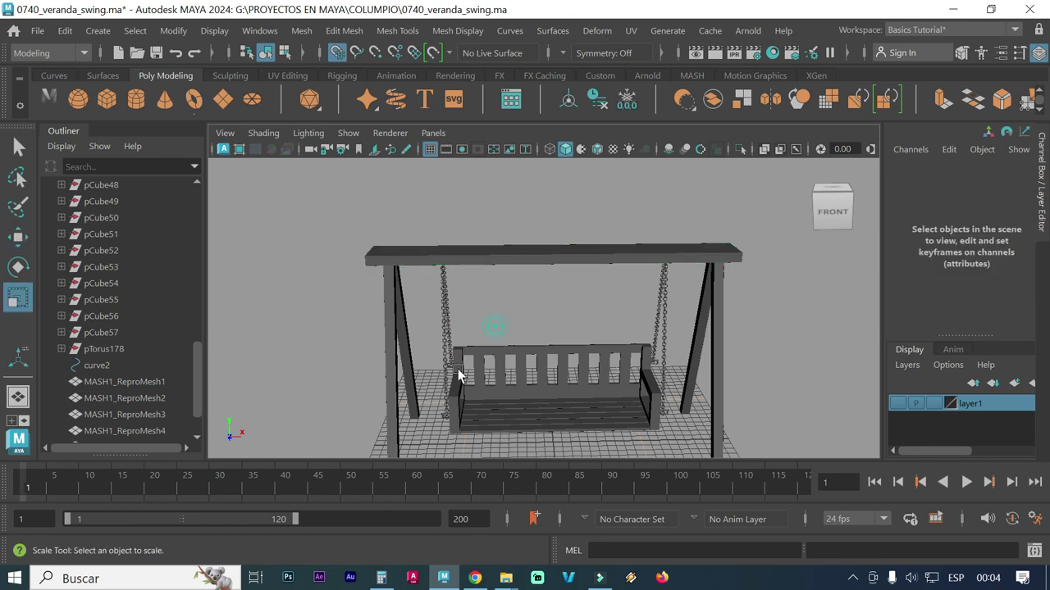
{"action": "left_click_drag", "start_coordinate": [489, 388], "coordinate": [505, 393], "text": "alt"}
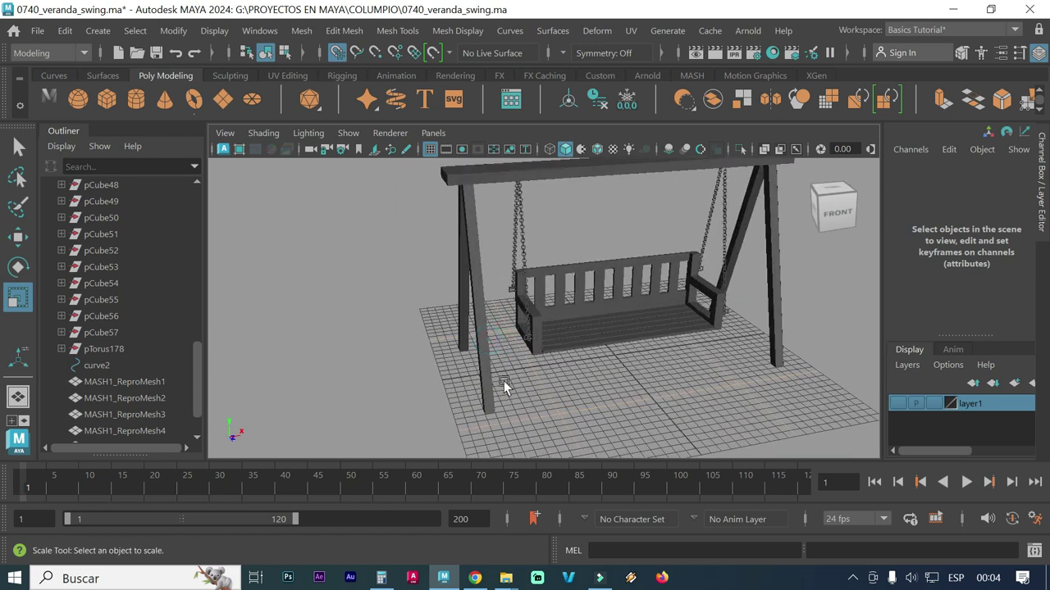
{"action": "scroll", "coordinate": [505, 361], "scroll_direction": "up", "scroll_amount": 3}
{"action": "scroll", "coordinate": [627, 312], "scroll_direction": "up", "scroll_amount": 3}
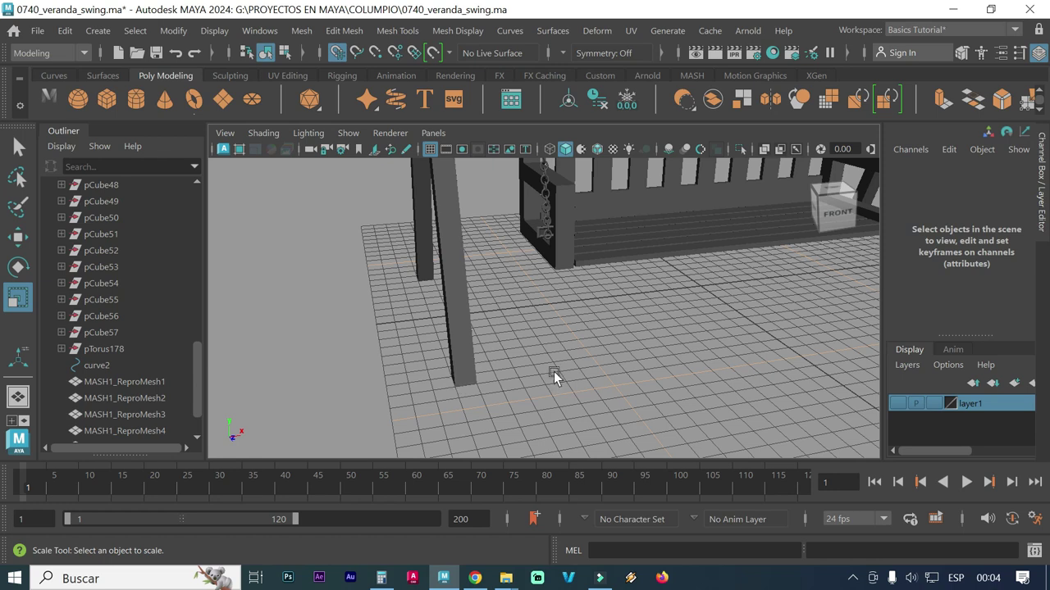
{"action": "mouse_move", "coordinate": [439, 378]}
{"action": "left_mouse_down", "text": "alt"}
{"action": "mouse_move", "coordinate": [491, 325]}
{"action": "mouse_move", "coordinate": [566, 307]}
{"action": "mouse_move", "coordinate": [545, 296]}
{"action": "left_mouse_up", "text": "alt"}
{"action": "scroll", "coordinate": [574, 283], "scroll_direction": "down", "scroll_amount": 3}
{"action": "scroll", "coordinate": [583, 299], "scroll_direction": "down", "scroll_amount": 3}
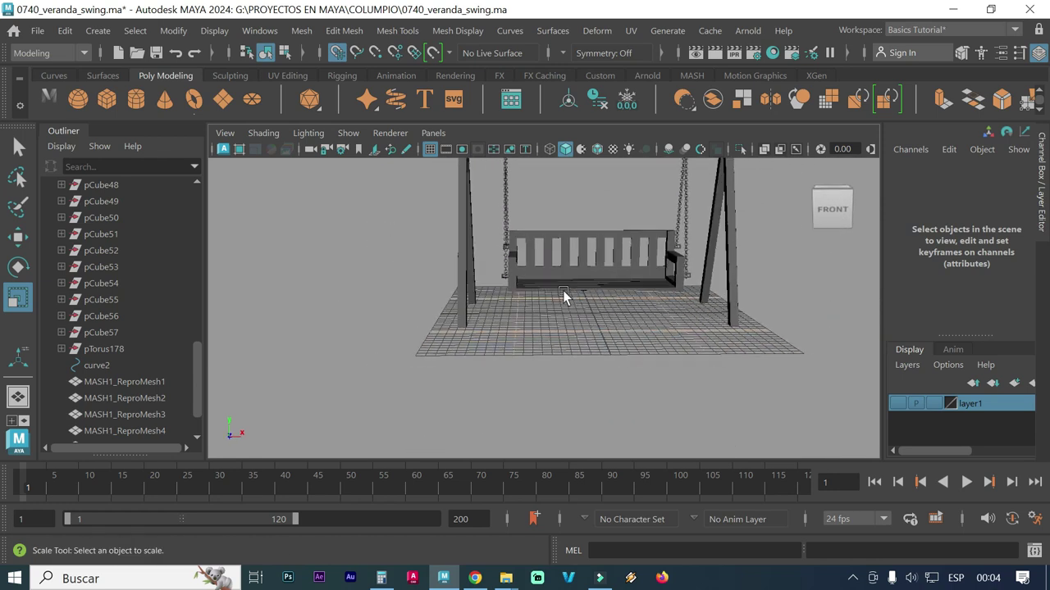
{"action": "scroll", "coordinate": [574, 328], "scroll_direction": "down", "scroll_amount": 3}
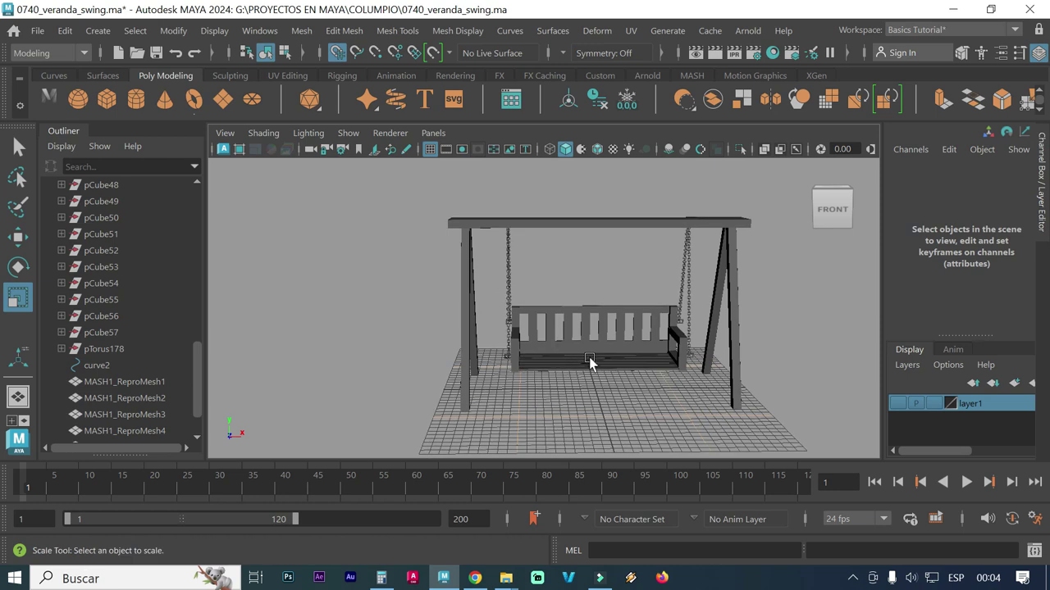
{"action": "middle_click_drag", "start_coordinate": [590, 363], "coordinate": [512, 333], "text": "alt"}
{"action": "scroll", "coordinate": [513, 332], "scroll_direction": "up", "scroll_amount": 3}
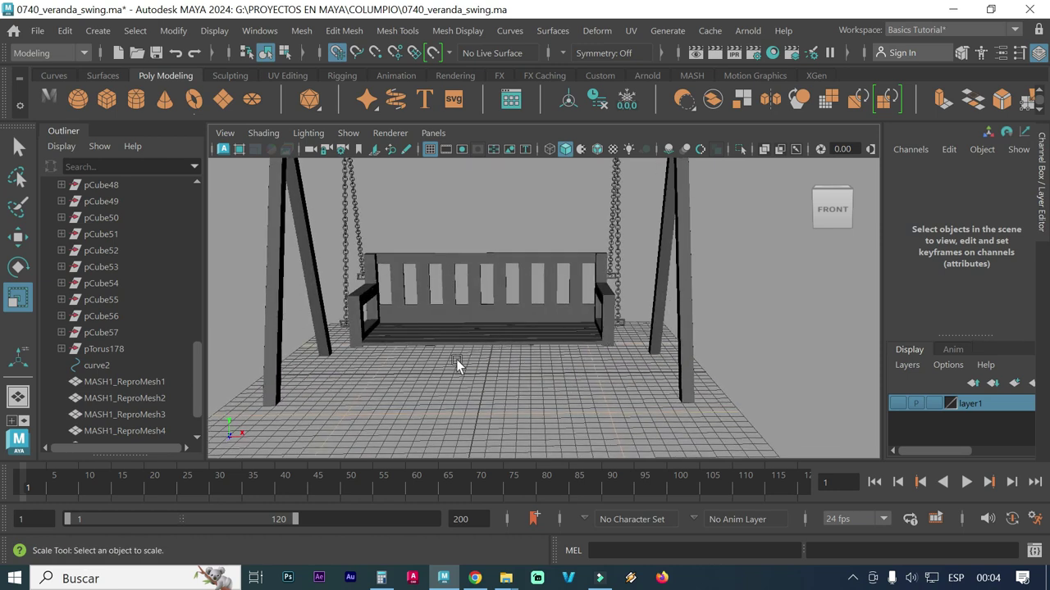
{"action": "mouse_move", "coordinate": [460, 374]}
{"action": "left_mouse_down", "text": "alt"}
{"action": "mouse_move", "coordinate": [450, 376]}
{"action": "mouse_move", "coordinate": [506, 378]}
{"action": "left_mouse_up", "text": "alt"}
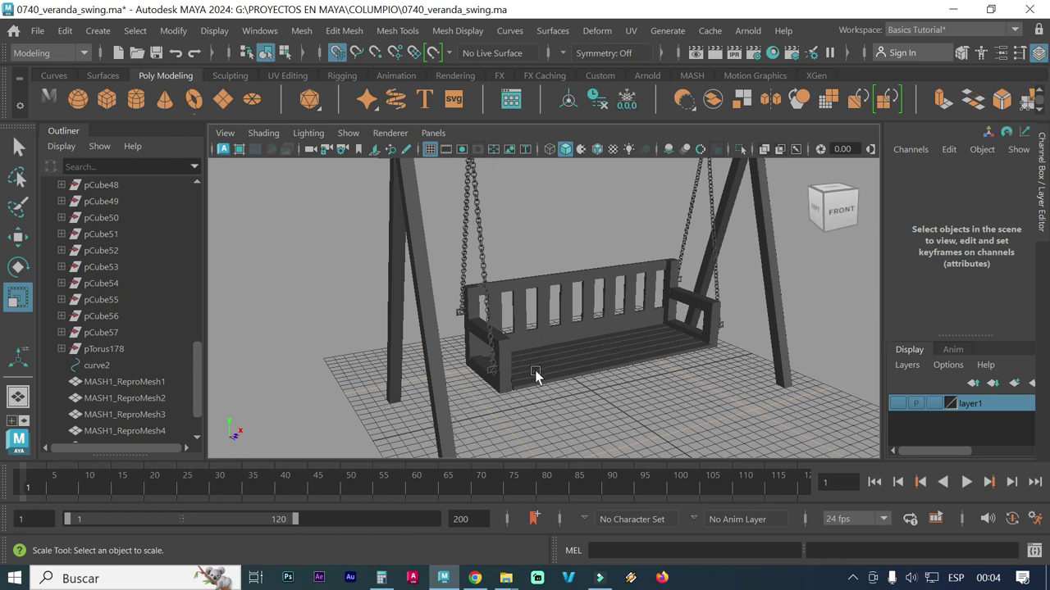
{"action": "left_click_drag", "start_coordinate": [711, 388], "coordinate": [657, 390], "text": "alt"}
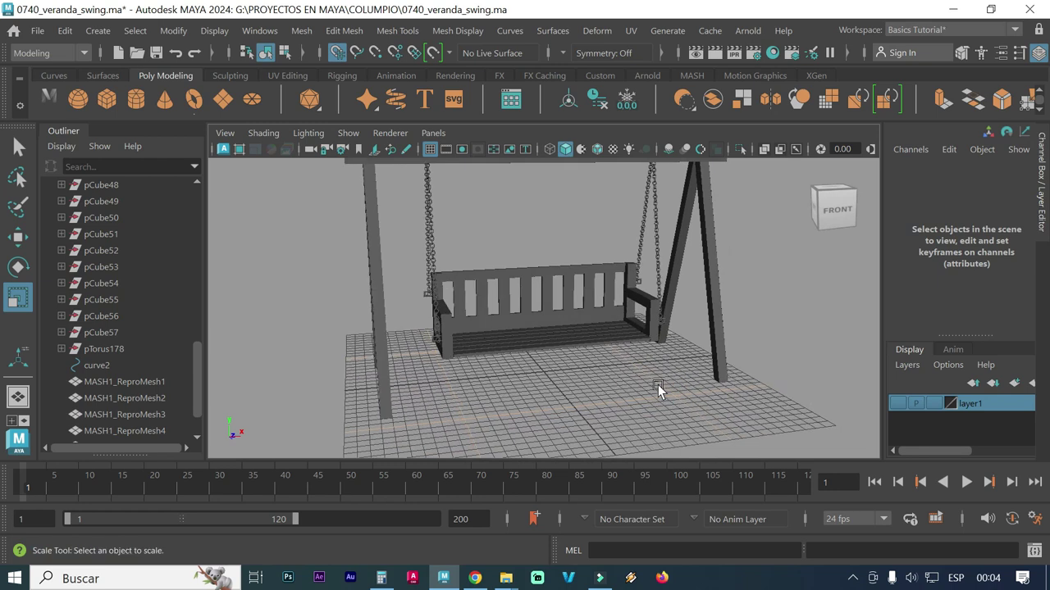
{"action": "left_click_drag", "start_coordinate": [658, 387], "coordinate": [635, 394], "text": "alt"}
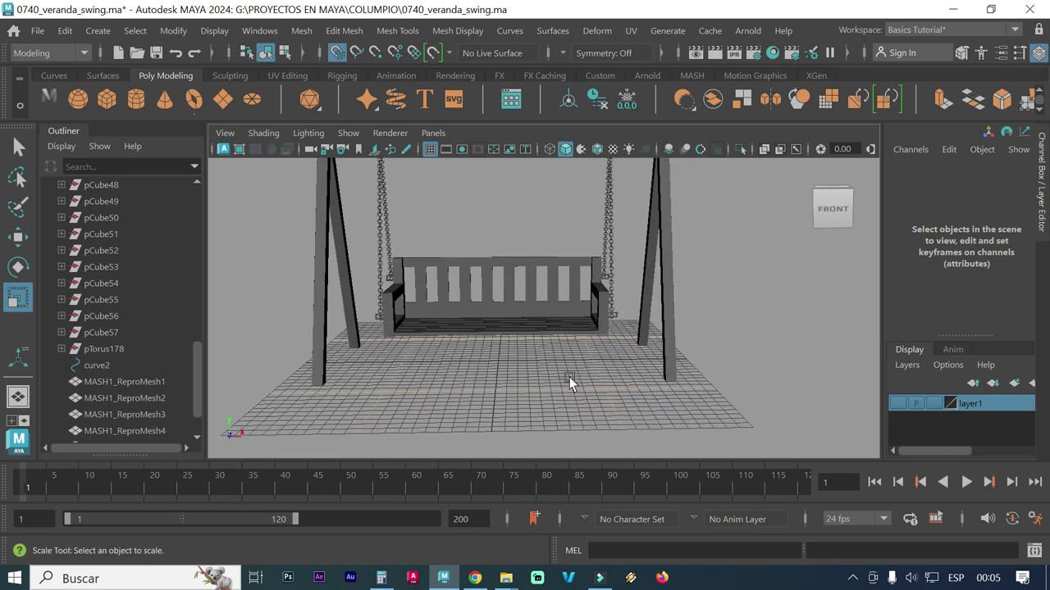
{"action": "mouse_move", "coordinate": [500, 363]}
{"action": "left_mouse_down", "text": "alt"}
{"action": "mouse_move", "coordinate": [530, 367]}
{"action": "mouse_move", "coordinate": [541, 336]}
{"action": "mouse_move", "coordinate": [497, 347]}
{"action": "left_mouse_up", "text": "alt"}
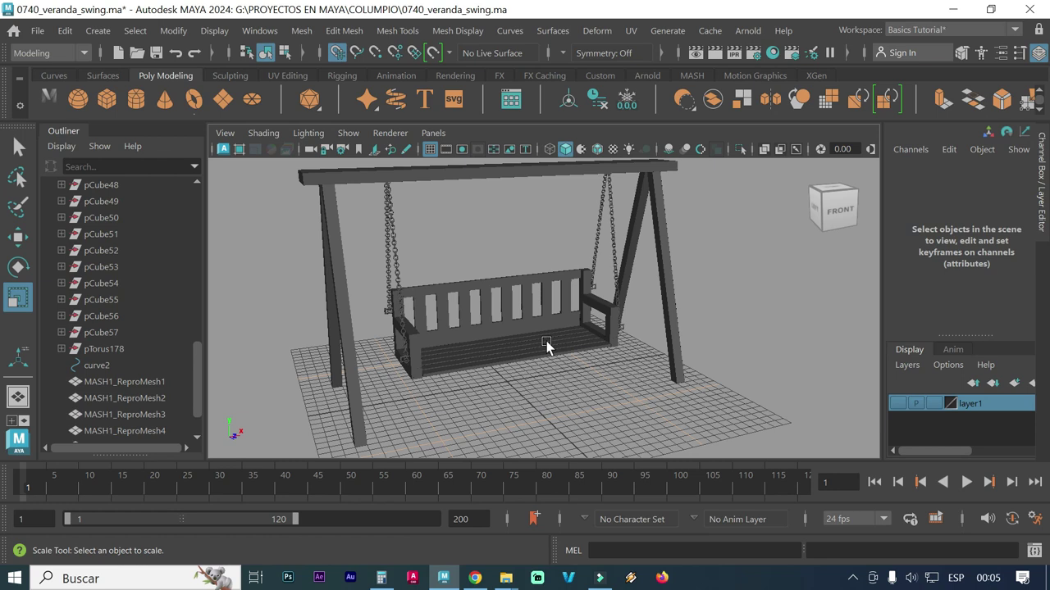
{"action": "scroll", "coordinate": [533, 348], "scroll_direction": "up", "scroll_amount": 3}
{"action": "mouse_move", "coordinate": [535, 347]}
{"action": "left_mouse_down", "text": "alt"}
{"action": "mouse_move", "coordinate": [434, 339]}
{"action": "mouse_move", "coordinate": [503, 365]}
{"action": "left_mouse_up", "text": "alt"}
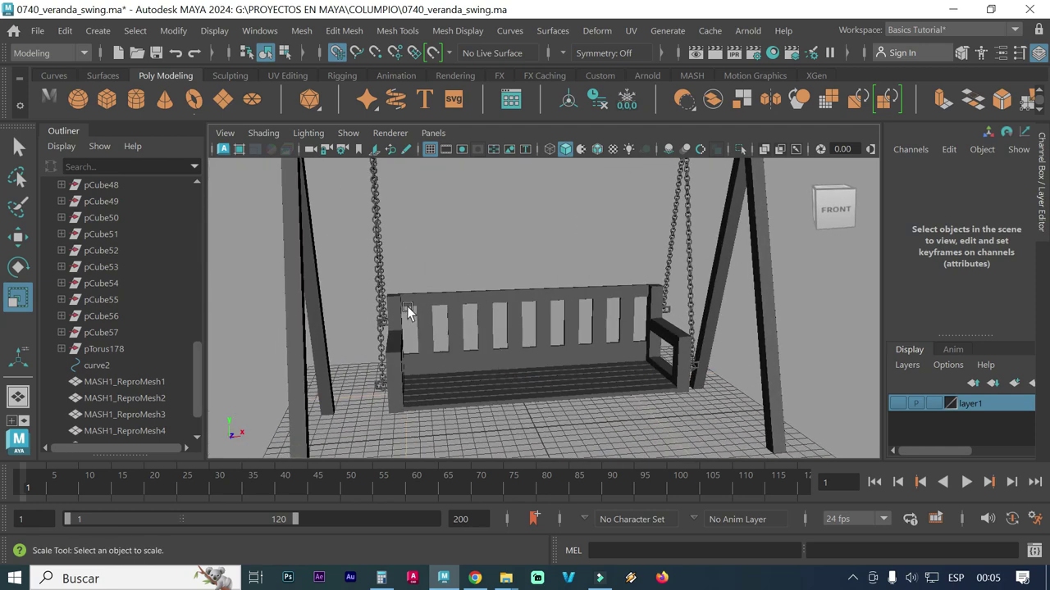
{"action": "scroll", "coordinate": [406, 306], "scroll_direction": "up", "scroll_amount": 3}
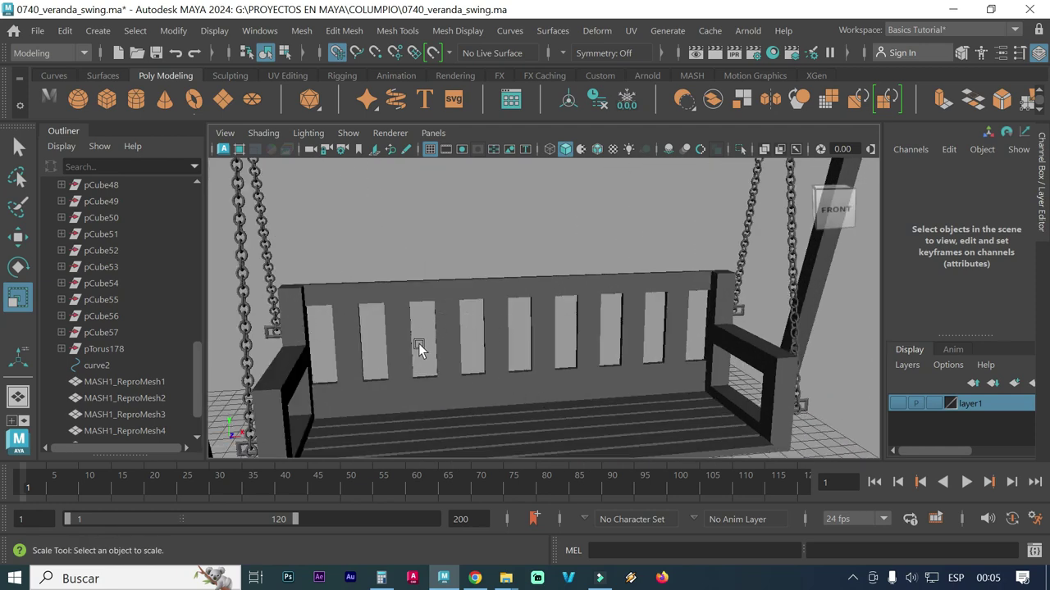
{"action": "left_click_drag", "start_coordinate": [418, 344], "coordinate": [453, 356], "text": "alt"}
{"action": "left_click_drag", "start_coordinate": [554, 357], "coordinate": [481, 330], "text": "alt"}
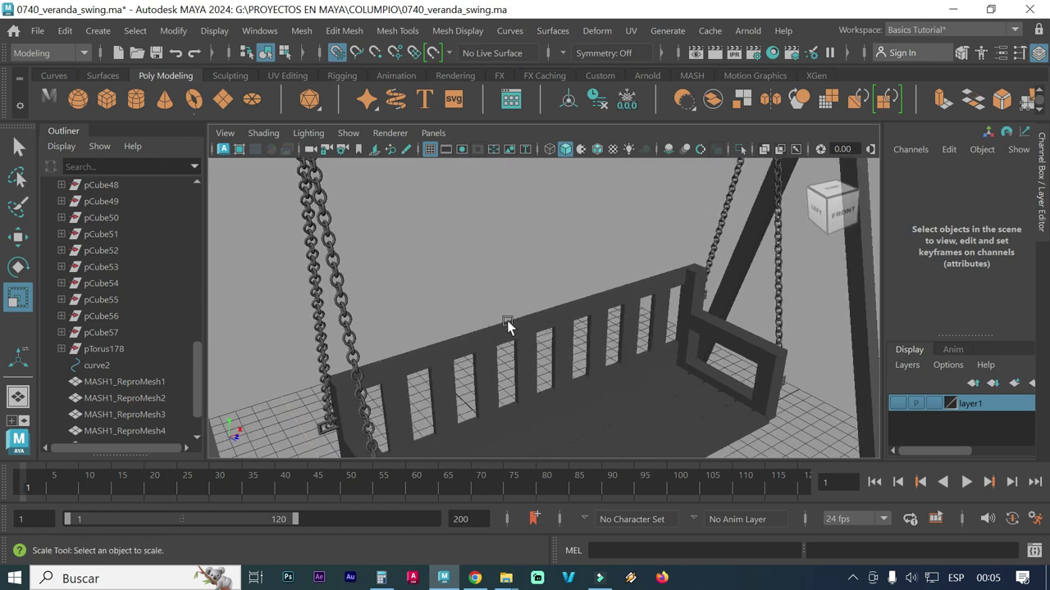
{"action": "scroll", "coordinate": [467, 316], "scroll_direction": "down", "scroll_amount": 3}
{"action": "scroll", "coordinate": [439, 310], "scroll_direction": "down", "scroll_amount": 2}
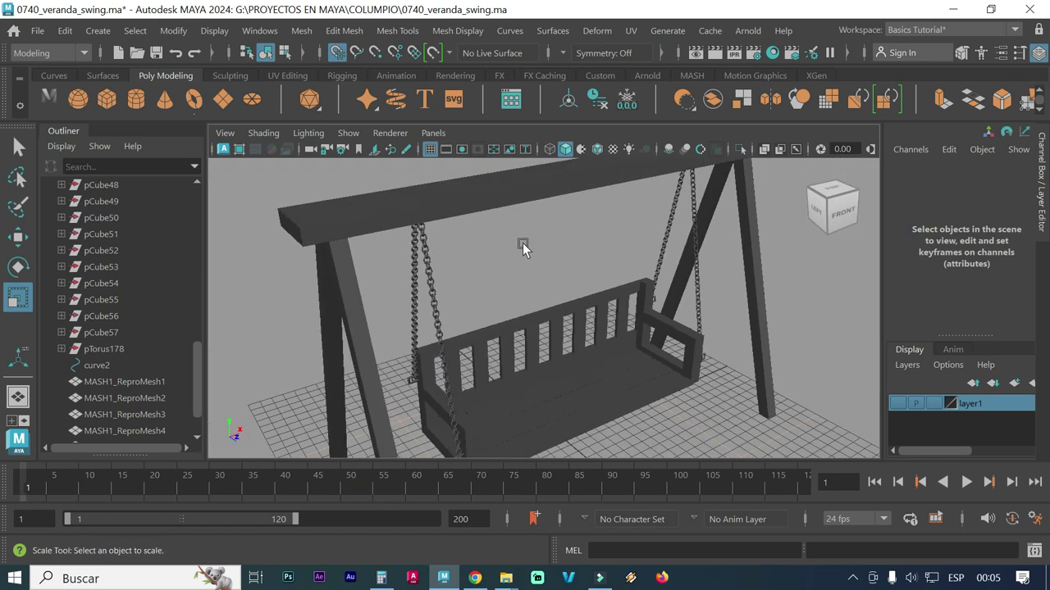
{"action": "left_click_drag", "start_coordinate": [725, 346], "coordinate": [664, 351], "text": "alt"}
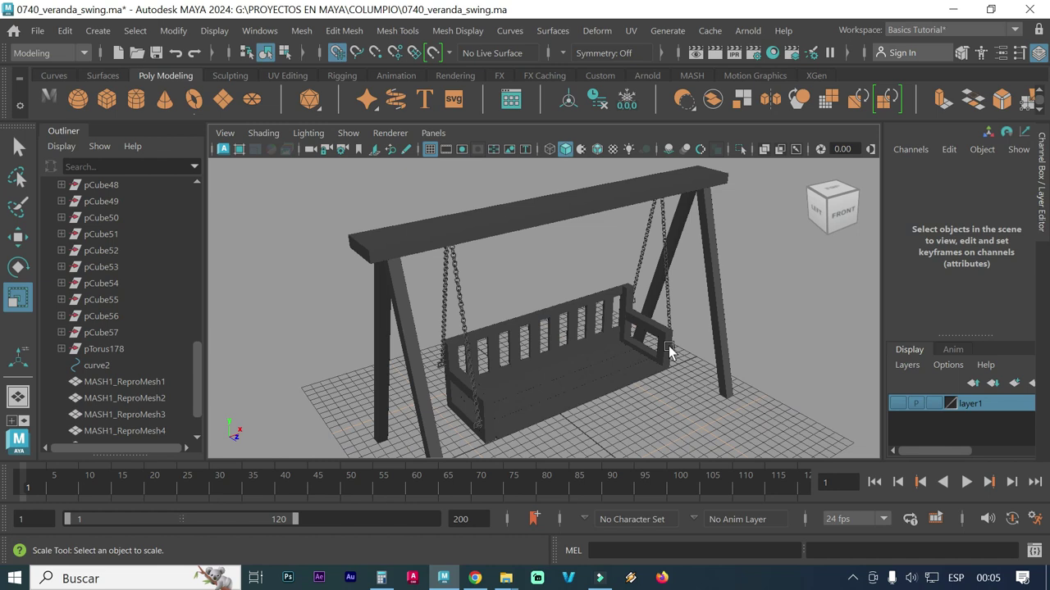